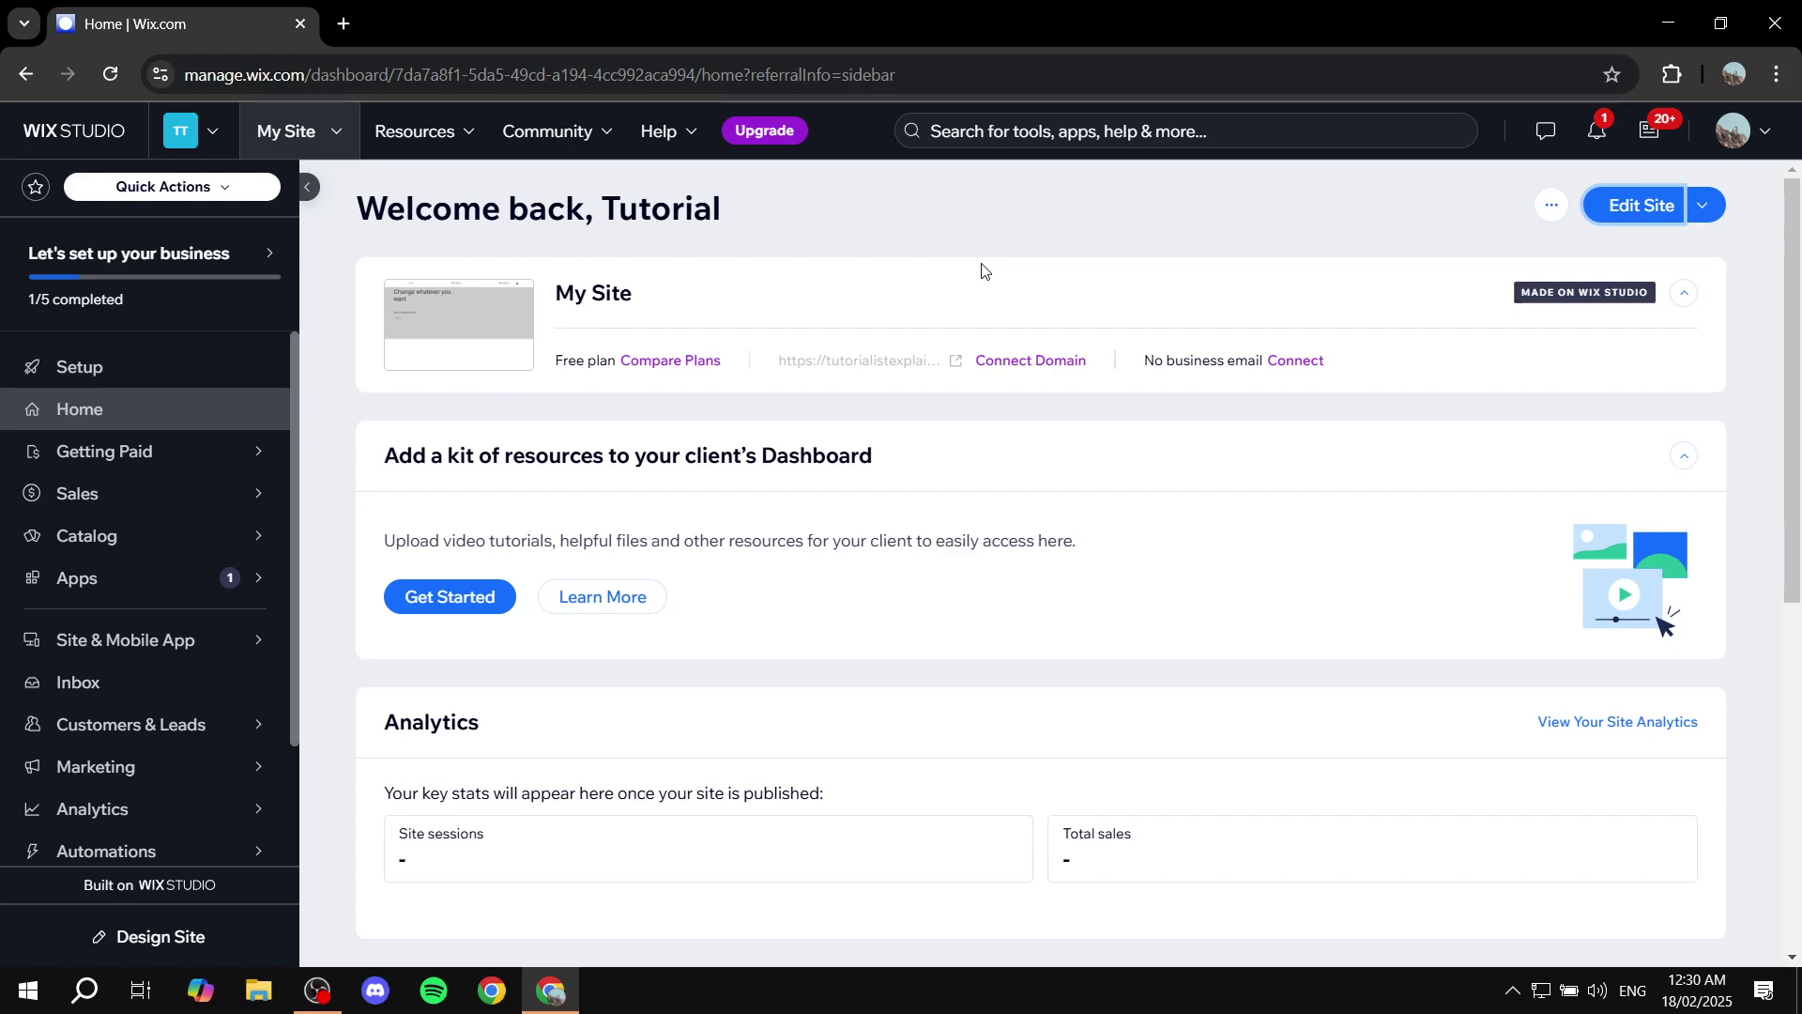
# Step: Open My Site from the dashboard in the site editor
pyautogui.click(1061, 274)
pyautogui.click(1640, 208)
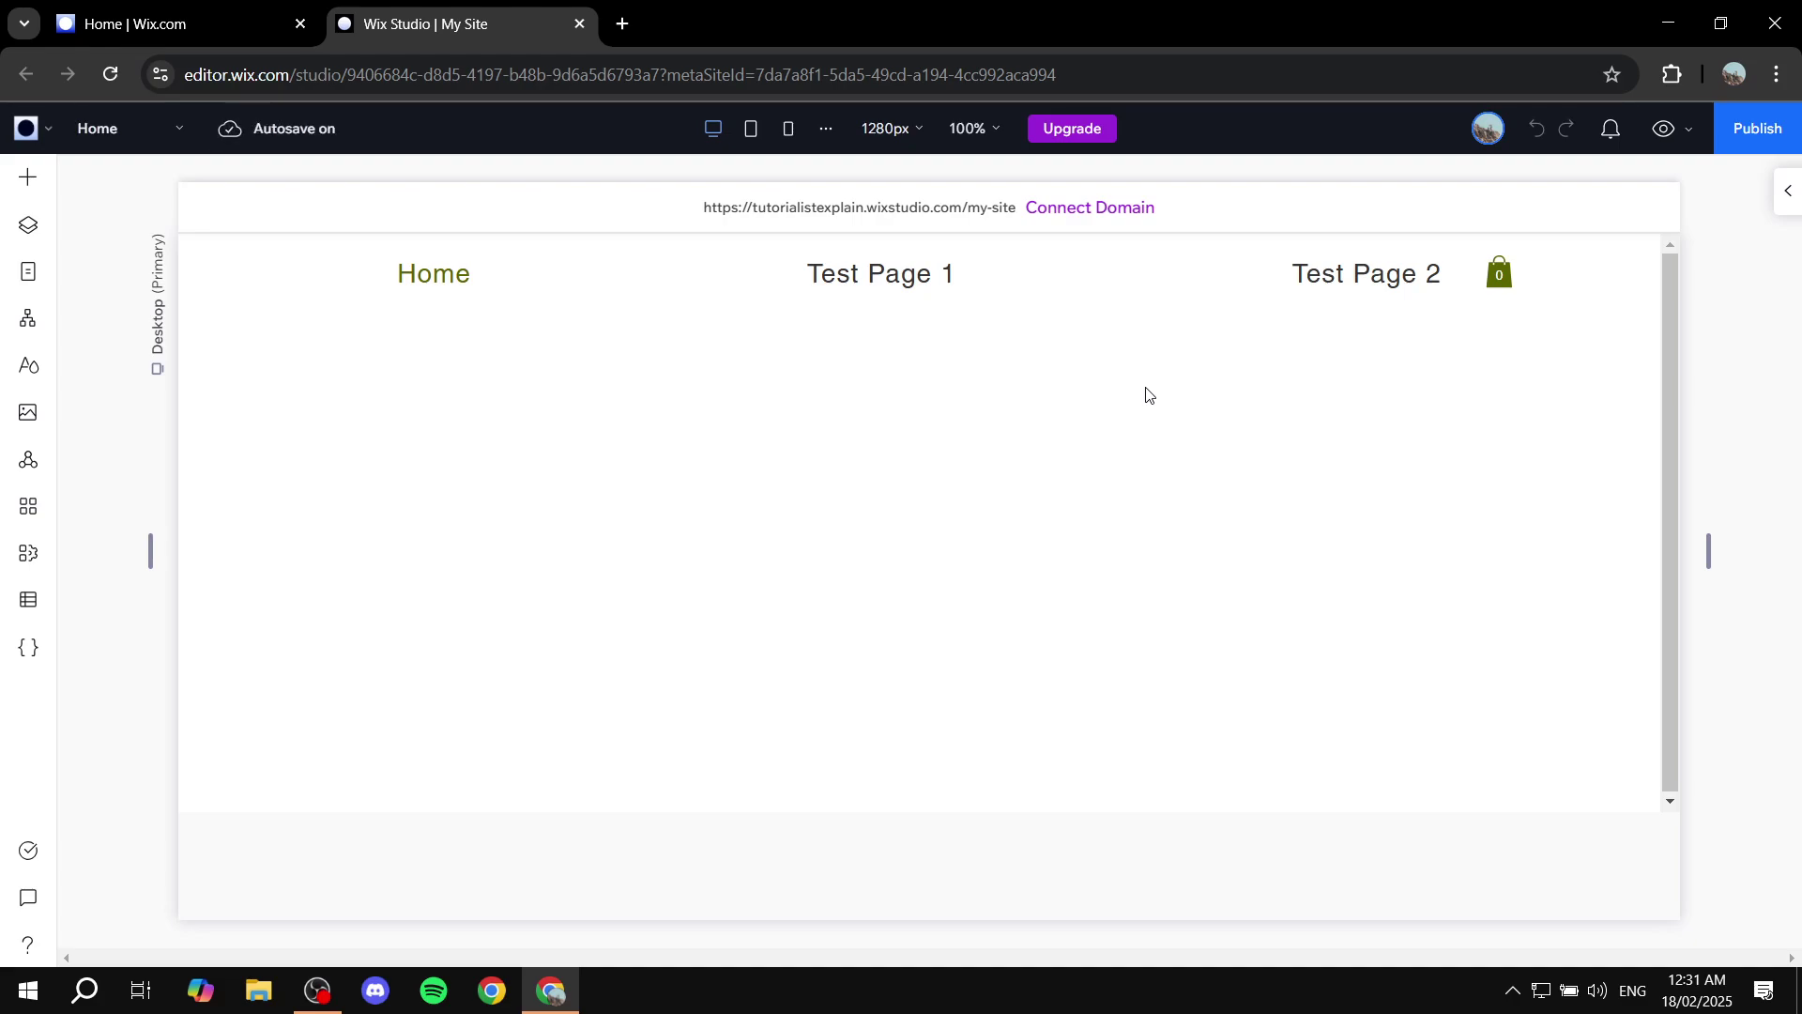
# Step: Add a blank section below the existing section on the Home page and collapse the section's property inspector
pyautogui.moveTo(1320, 591)
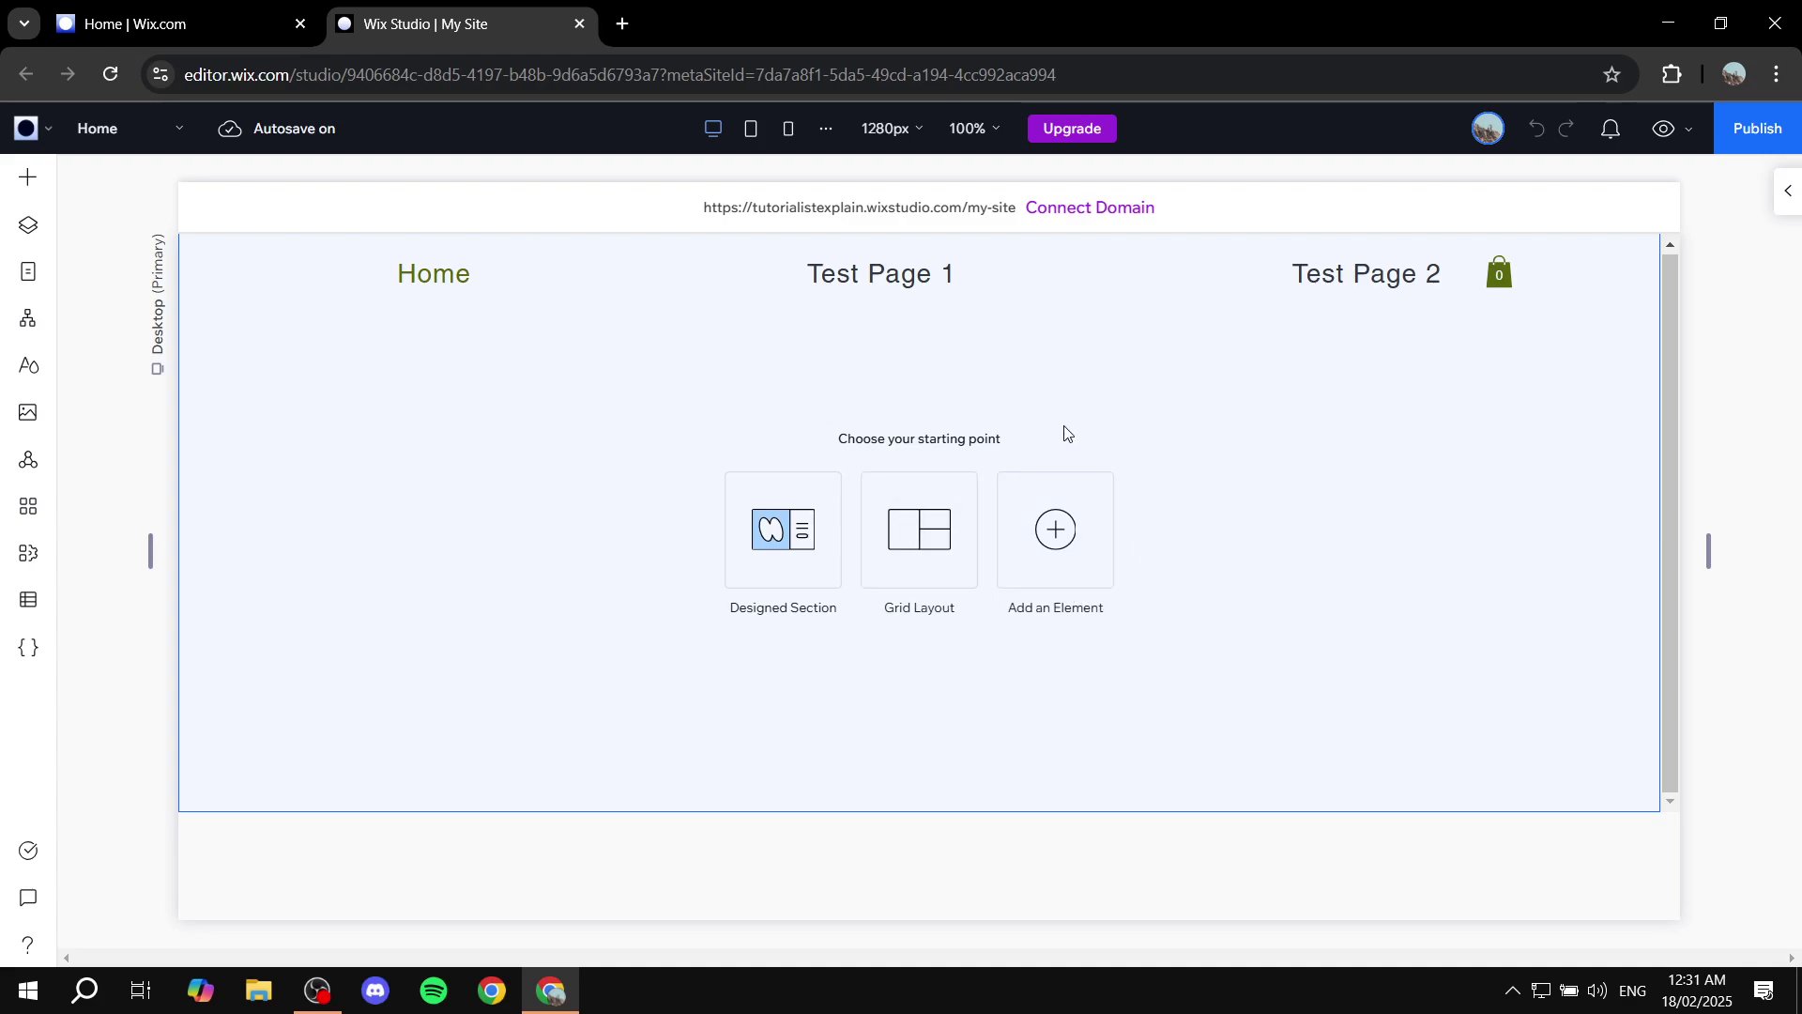
pyautogui.click(1258, 577)
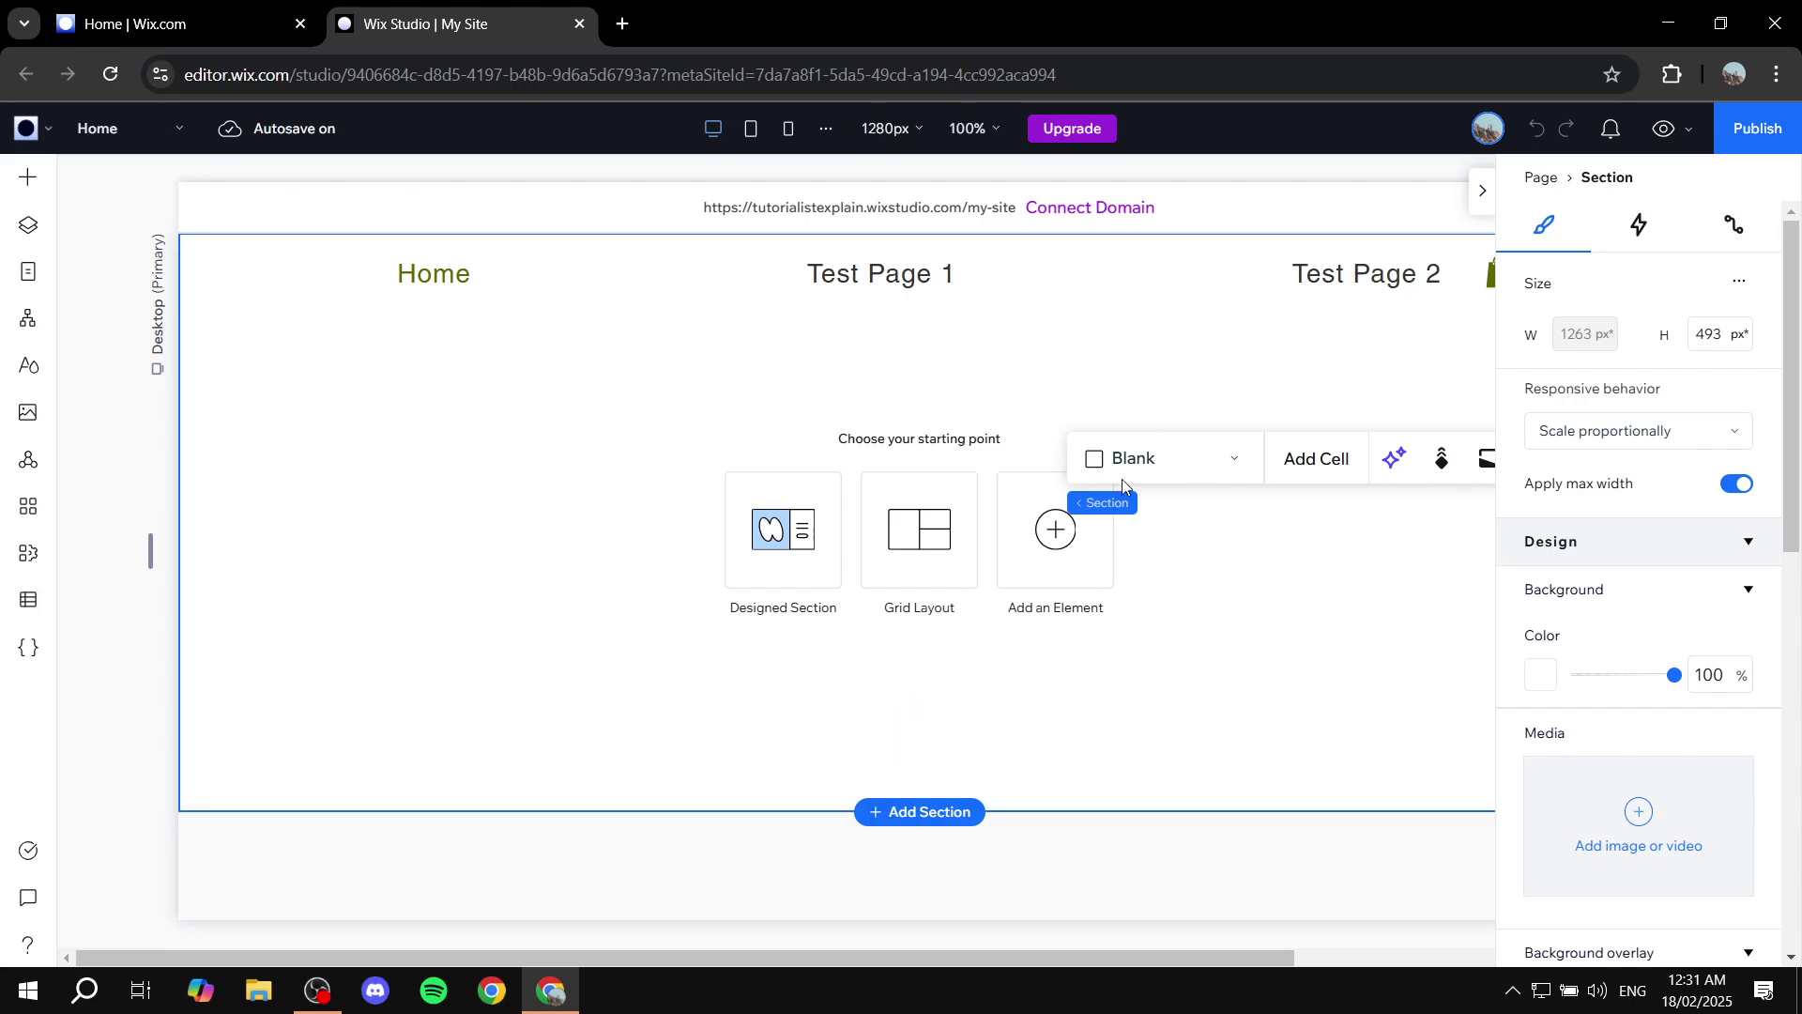
pyautogui.moveTo(1124, 485); pyautogui.dragTo(1062, 382)
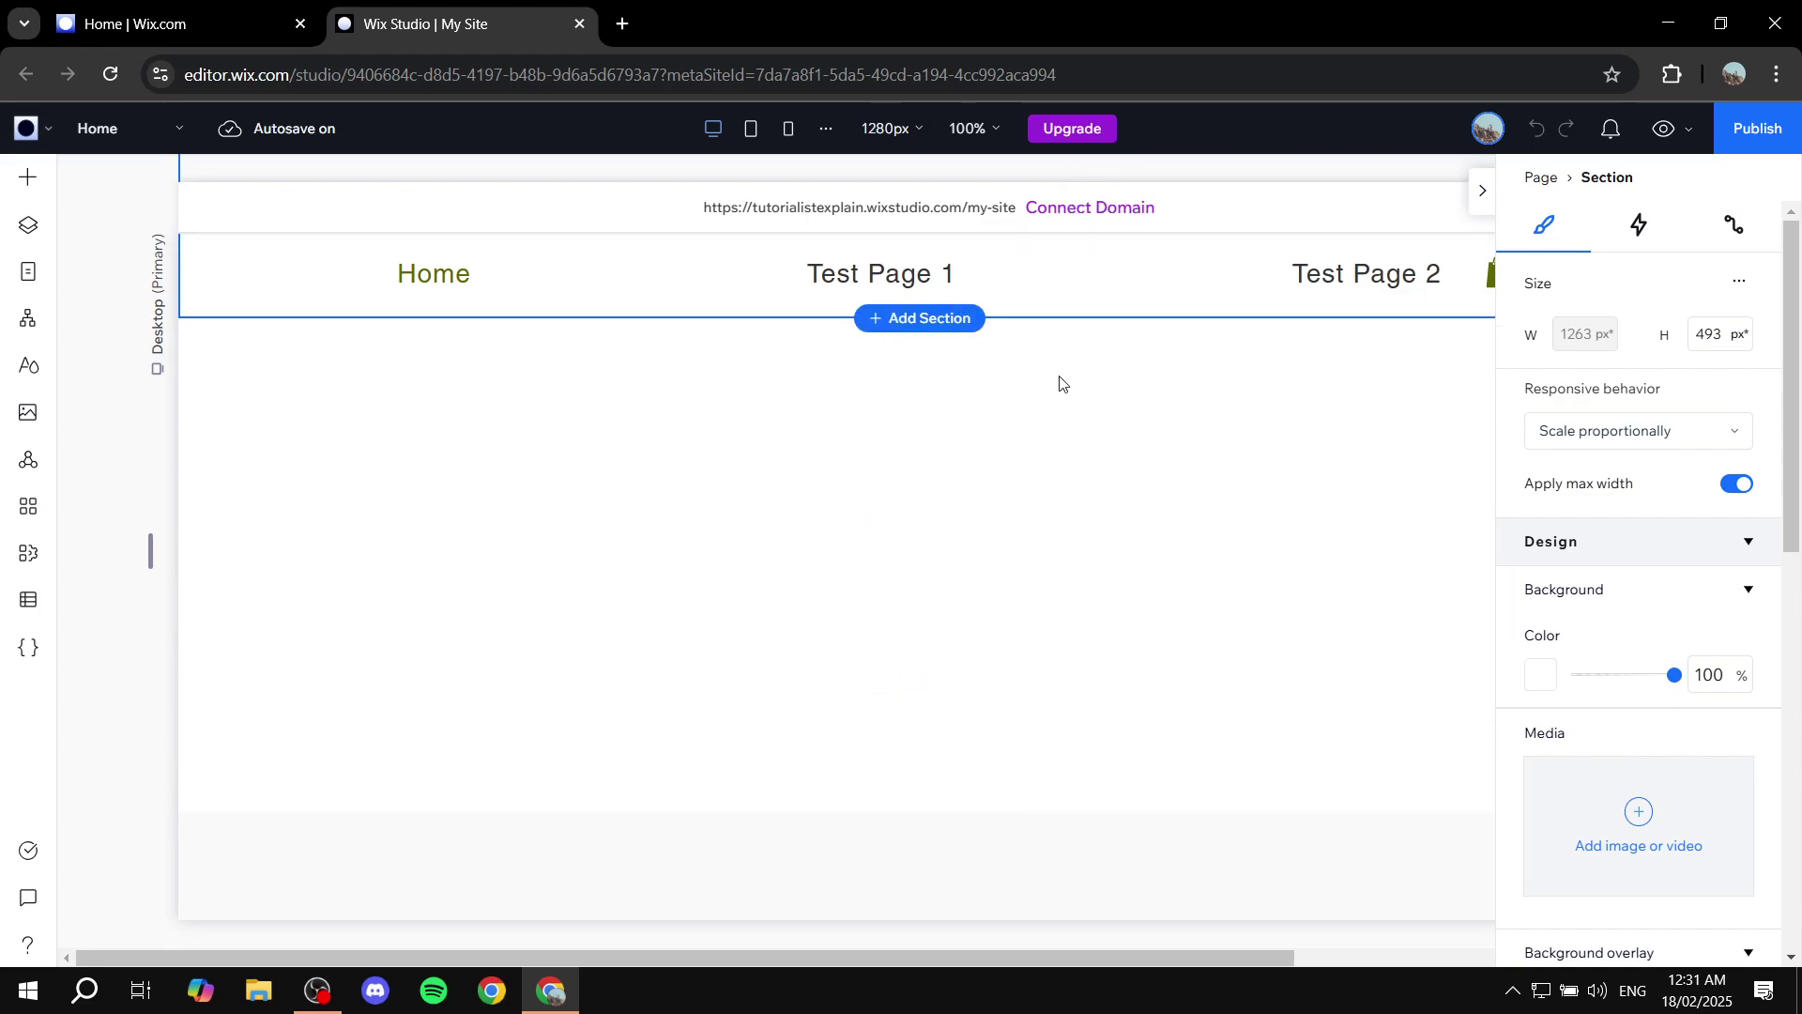
pyautogui.click(1485, 192)
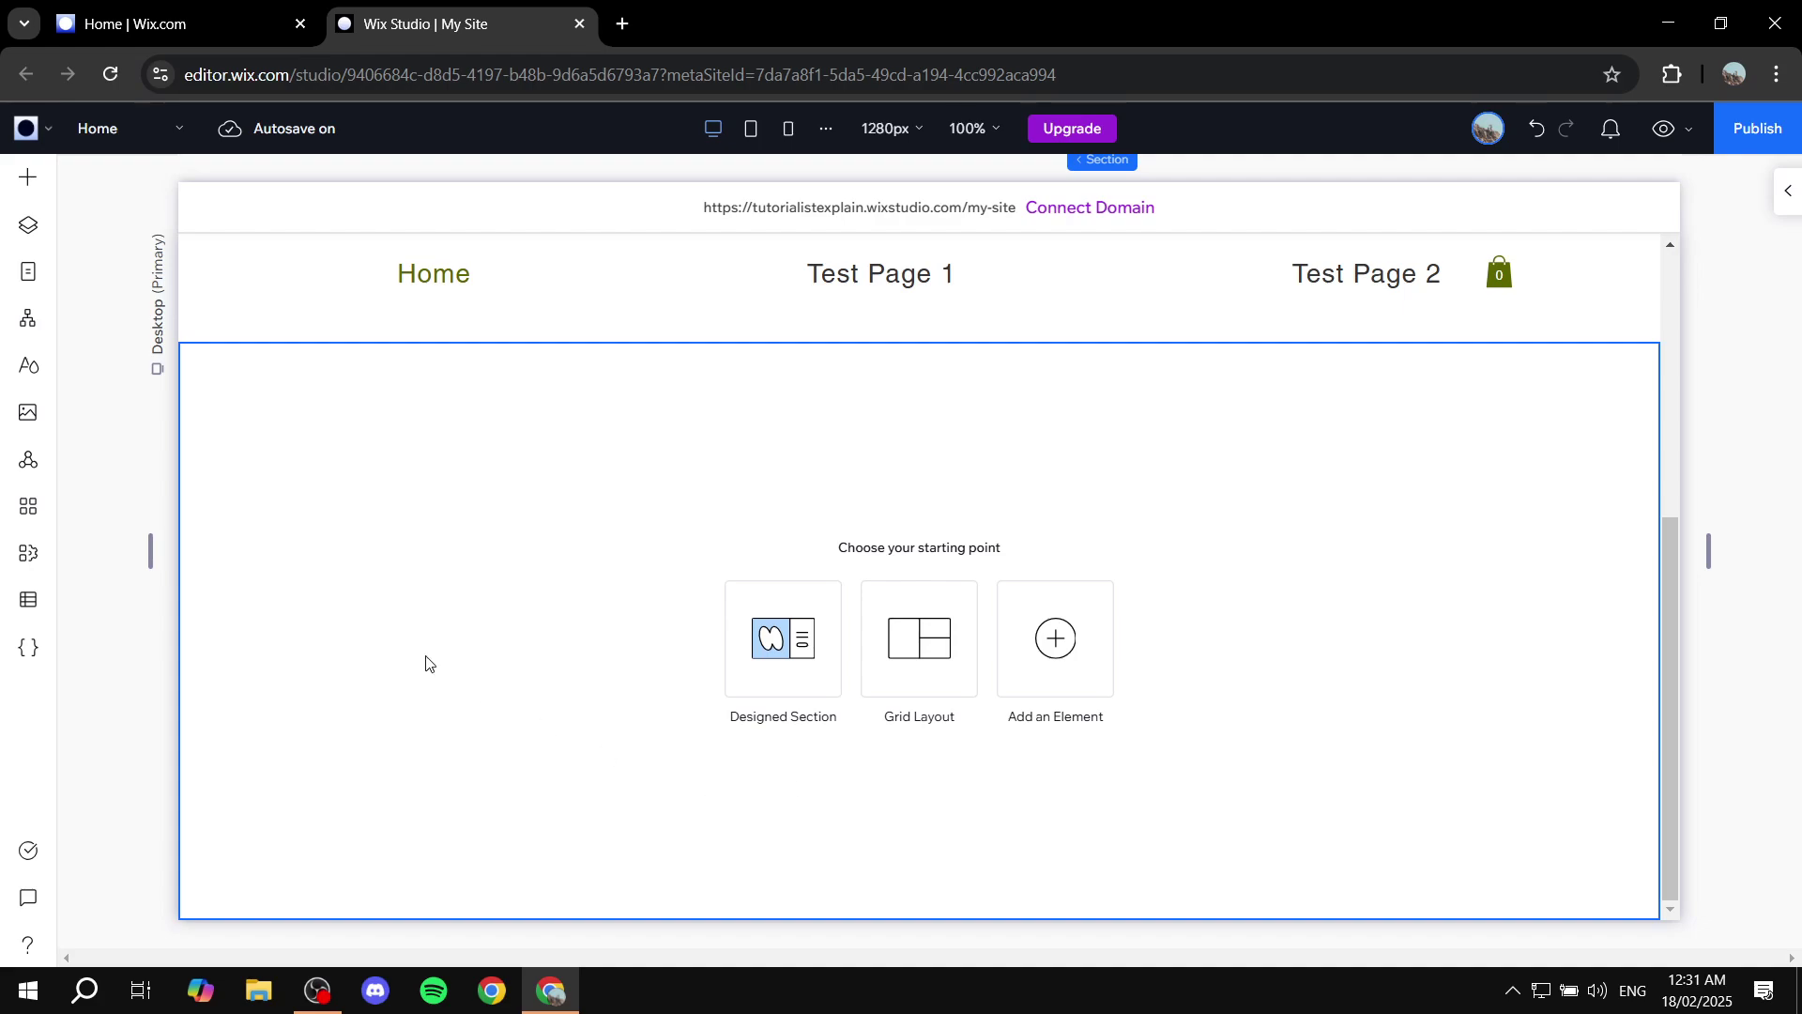
# Step: Insert the accordion layout with About, Services and Contact us items into the new blank section
pyautogui.click(25, 181)
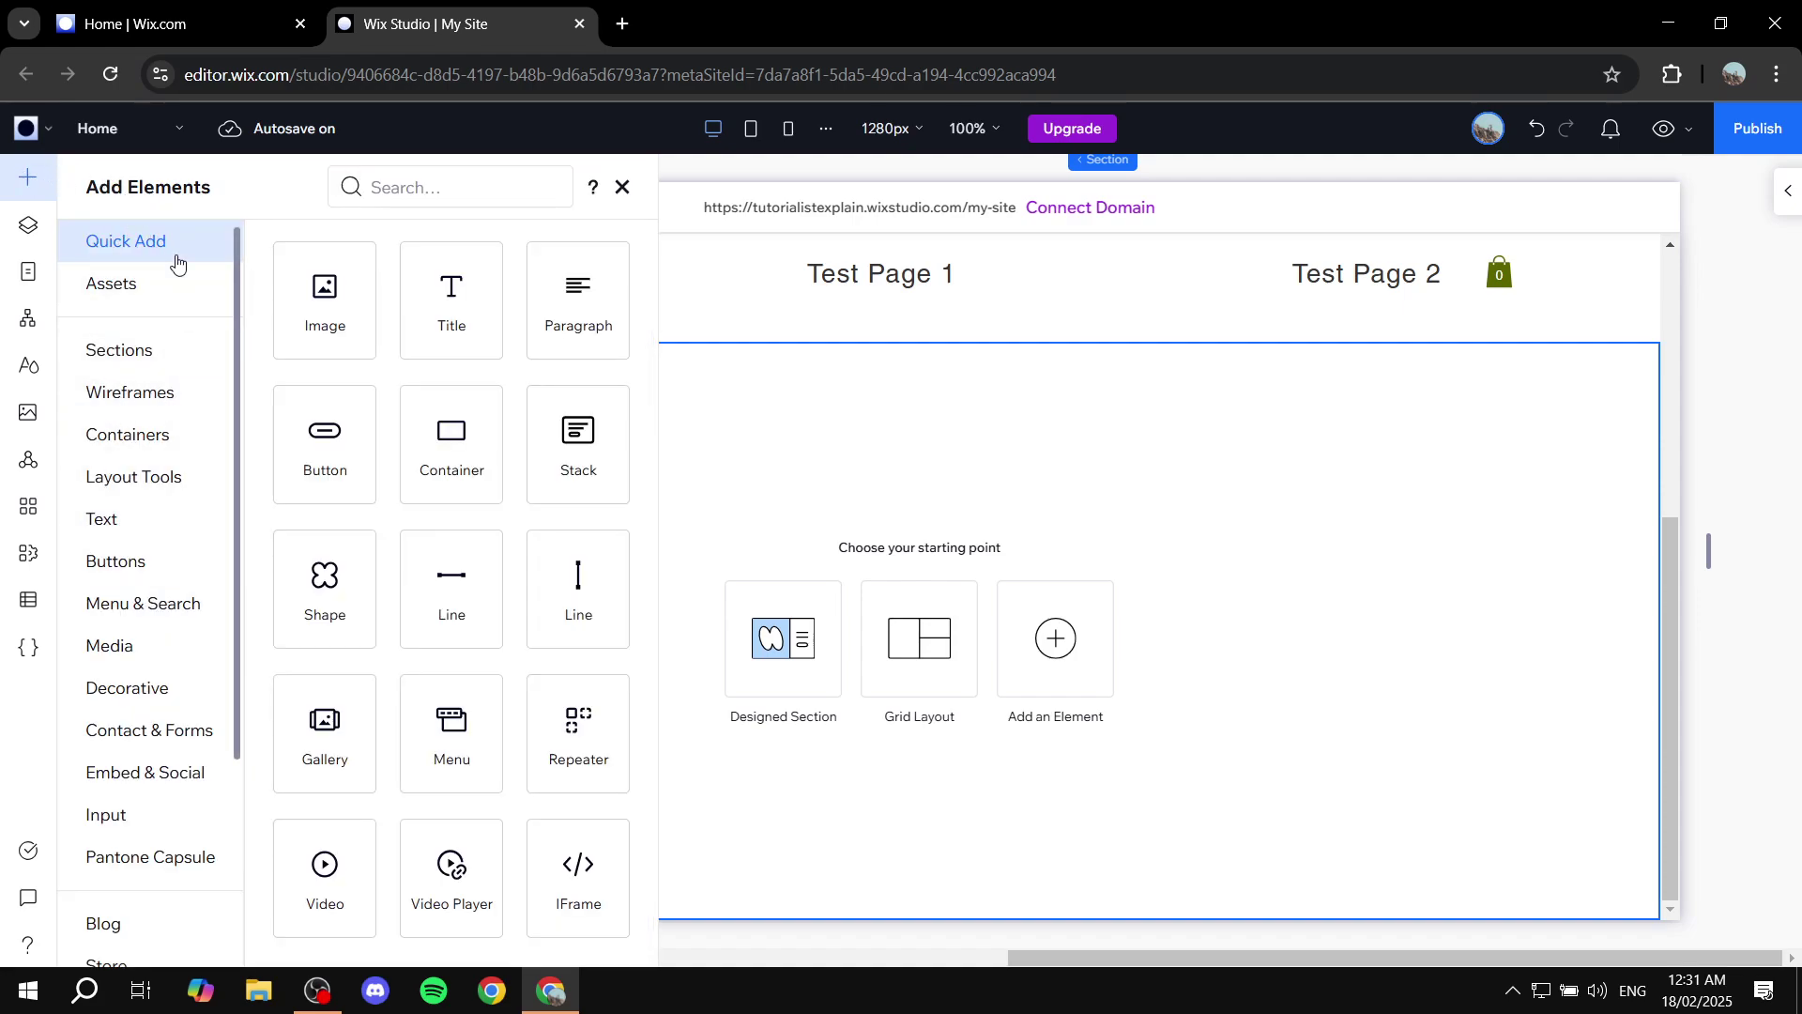
pyautogui.click(151, 488)
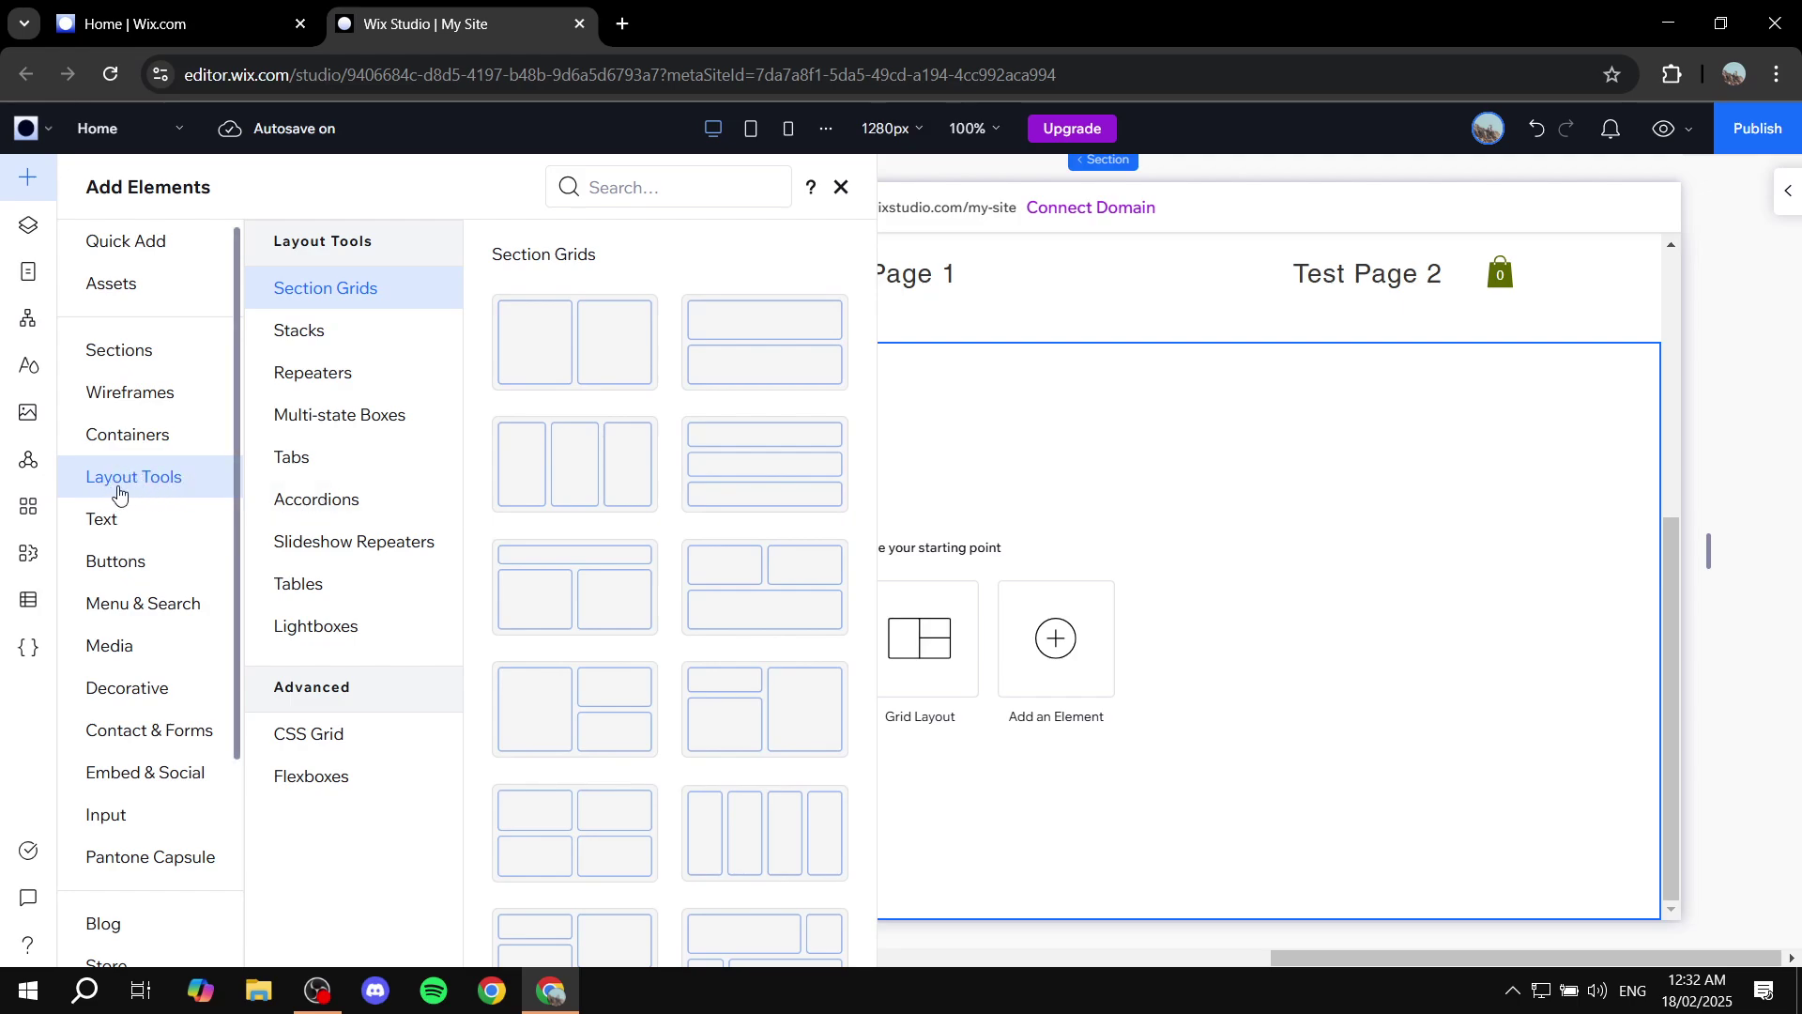
pyautogui.click(317, 508)
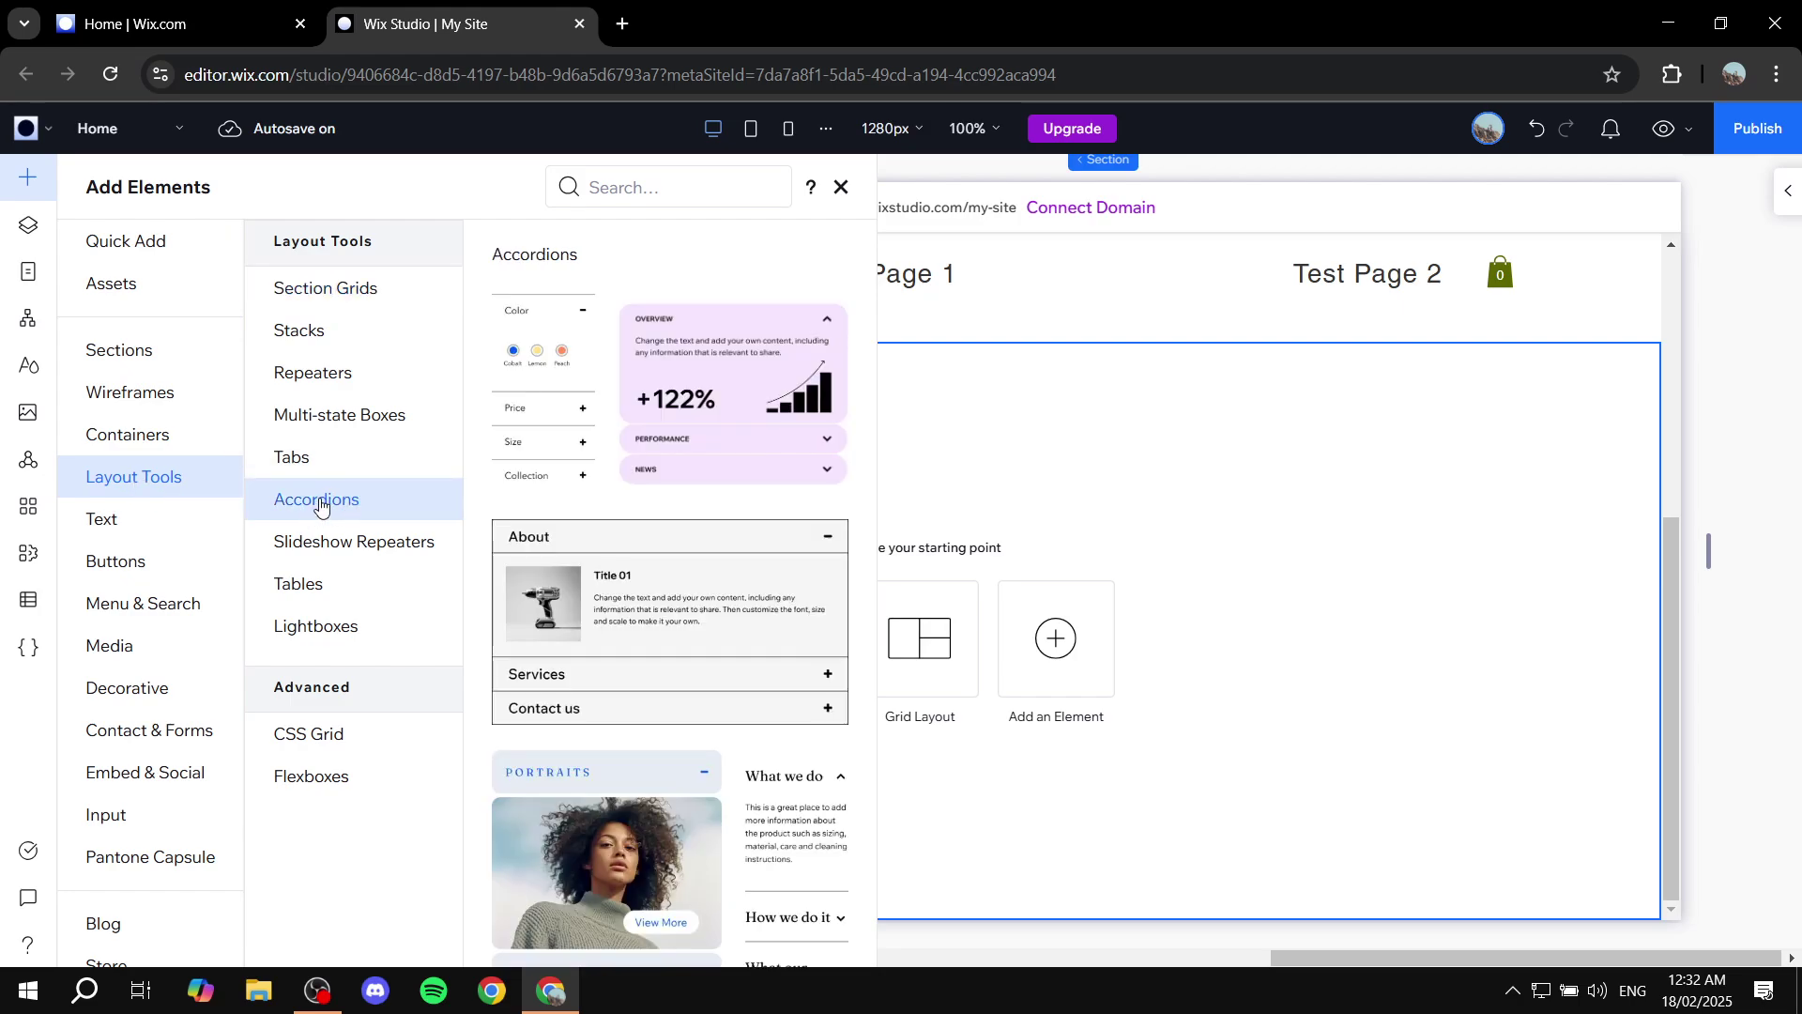
pyautogui.scroll(-1, 648, 413)
pyautogui.scroll(1, 713, 525)
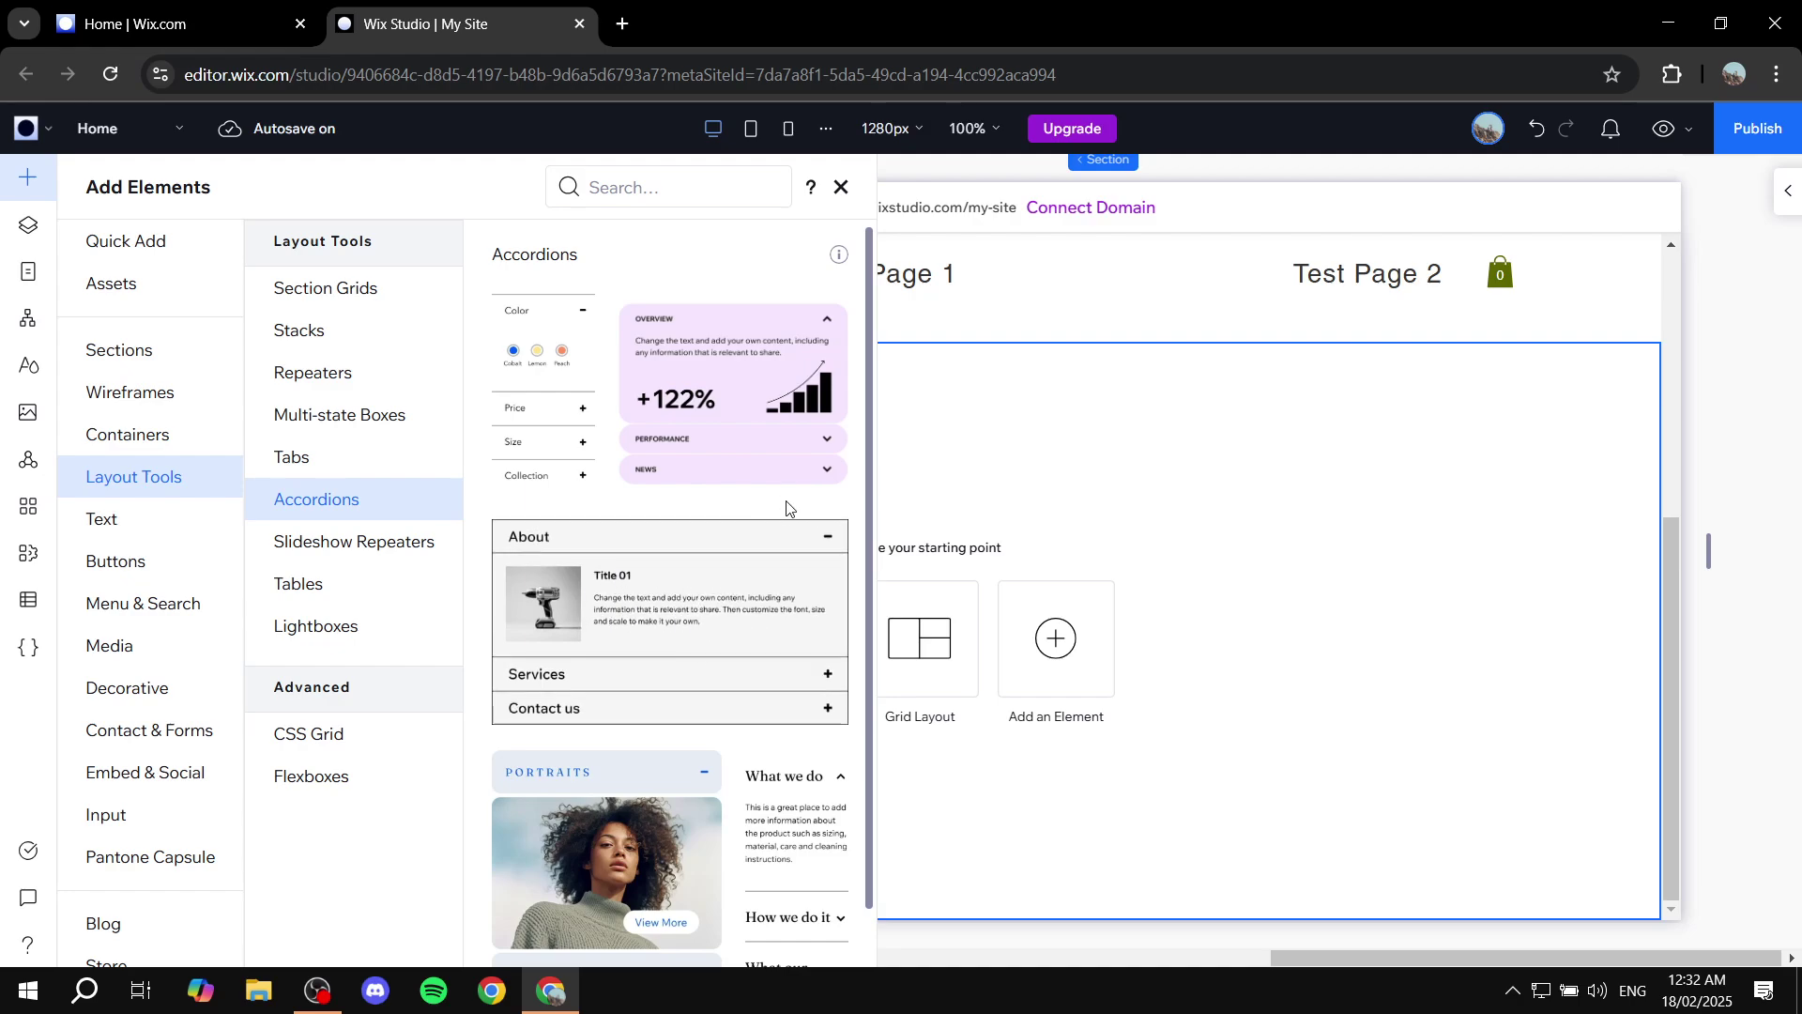
pyautogui.moveTo(636, 644); pyautogui.dragTo(912, 595)
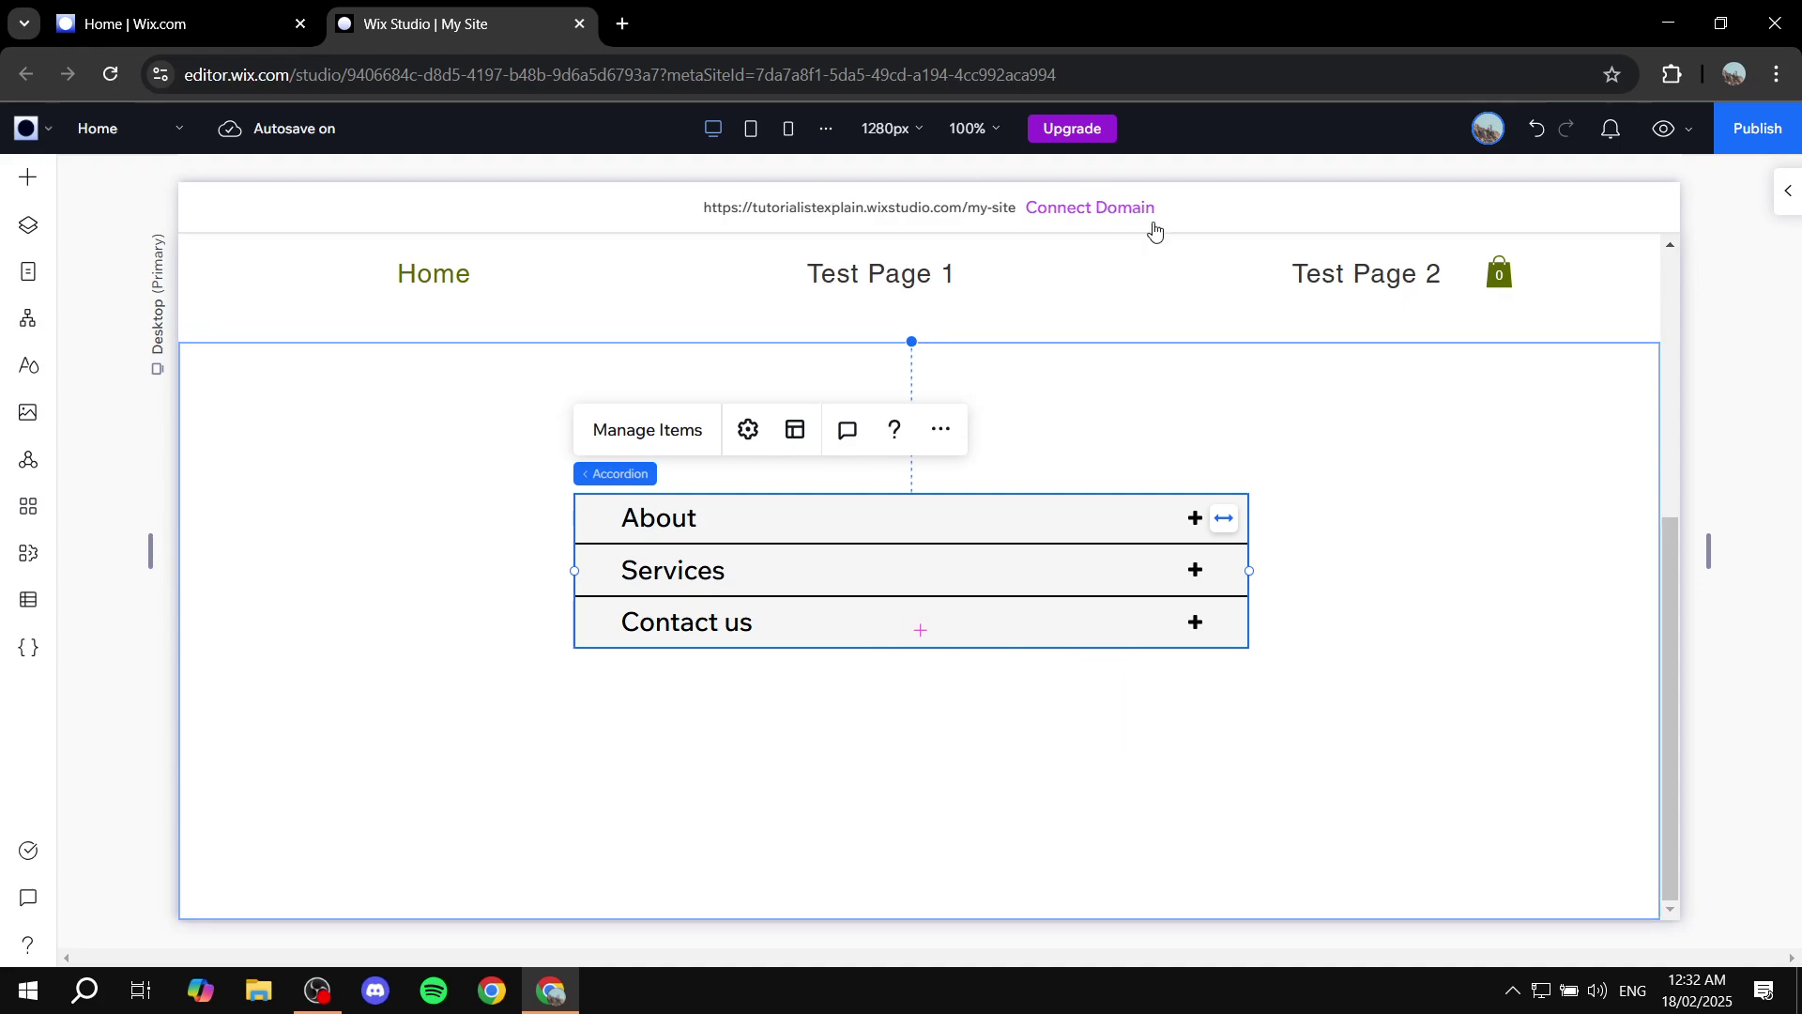
pyautogui.scroll(5, 1089, 376)
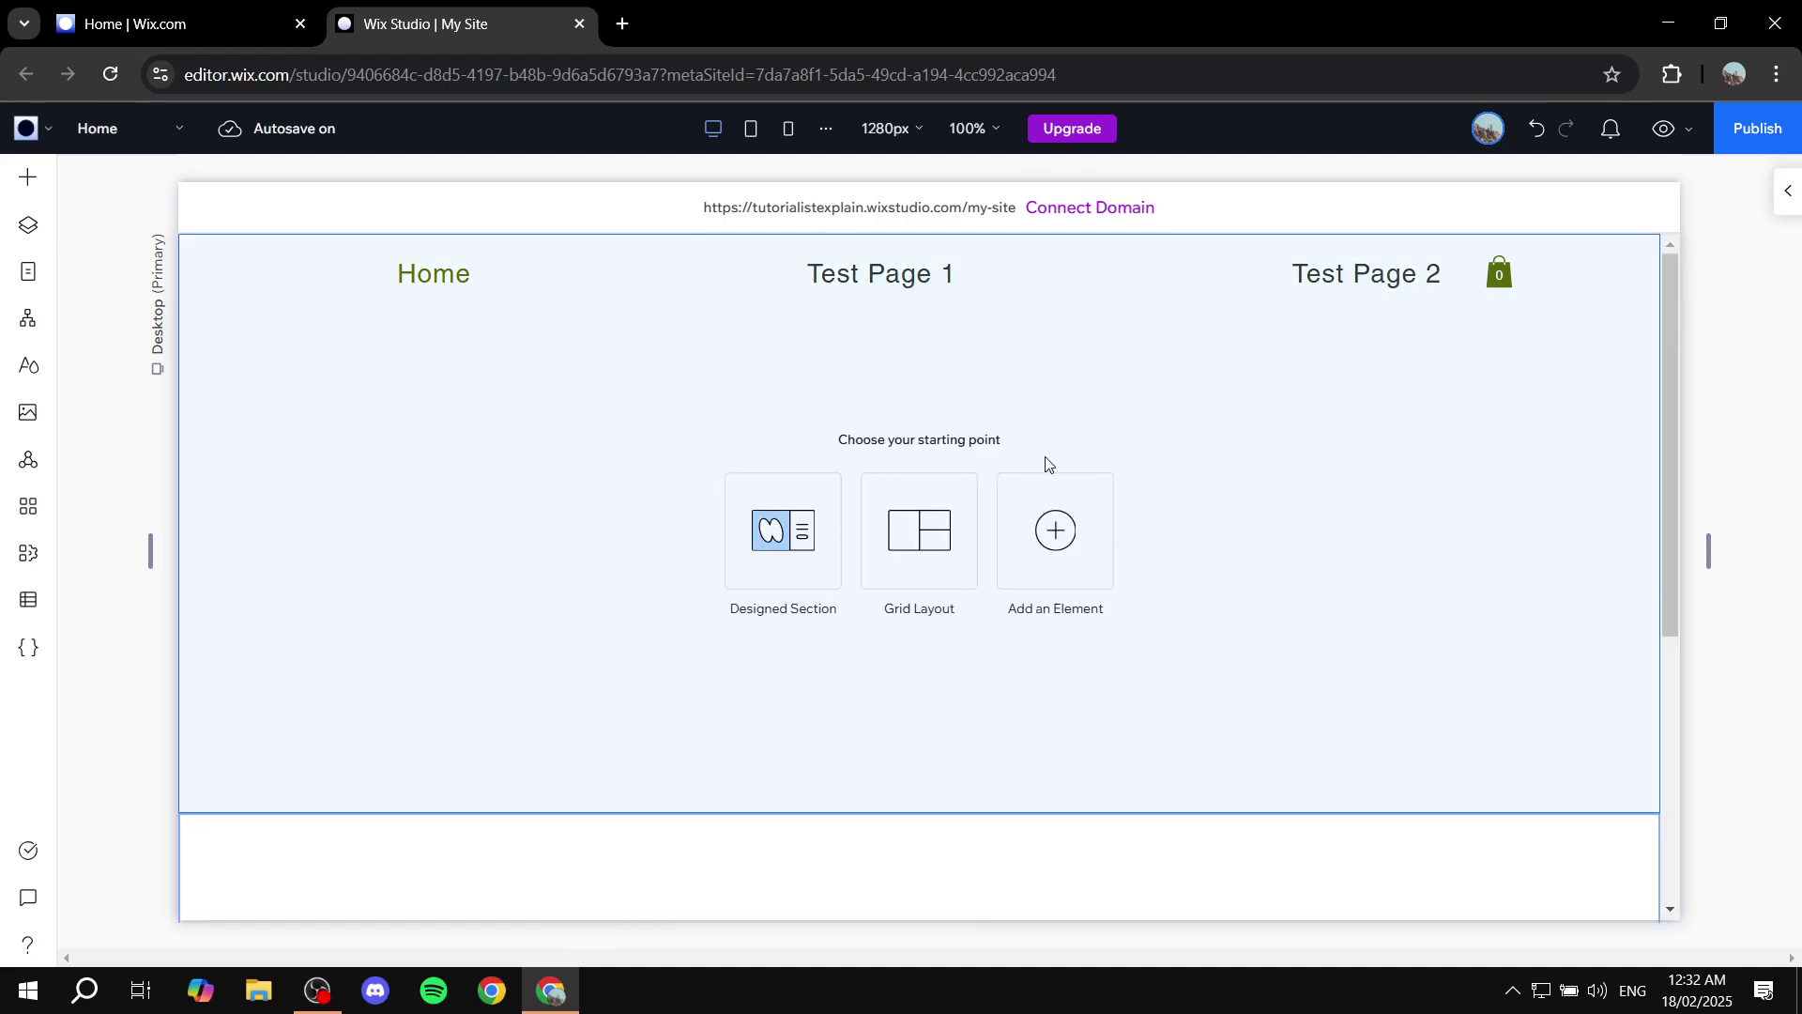
pyautogui.hotkey('ctrl', 'z')
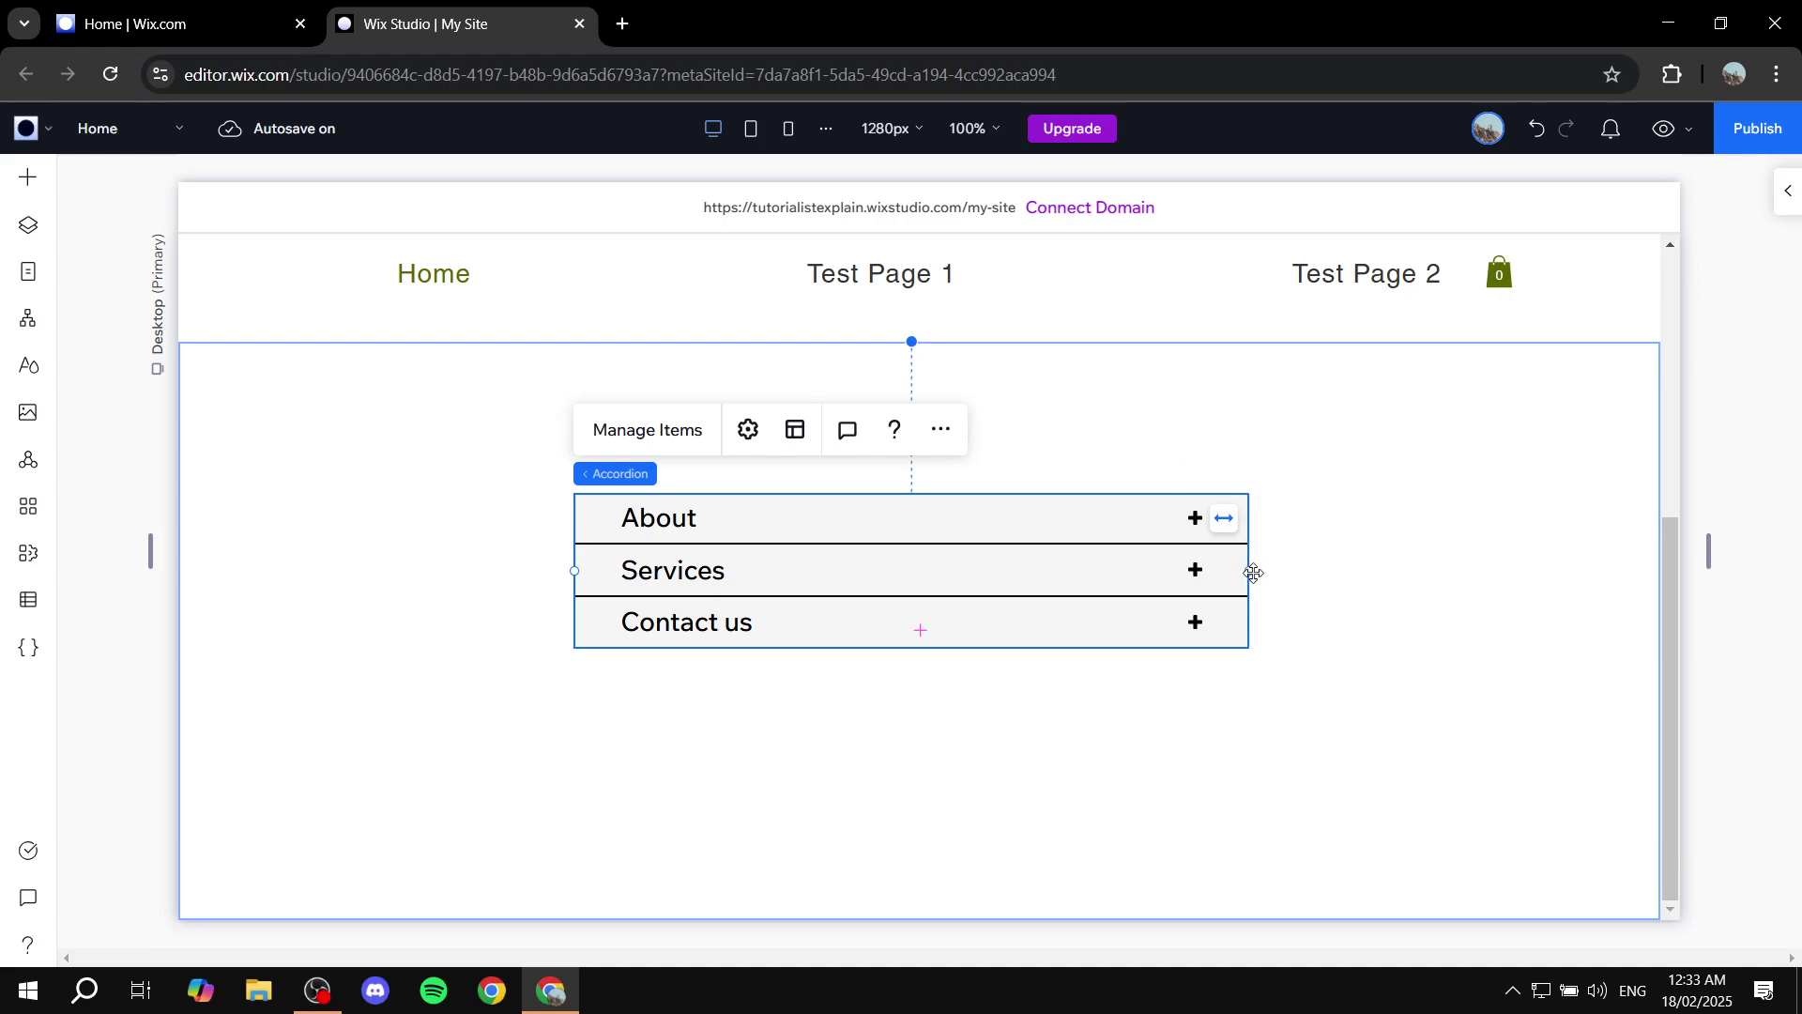
# Step: Widen and centre the accordion by stretching it to full width and unstretching it, and move it slightly up in the section
pyautogui.moveTo(1252, 571); pyautogui.dragTo(1507, 575)
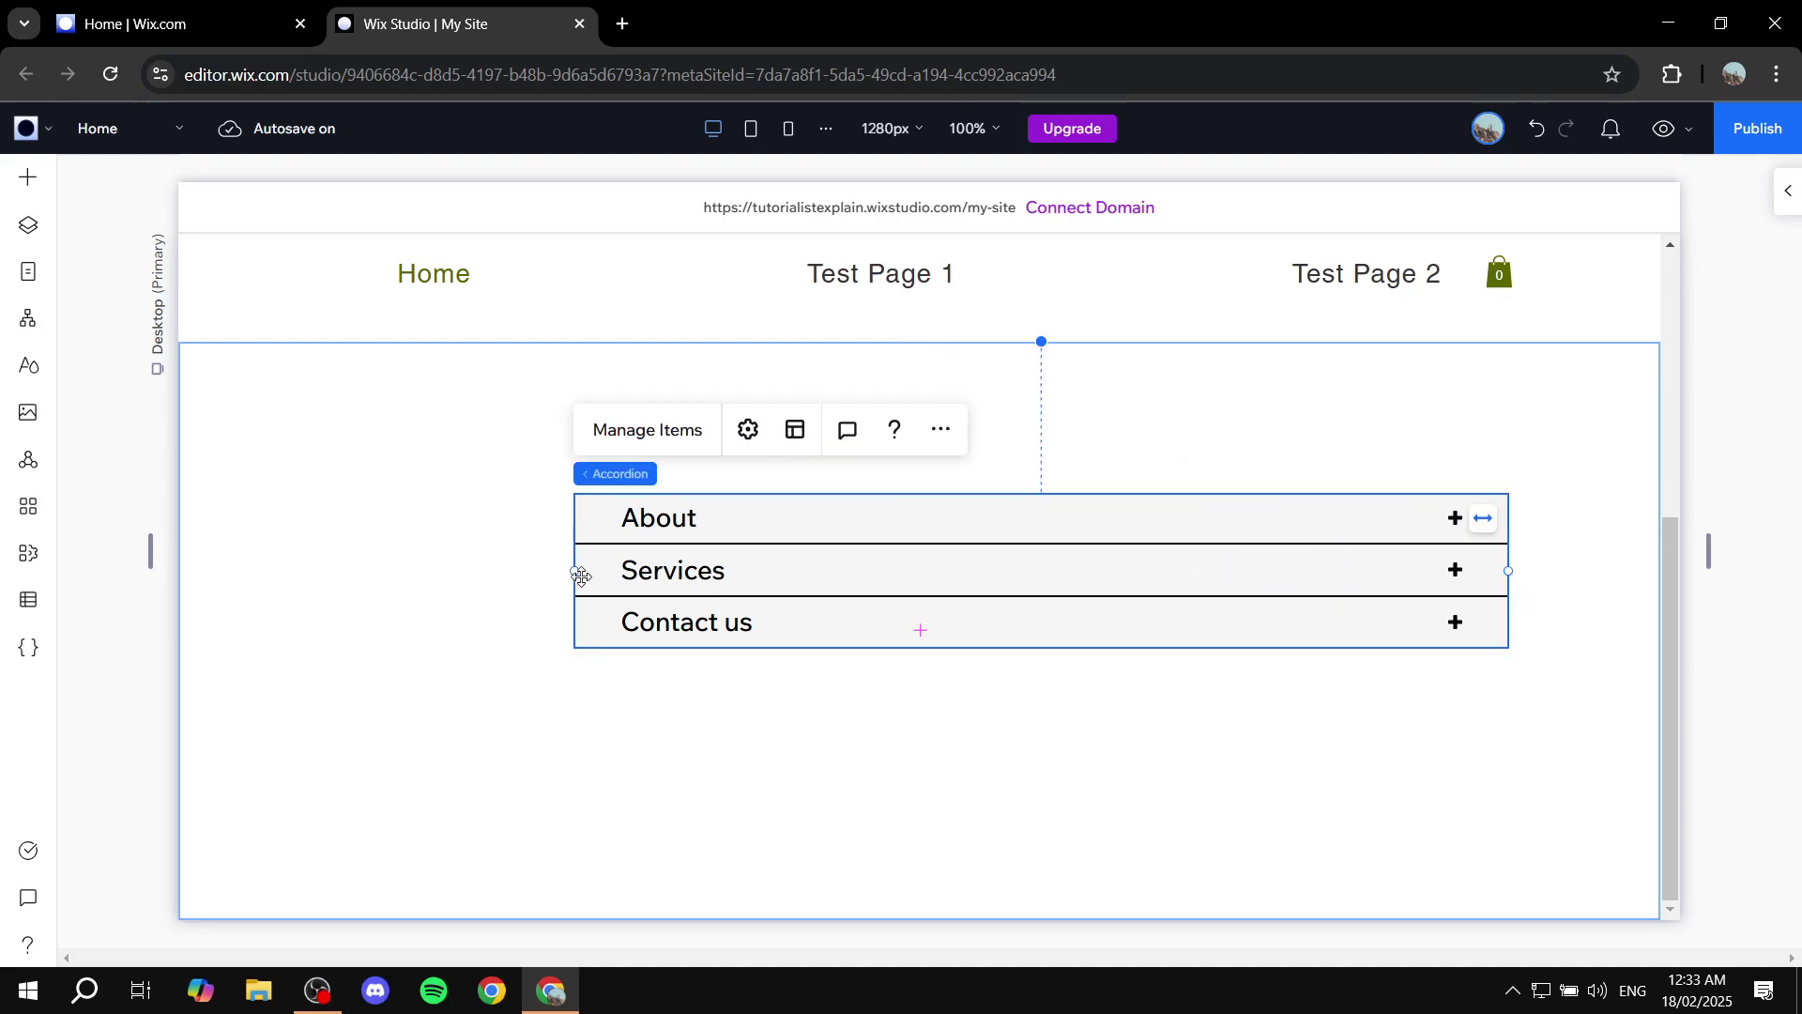
pyautogui.moveTo(573, 571); pyautogui.dragTo(164, 552)
pyautogui.moveTo(1509, 571); pyautogui.dragTo(1267, 526)
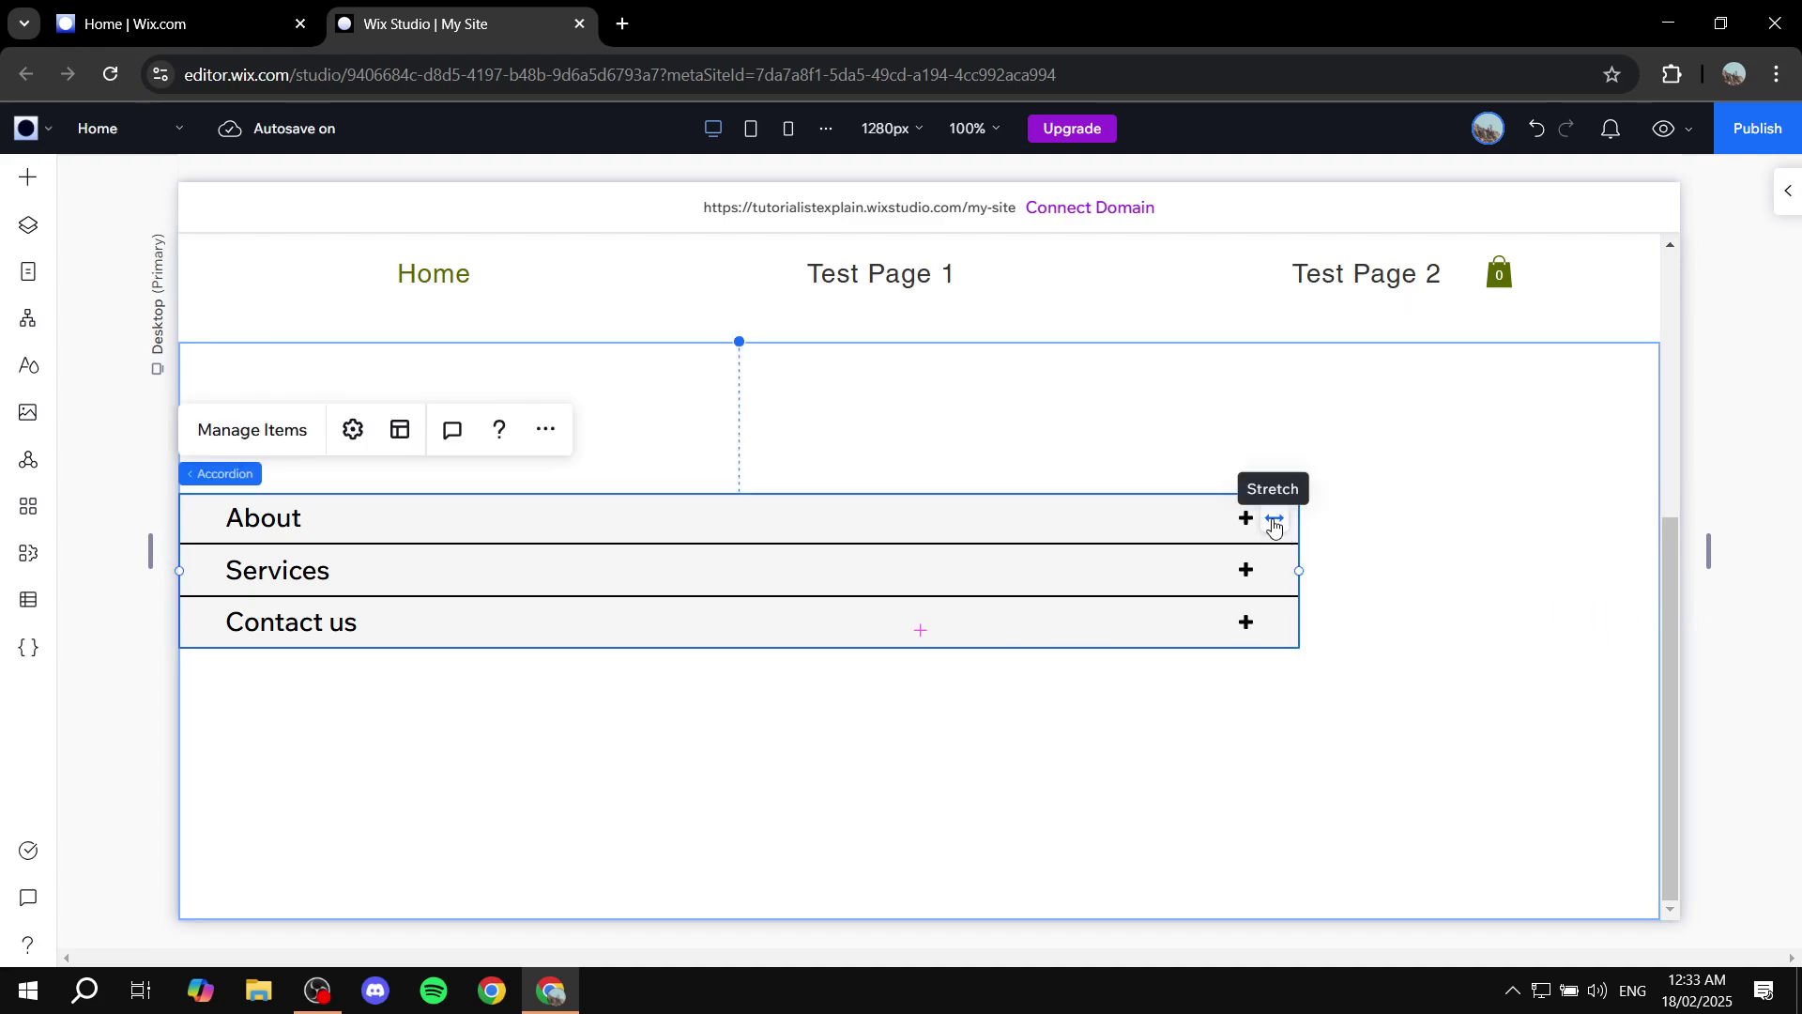
pyautogui.click(1274, 526)
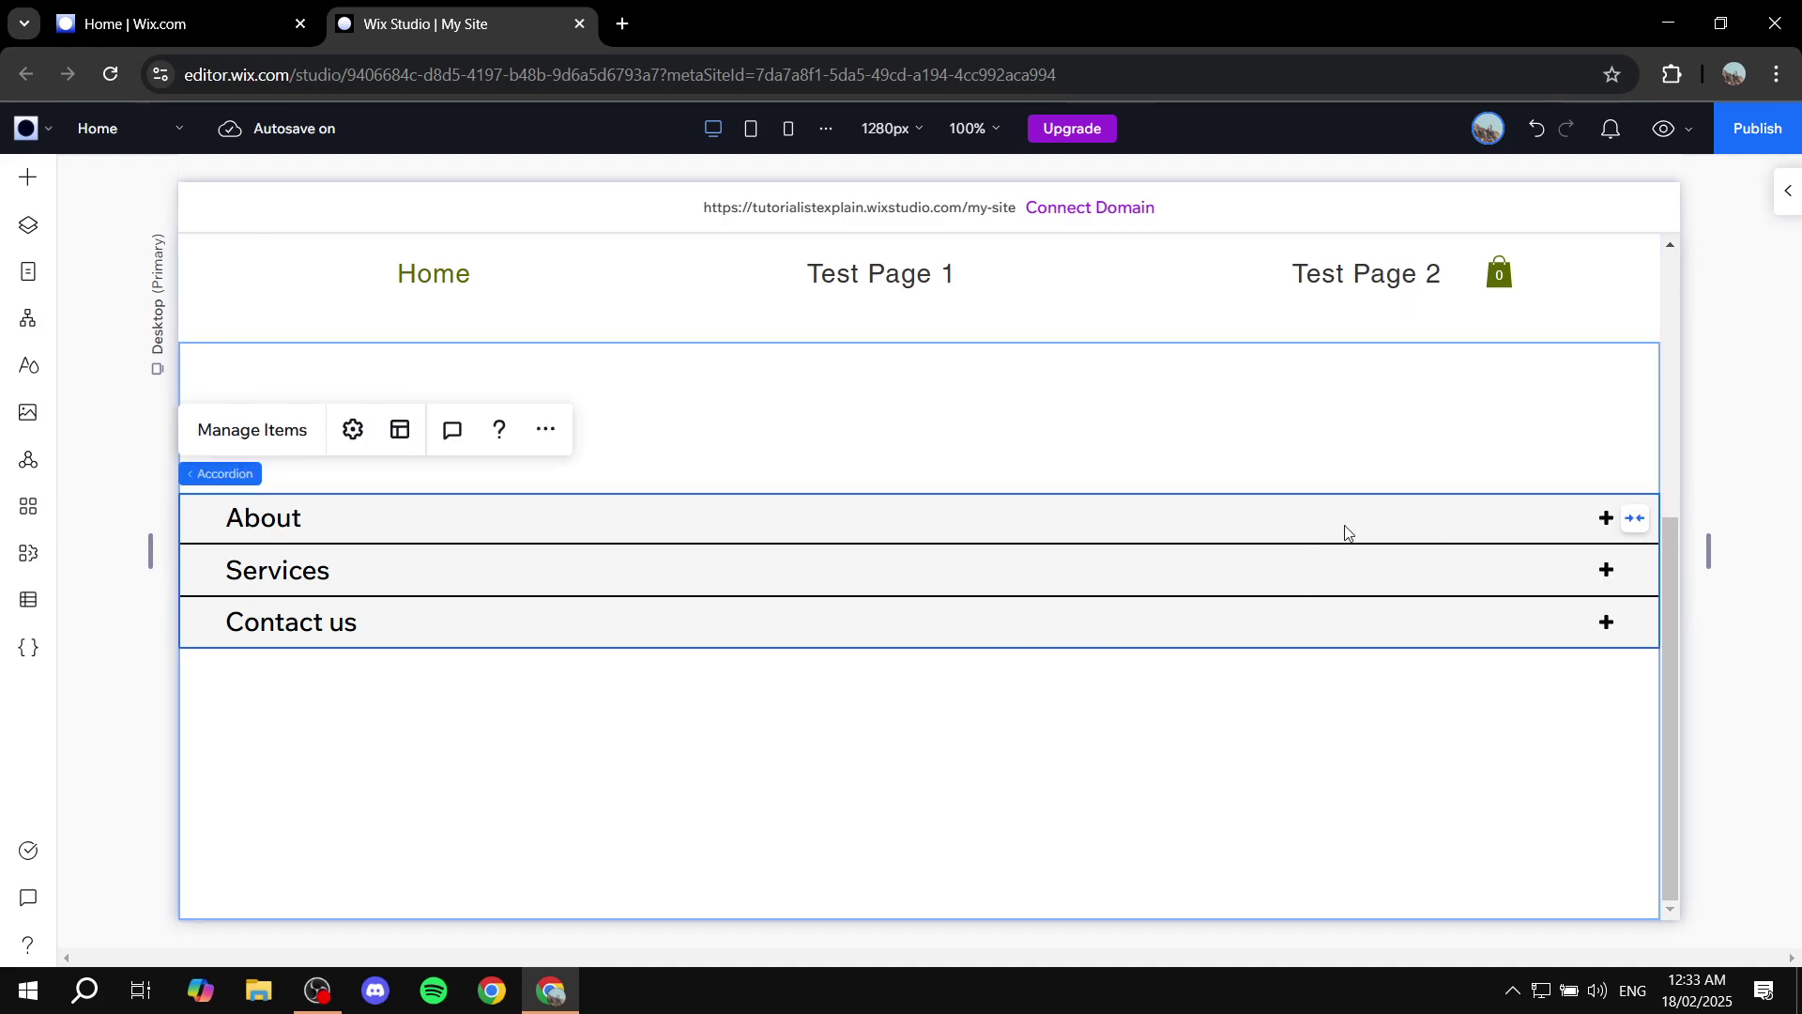
pyautogui.click(1637, 522)
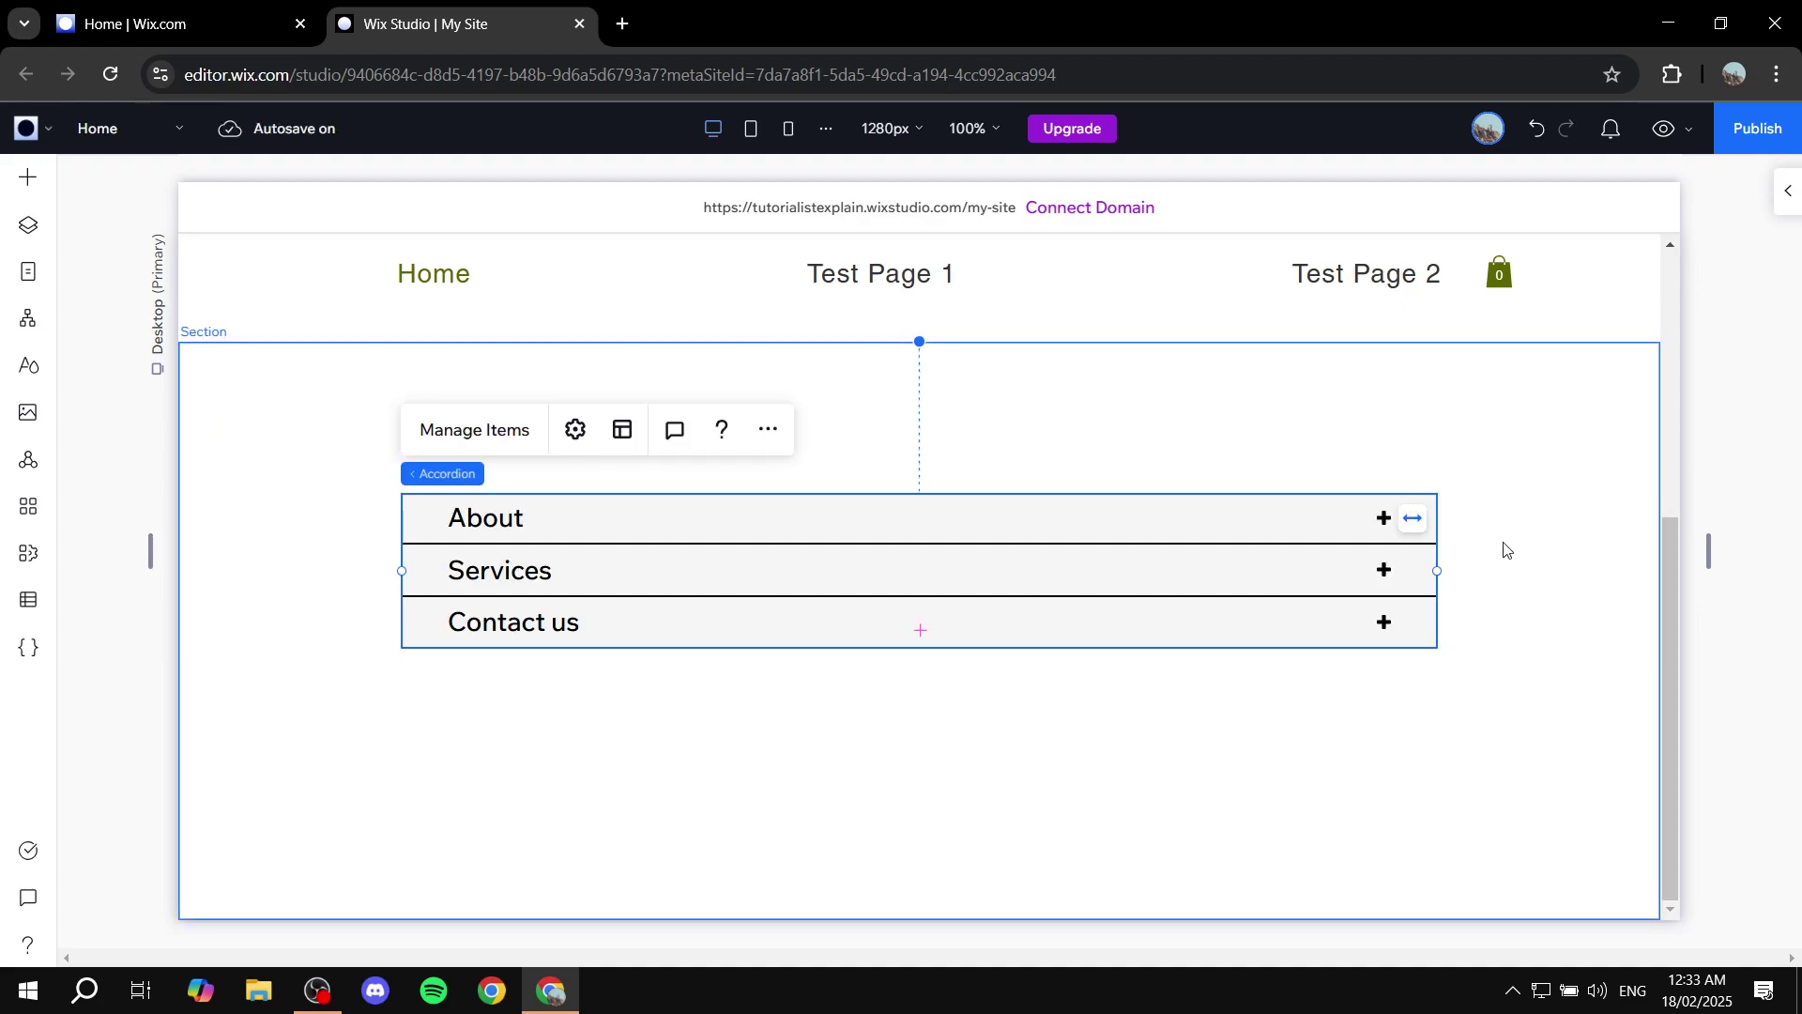
pyautogui.moveTo(1438, 570); pyautogui.dragTo(1059, 528)
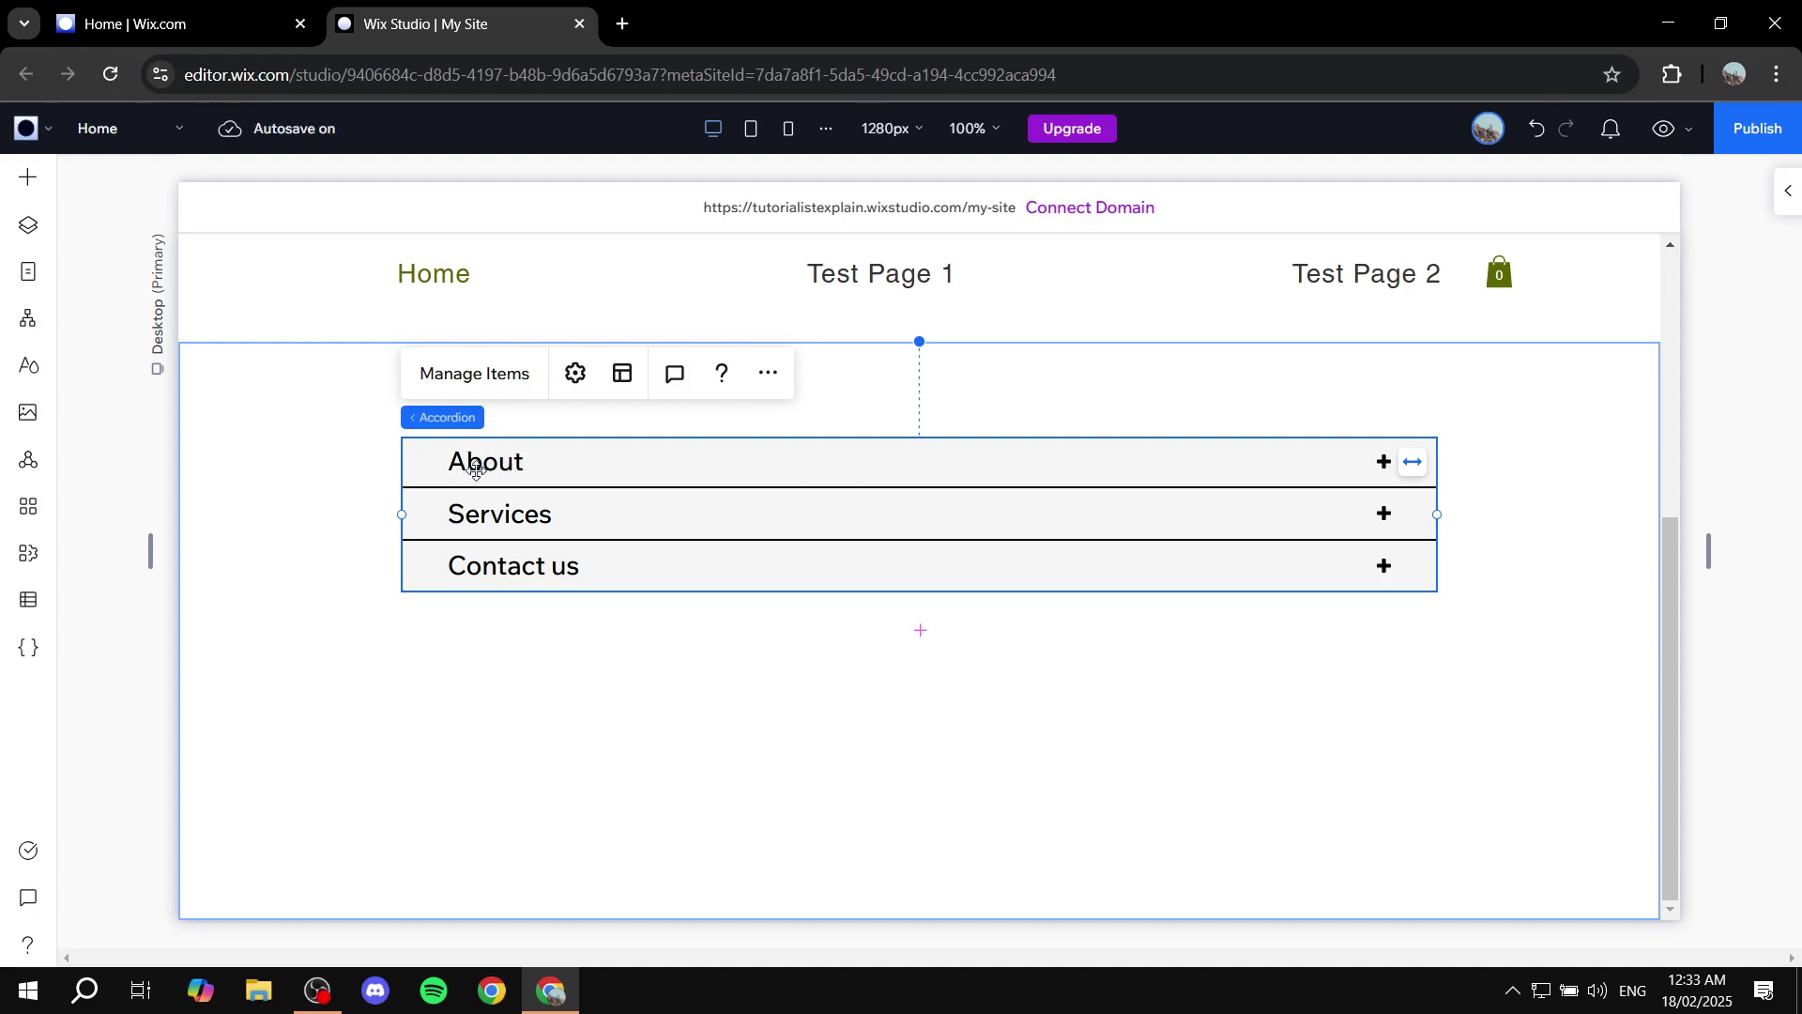
# Step: Preview the site, expand and collapse the About, Services and Contact us items, and return to the editor
pyautogui.click(1662, 129)
pyautogui.click(441, 432)
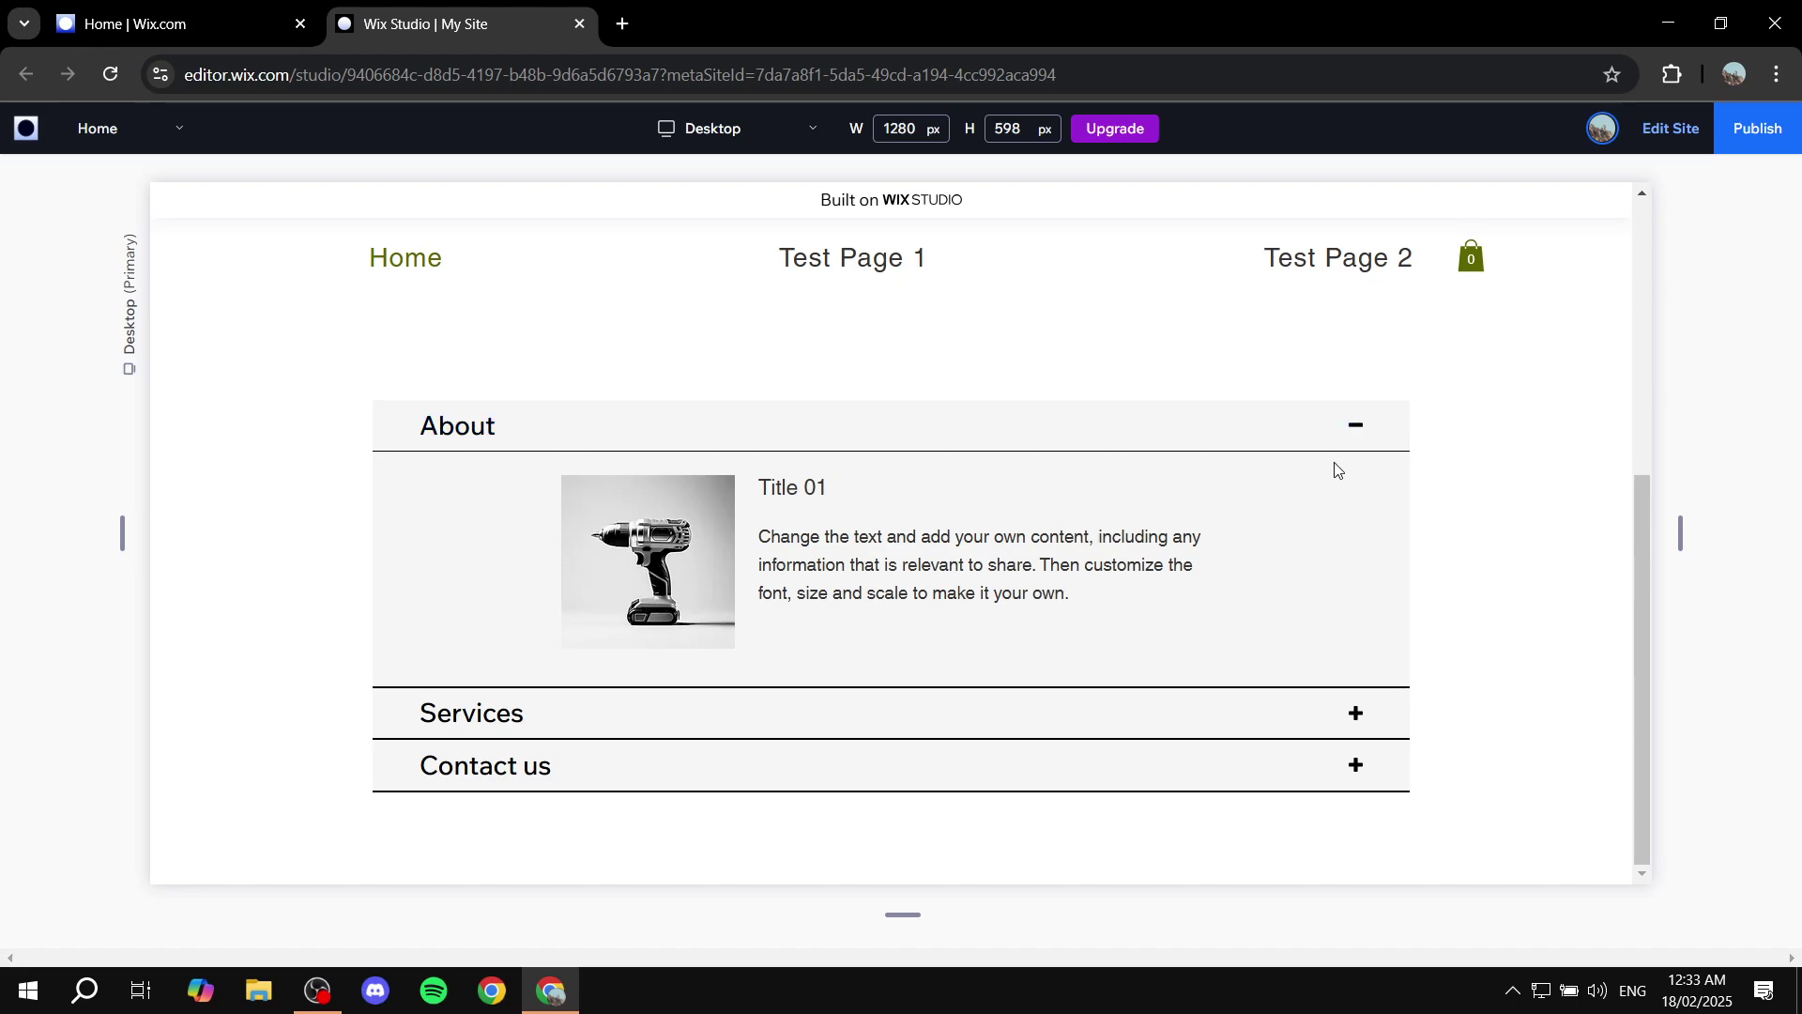
pyautogui.click(1366, 428)
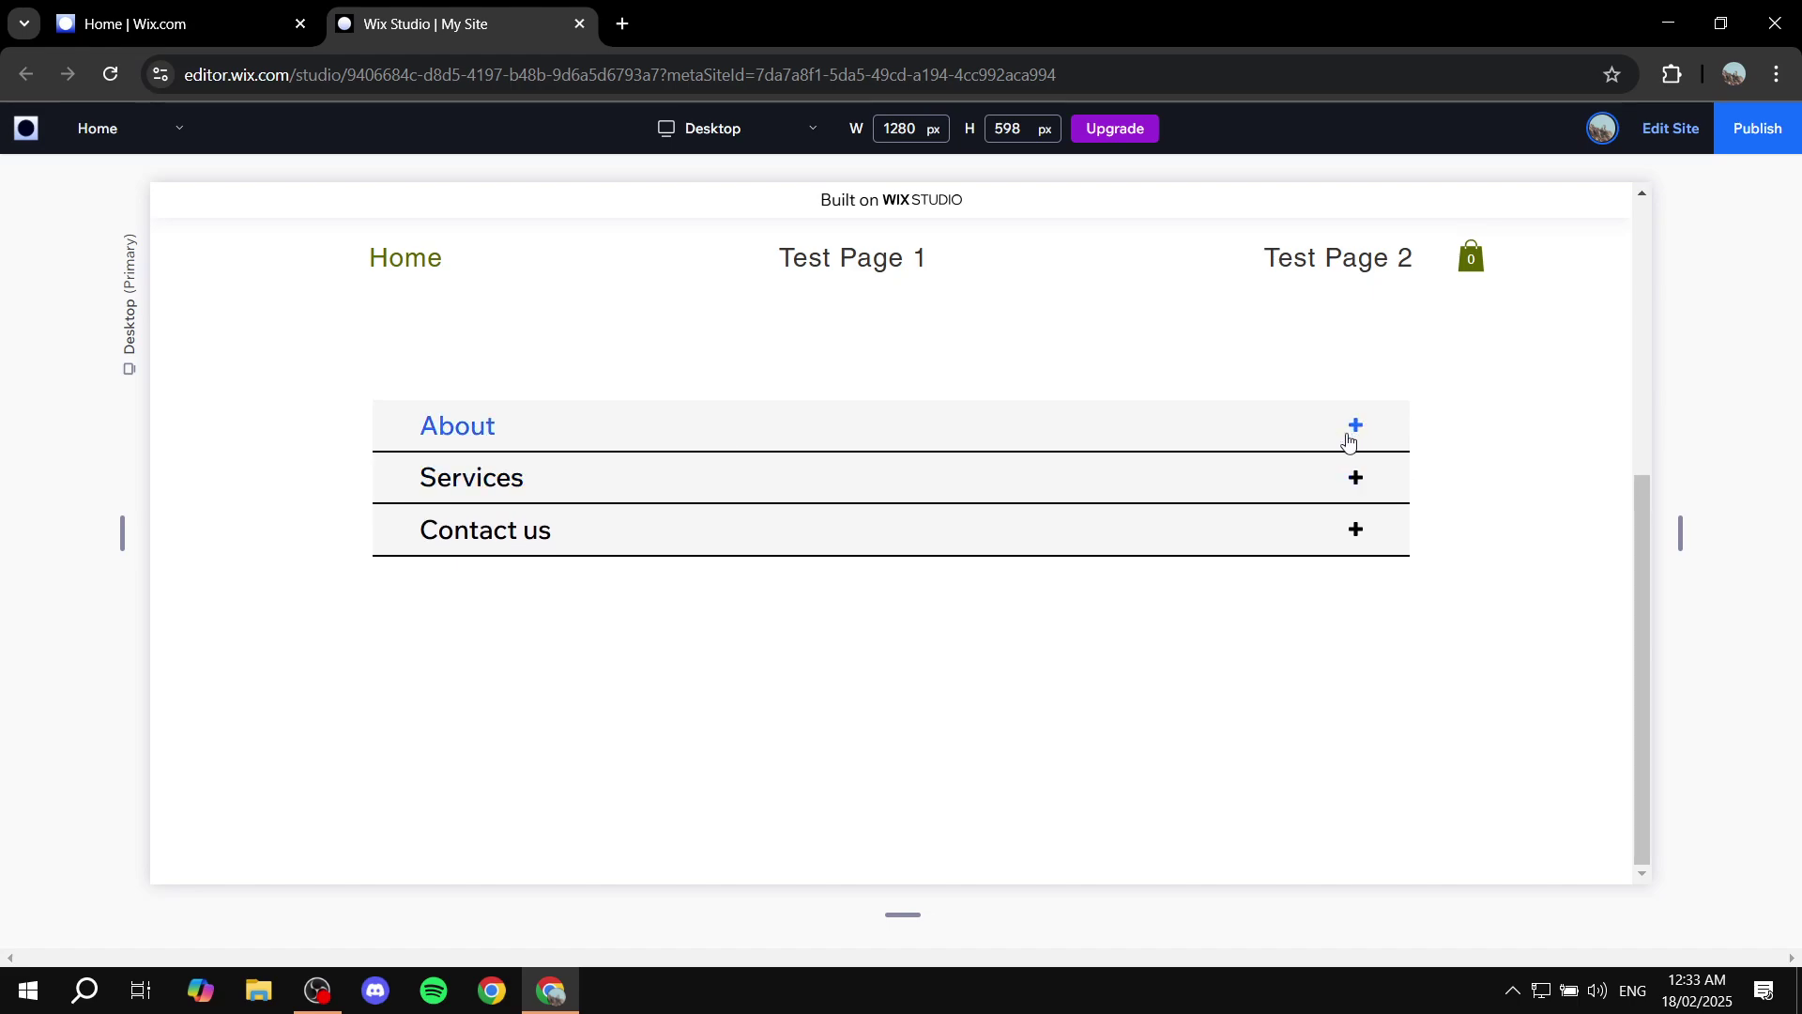
pyautogui.click(1349, 442)
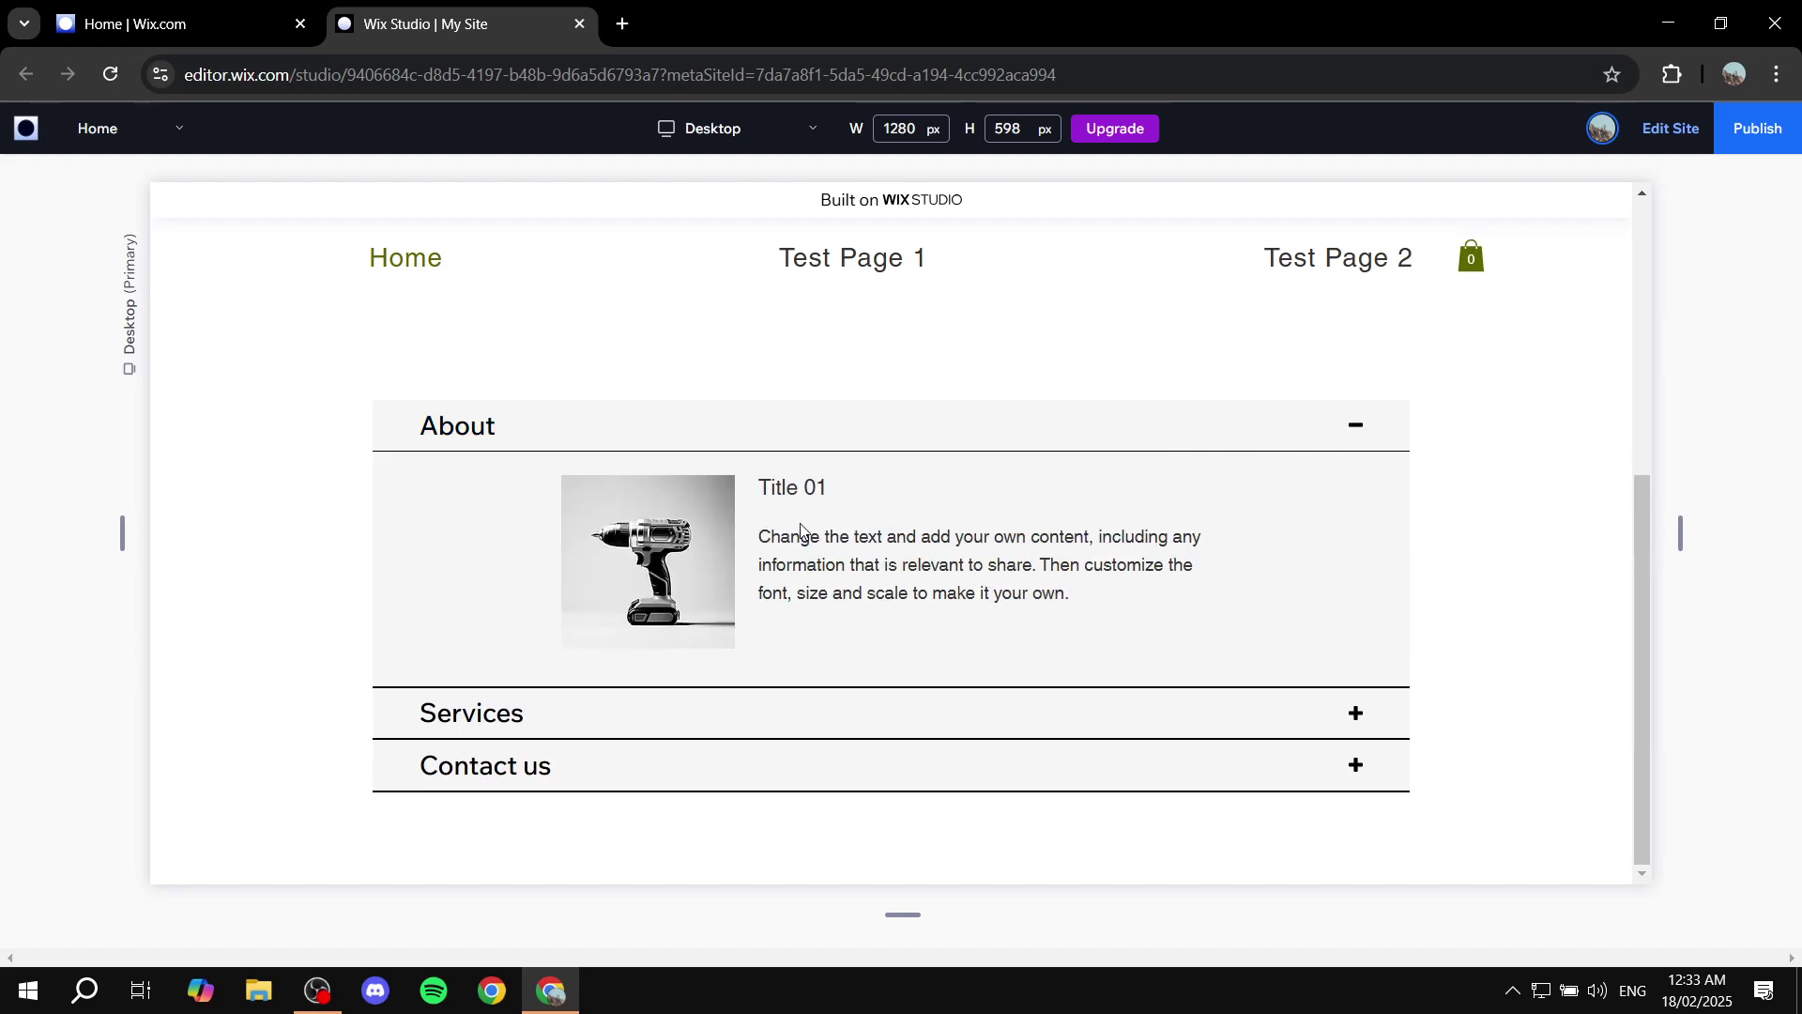
pyautogui.click(1355, 713)
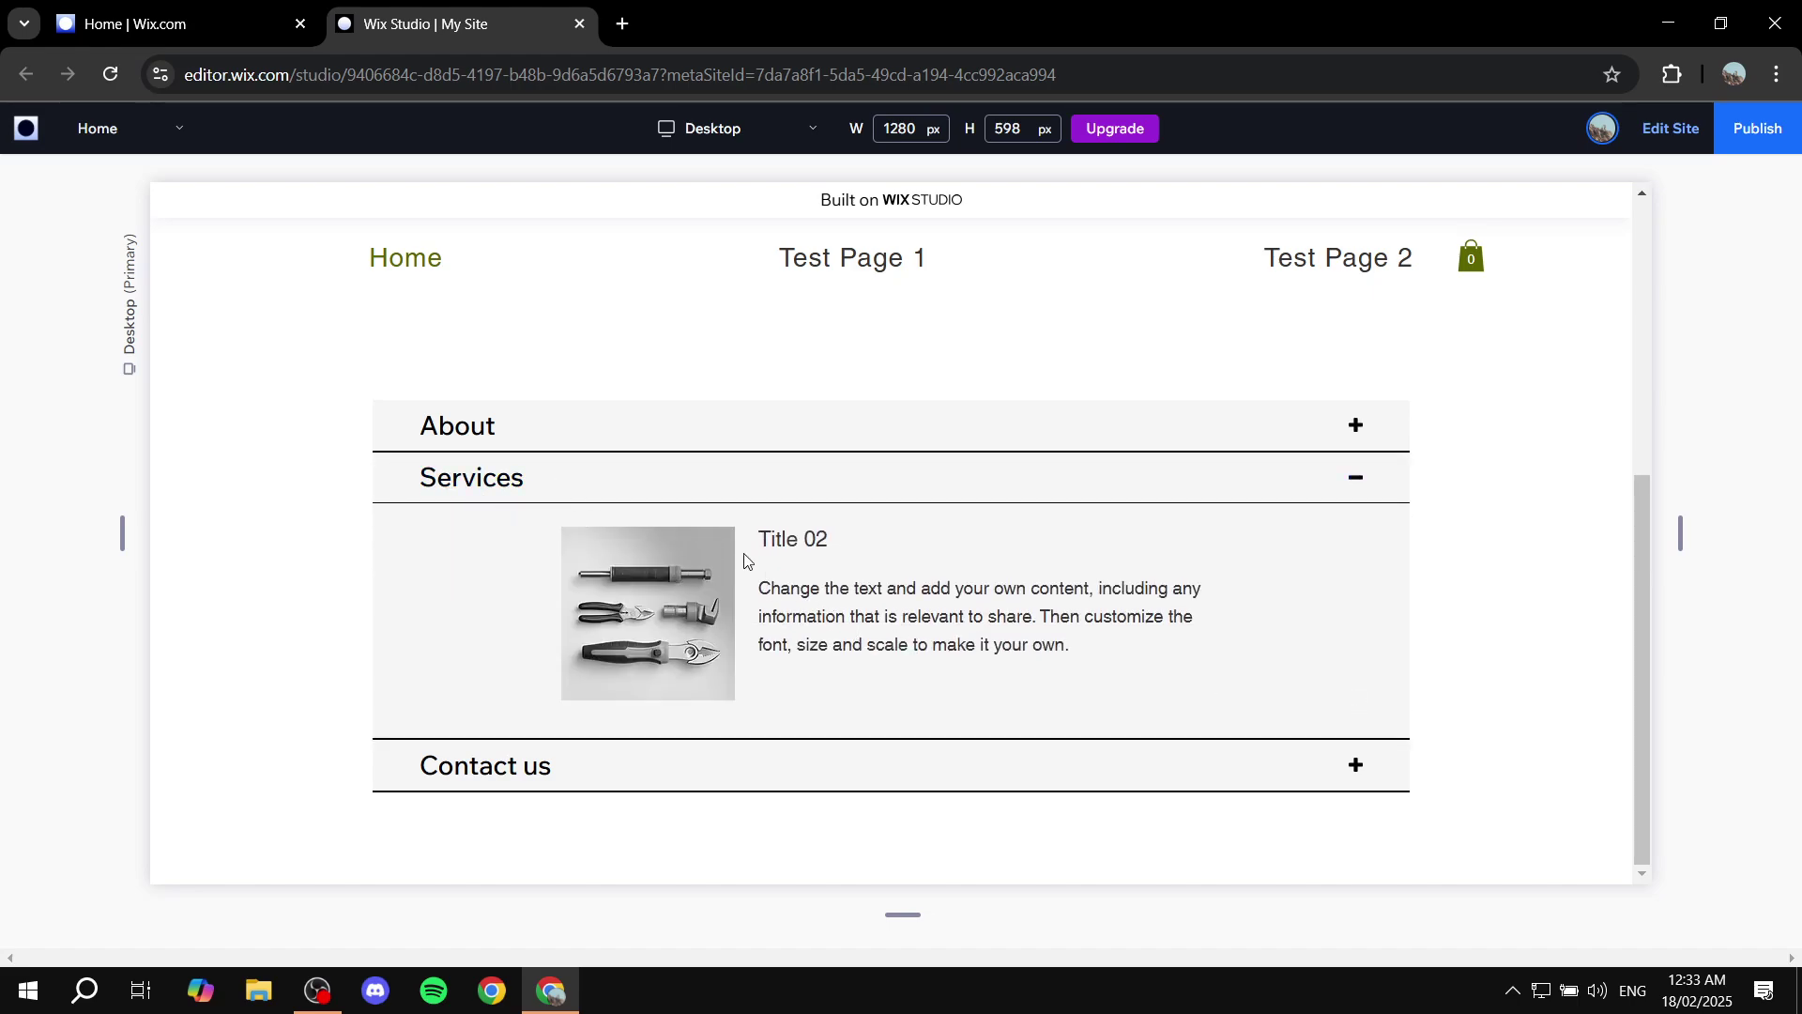
pyautogui.click(1355, 764)
pyautogui.click(1357, 543)
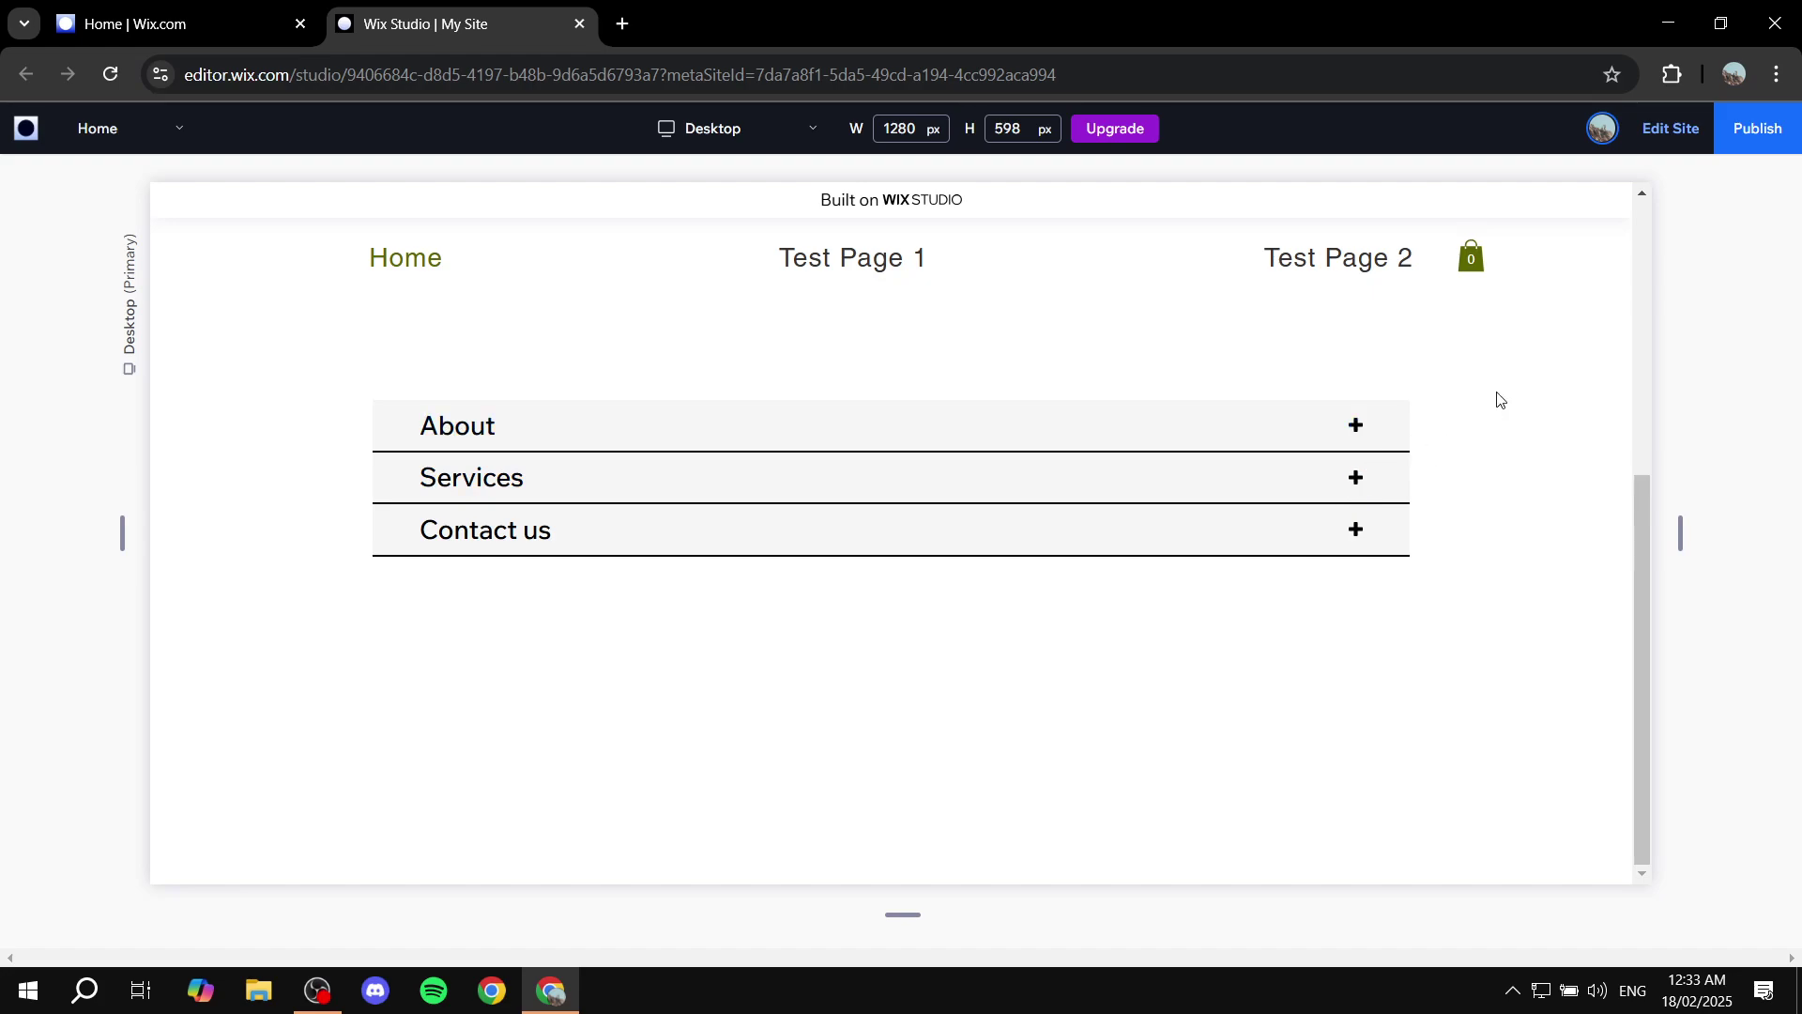
pyautogui.click(1662, 136)
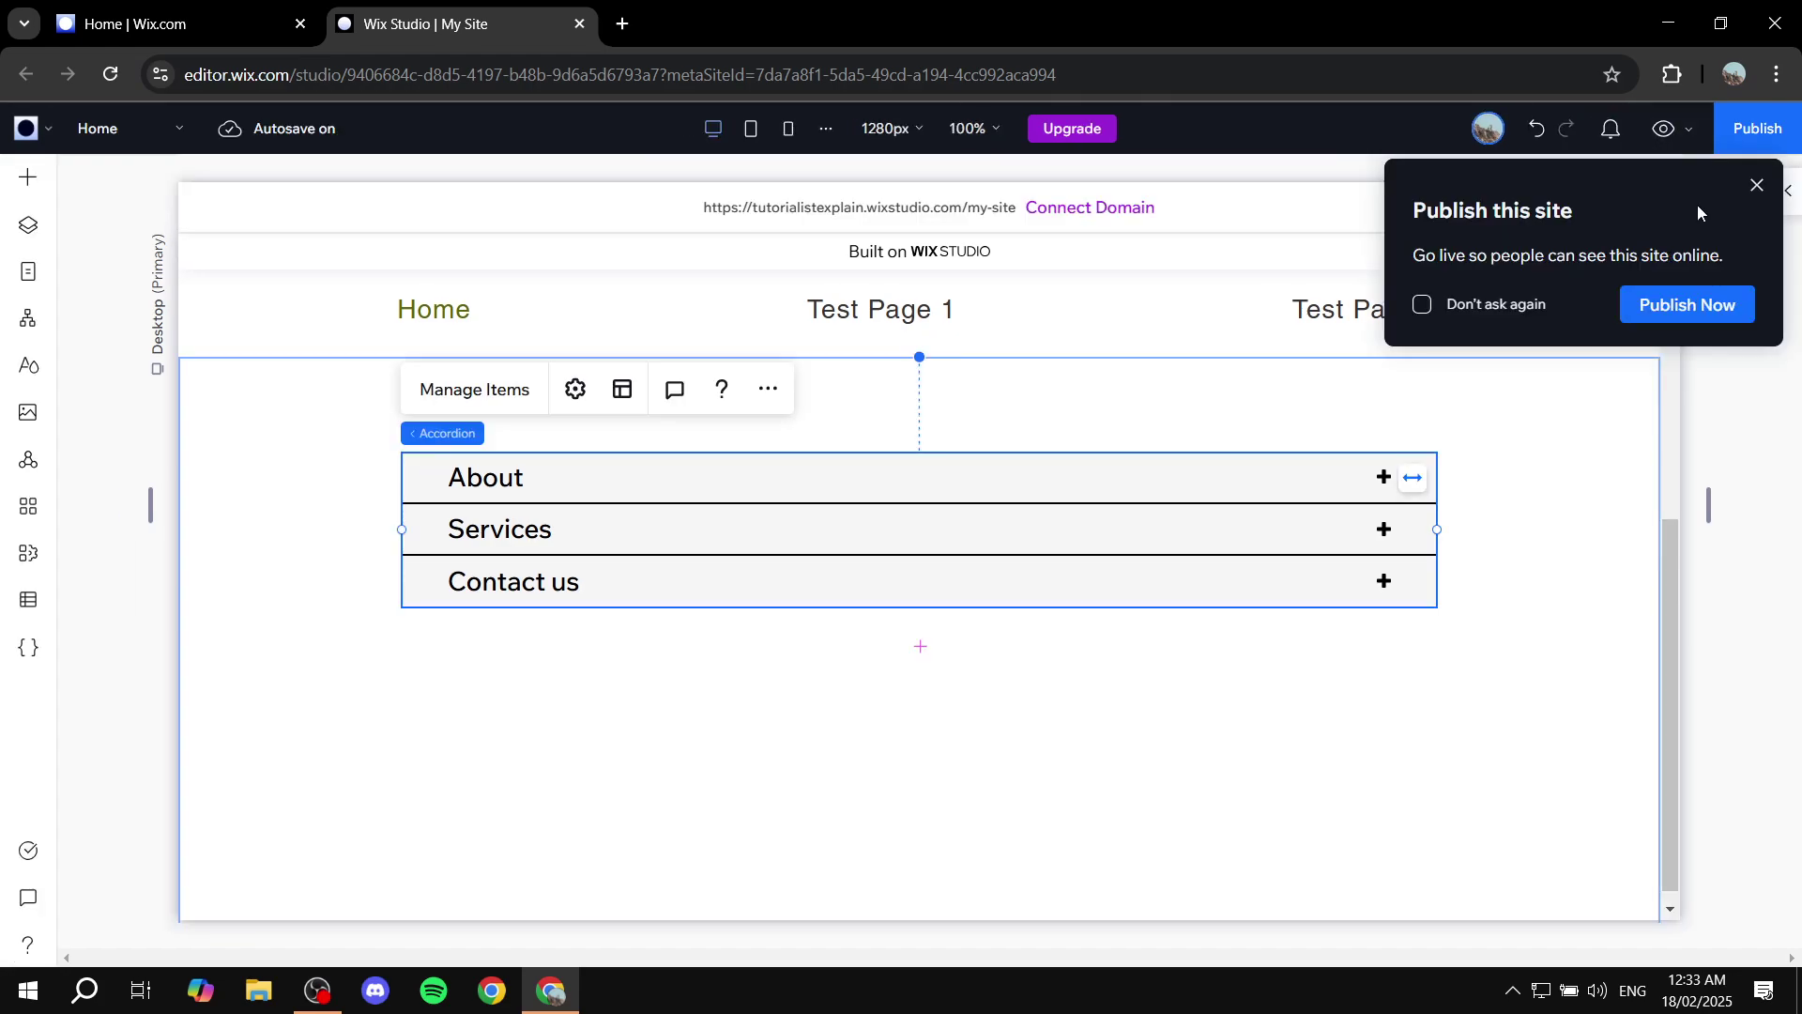
pyautogui.click(1758, 188)
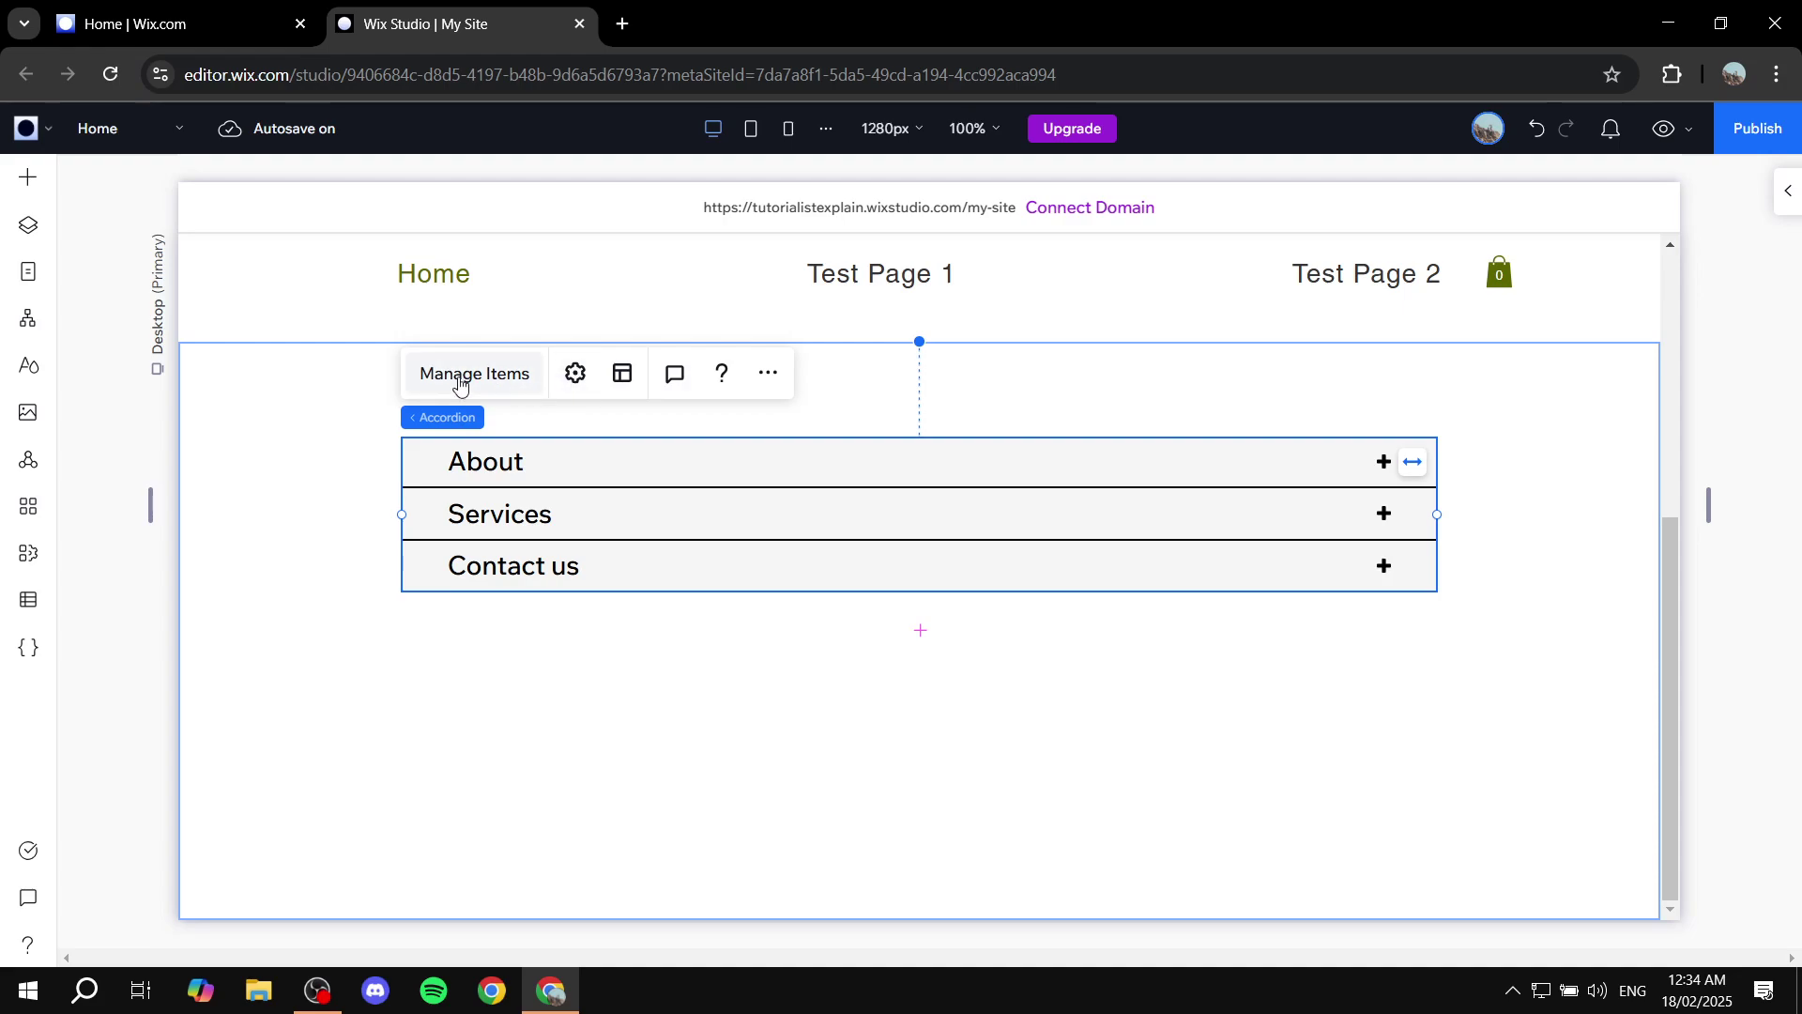
# Step: Try moving Contact us to first place among the accordion's items, and restore the order About, Services, Contact us
pyautogui.click(508, 385)
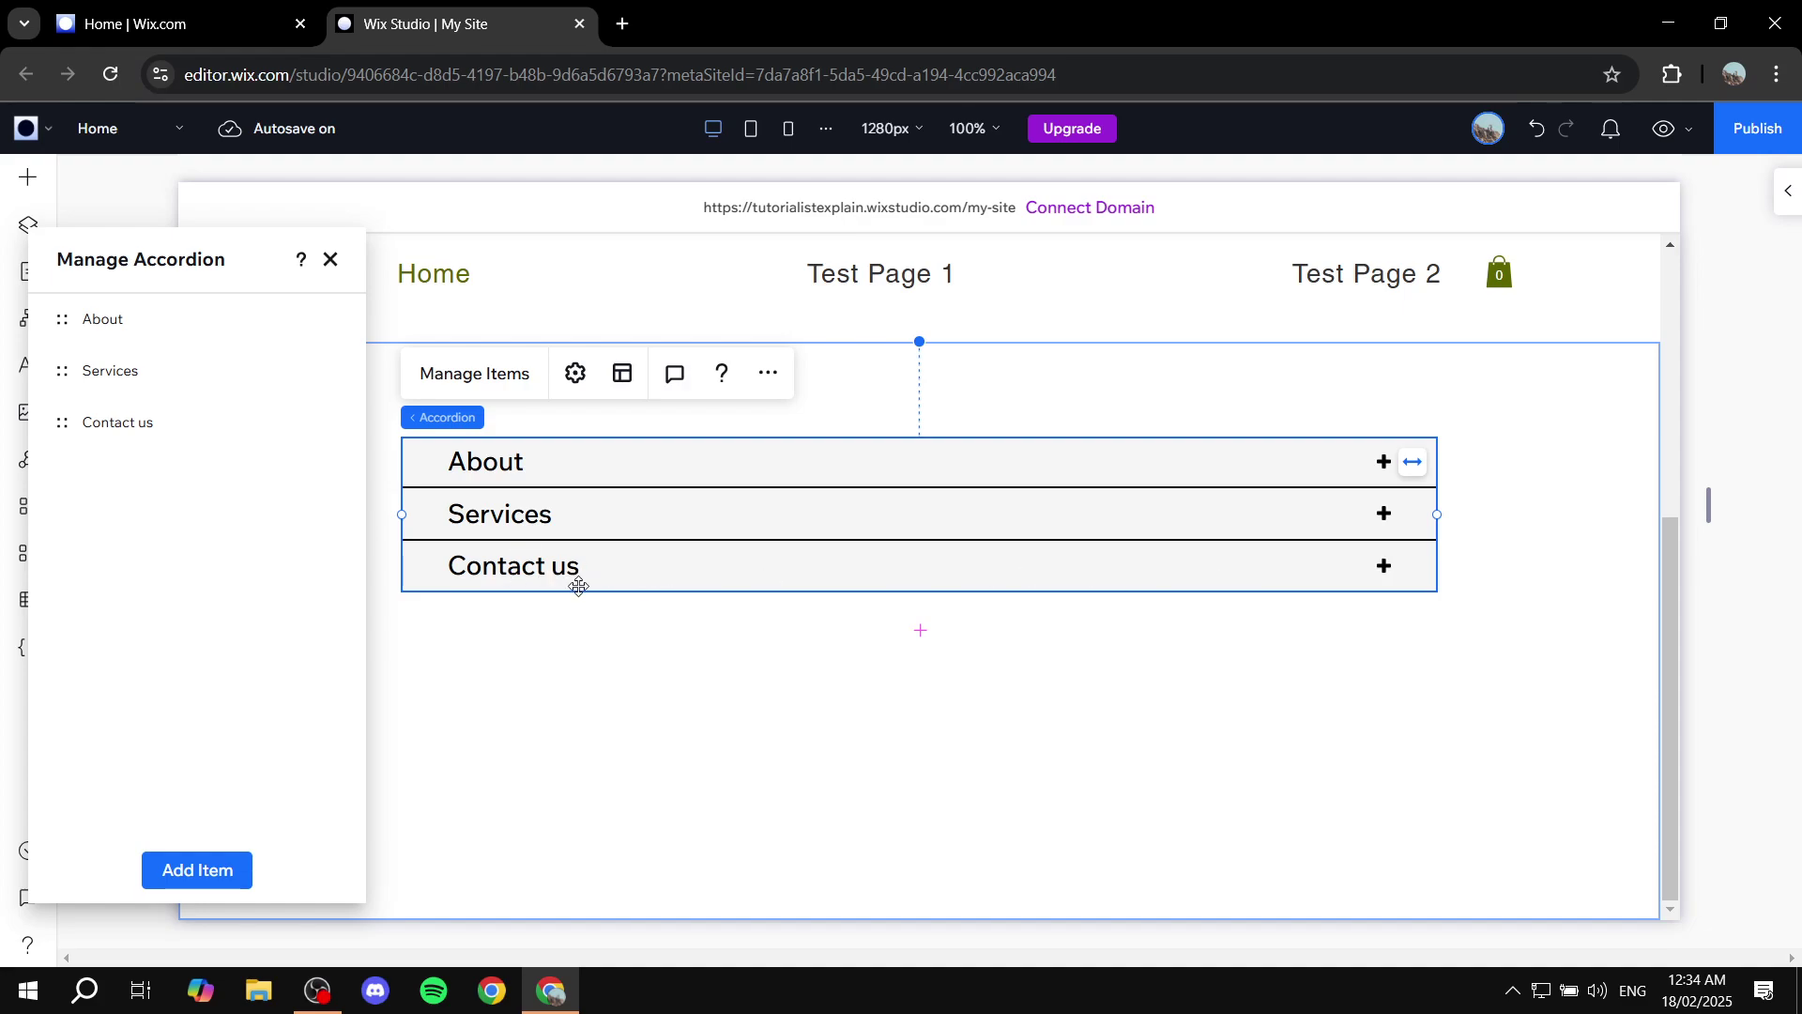
pyautogui.moveTo(59, 426); pyautogui.dragTo(57, 322)
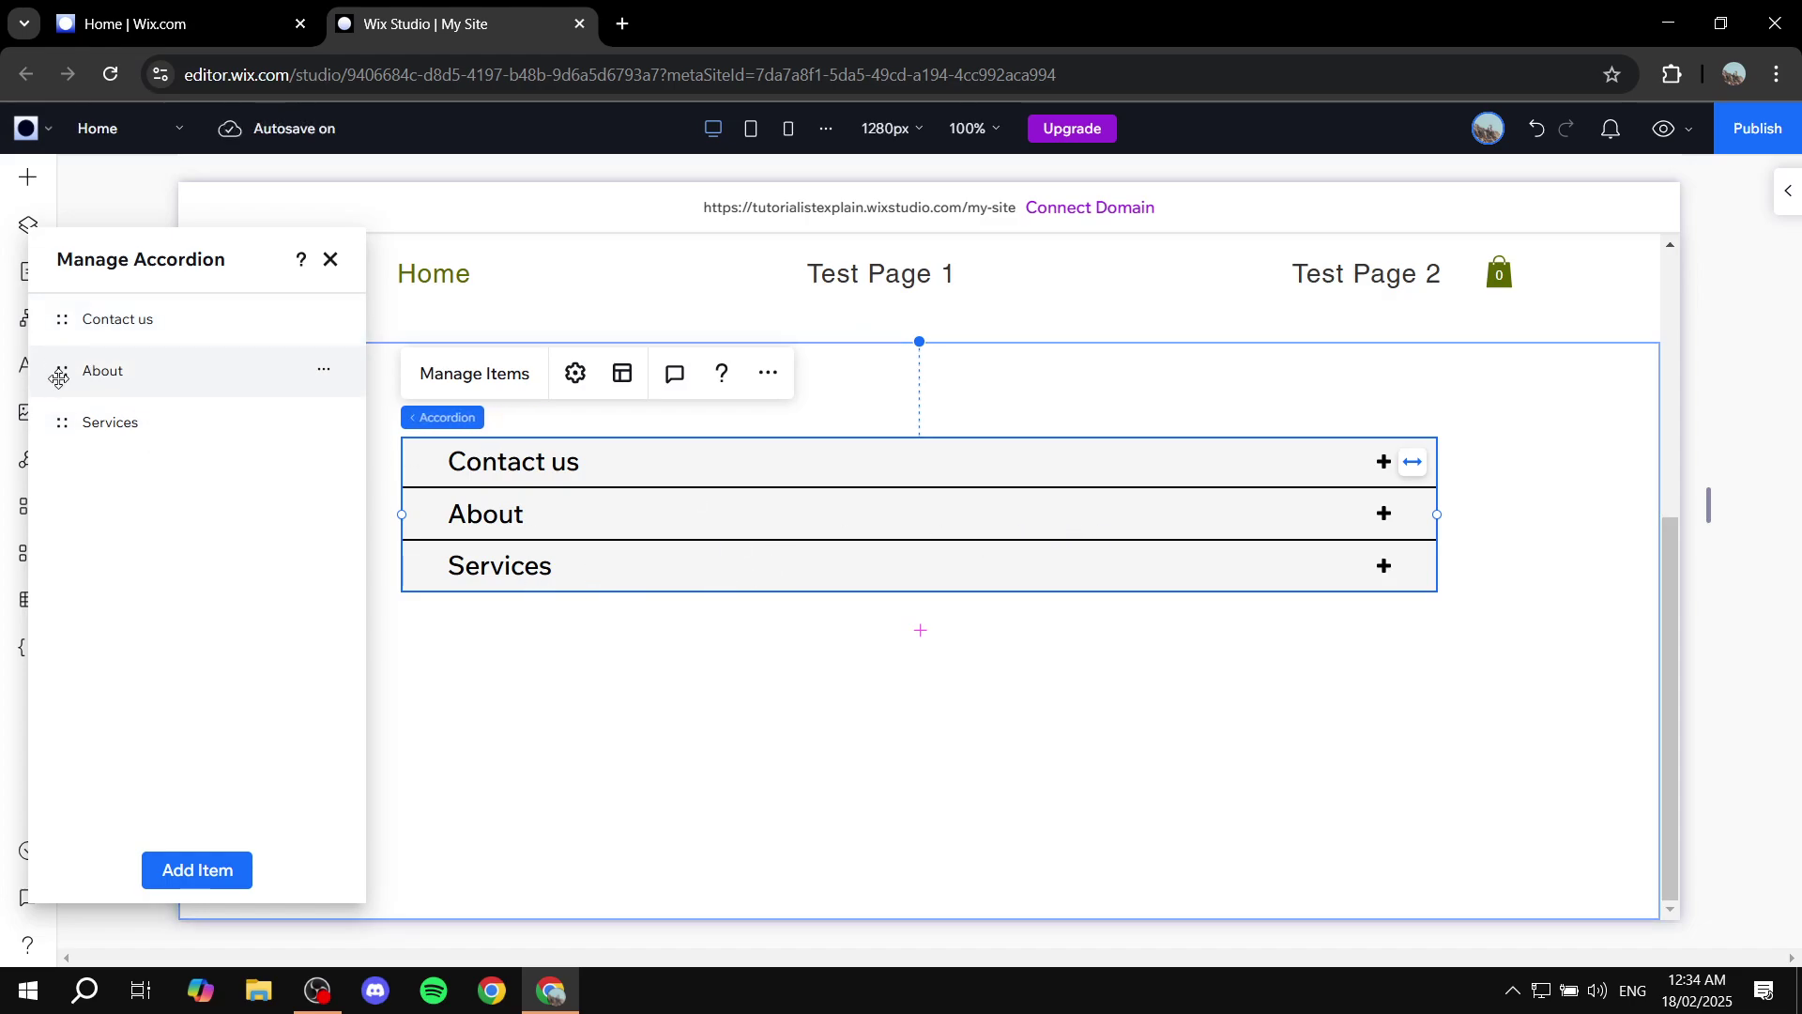
pyautogui.moveTo(58, 368); pyautogui.dragTo(60, 323)
pyautogui.moveTo(59, 413); pyautogui.dragTo(65, 297)
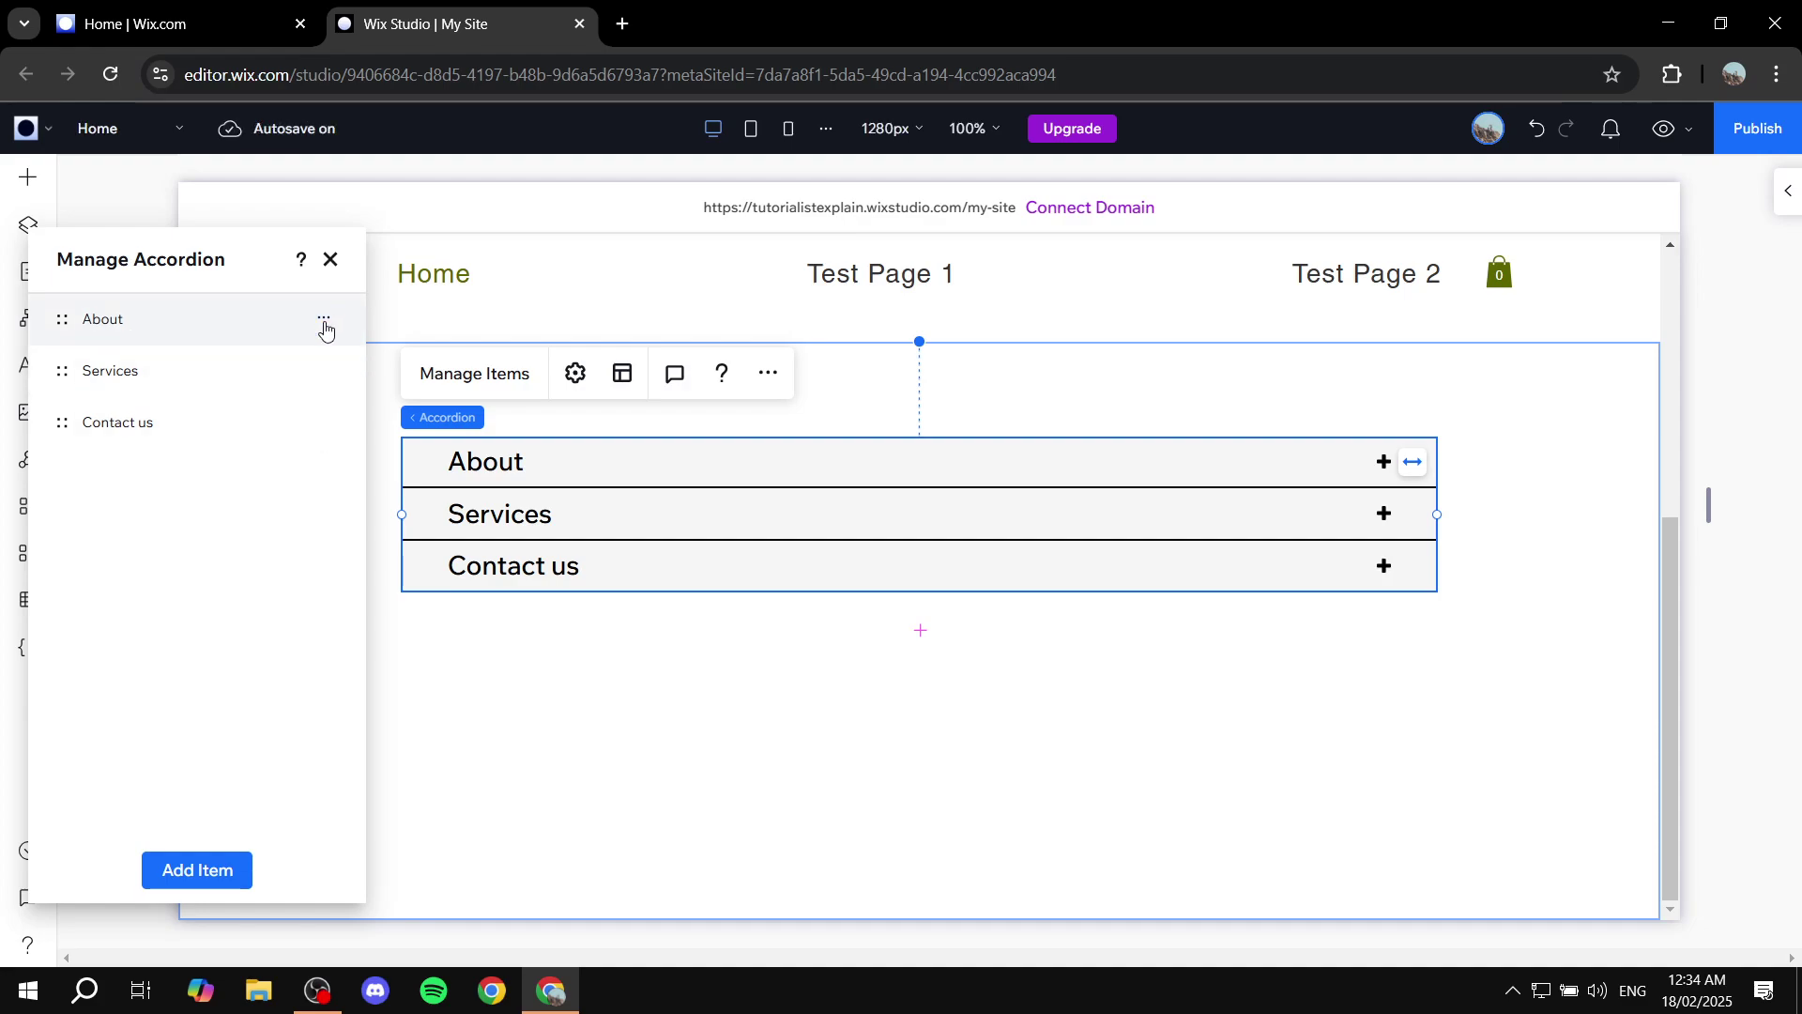
# Step: Rename the About accordion item as "Test 1"
pyautogui.click(324, 322)
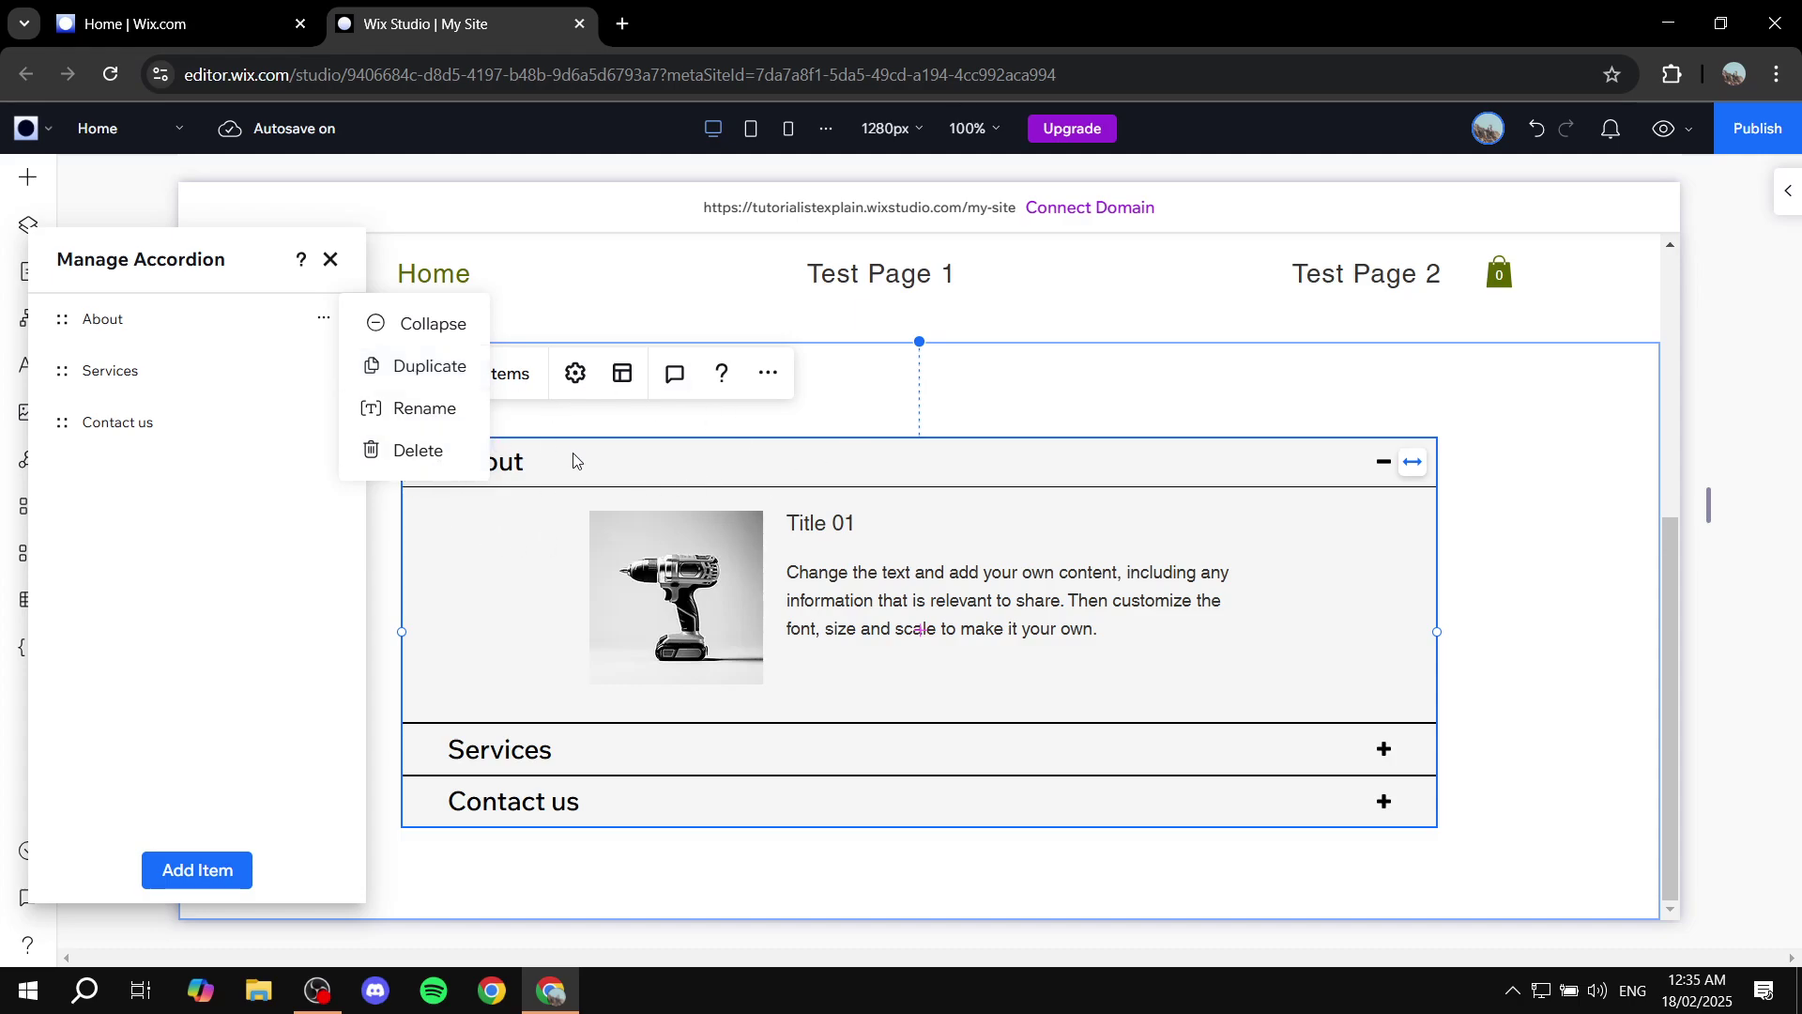
pyautogui.click(190, 518)
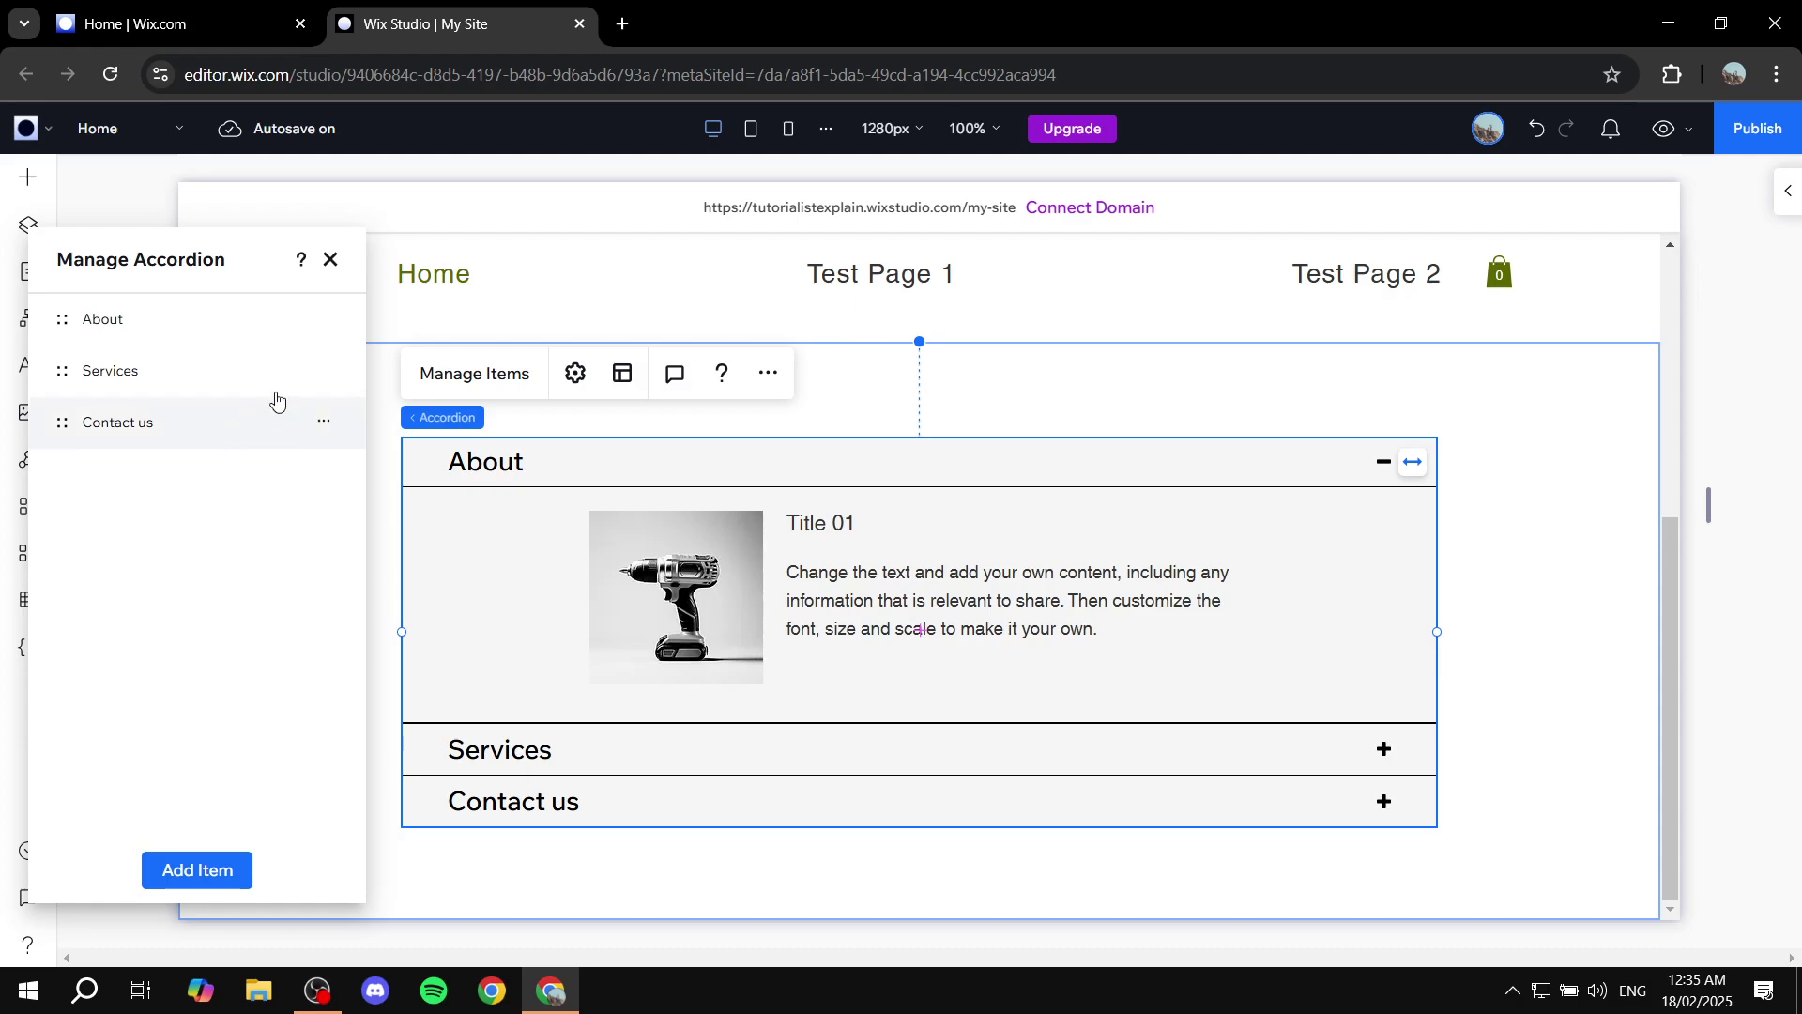
pyautogui.click(324, 318)
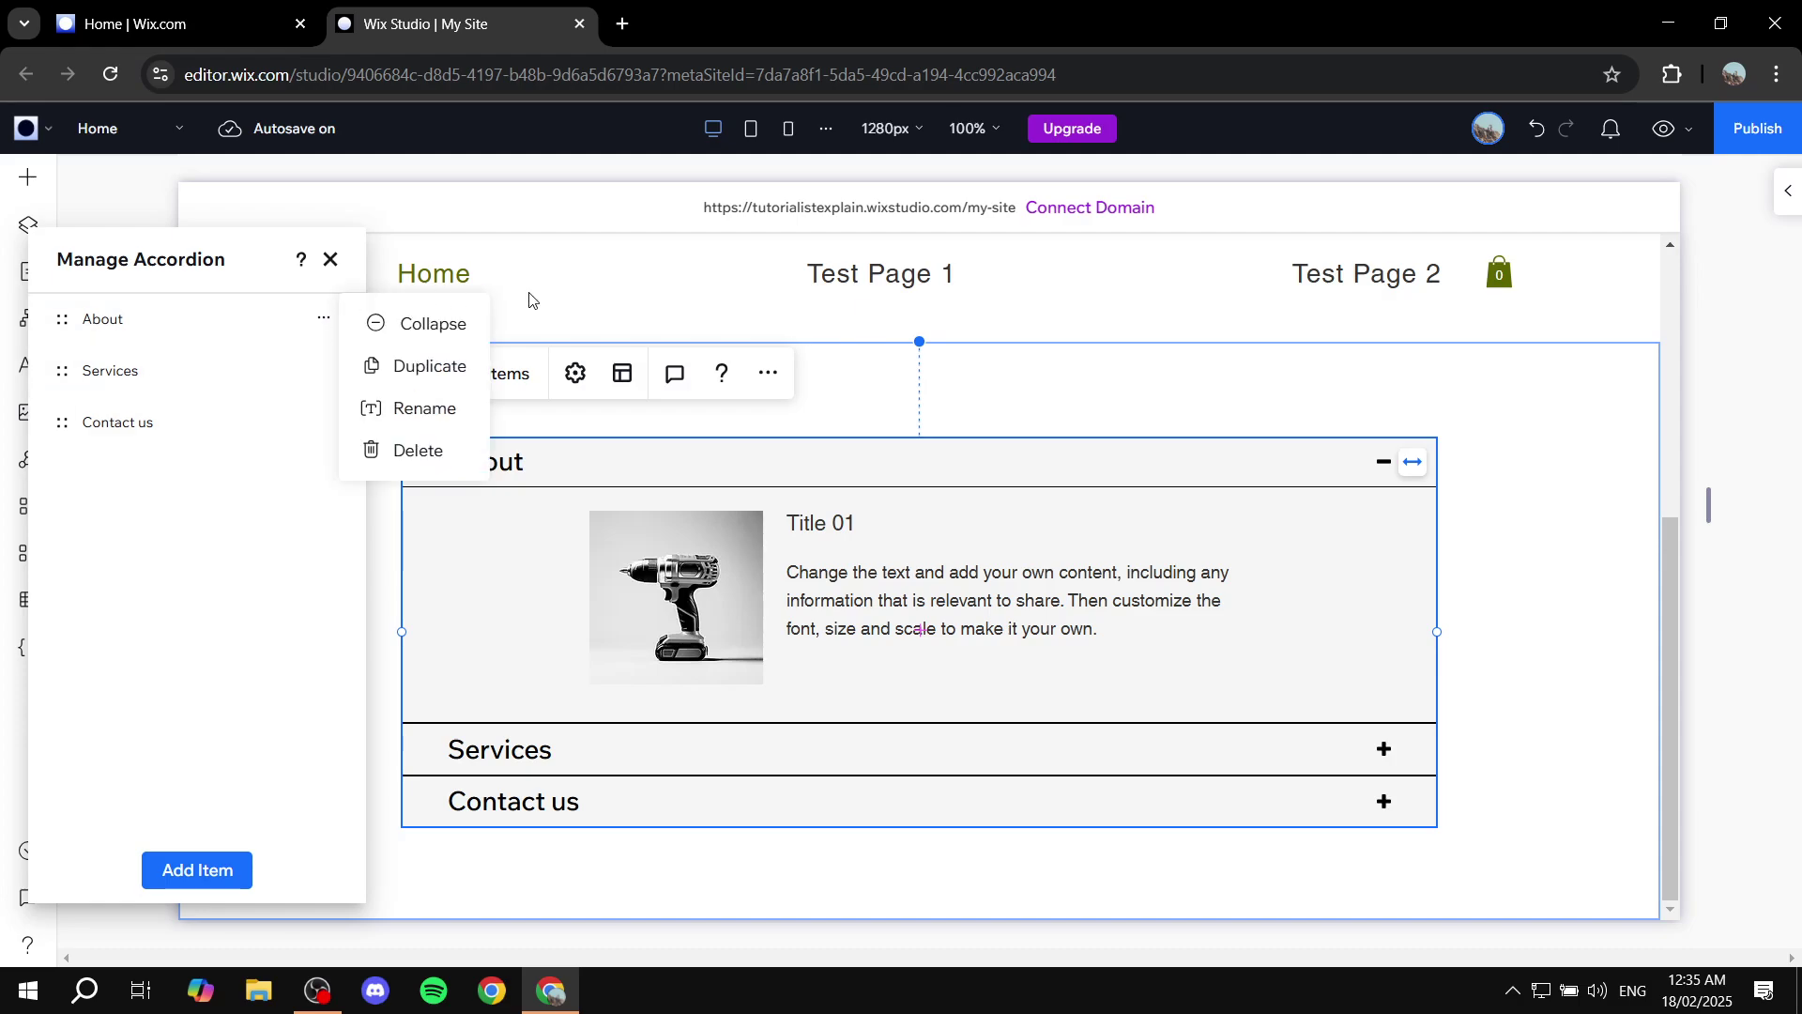
pyautogui.click(417, 410)
pyautogui.write('Te')
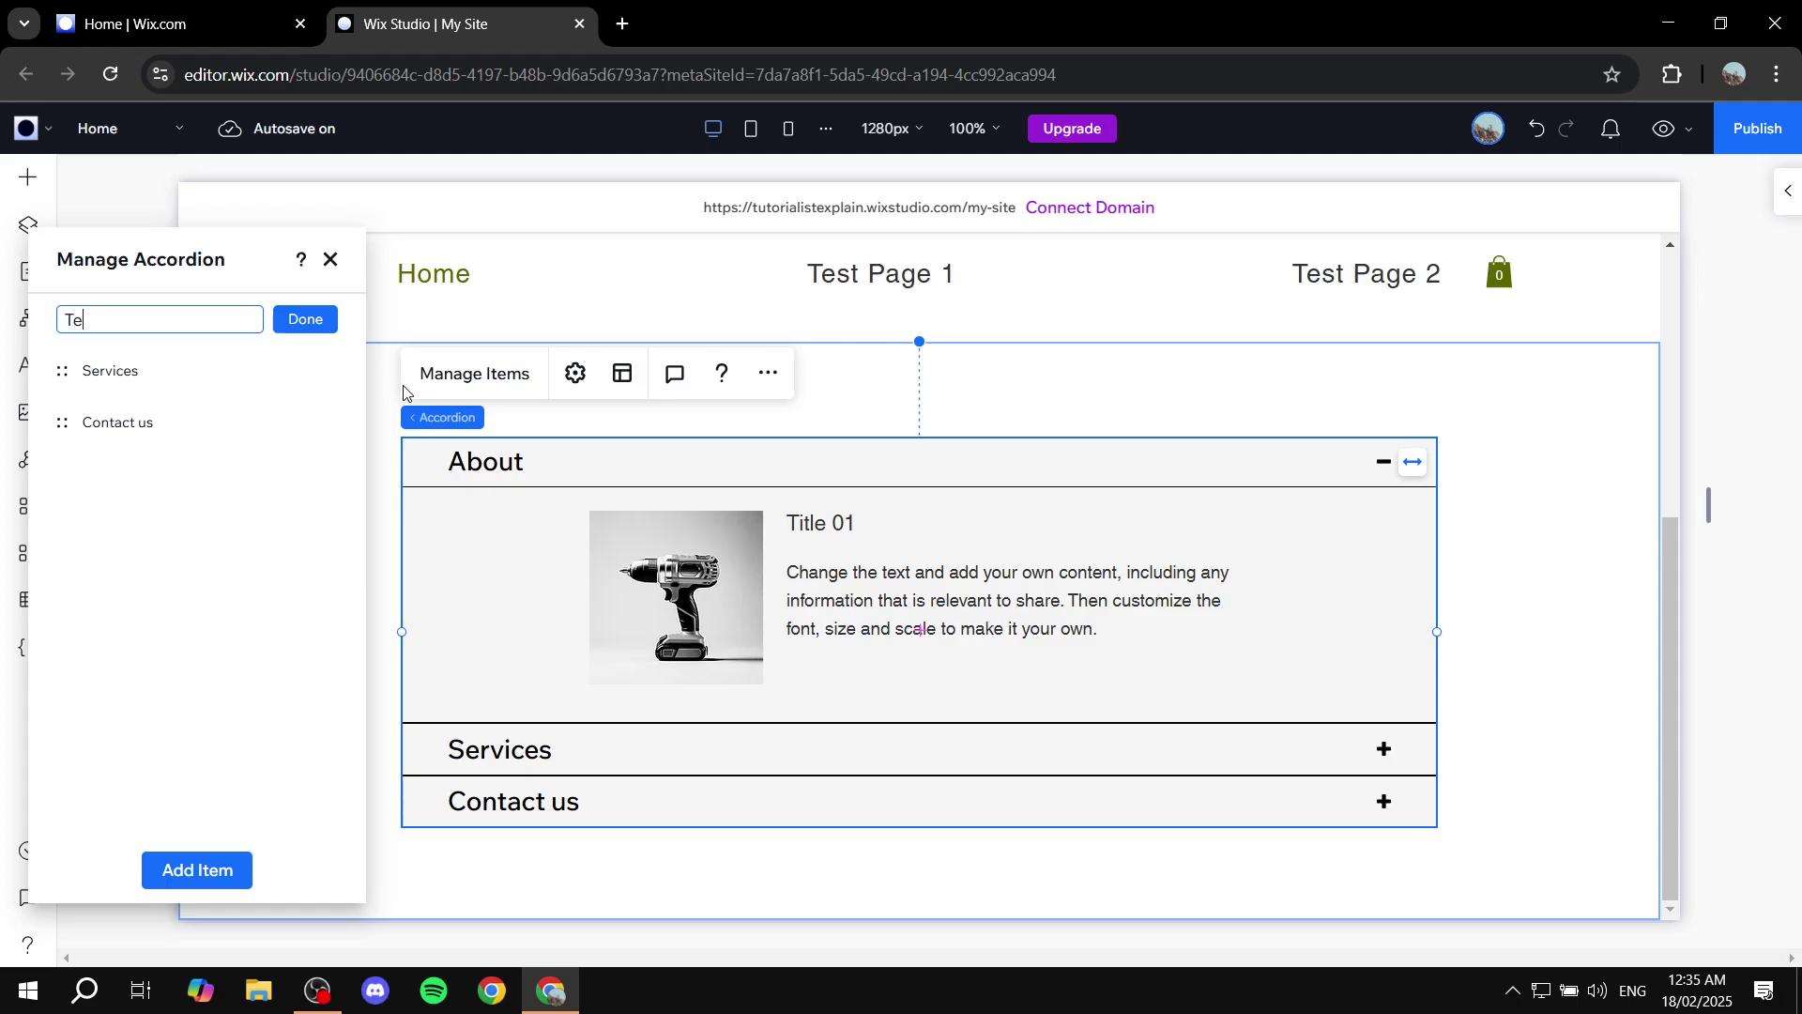
pyautogui.write('st 1')
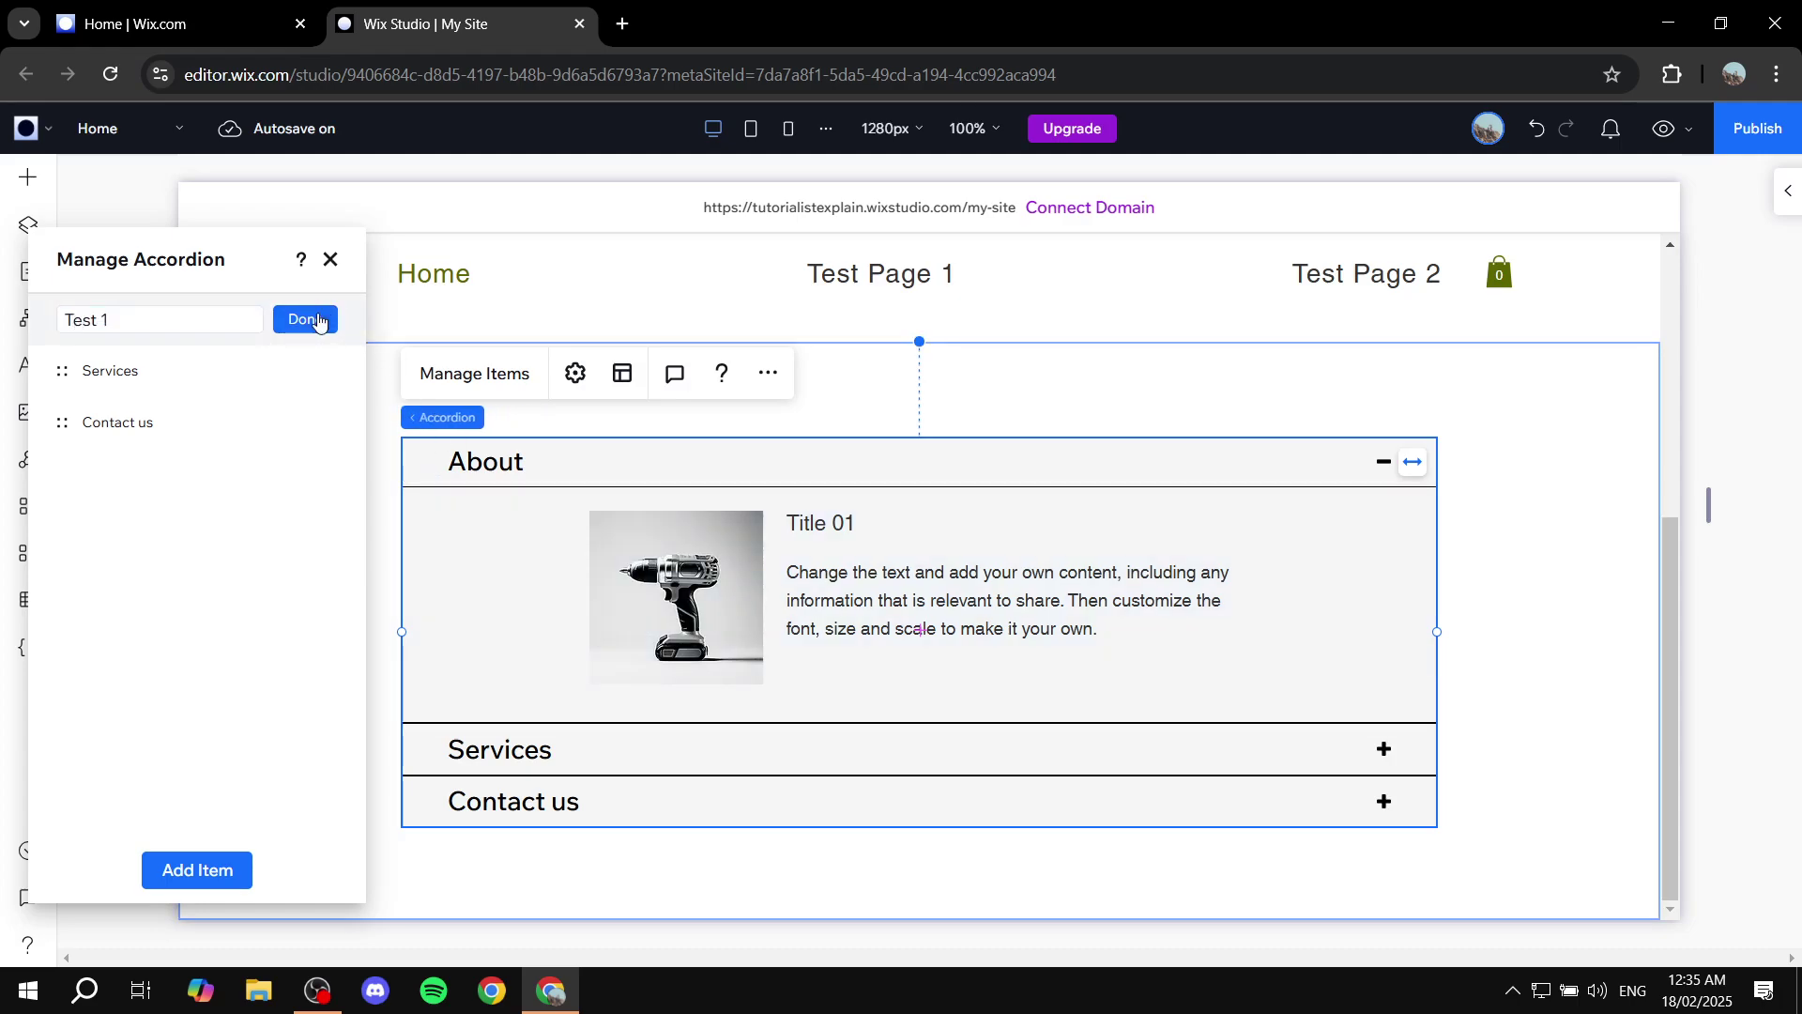
pyautogui.click(320, 320)
# Step: Rename the Services accordion item as "Test 2"
pyautogui.click(324, 374)
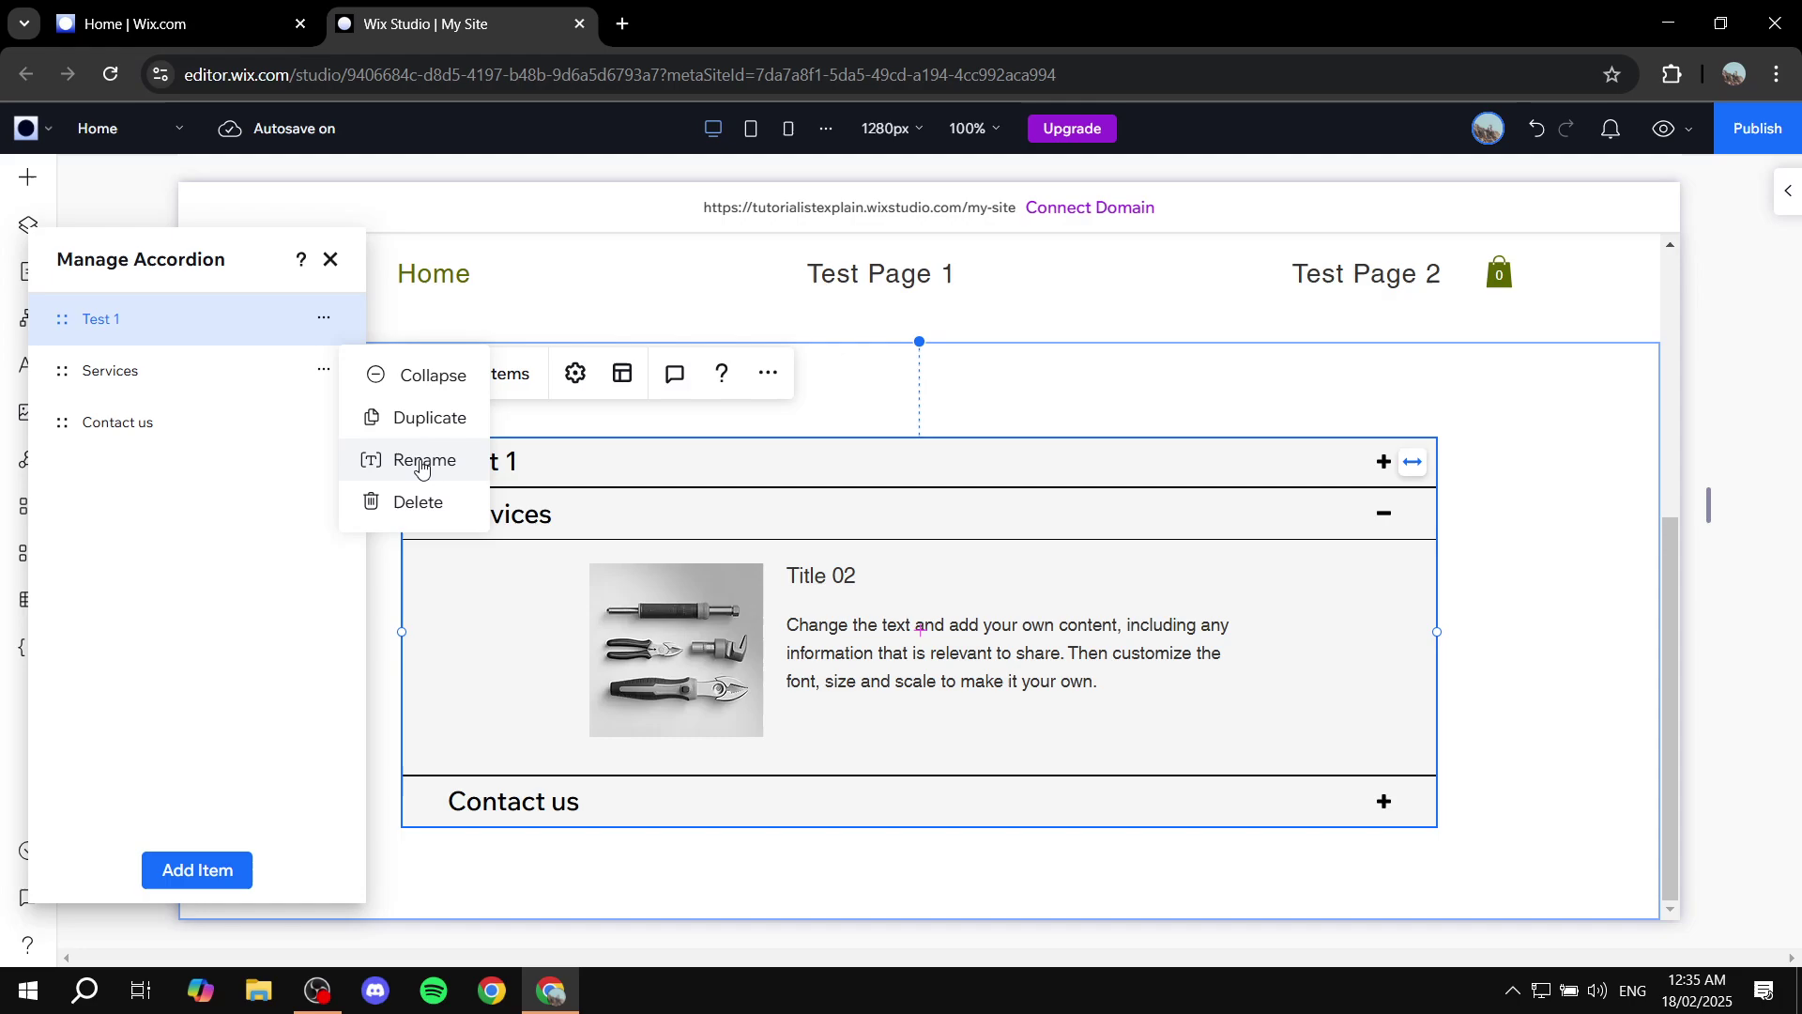
pyautogui.click(420, 460)
pyautogui.write('Test 2')
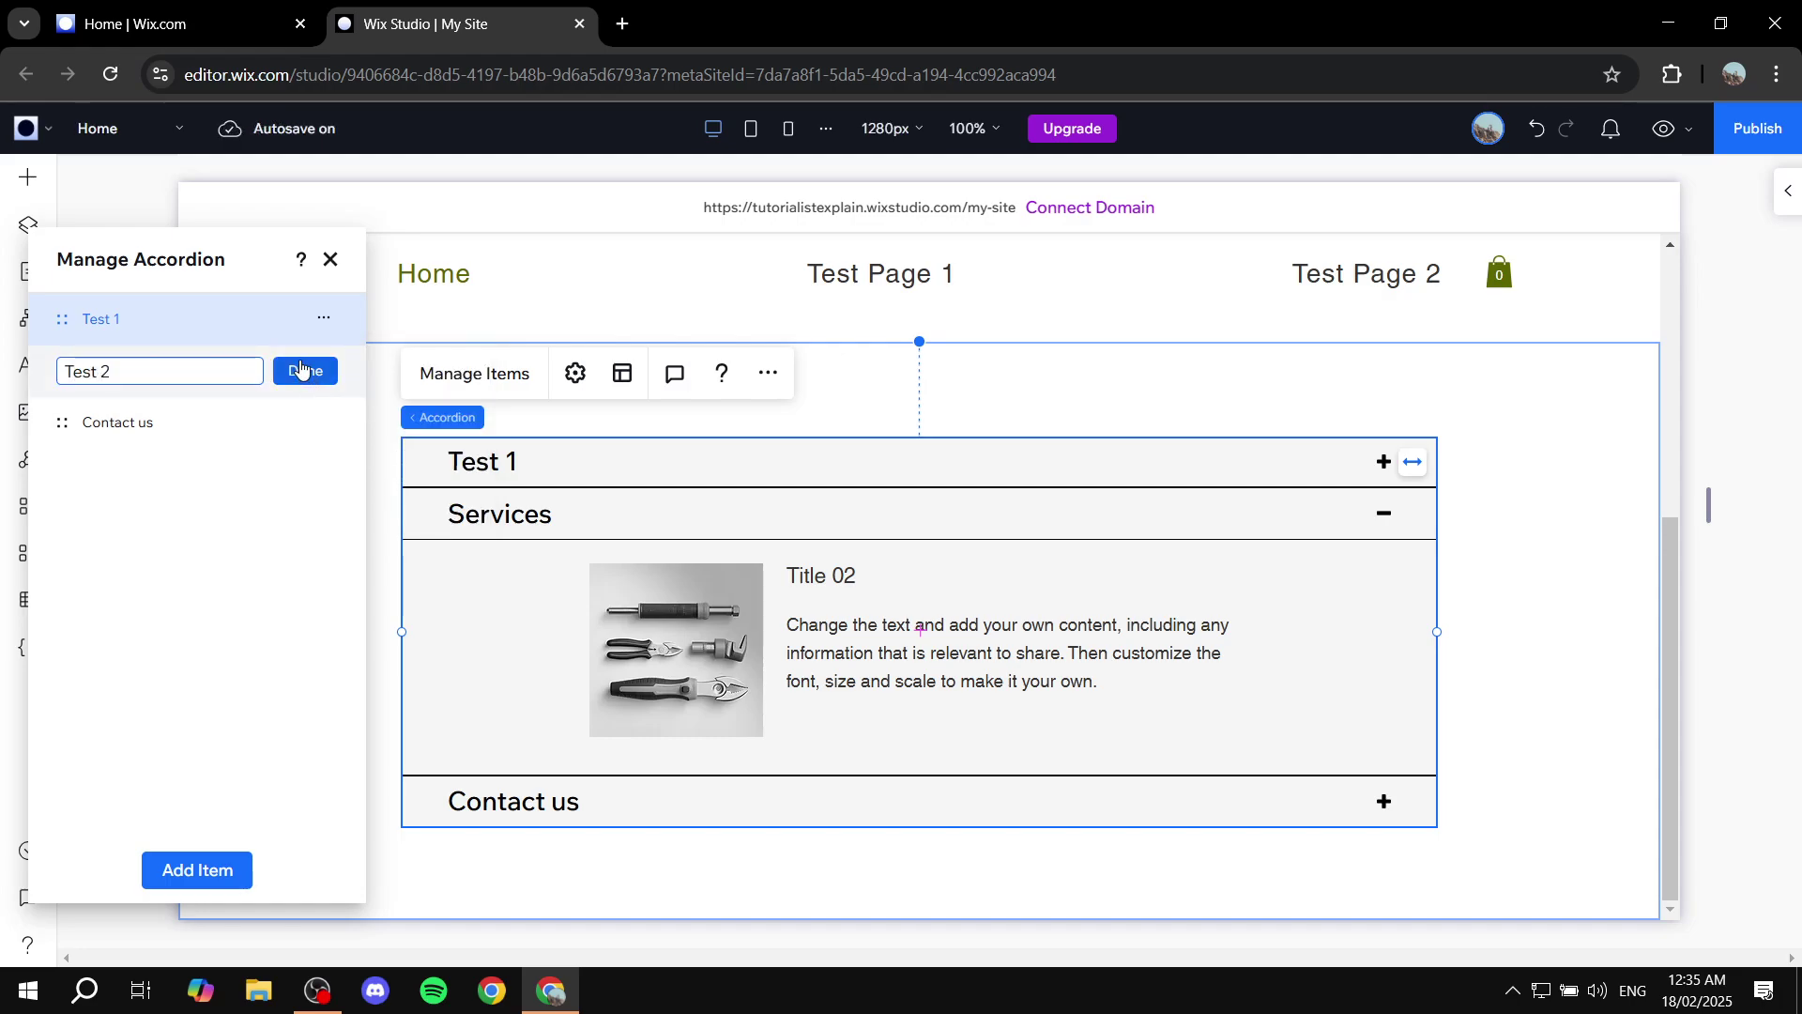
pyautogui.click(305, 370)
# Step: Rename the Contact us accordion item as "Test 3"
pyautogui.click(324, 421)
pyautogui.click(413, 513)
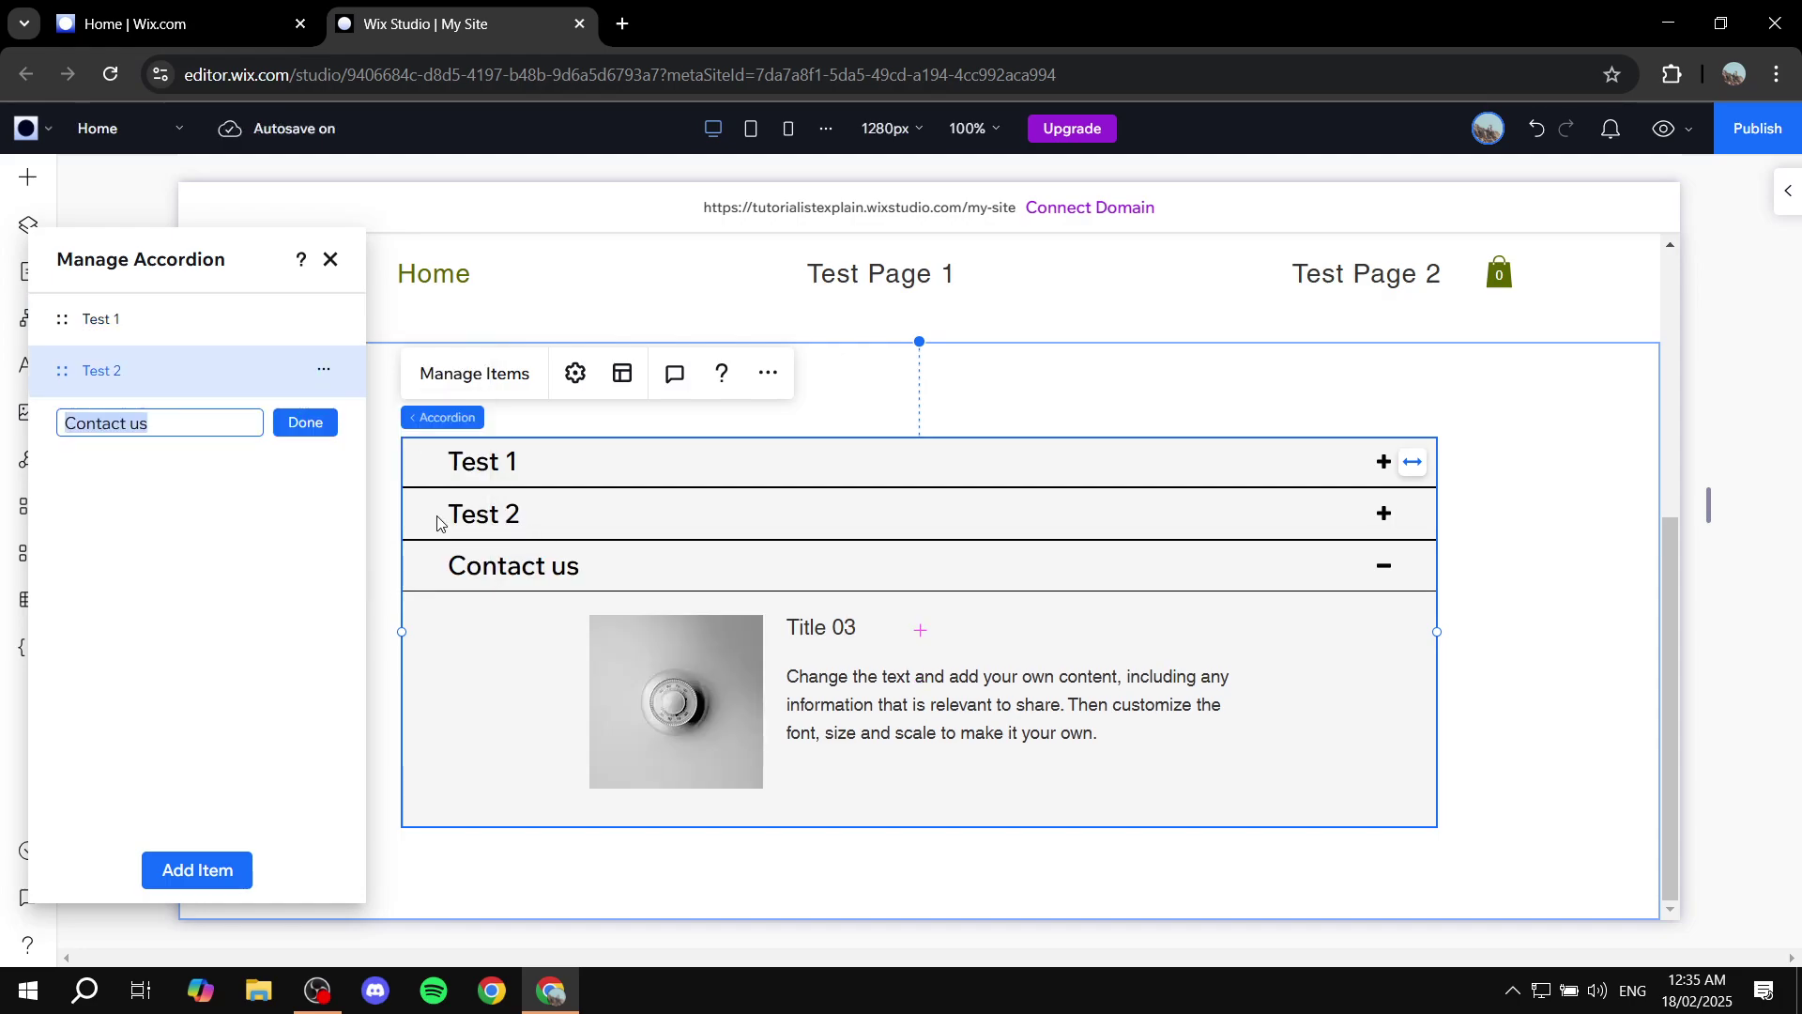
pyautogui.write('Test 3')
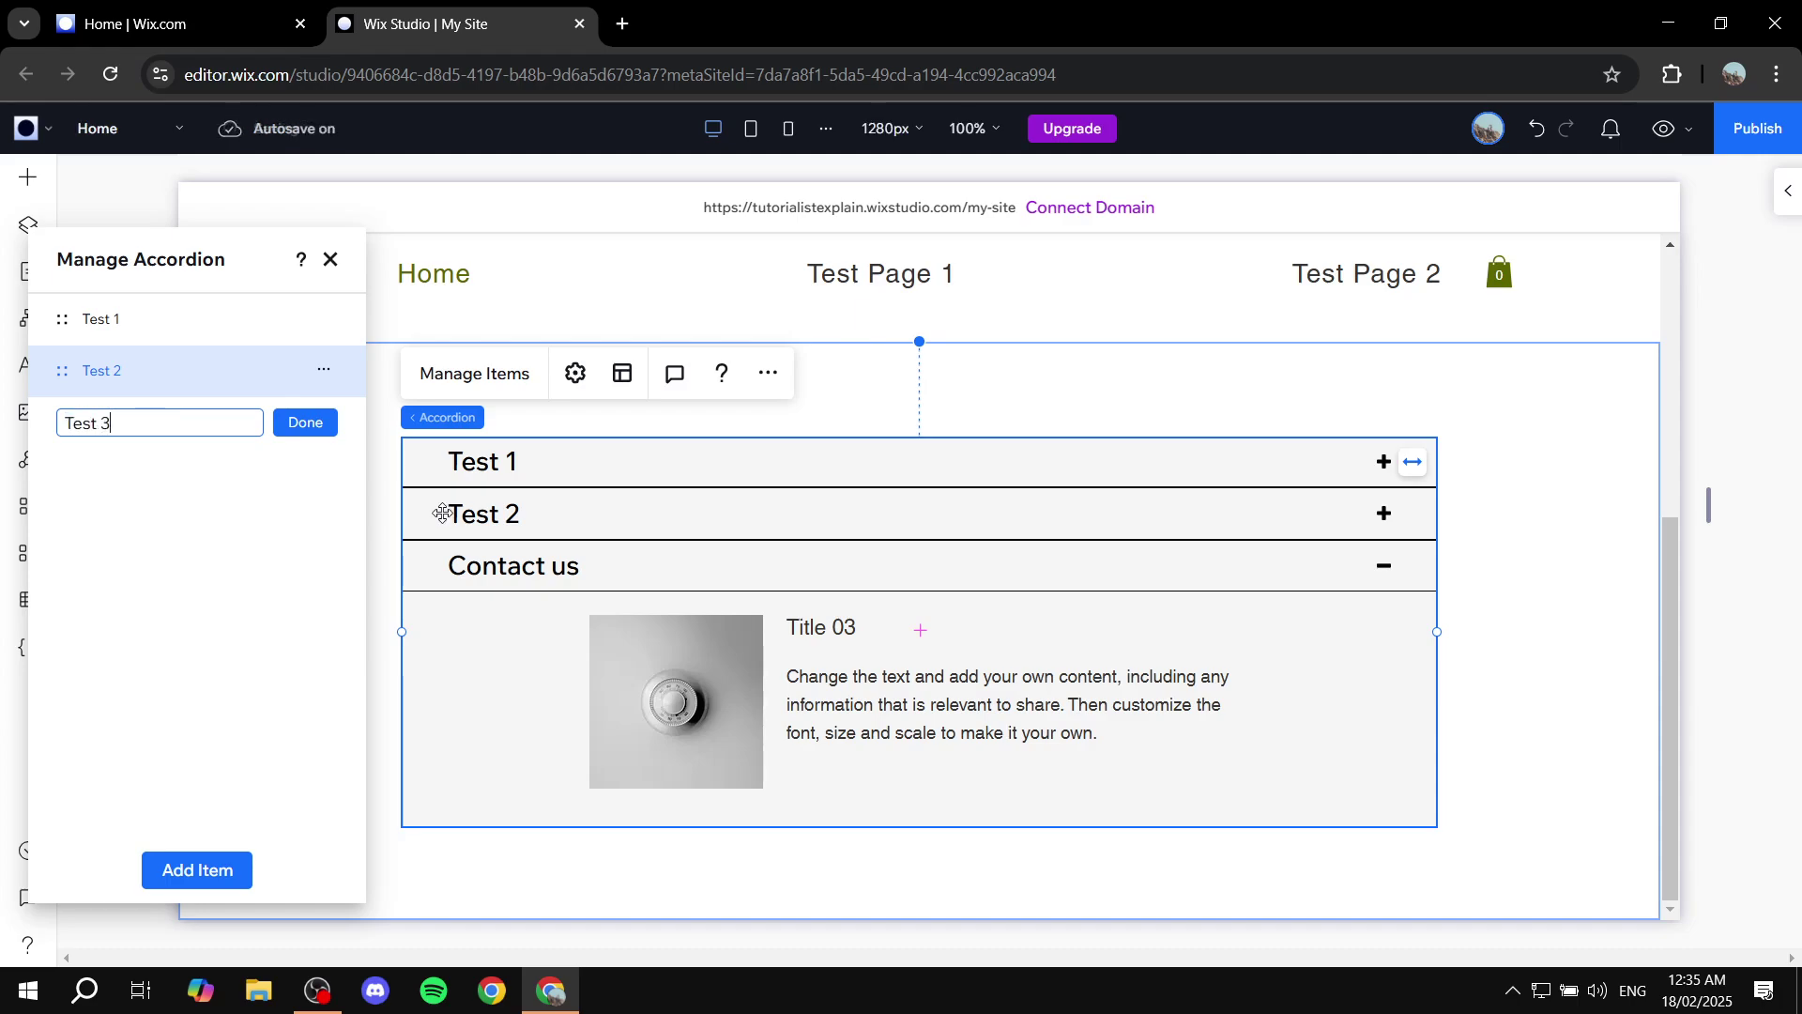
pyautogui.click(324, 424)
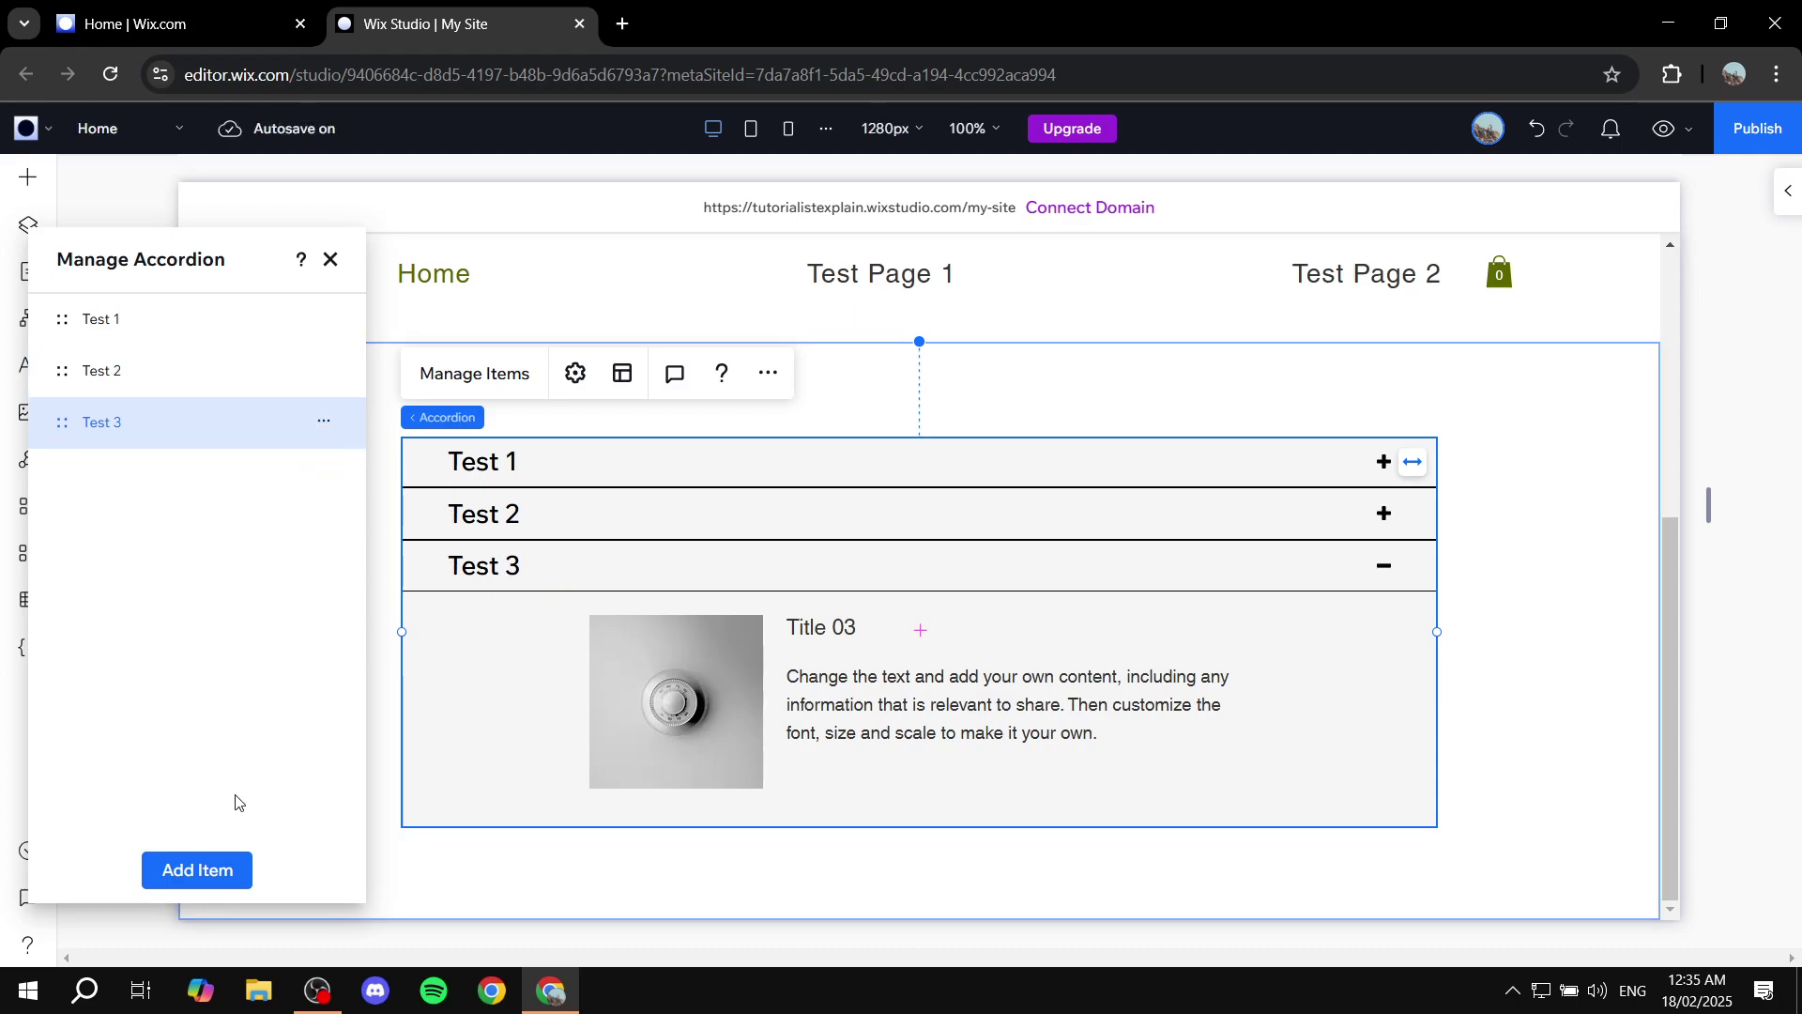
# Step: Add a fourth item to the accordion, rename it as "Test 4" and close the item manager
pyautogui.click(193, 873)
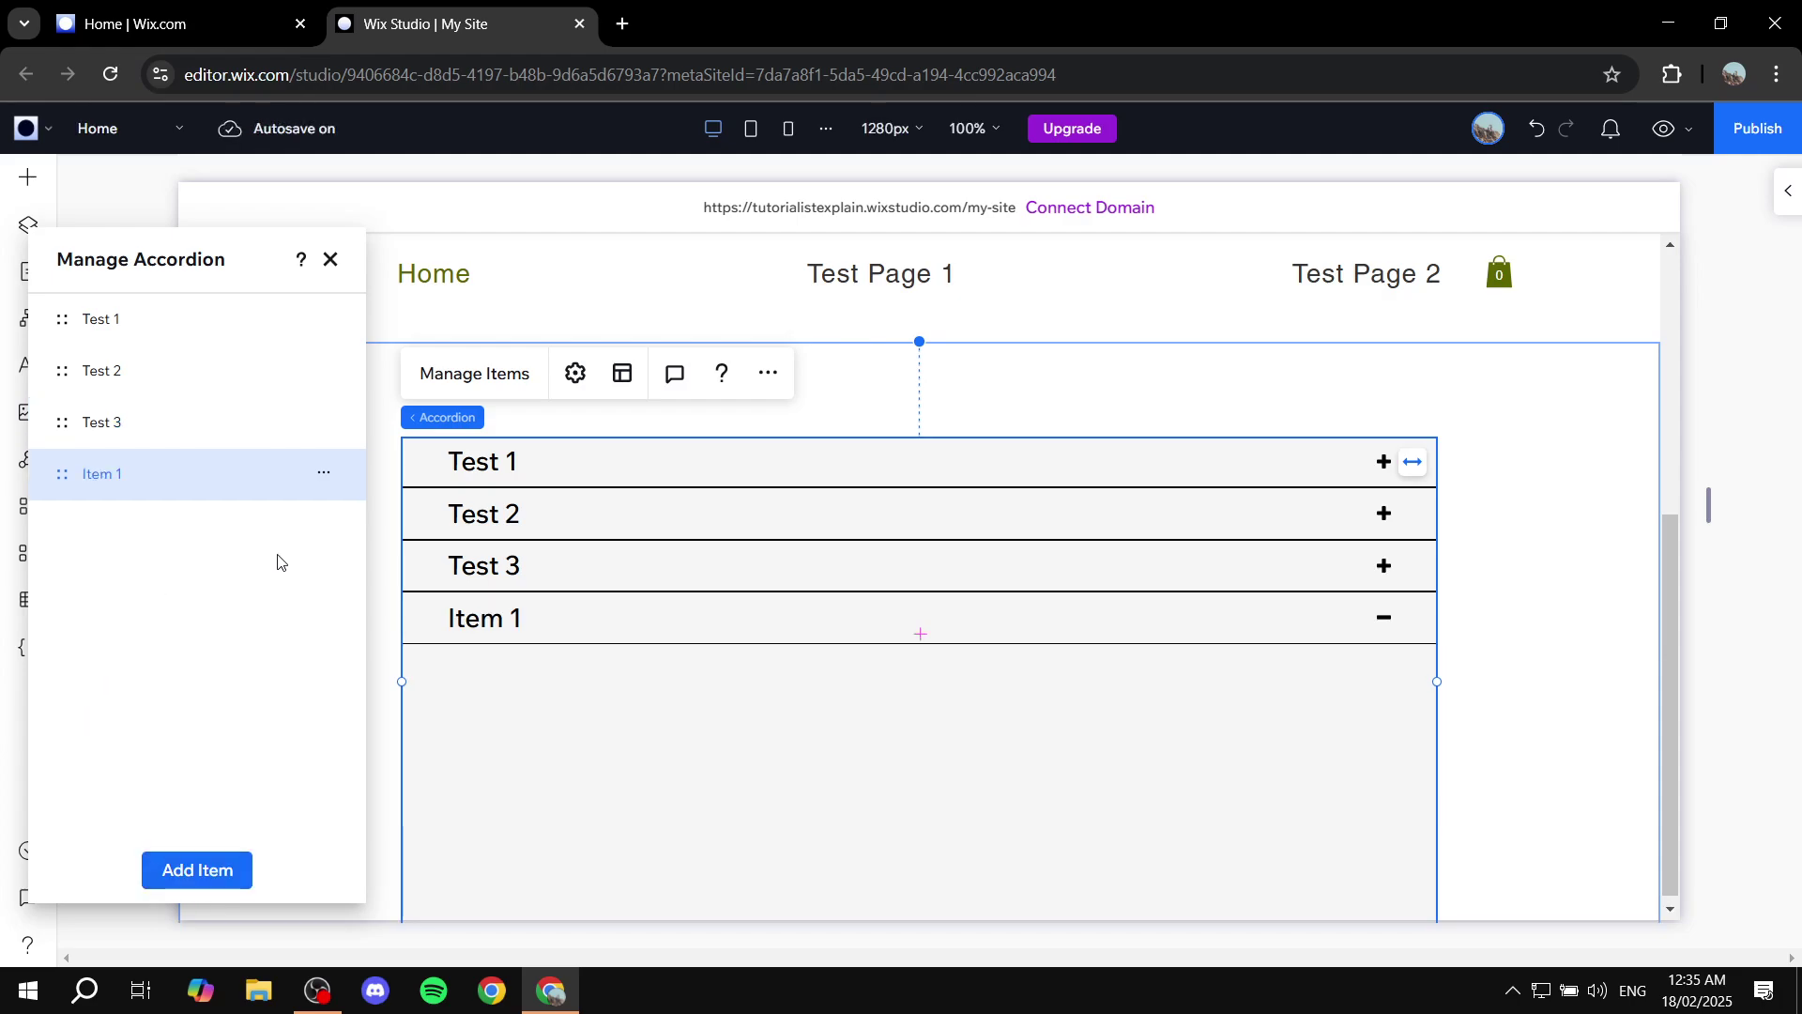
pyautogui.click(324, 473)
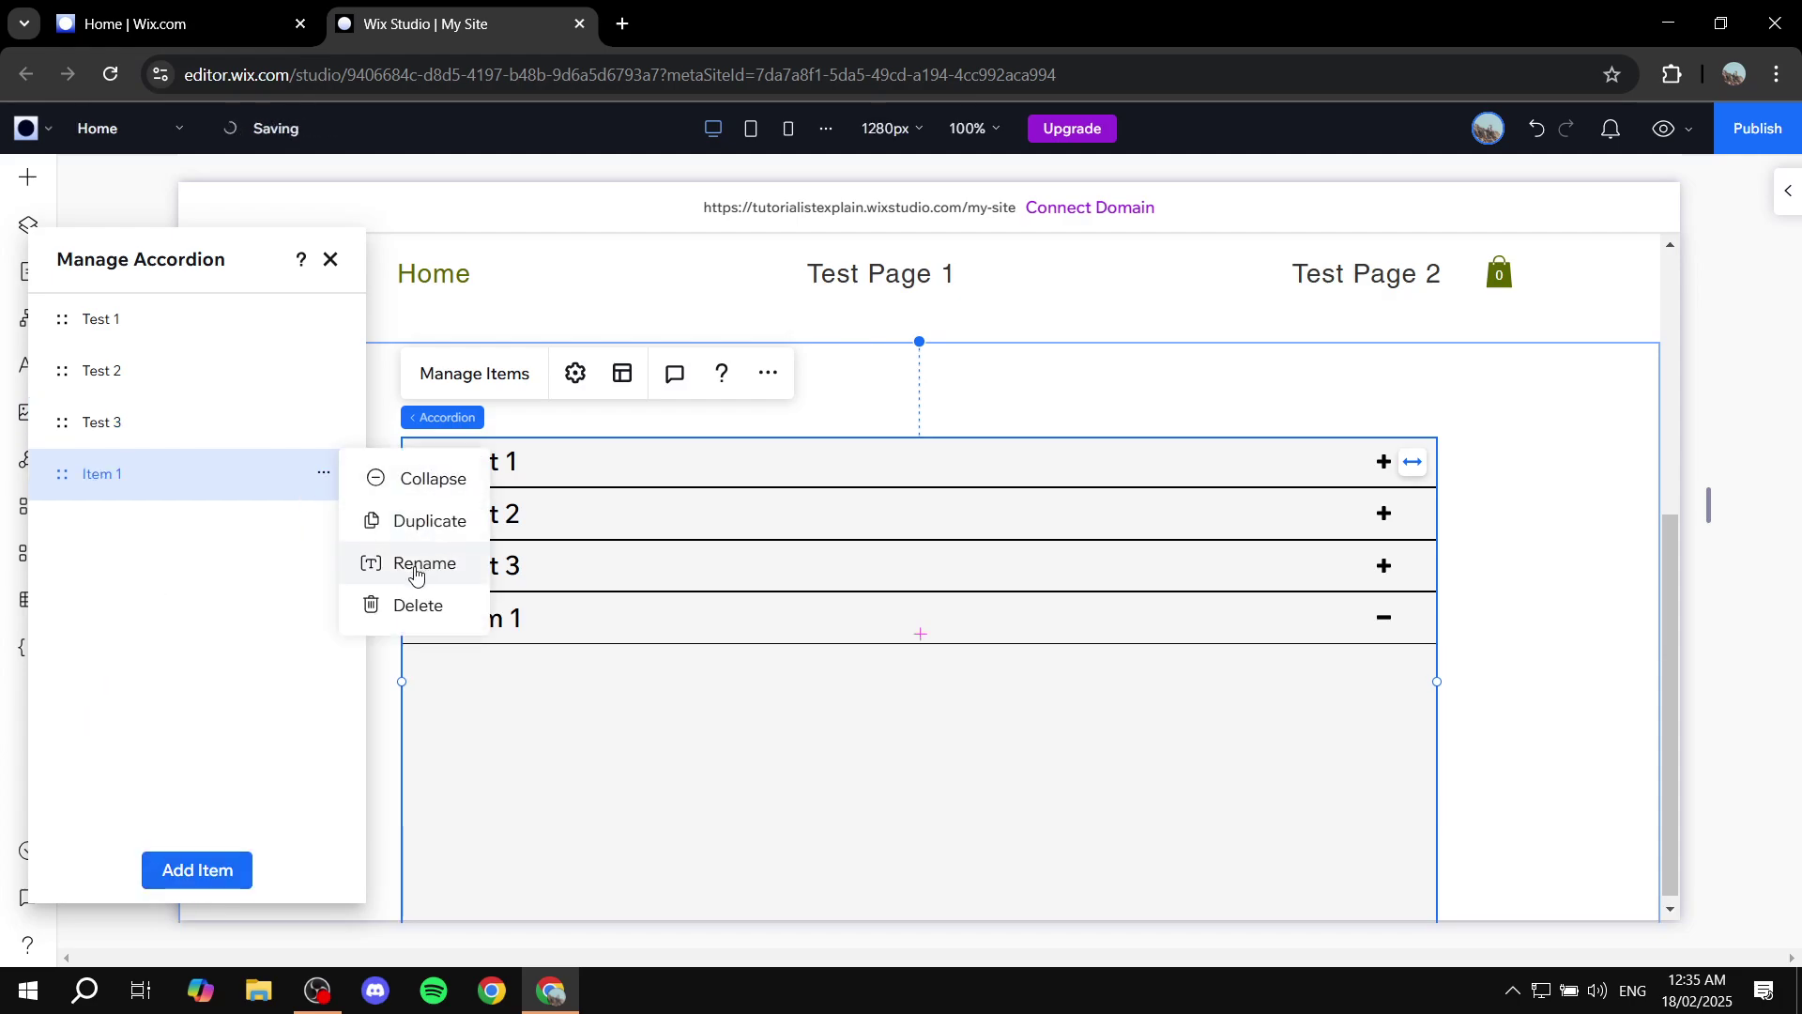
pyautogui.click(420, 560)
pyautogui.write('Test 4')
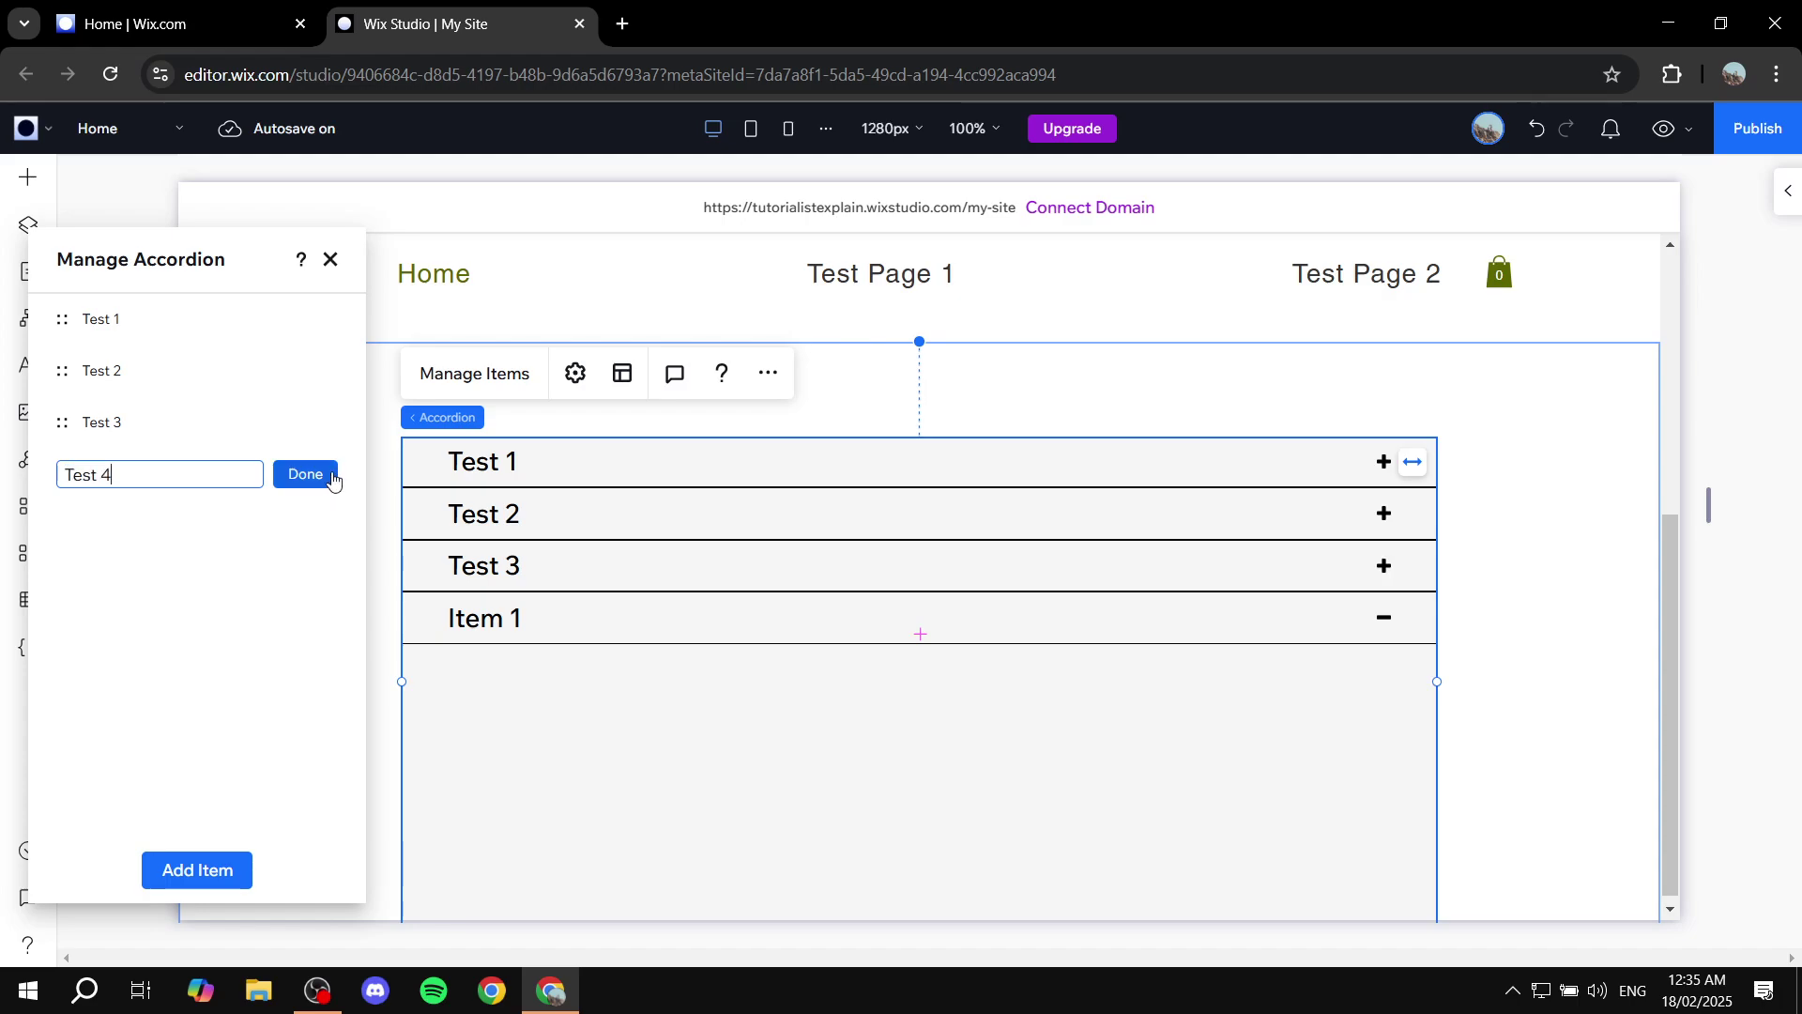
pyautogui.click(313, 474)
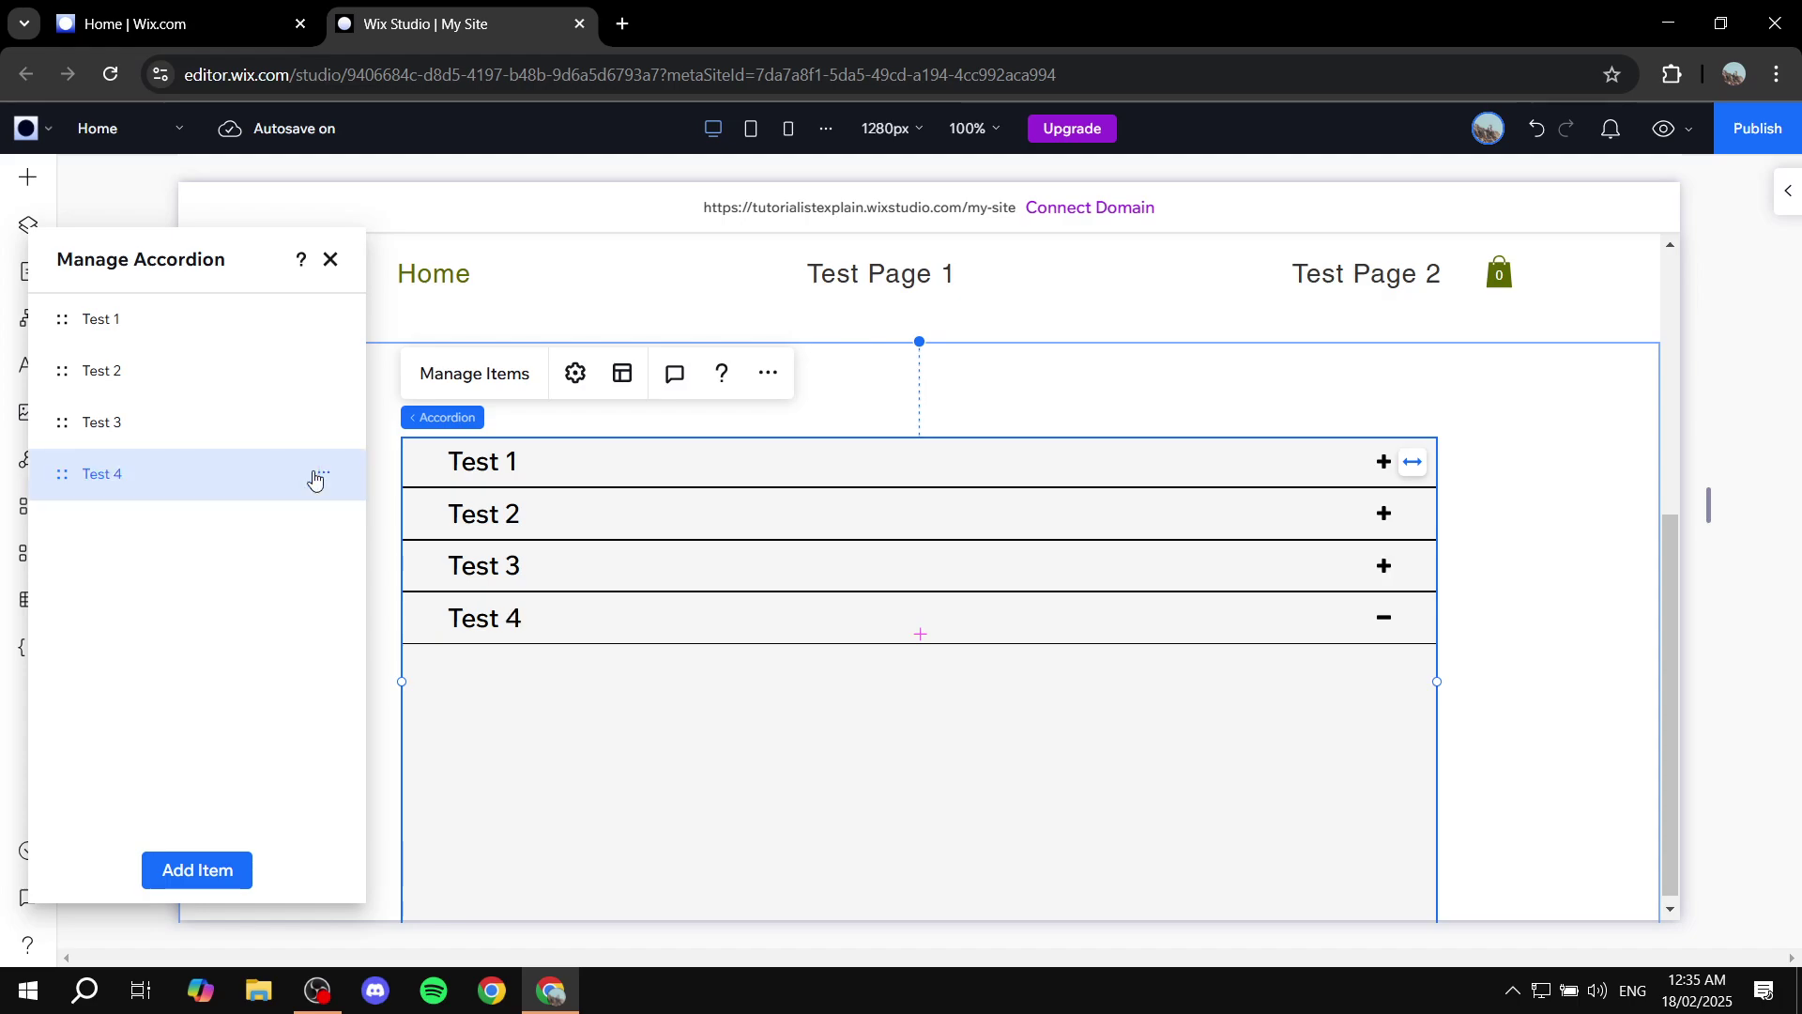
pyautogui.click(330, 259)
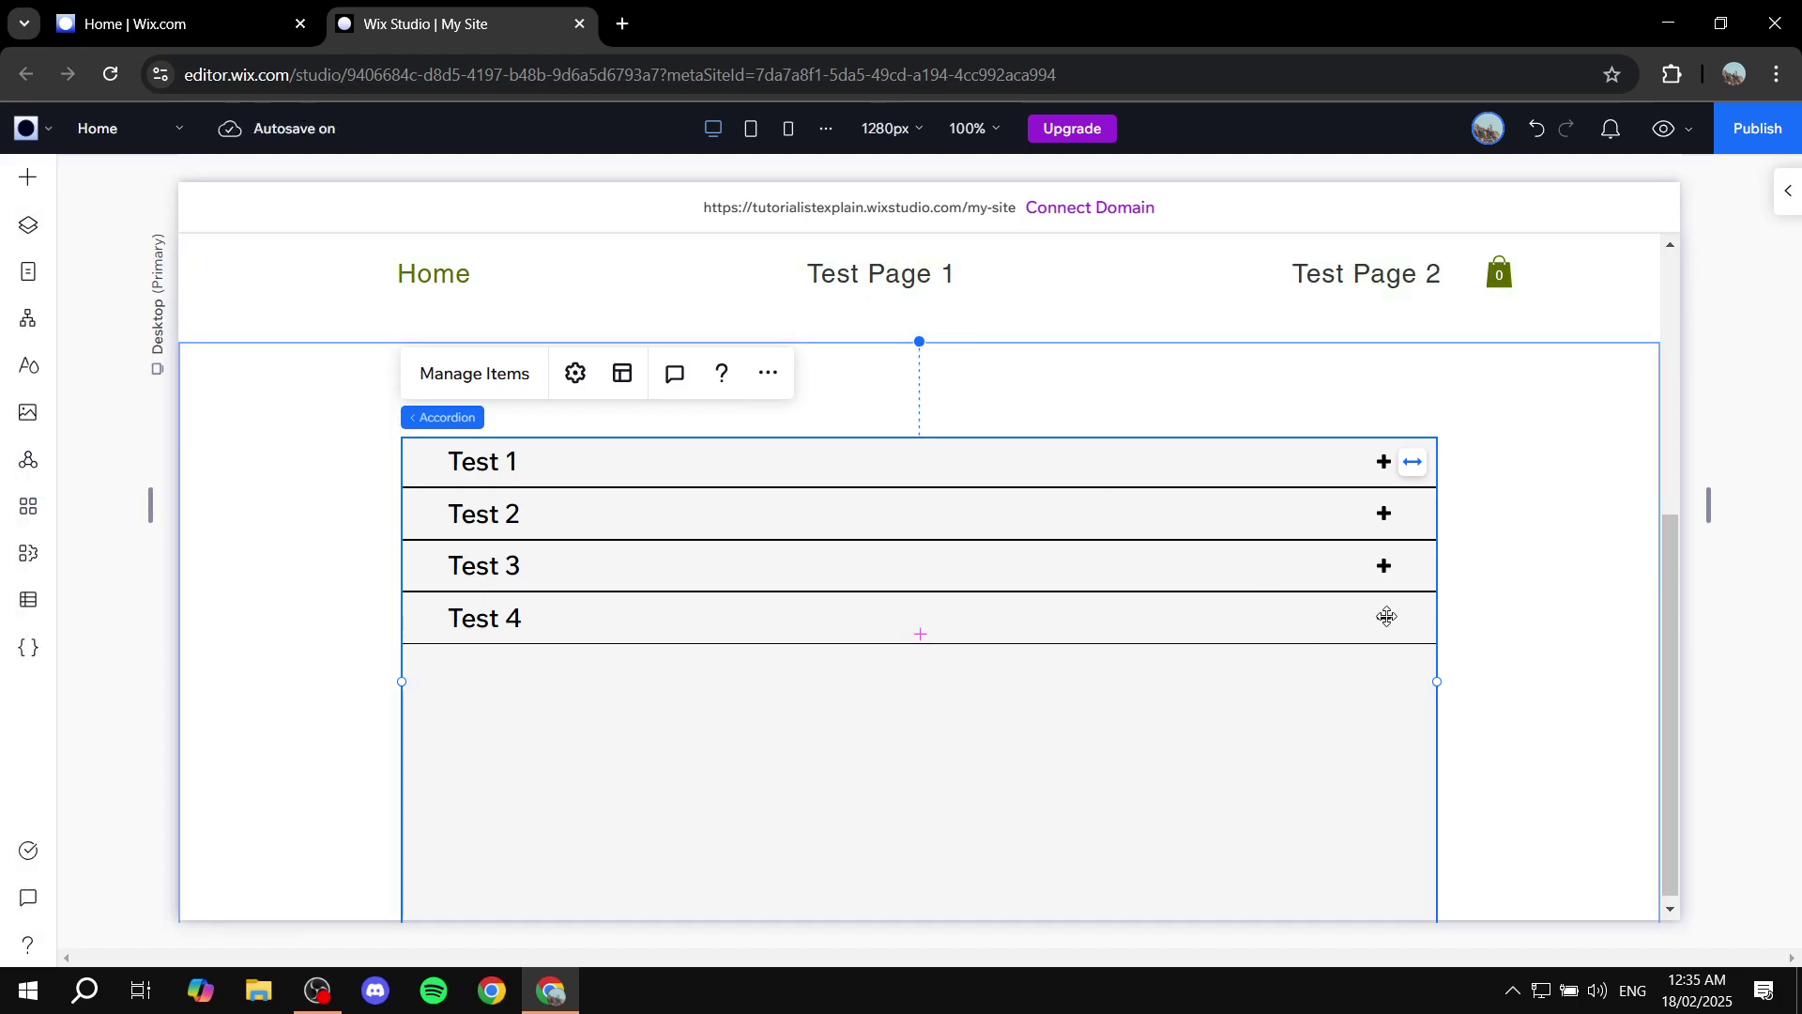
# Step: Centre the accordion vertically in its section and compare the contents of the Test 3 and Test 4 items, leaving Test 4 expanded
pyautogui.click(1288, 702)
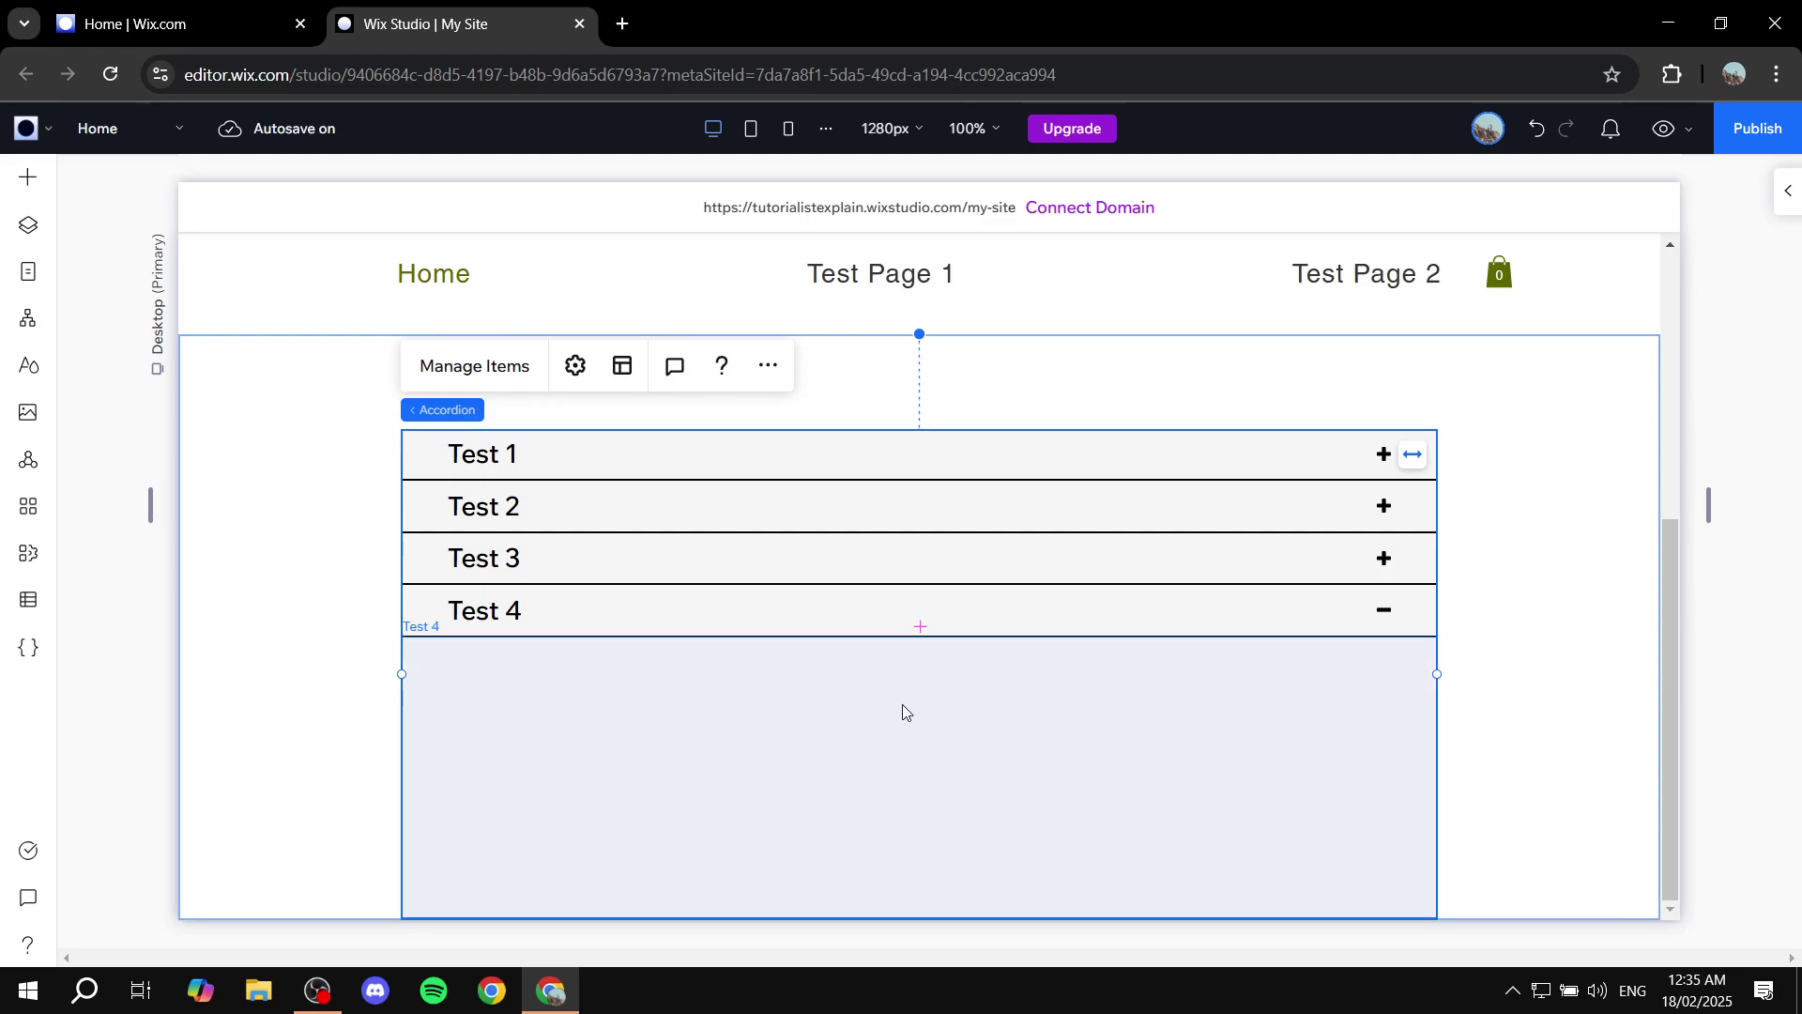
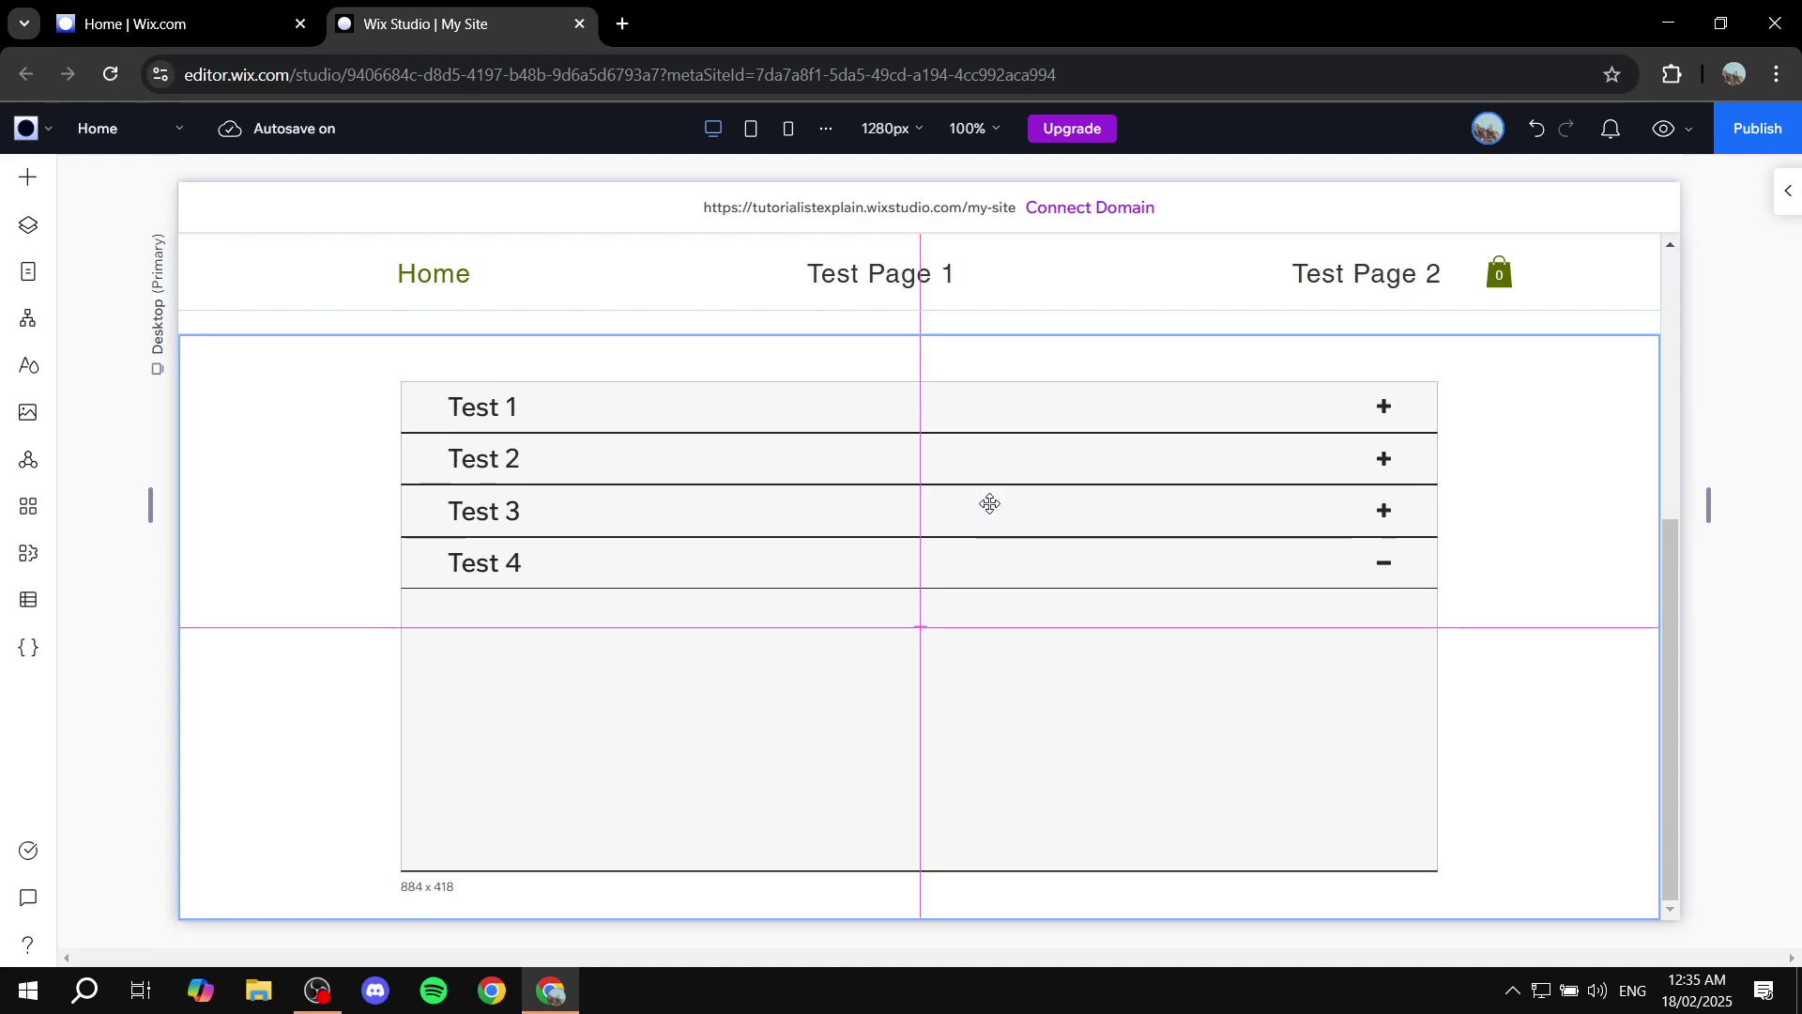
pyautogui.click(802, 628)
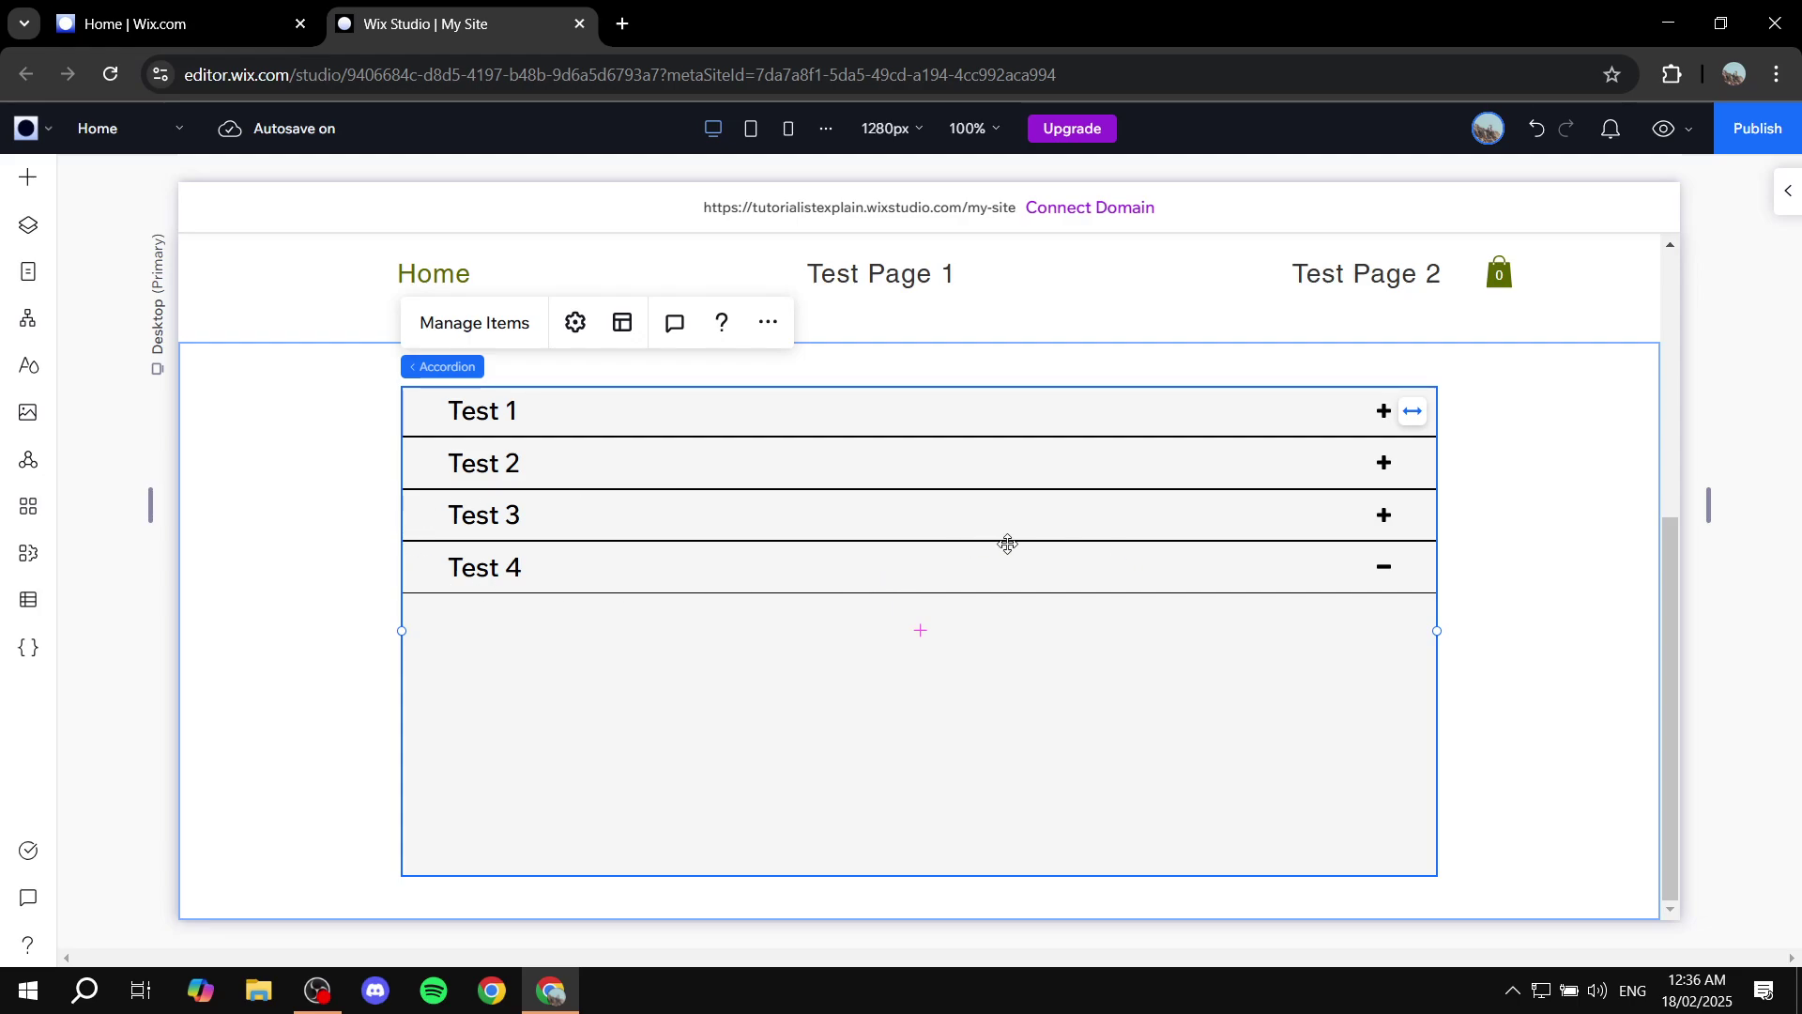
pyautogui.click(481, 324)
pyautogui.click(113, 425)
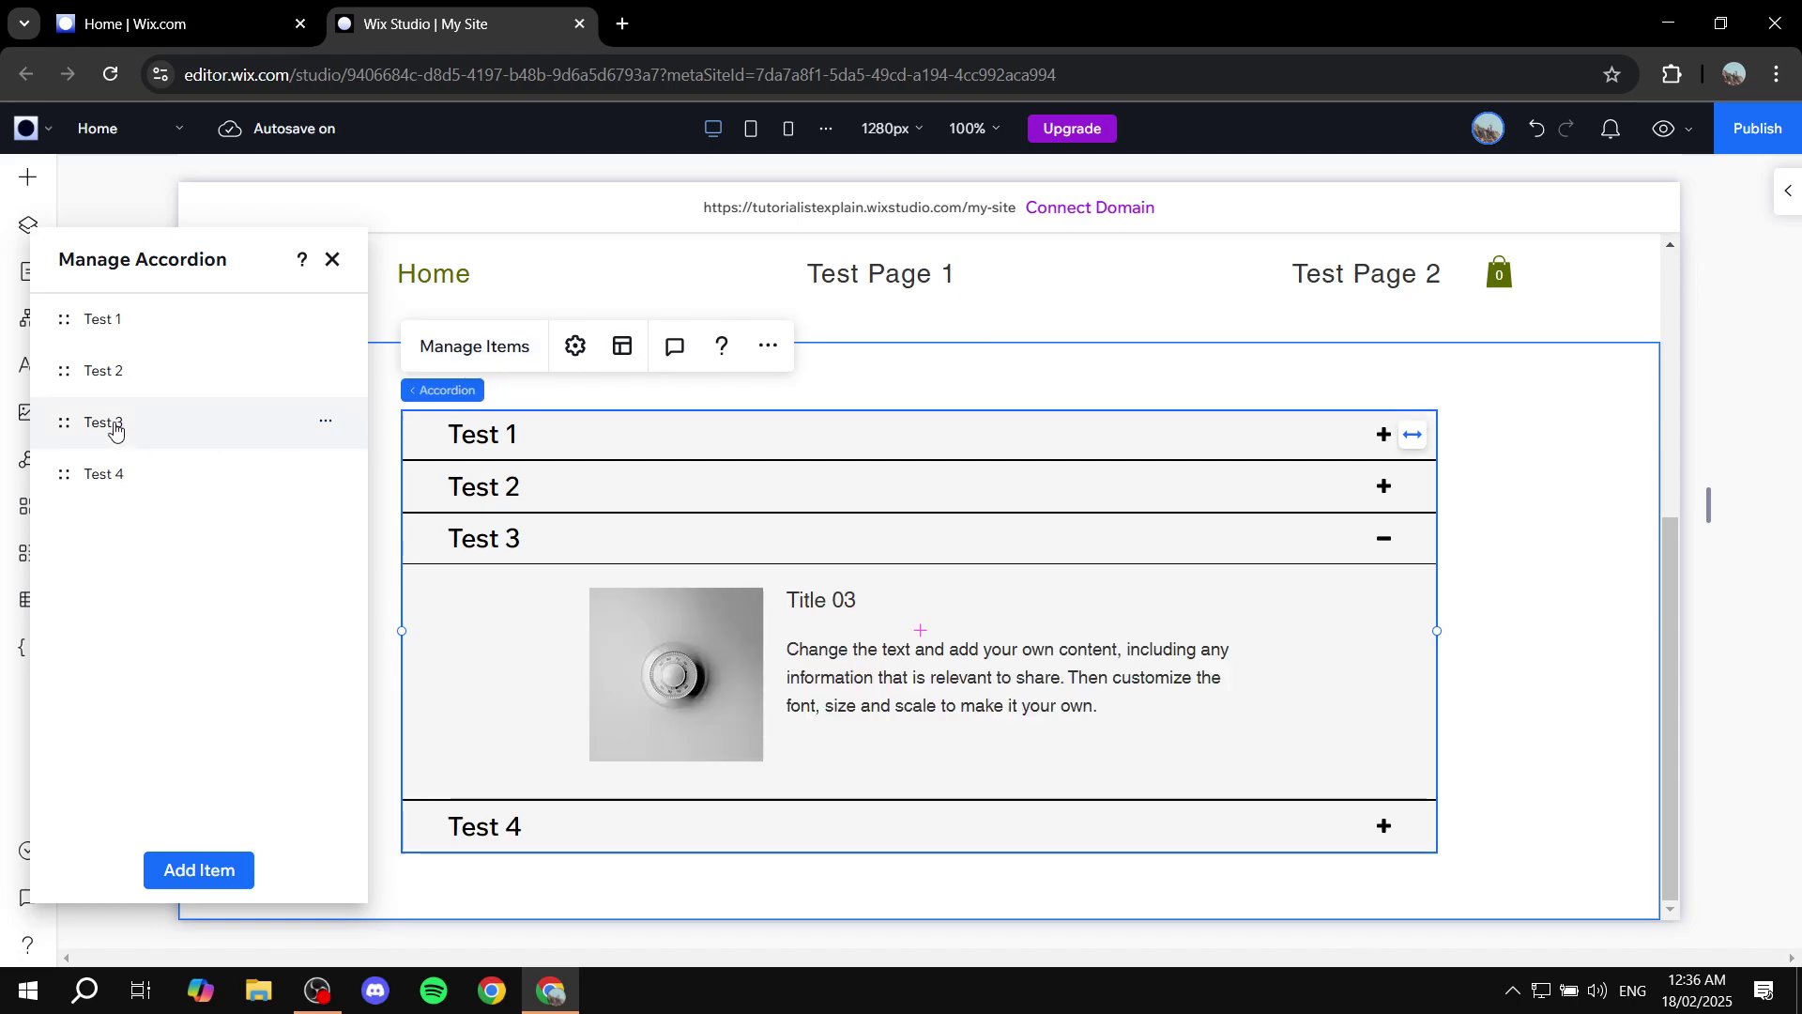
pyautogui.click(111, 477)
pyautogui.click(332, 260)
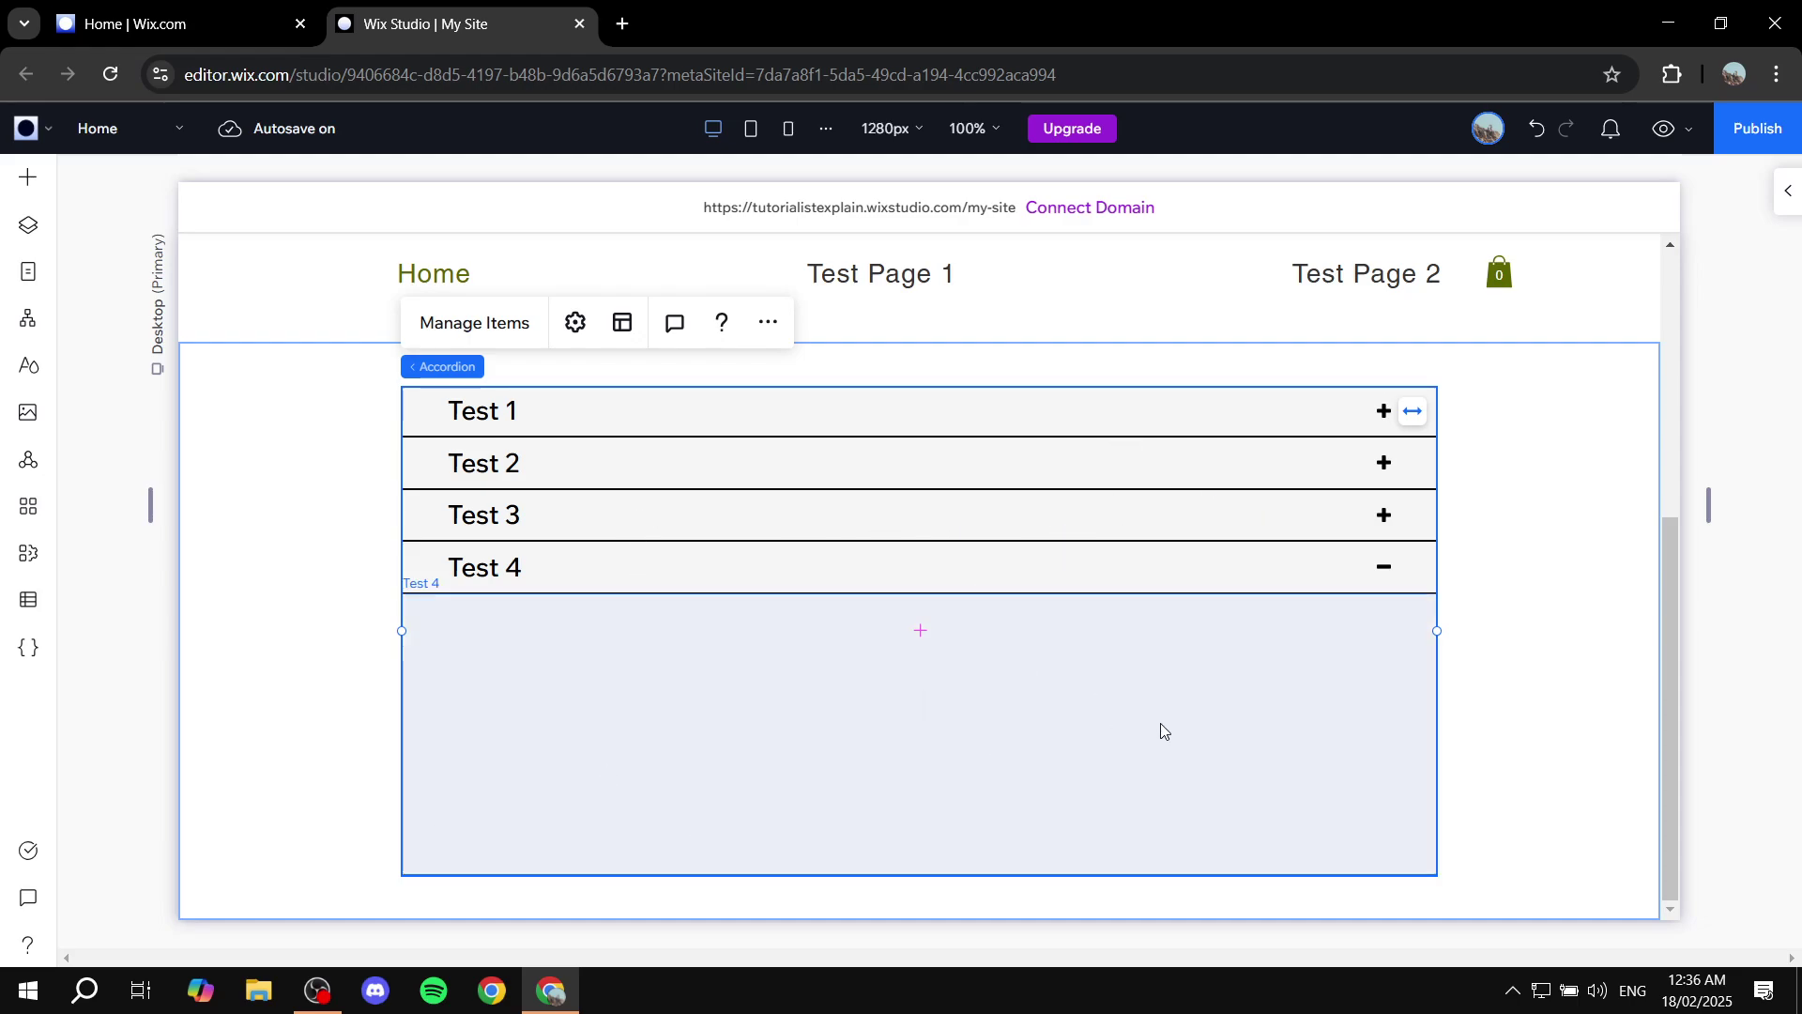
# Step: Place a quick-add image element in the left part of the Test 4 item's empty content area
pyautogui.click(31, 178)
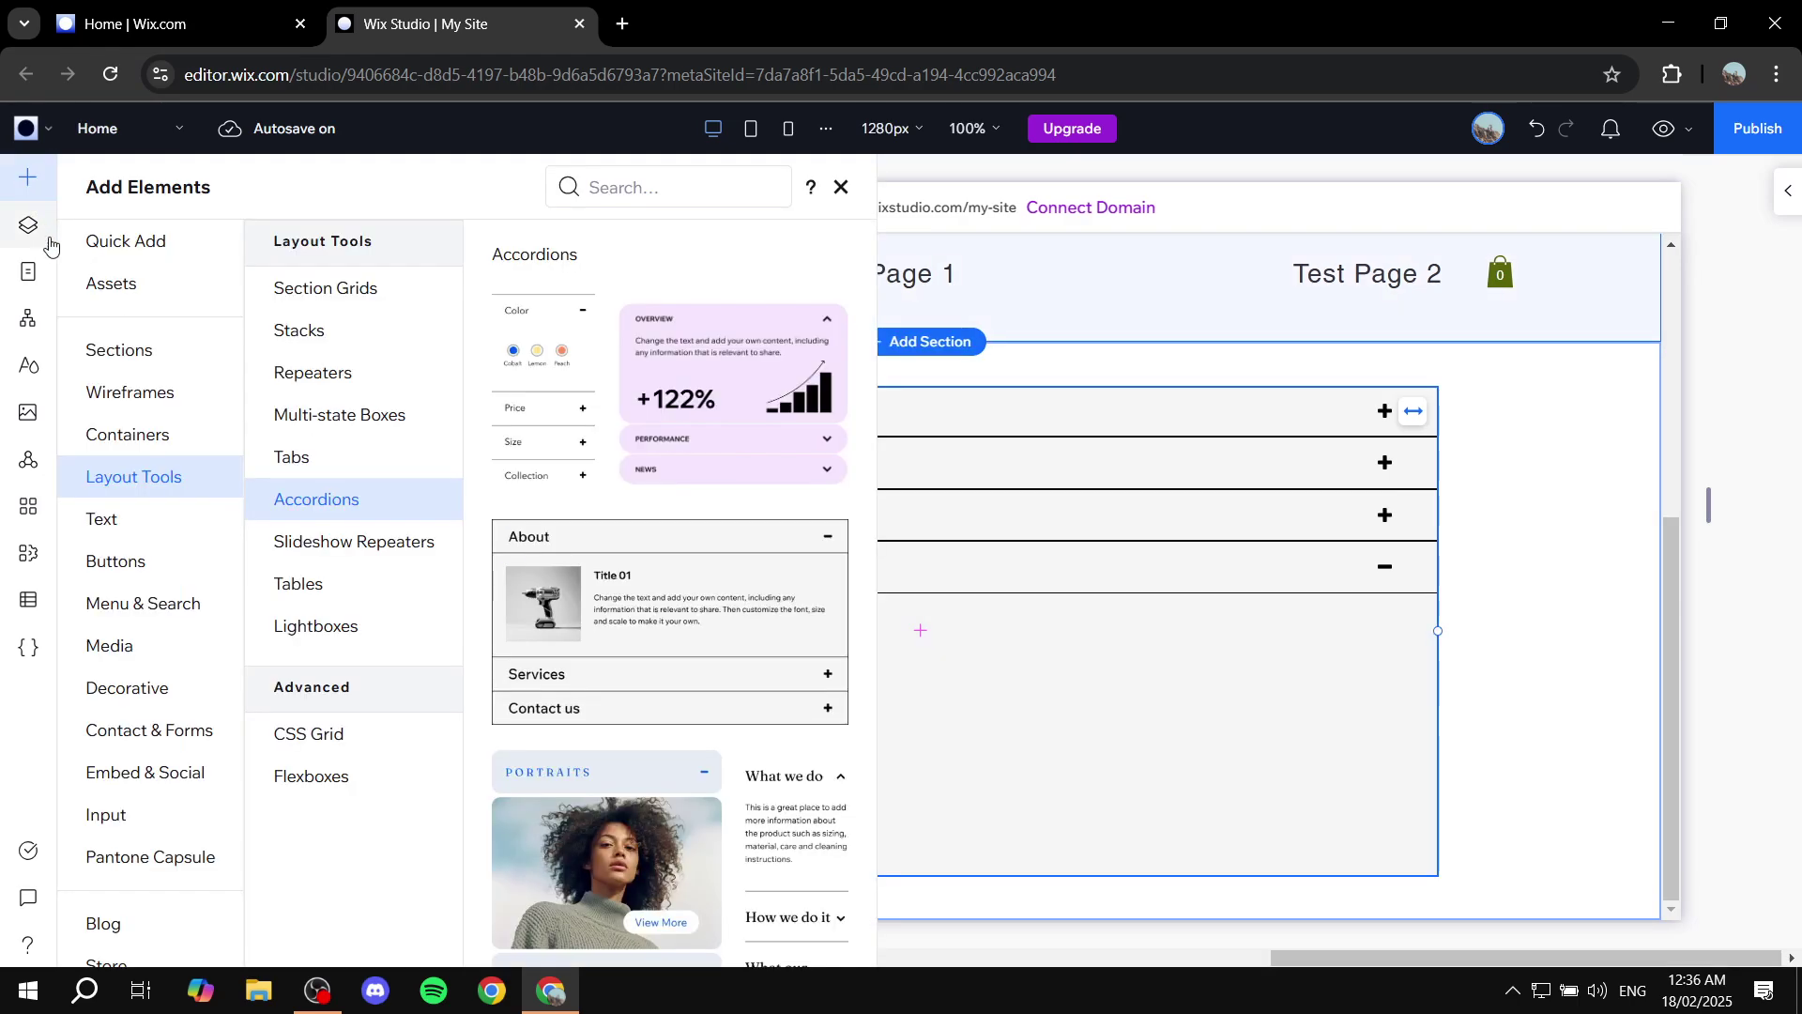
pyautogui.click(129, 254)
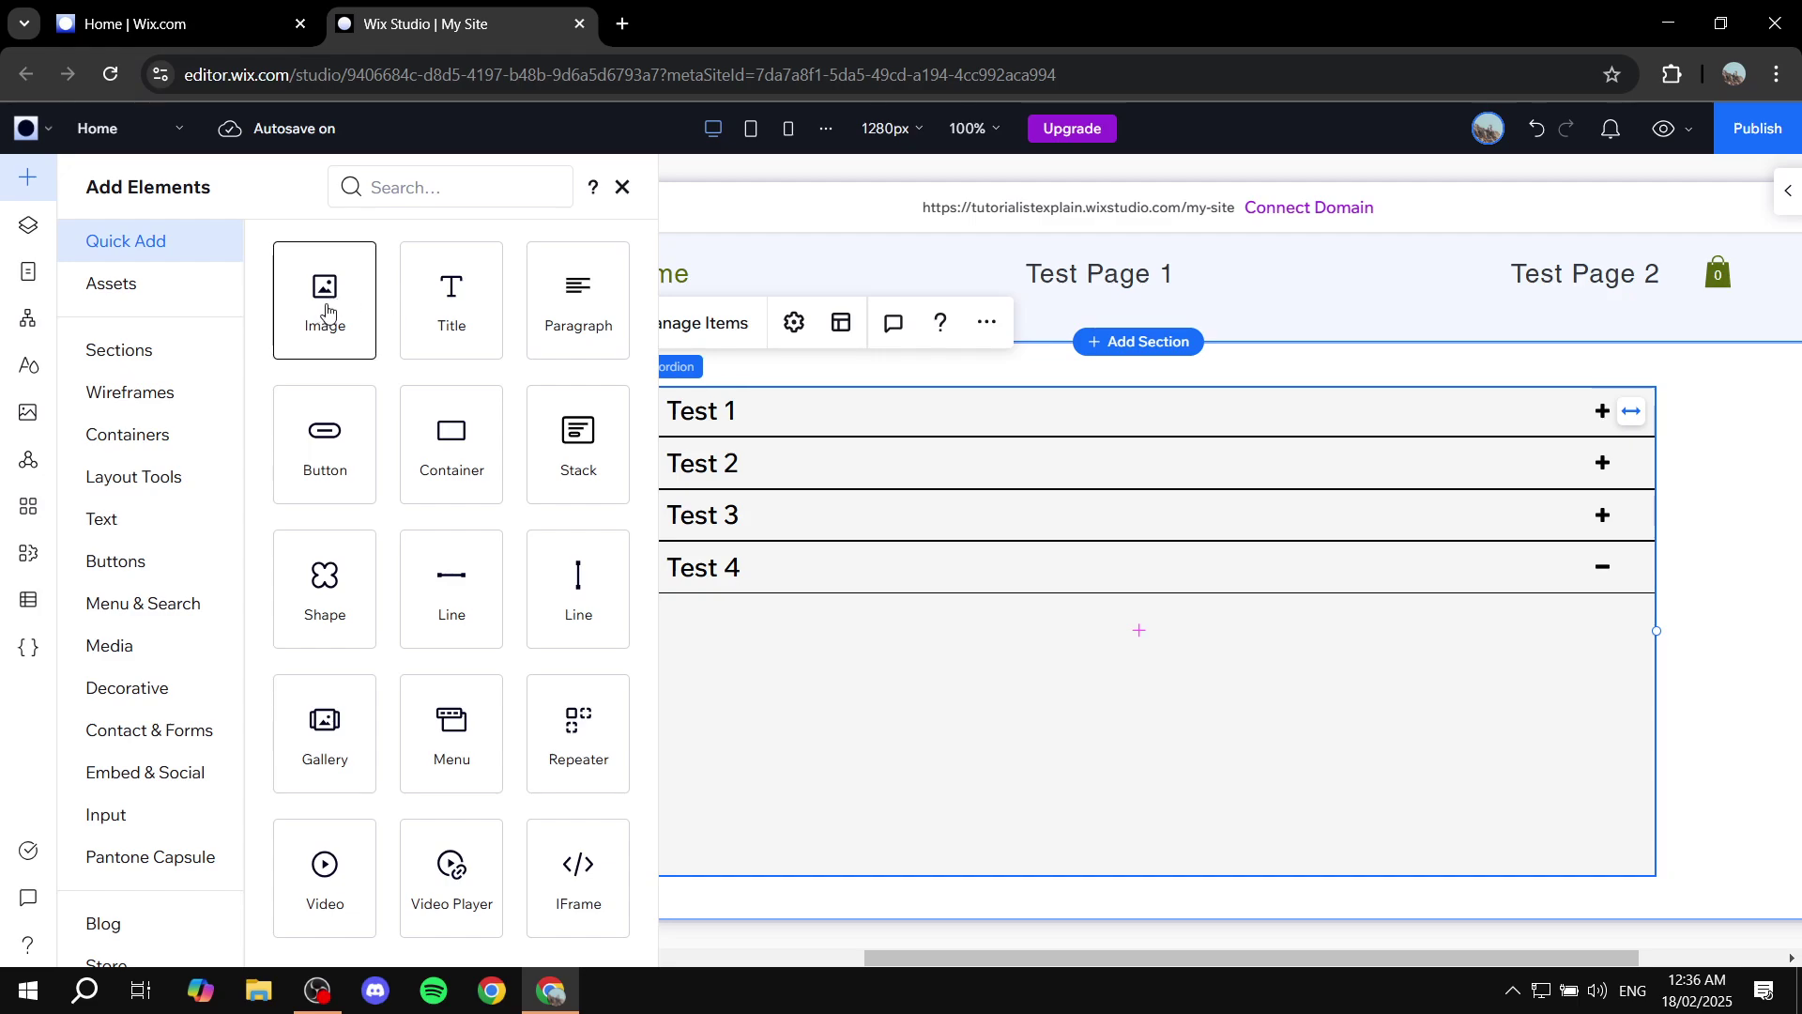
pyautogui.moveTo(322, 291); pyautogui.dragTo(599, 728)
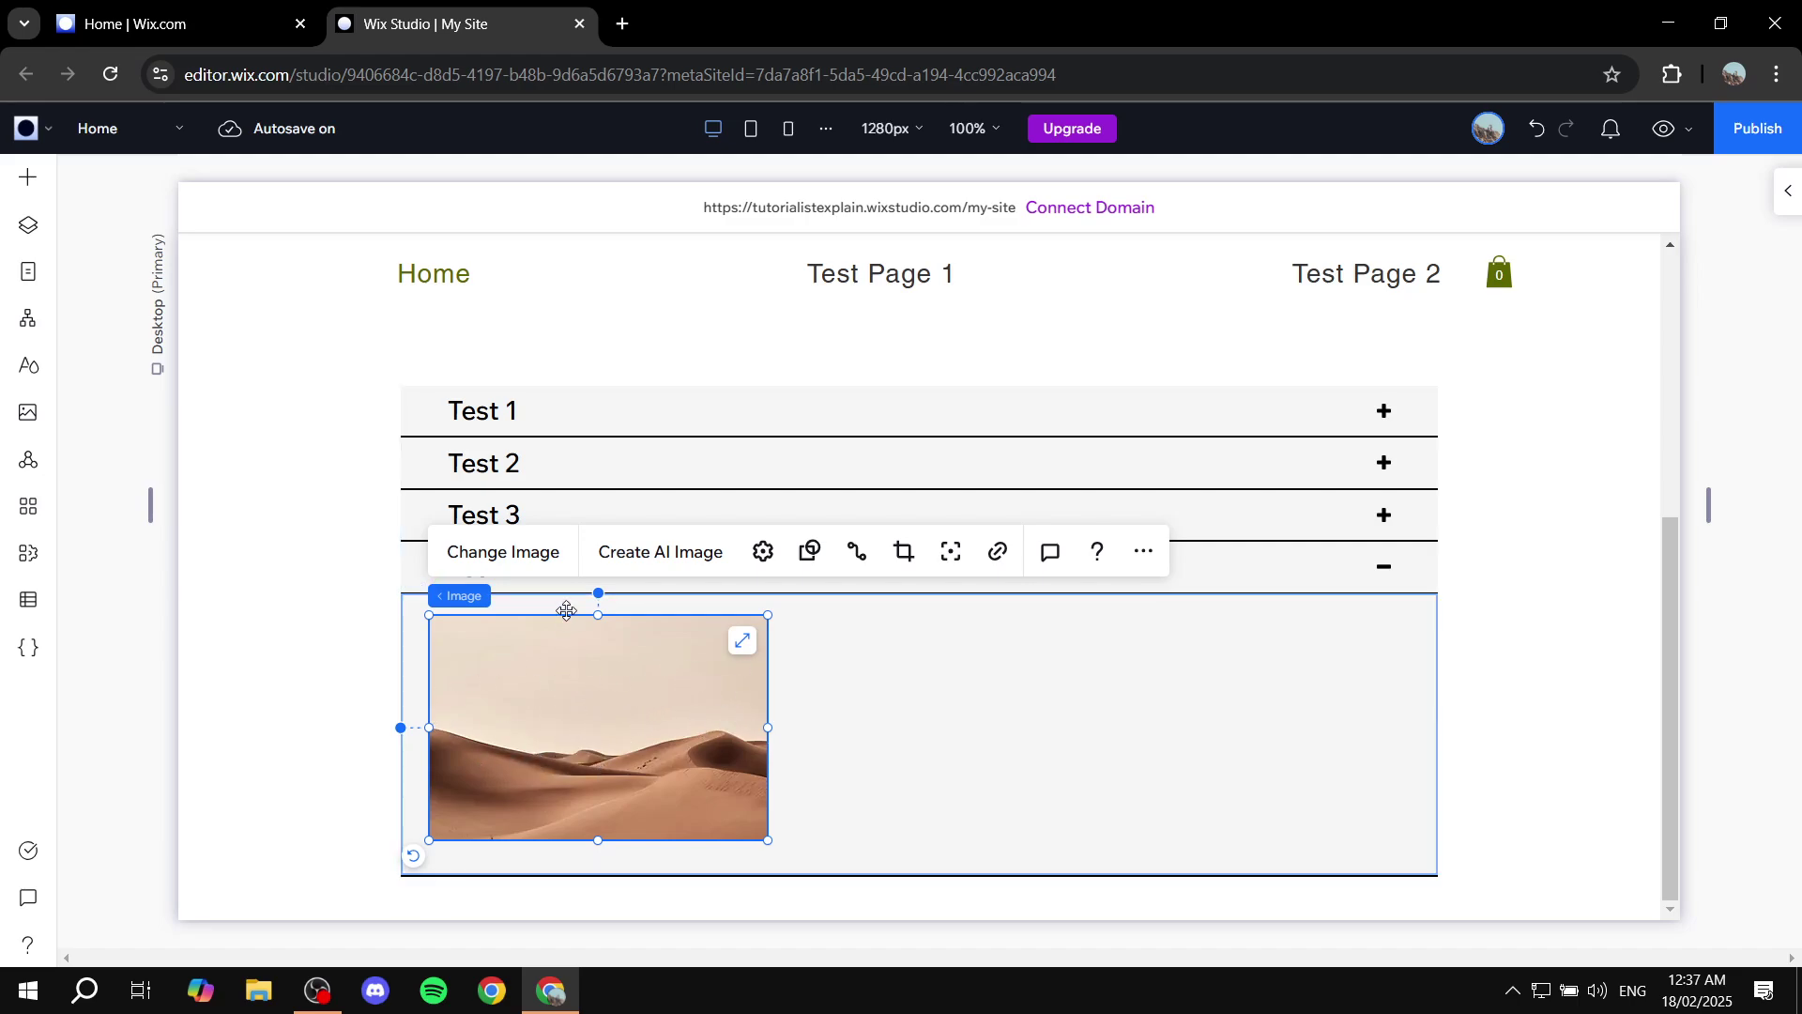
# Step: Replace the placeholder image in Test 4 with Tutorial WBG.png from the site files
pyautogui.click(528, 570)
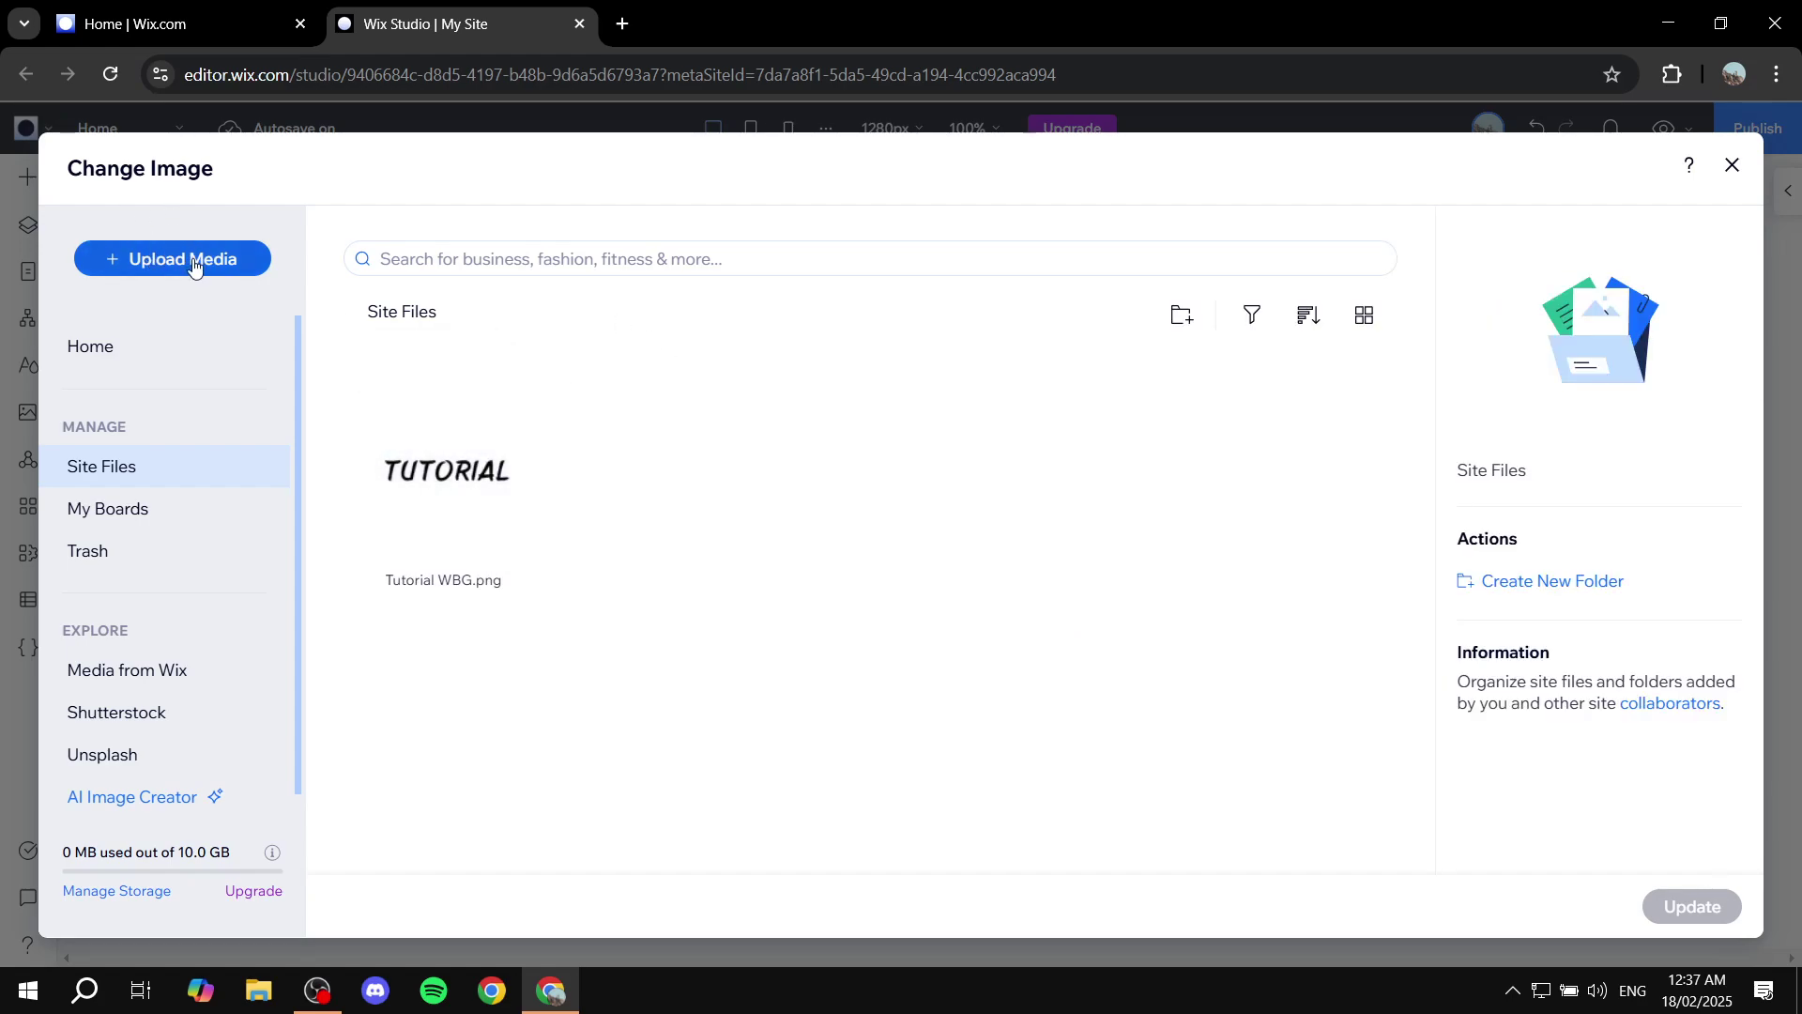
pyautogui.click(402, 482)
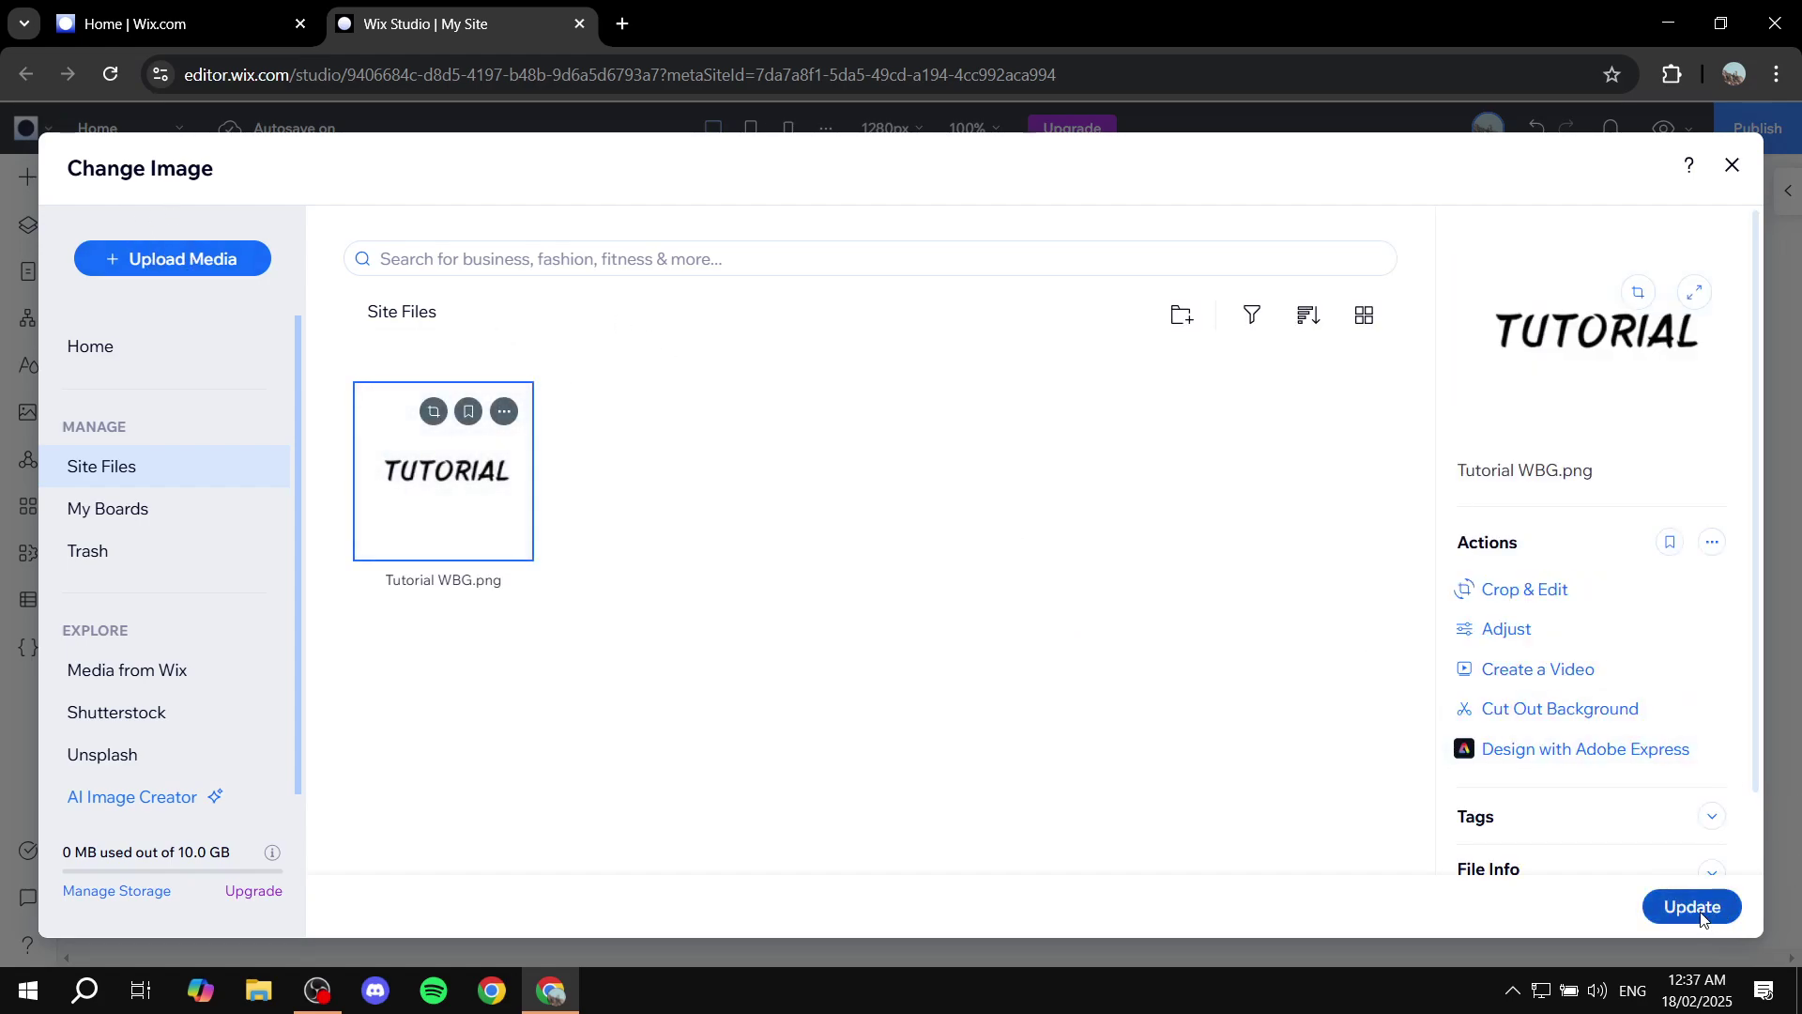
pyautogui.click(1693, 907)
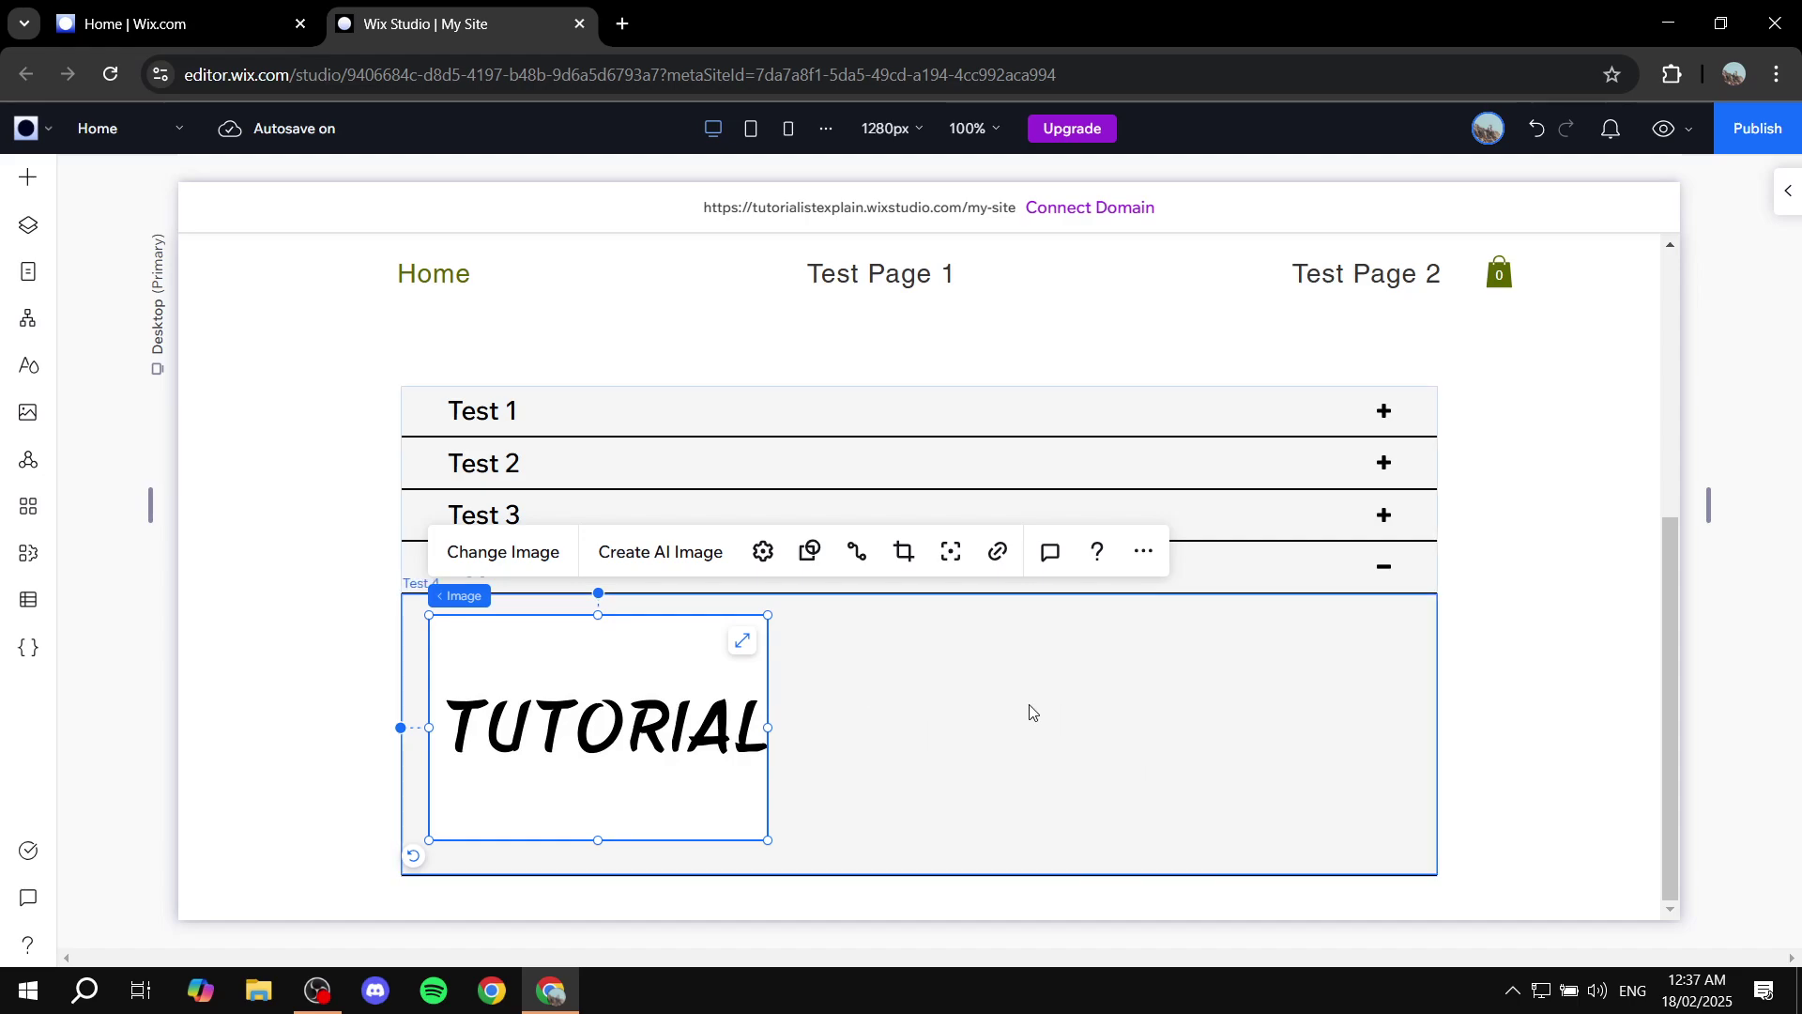
# Step: Add a paragraph to the right of the Test 4 image, about 420 px wide, at about X 388 px and Y 77 px
pyautogui.click(1233, 746)
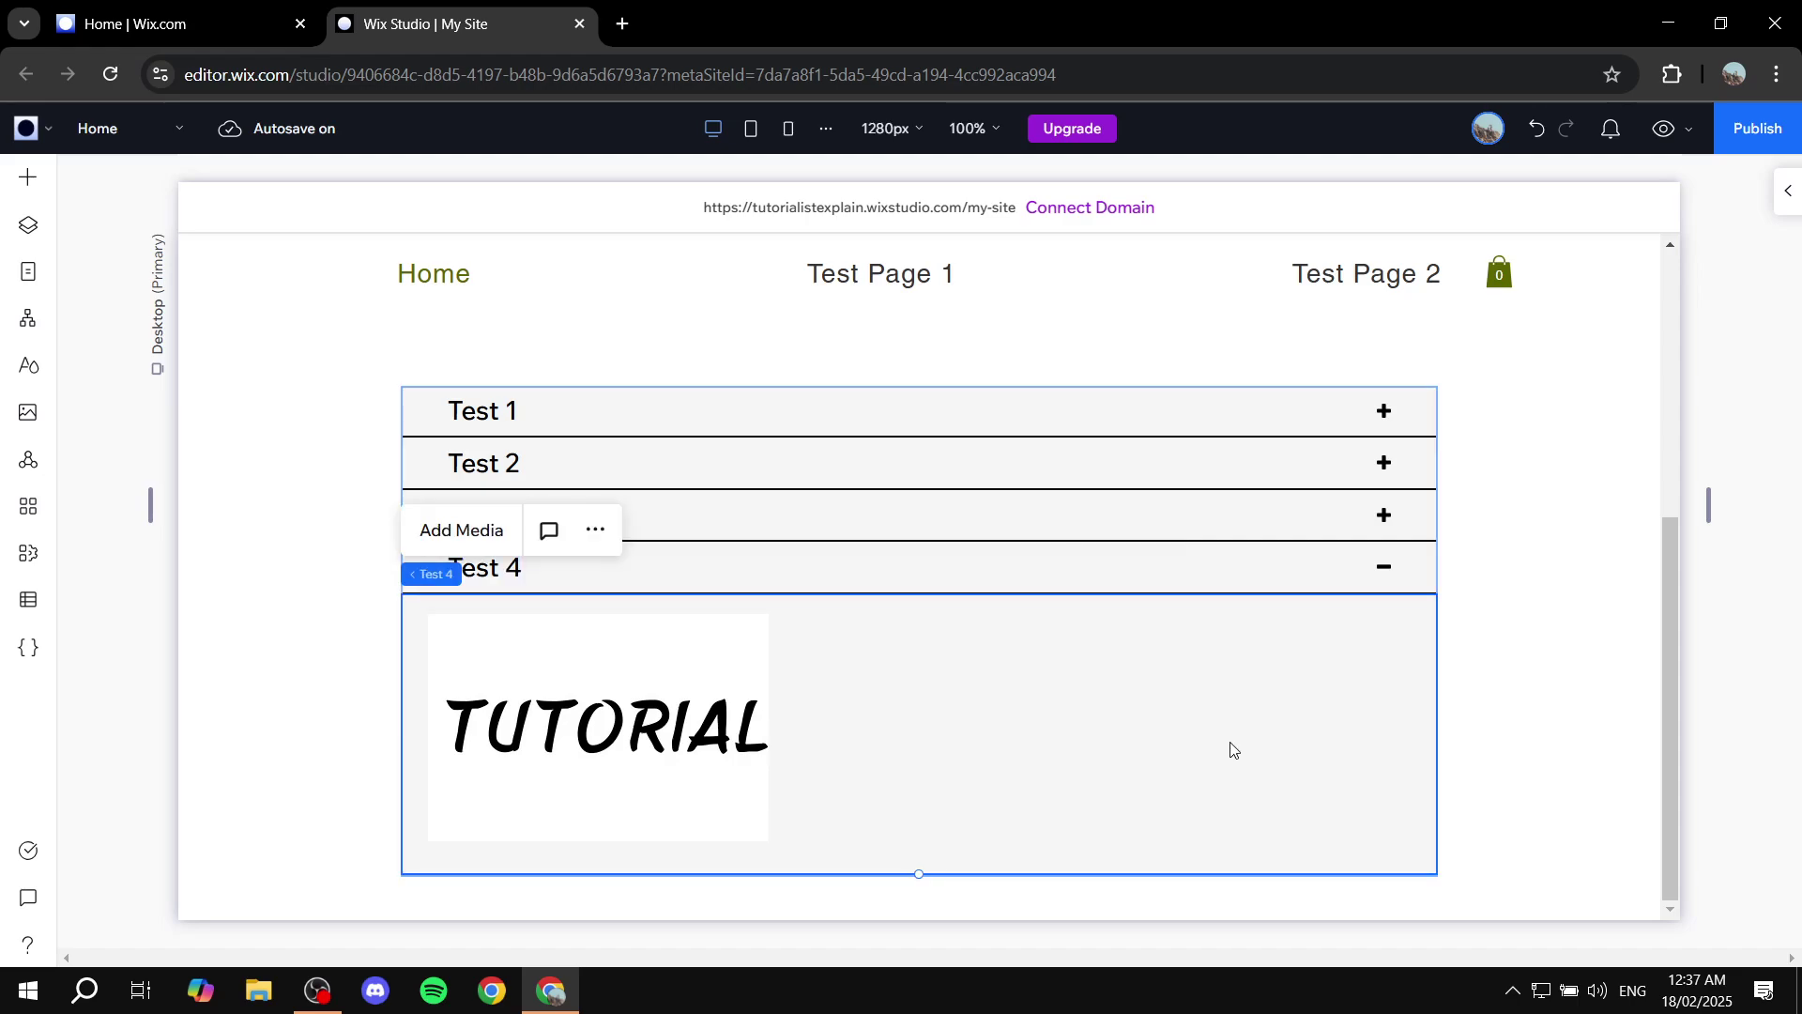
pyautogui.click(29, 181)
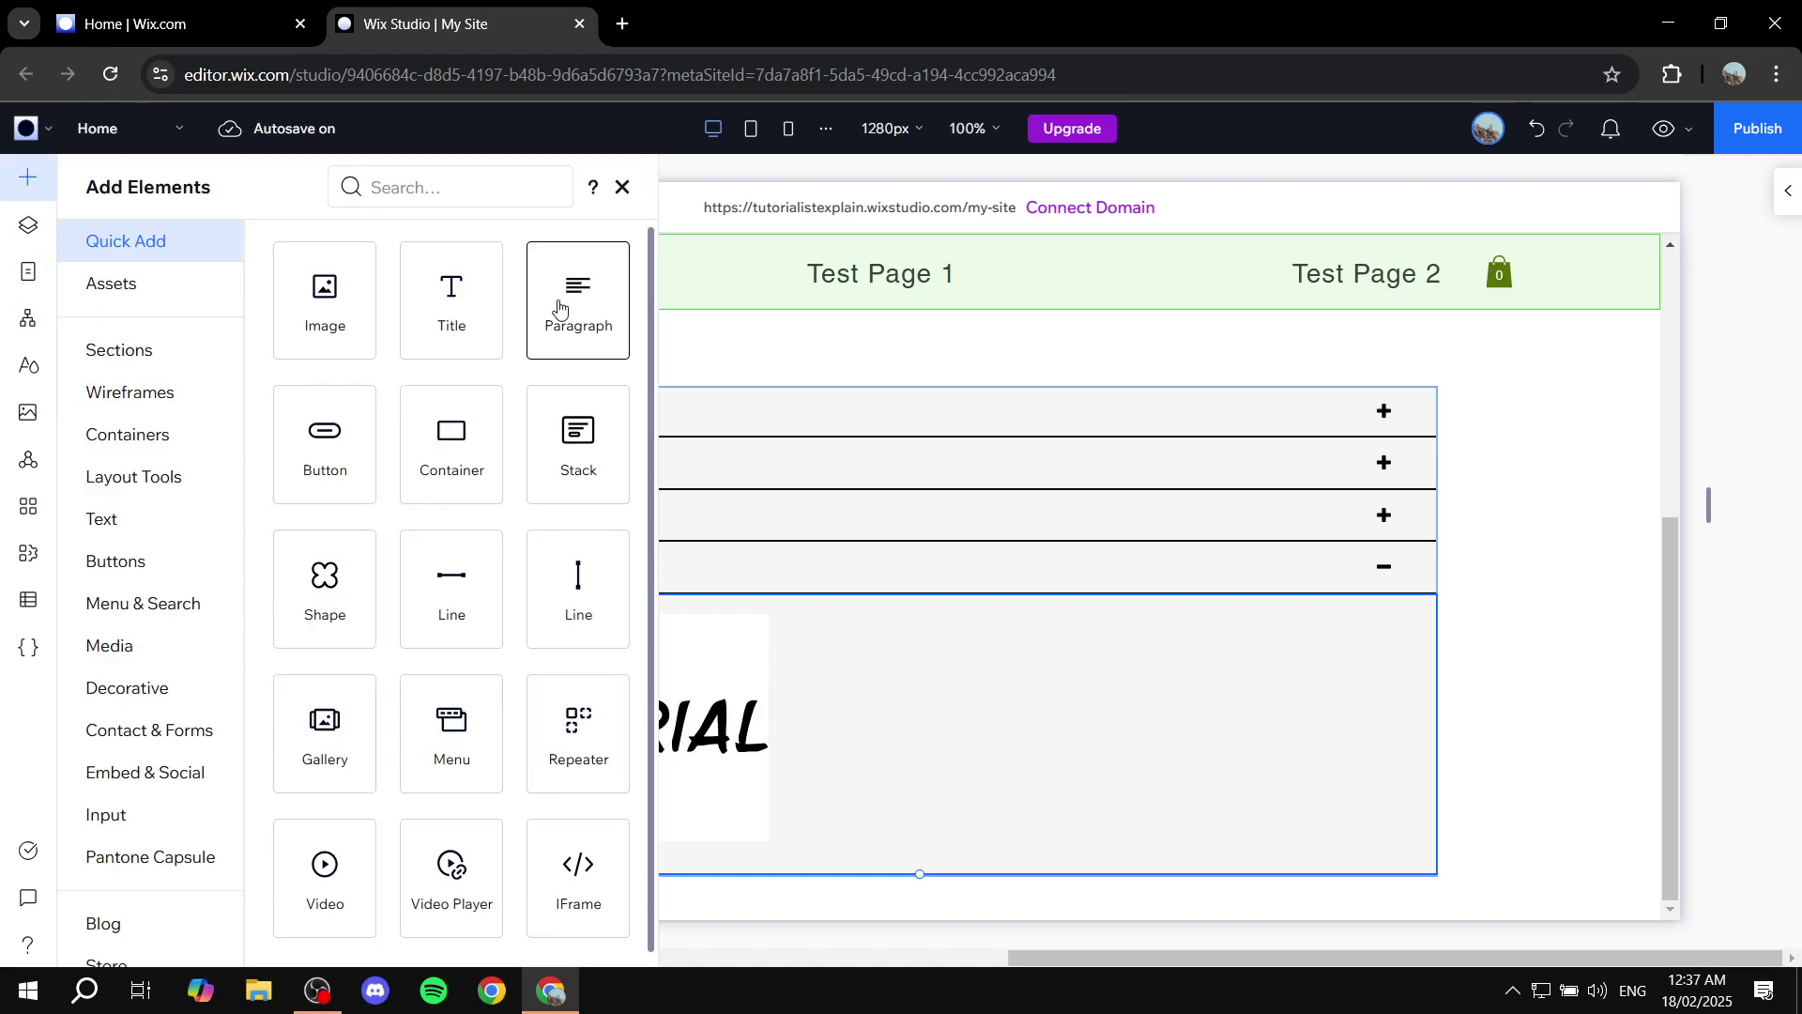
pyautogui.moveTo(582, 301); pyautogui.dragTo(1049, 751)
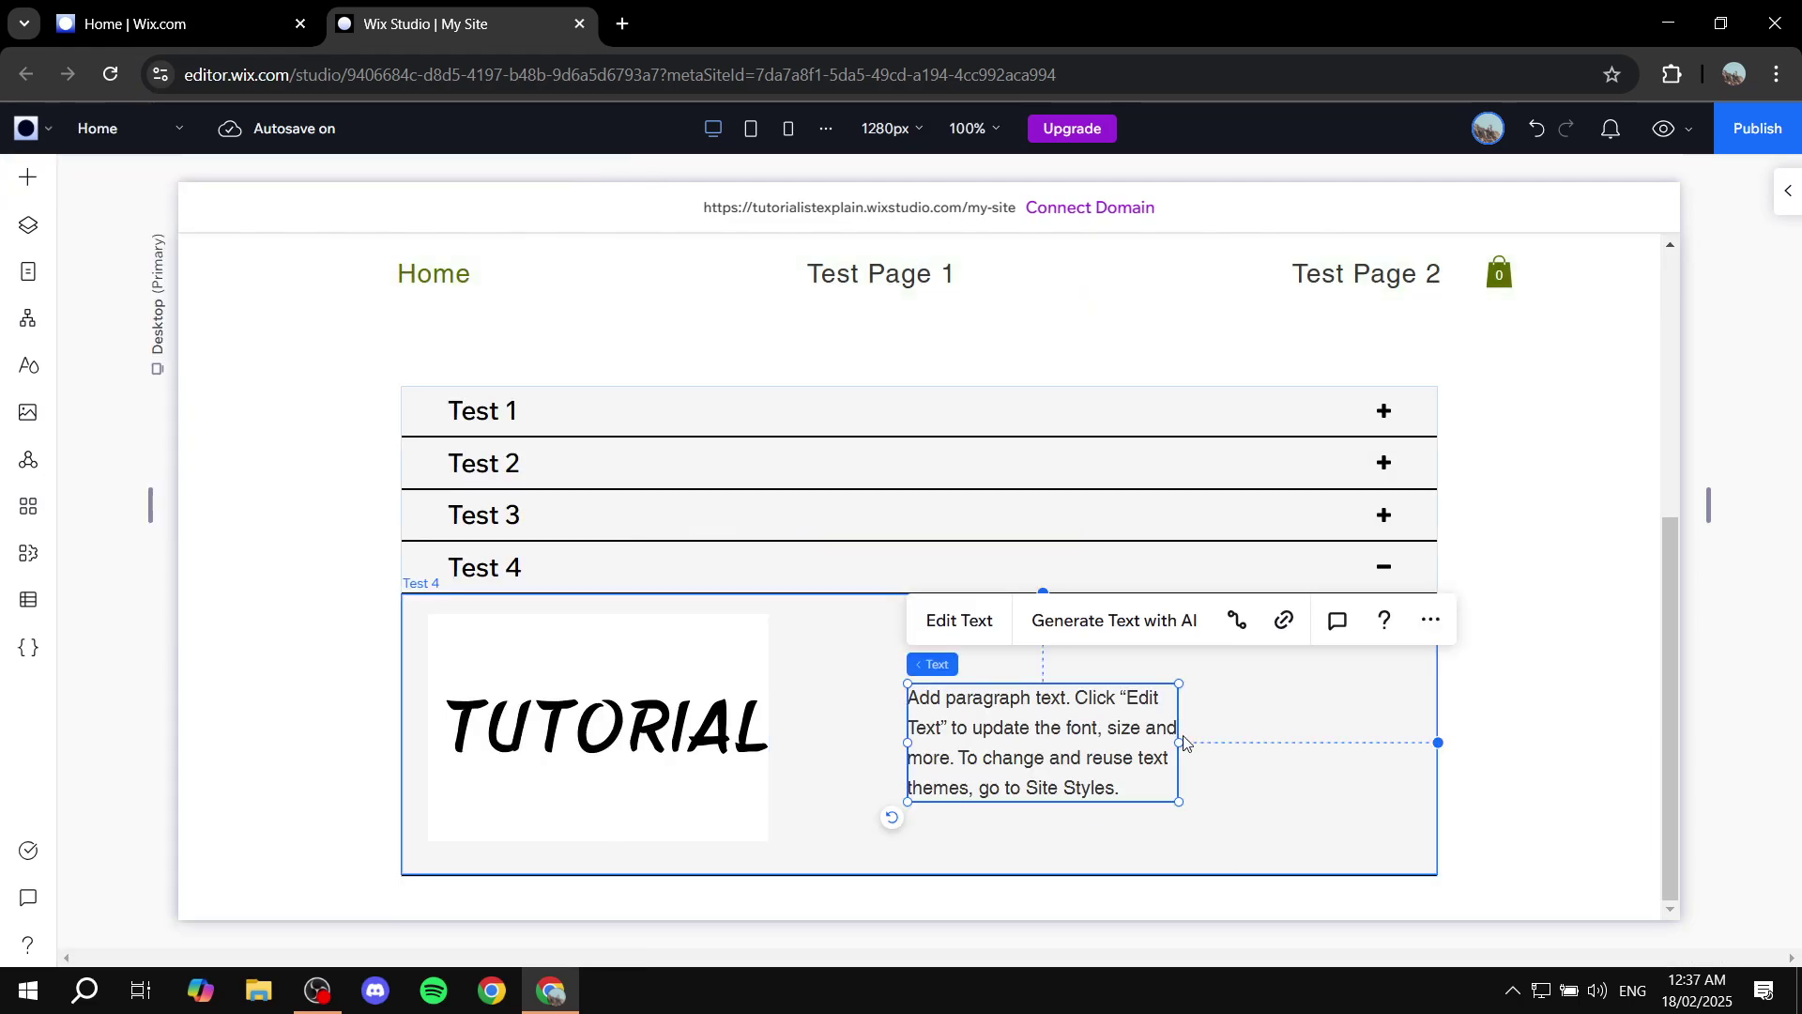
pyautogui.moveTo(1181, 742); pyautogui.dragTo(1399, 742)
pyautogui.moveTo(1031, 741); pyautogui.dragTo(1061, 729)
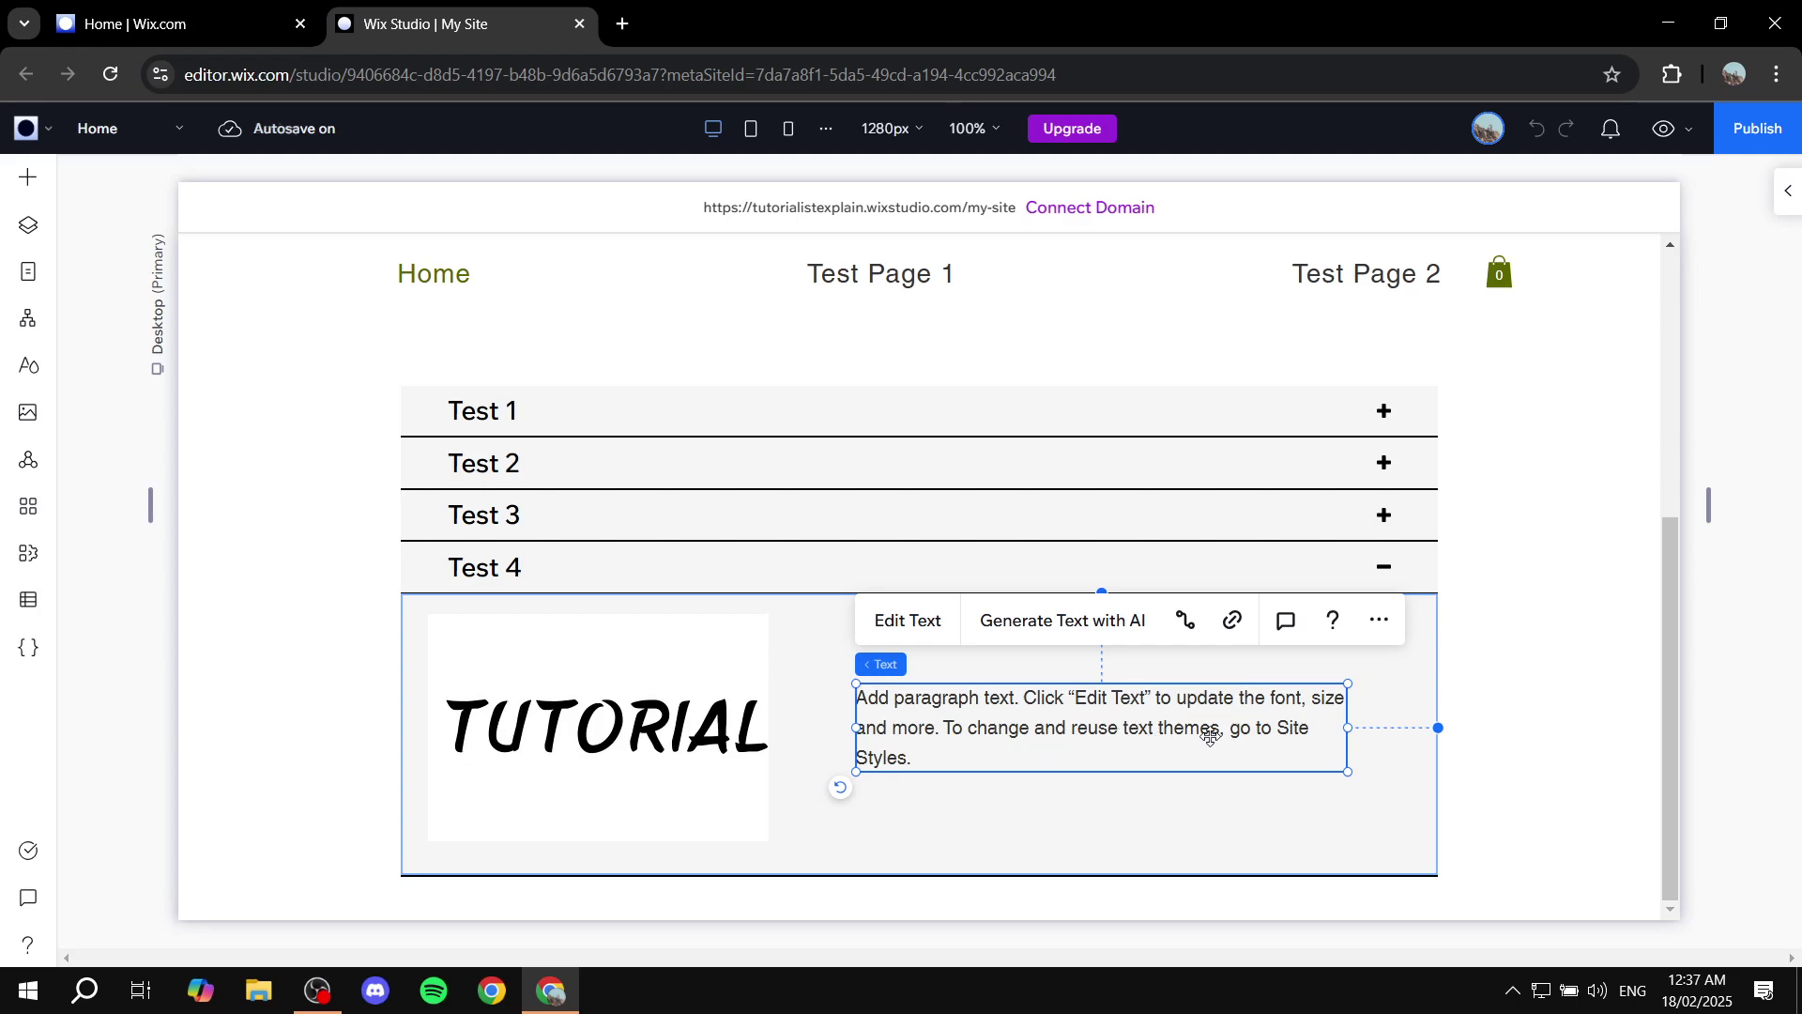
# Step: Replace the placeholder paragraph in Test 4 with "Change text"
pyautogui.doubleClick(1093, 728)
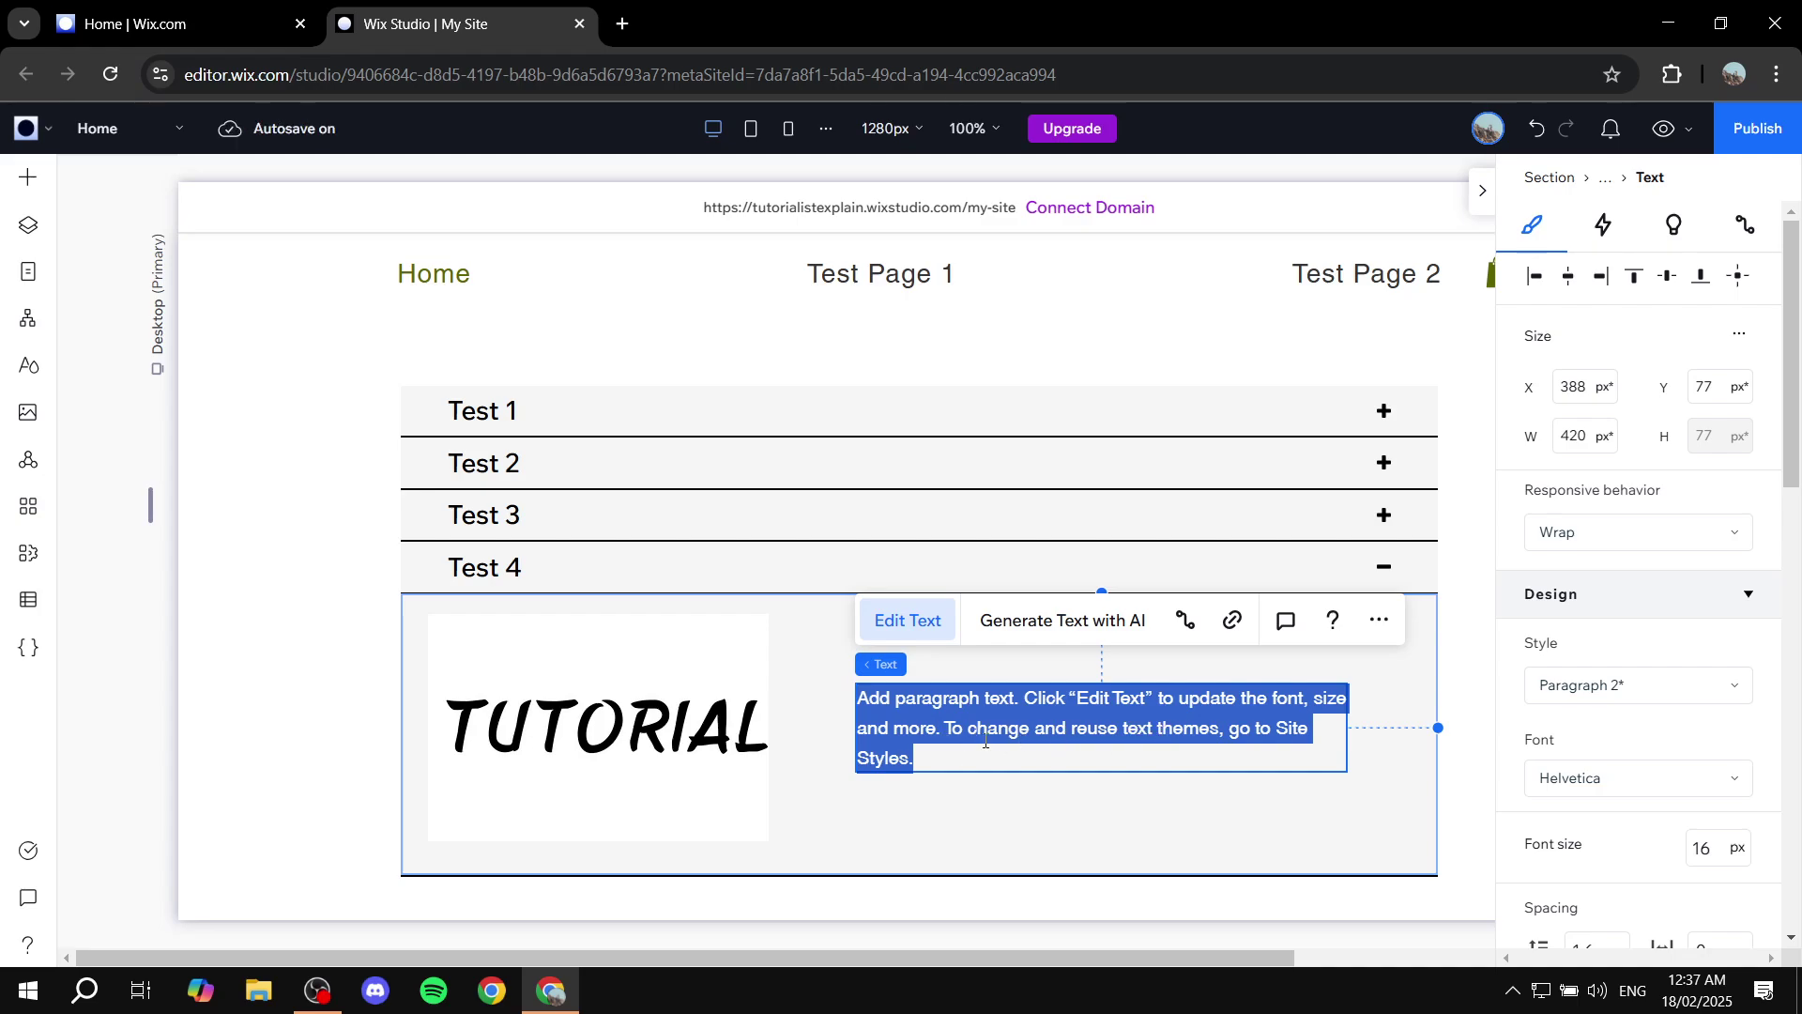
pyautogui.write('Change text')
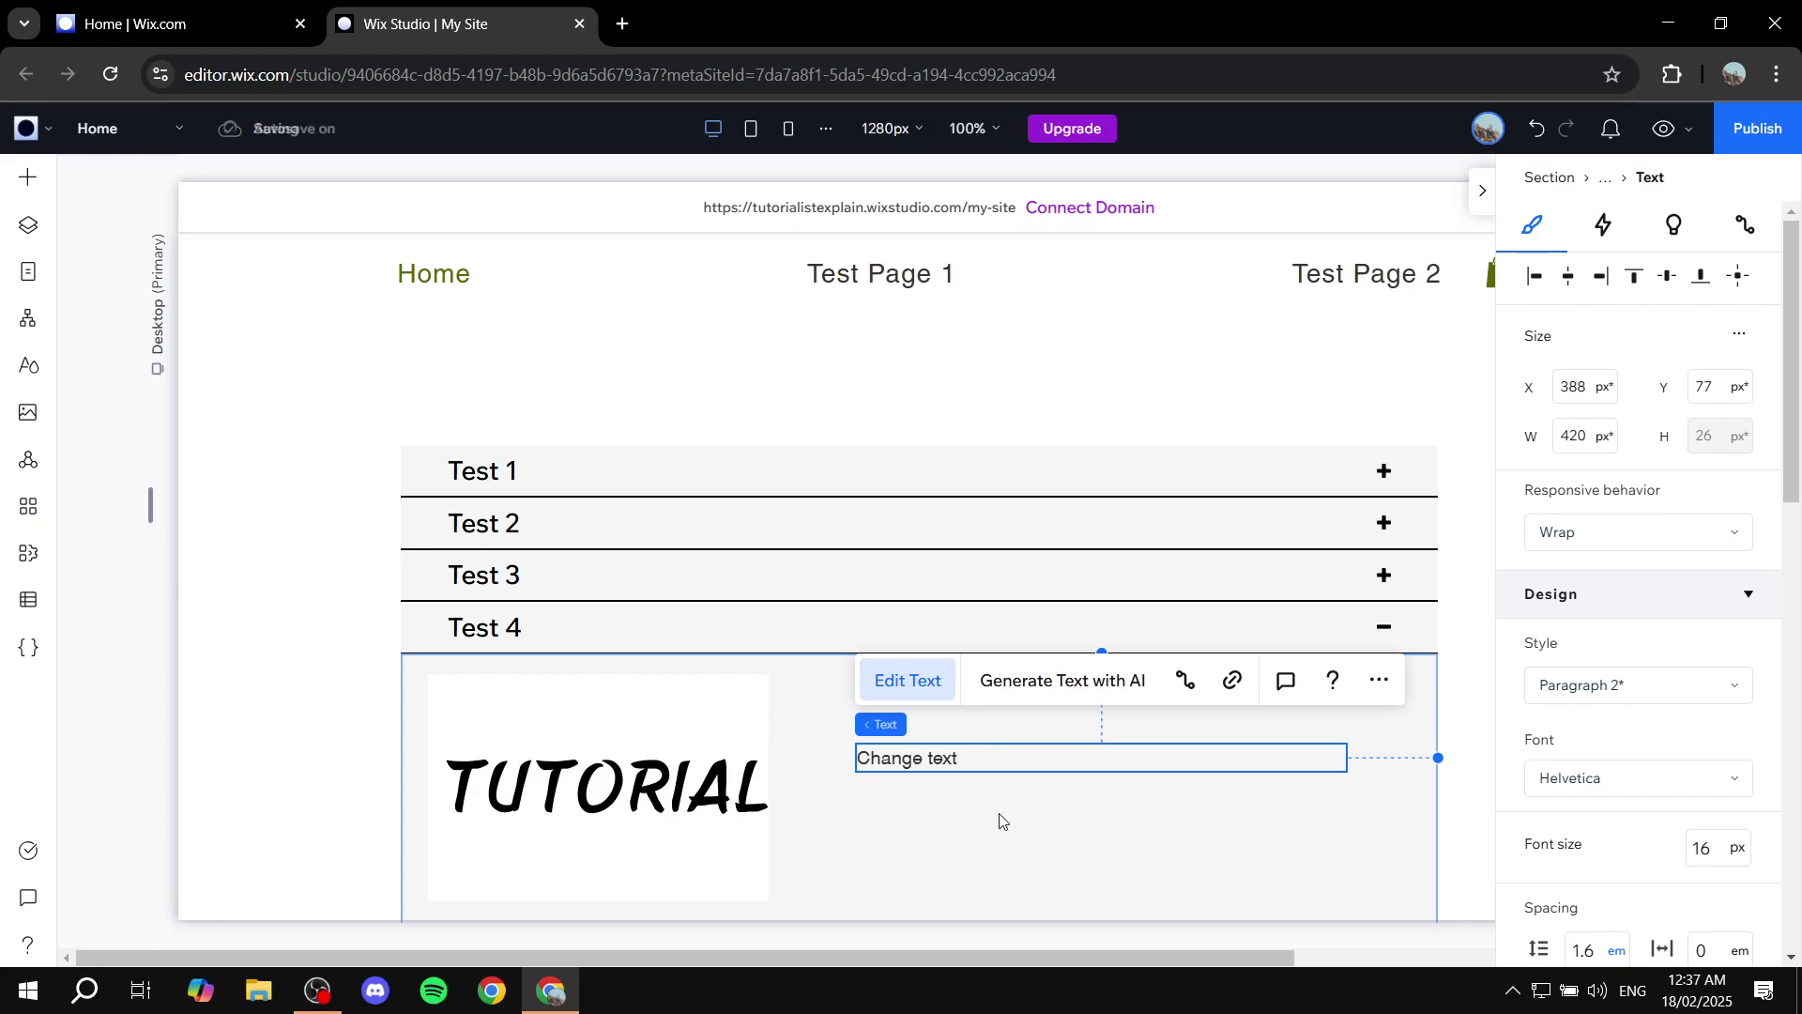
pyautogui.click(1036, 804)
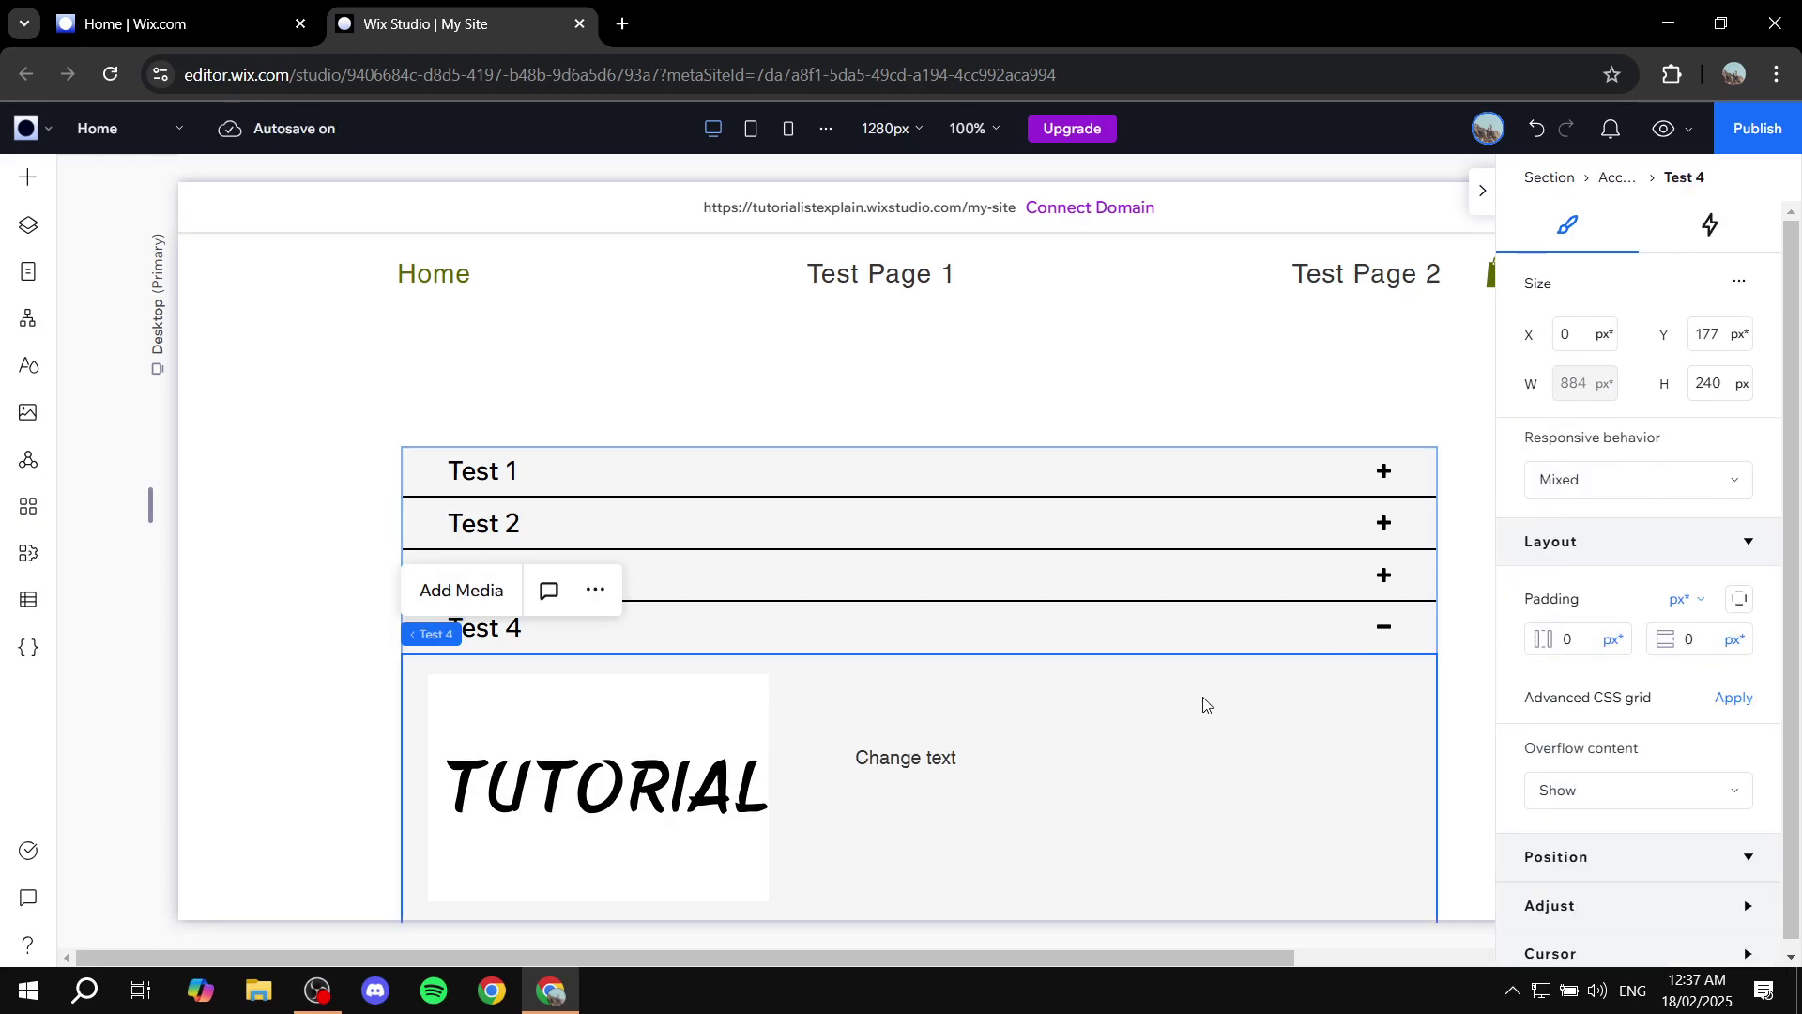
# Step: Set the font size of the "Change text" paragraph to 50 px
pyautogui.click(986, 758)
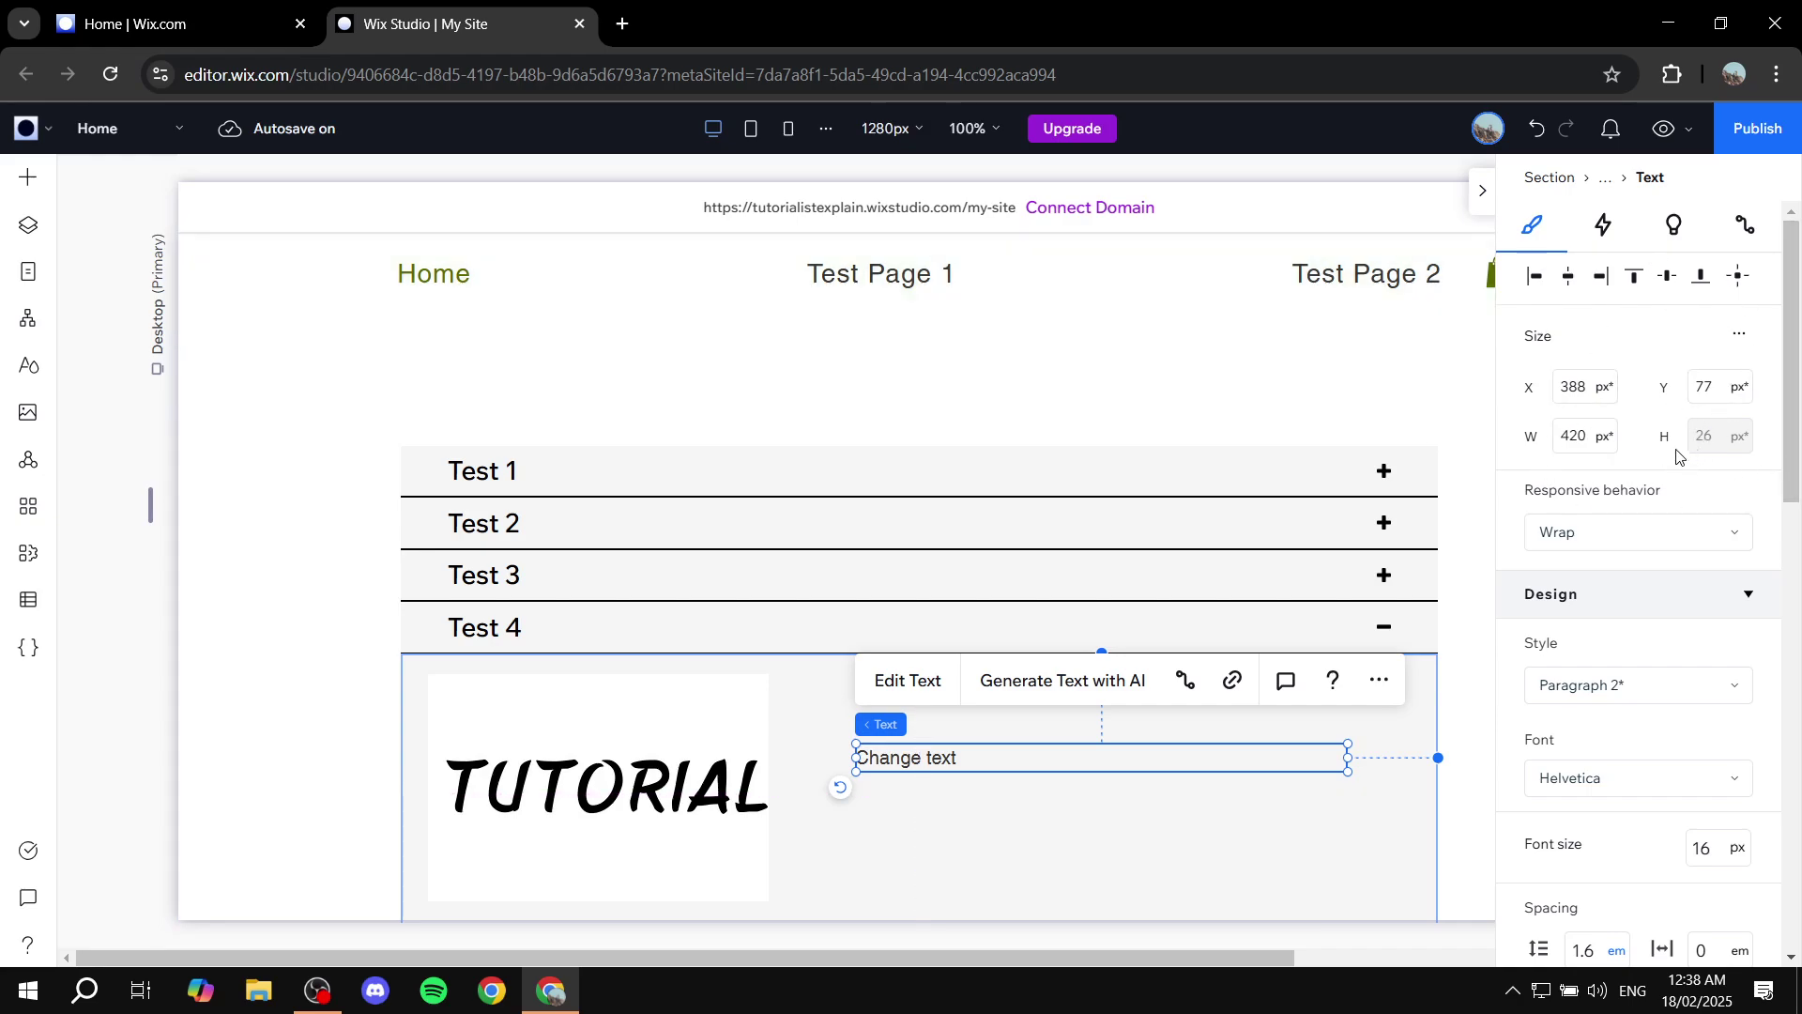
pyautogui.scroll(-3, 1643, 469)
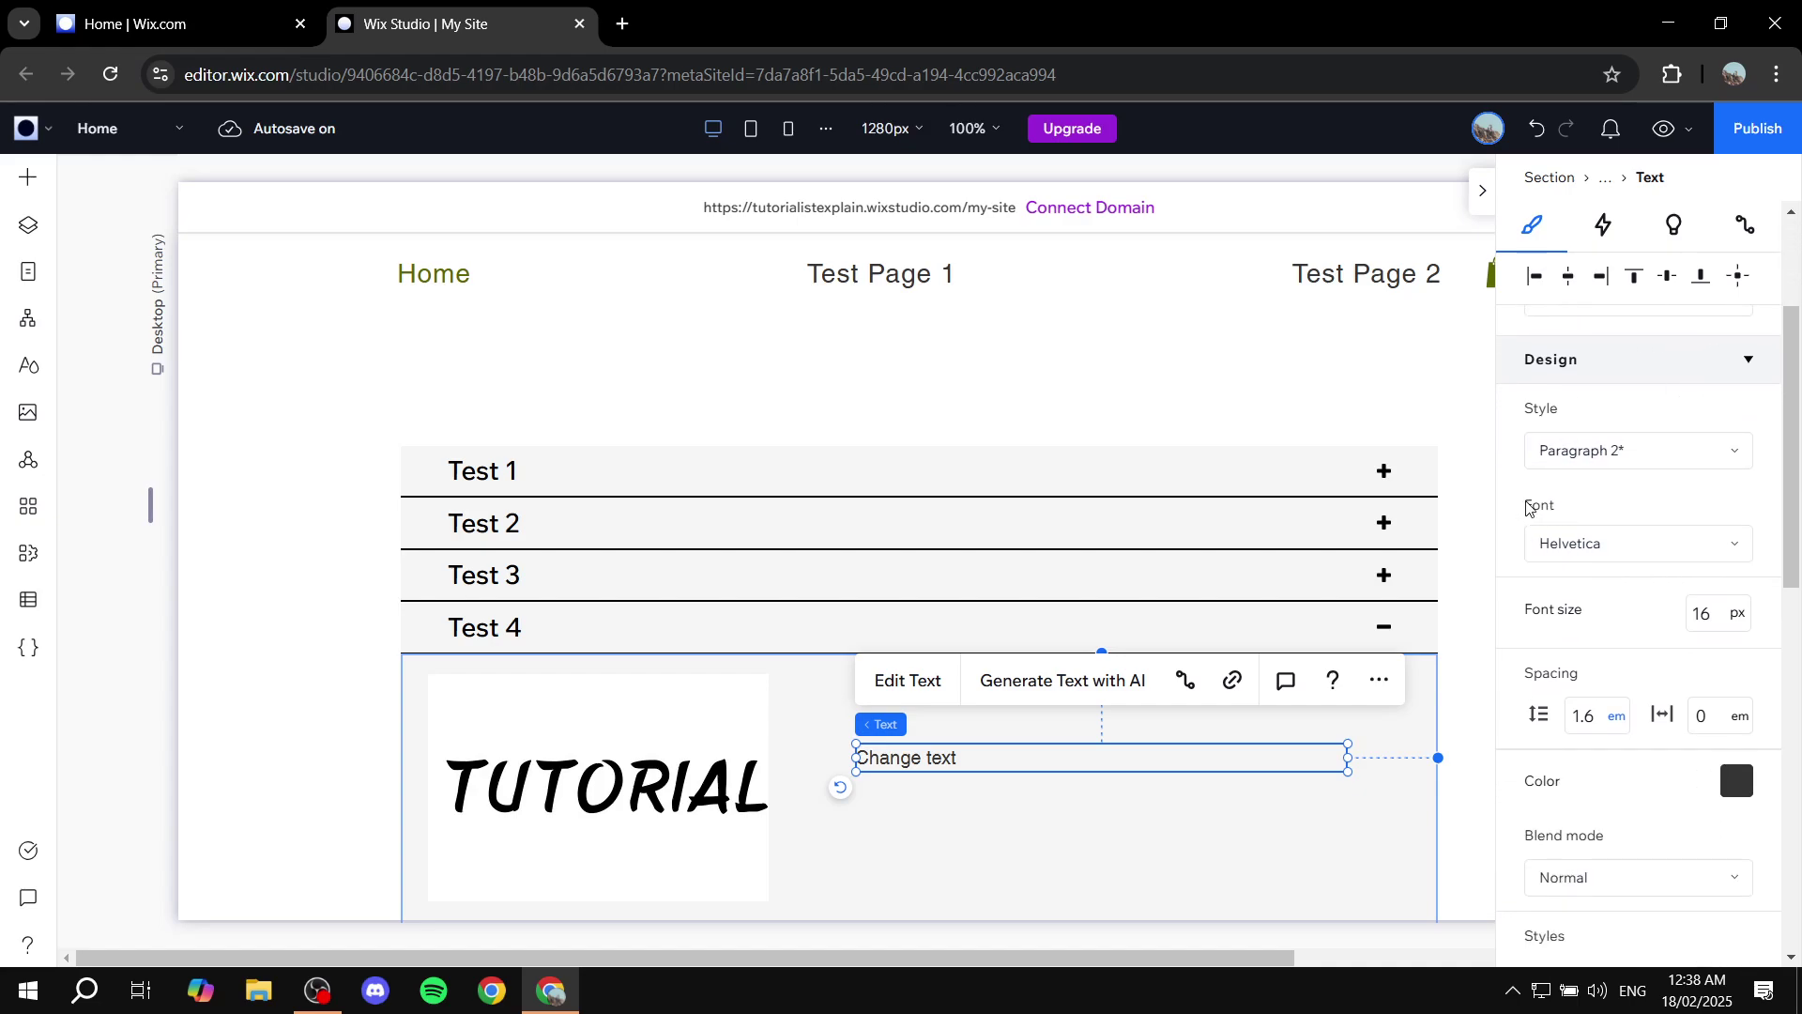
pyautogui.scroll(-3, 1620, 514)
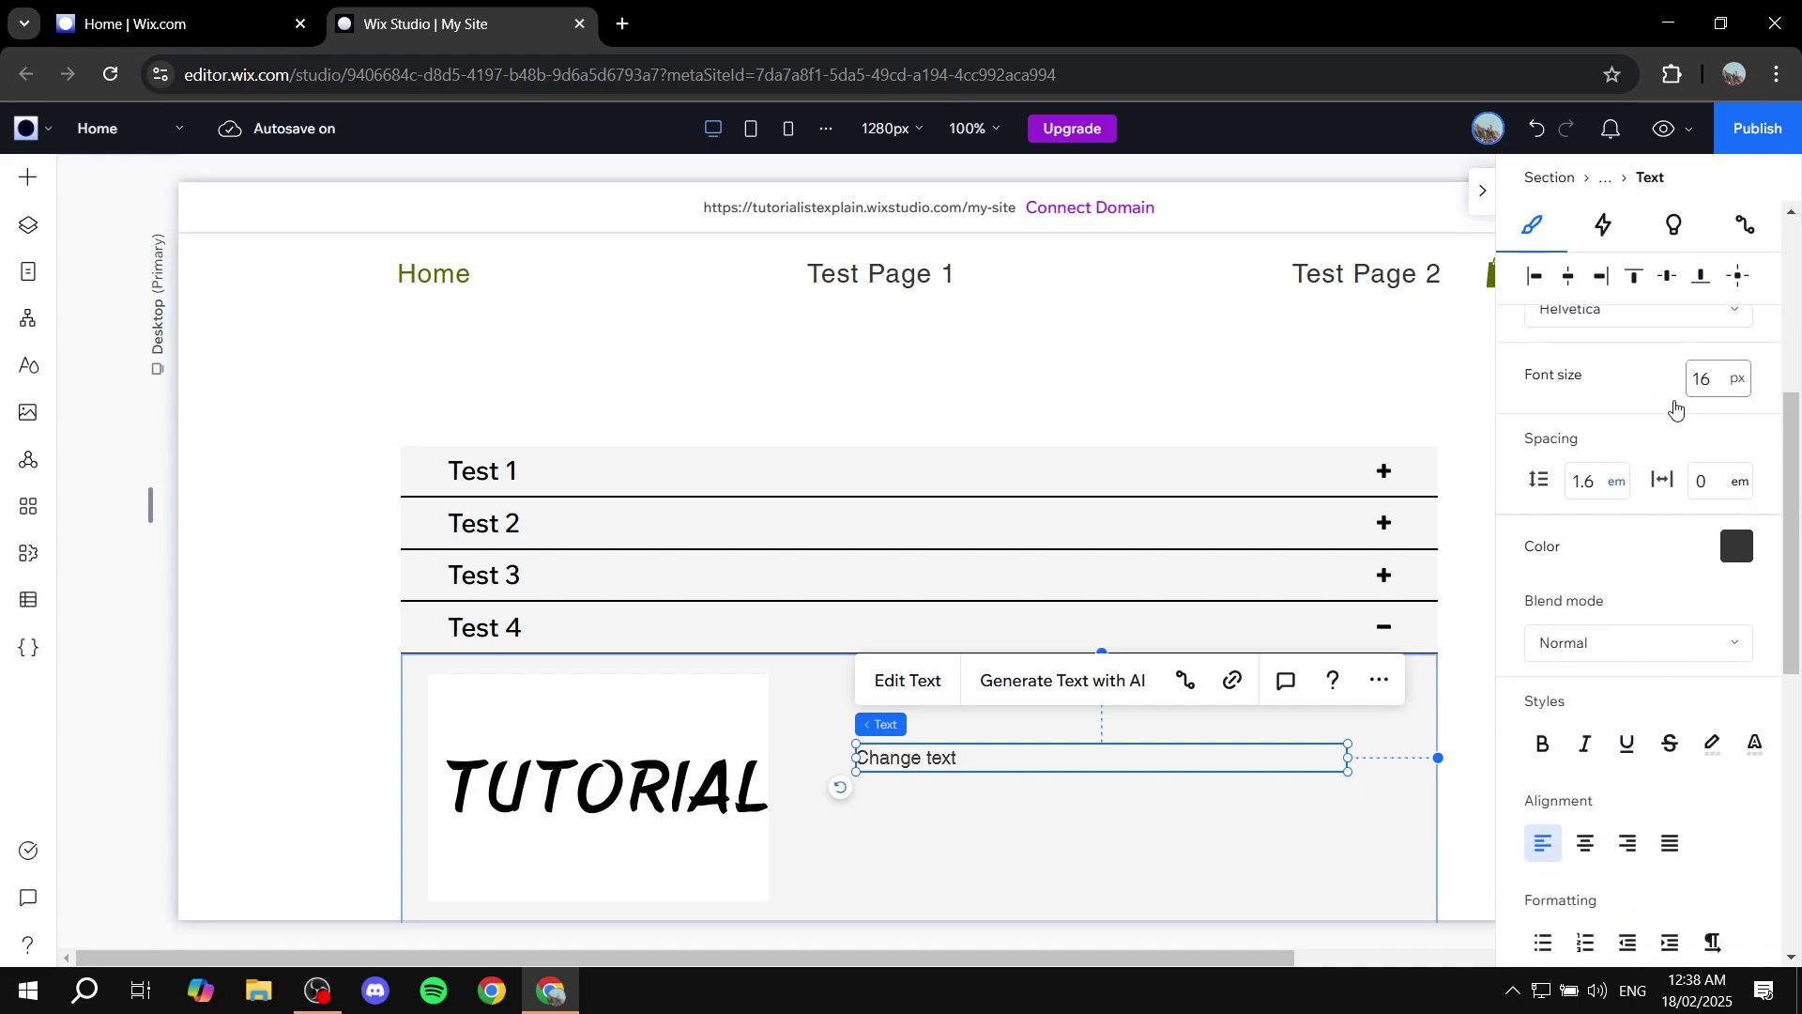
pyautogui.scroll(-2, 1667, 498)
pyautogui.scroll(5, 1674, 482)
pyautogui.click(1701, 613)
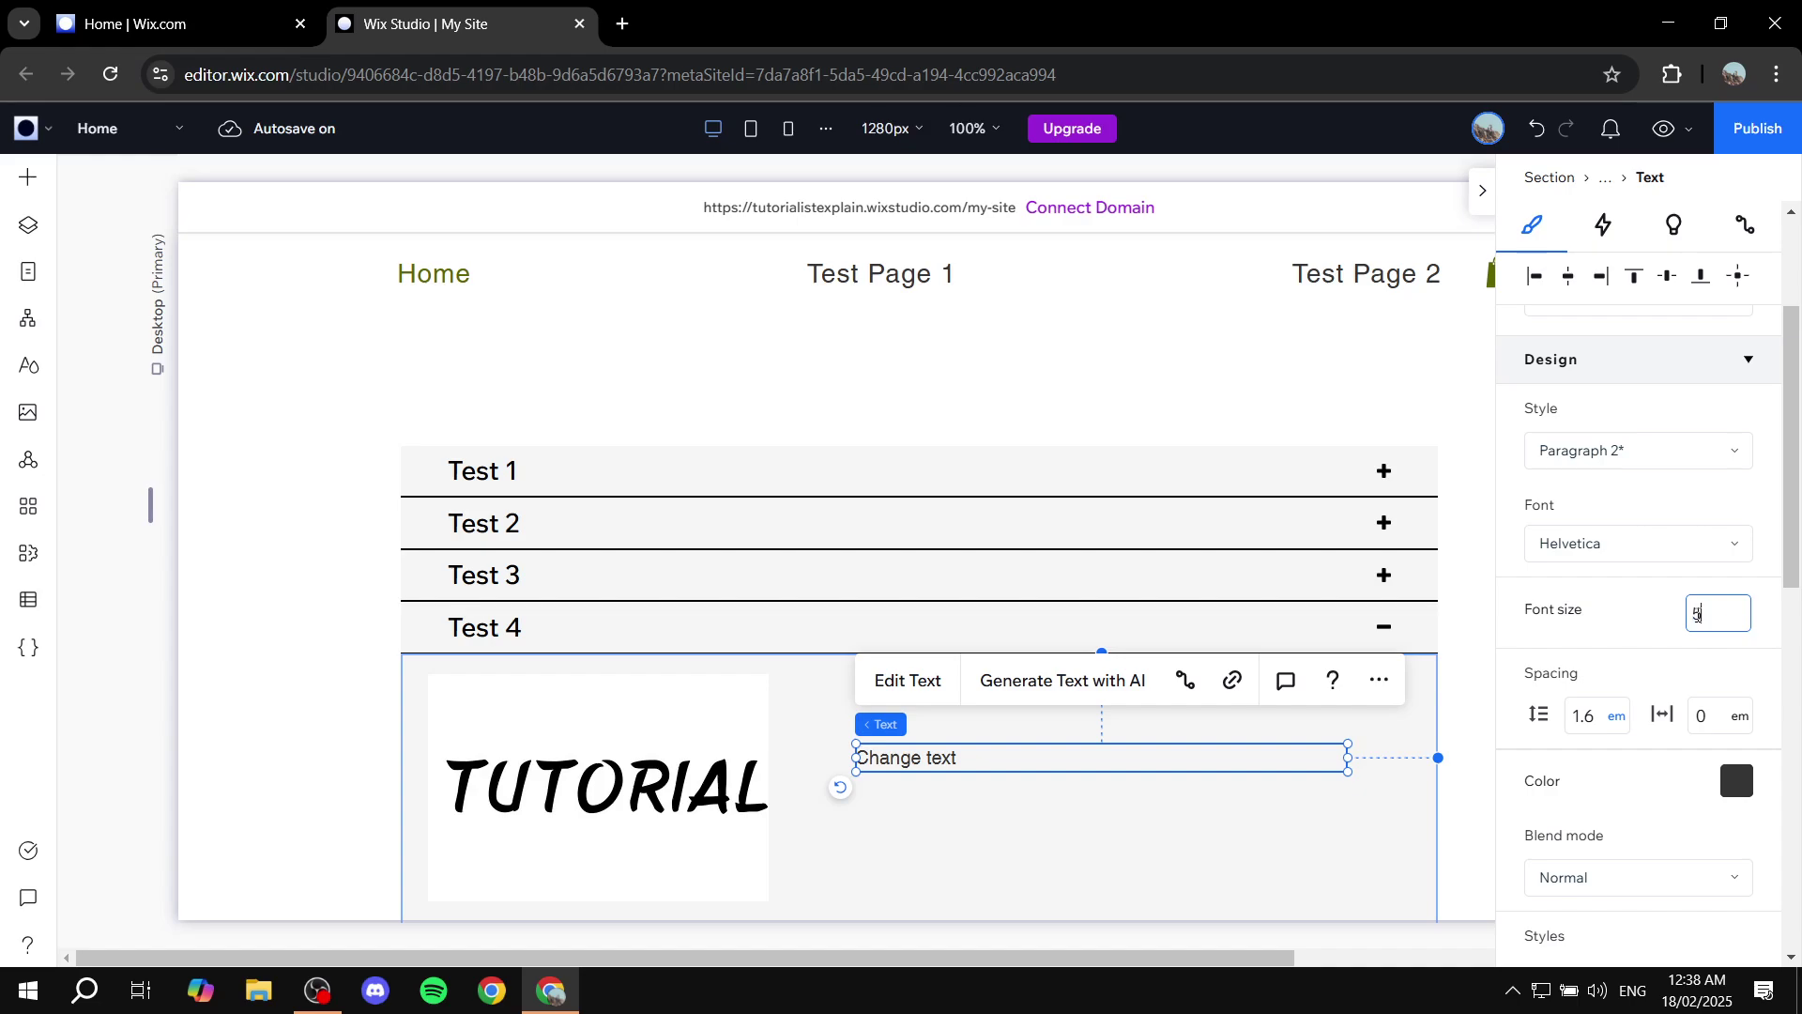
pyautogui.press('Return')
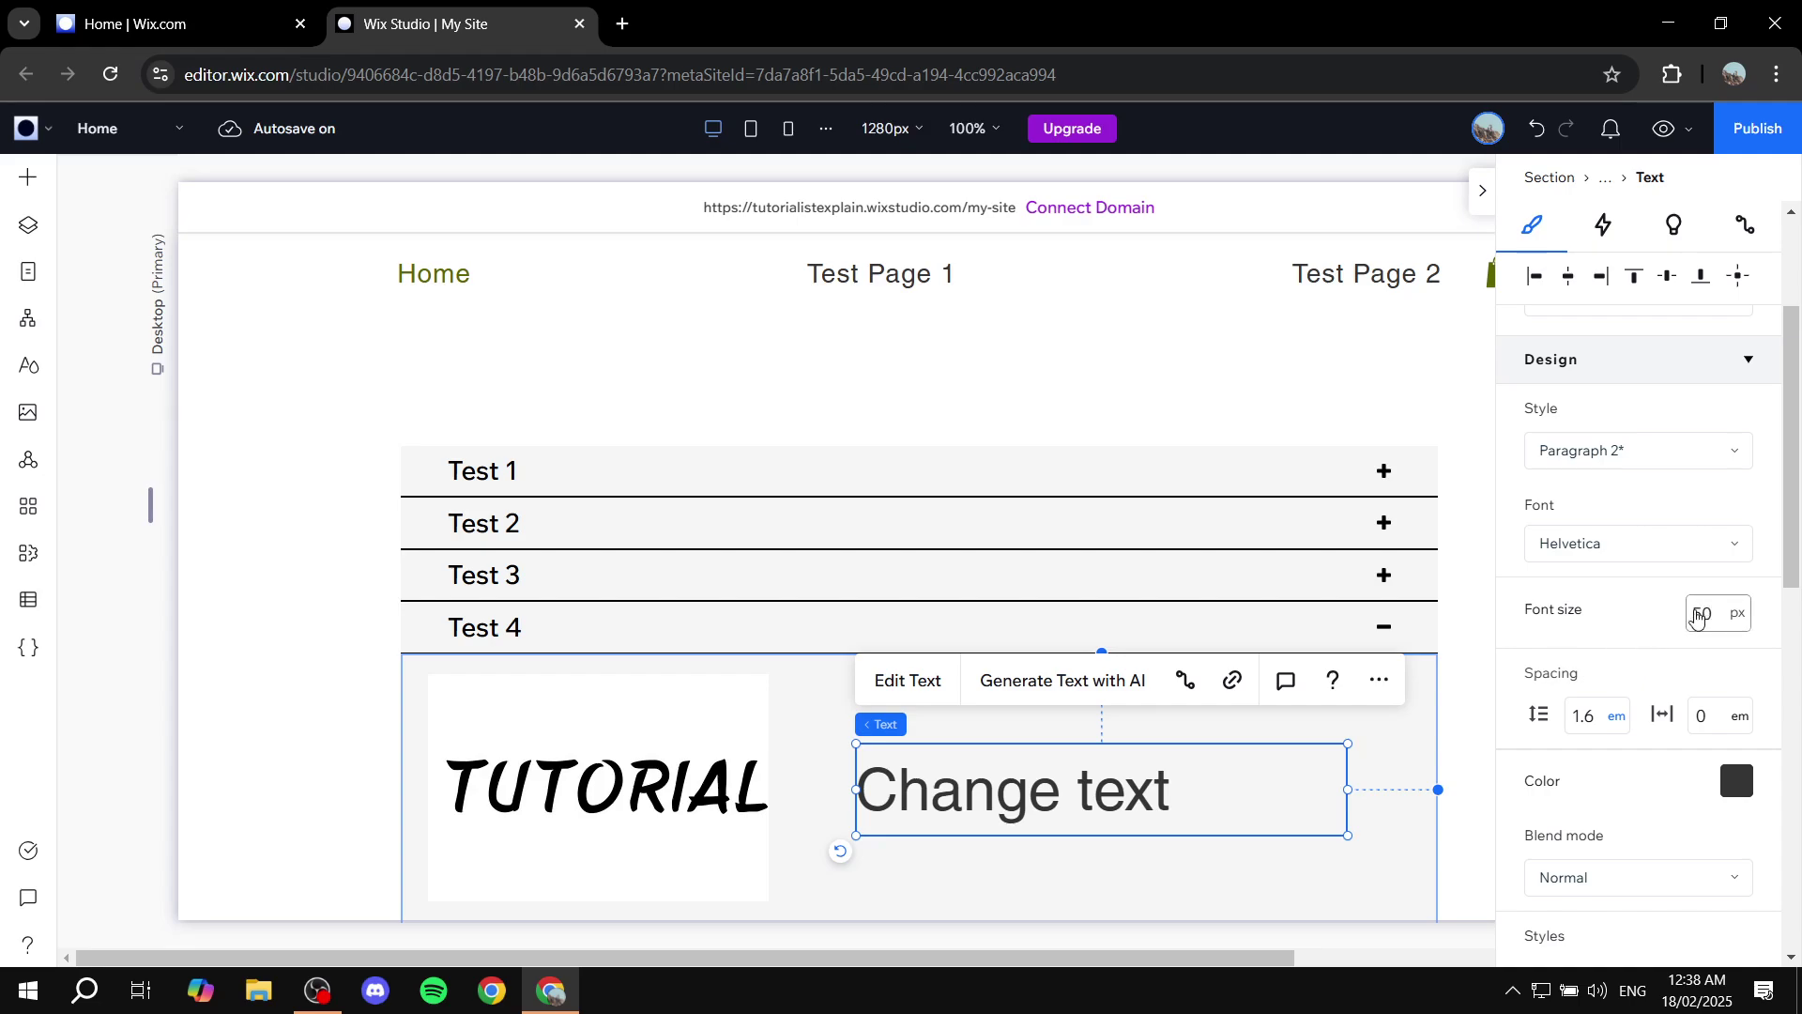
# Step: Make the "Change text" paragraph bold
pyautogui.scroll(-1, 1657, 507)
pyautogui.scroll(-2, 1634, 460)
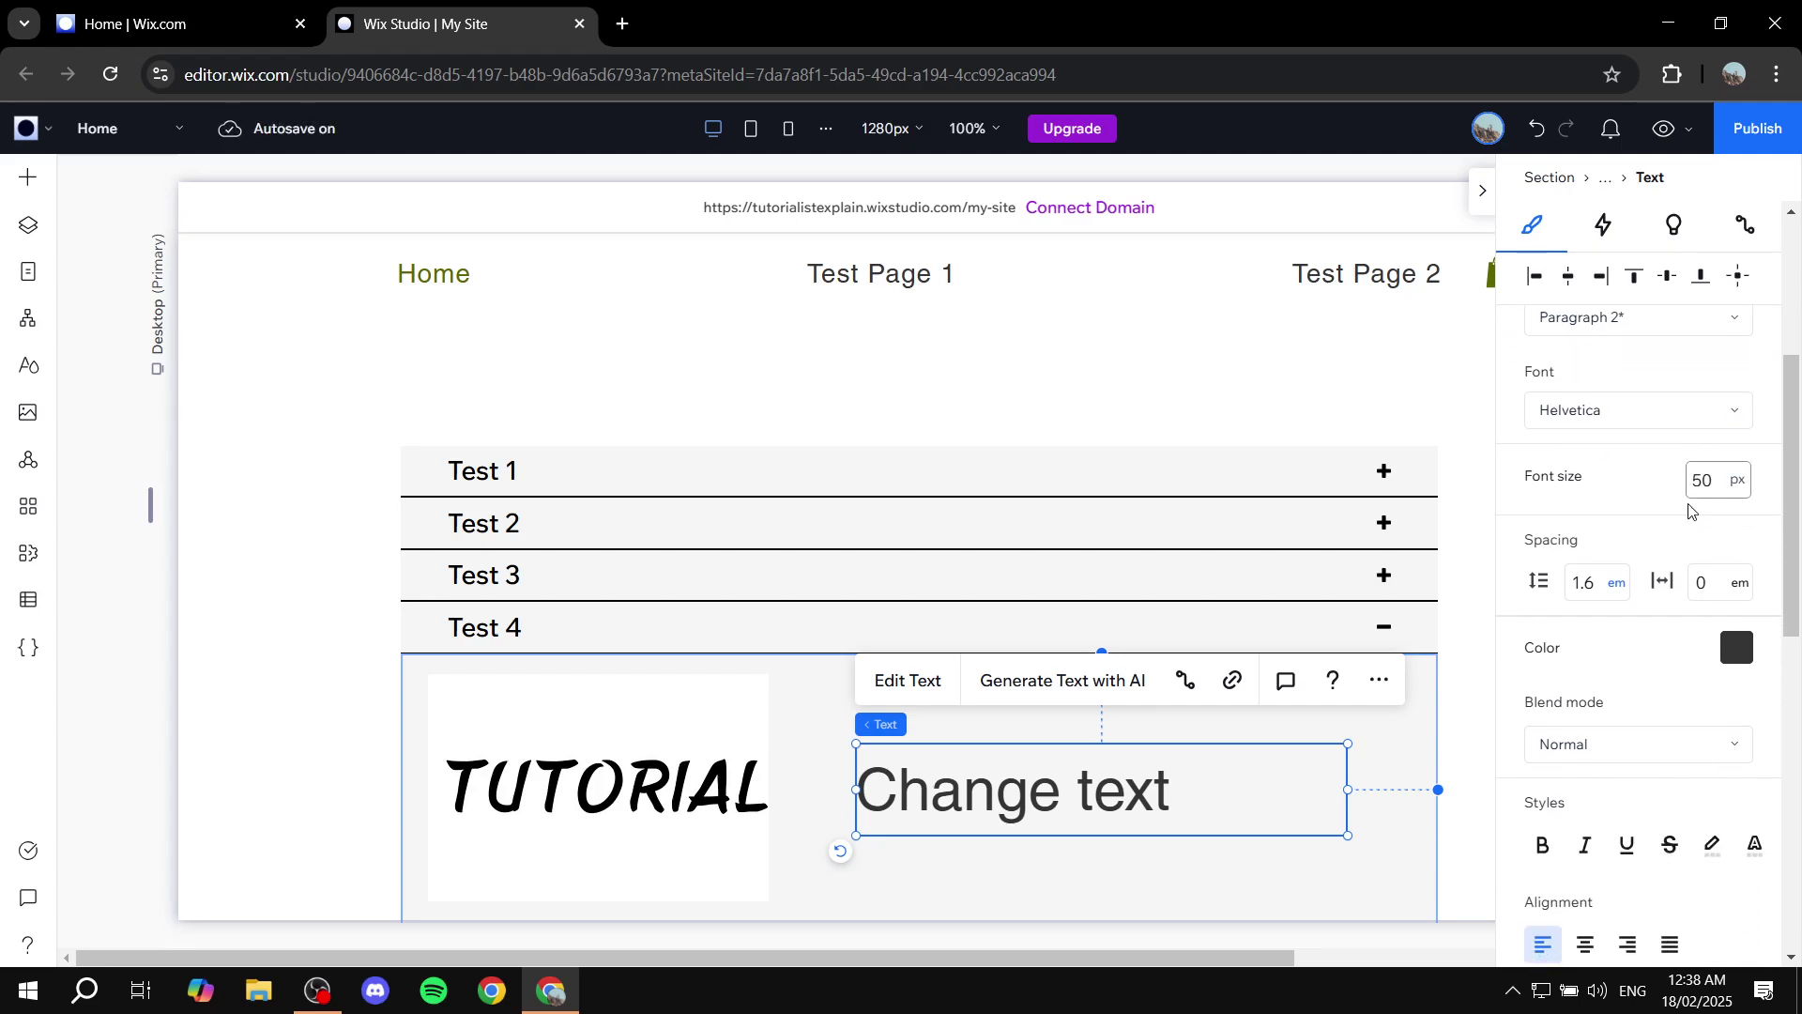
pyautogui.scroll(-2, 1732, 582)
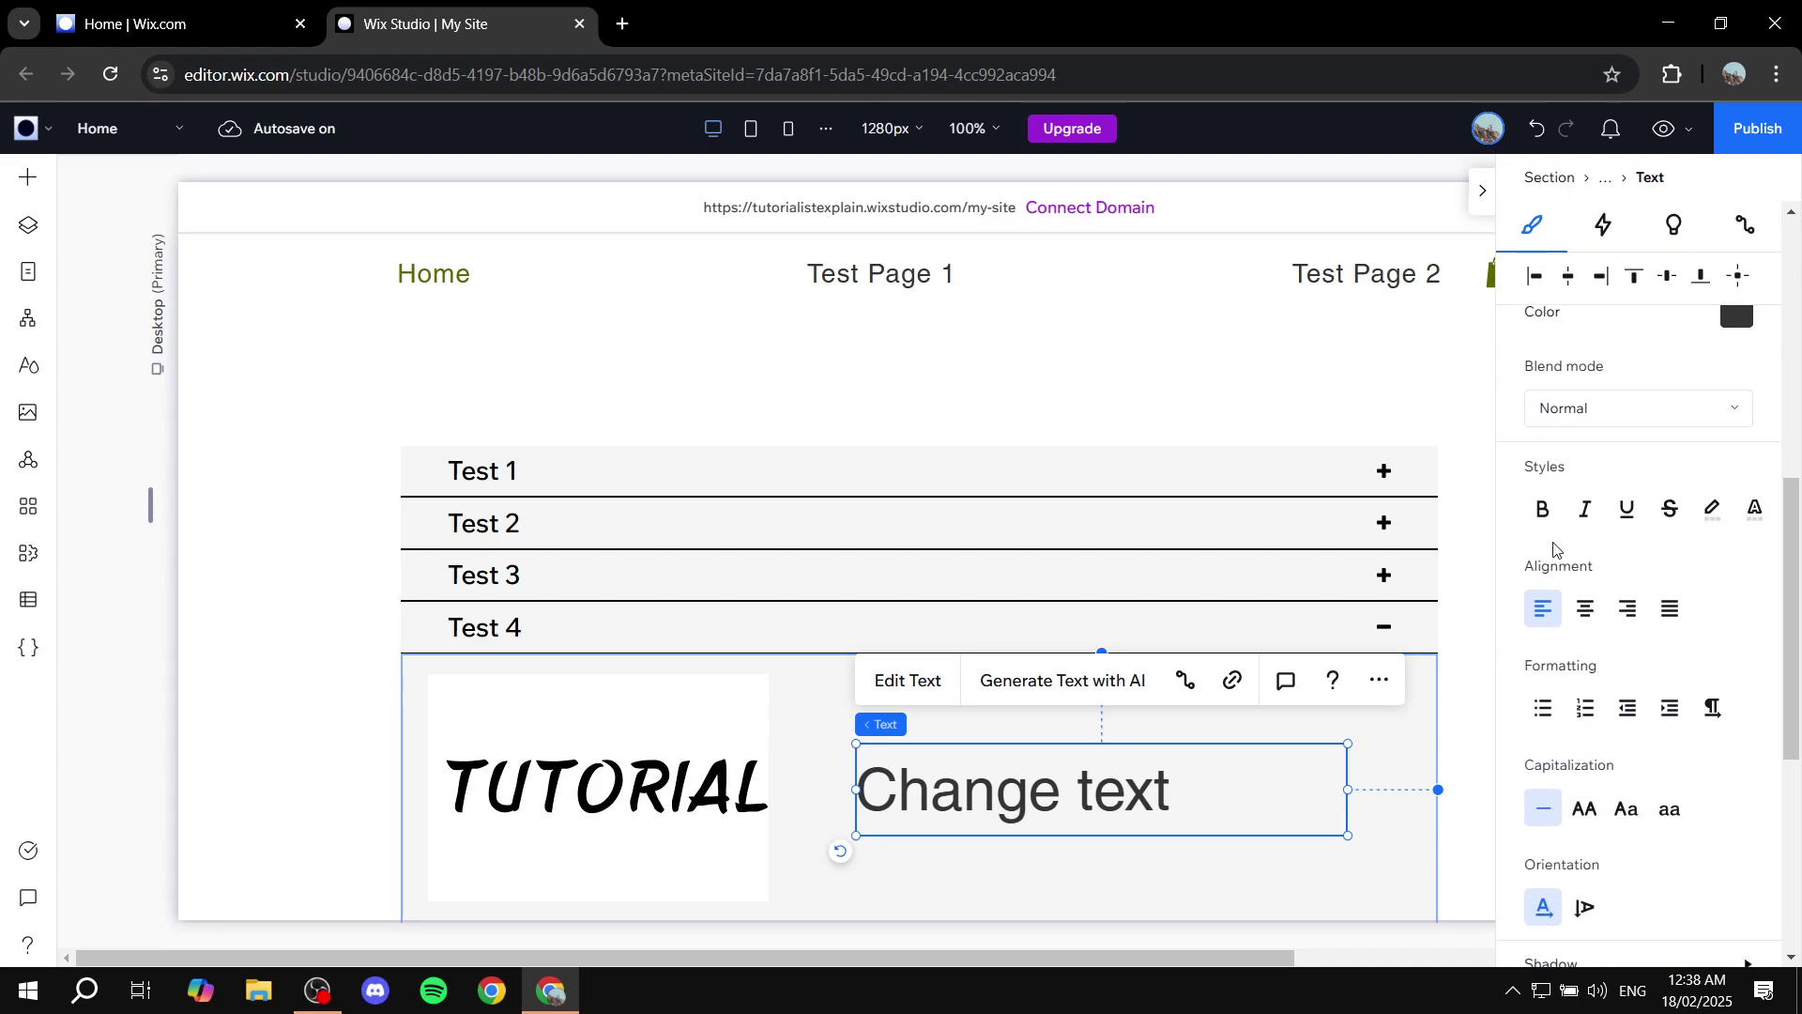
pyautogui.click(1542, 514)
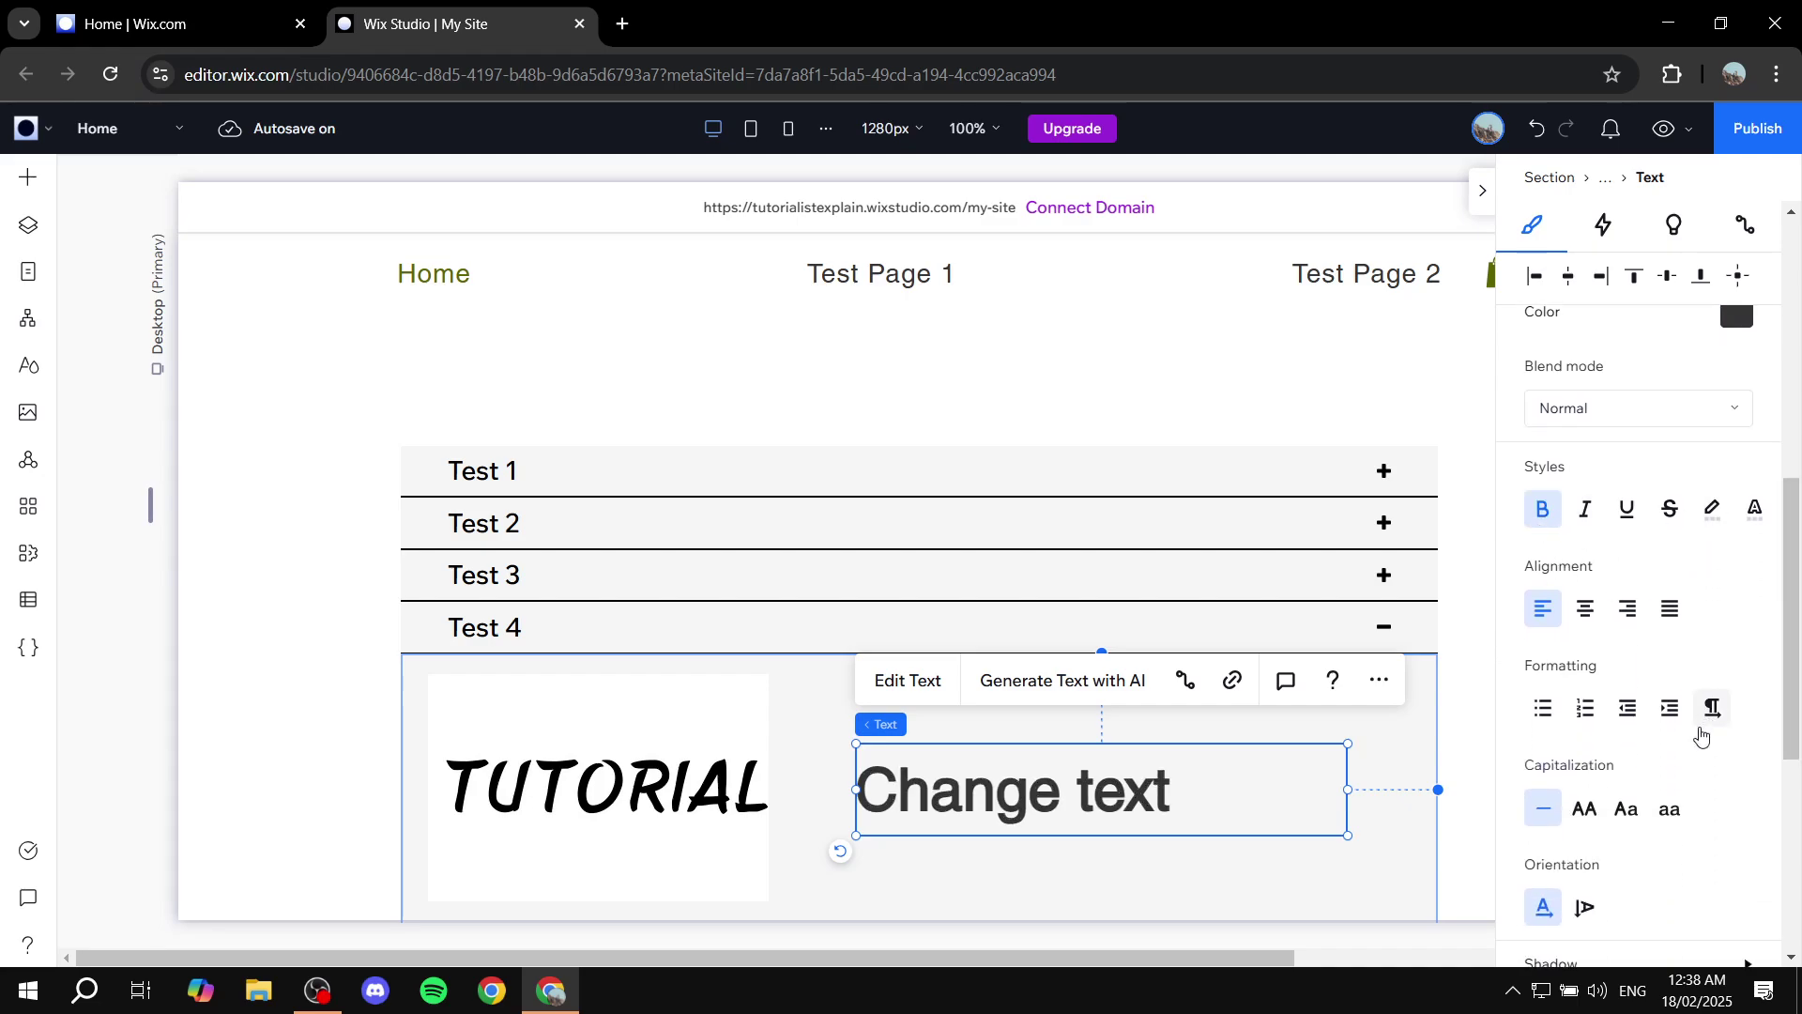
pyautogui.scroll(-5, 1690, 658)
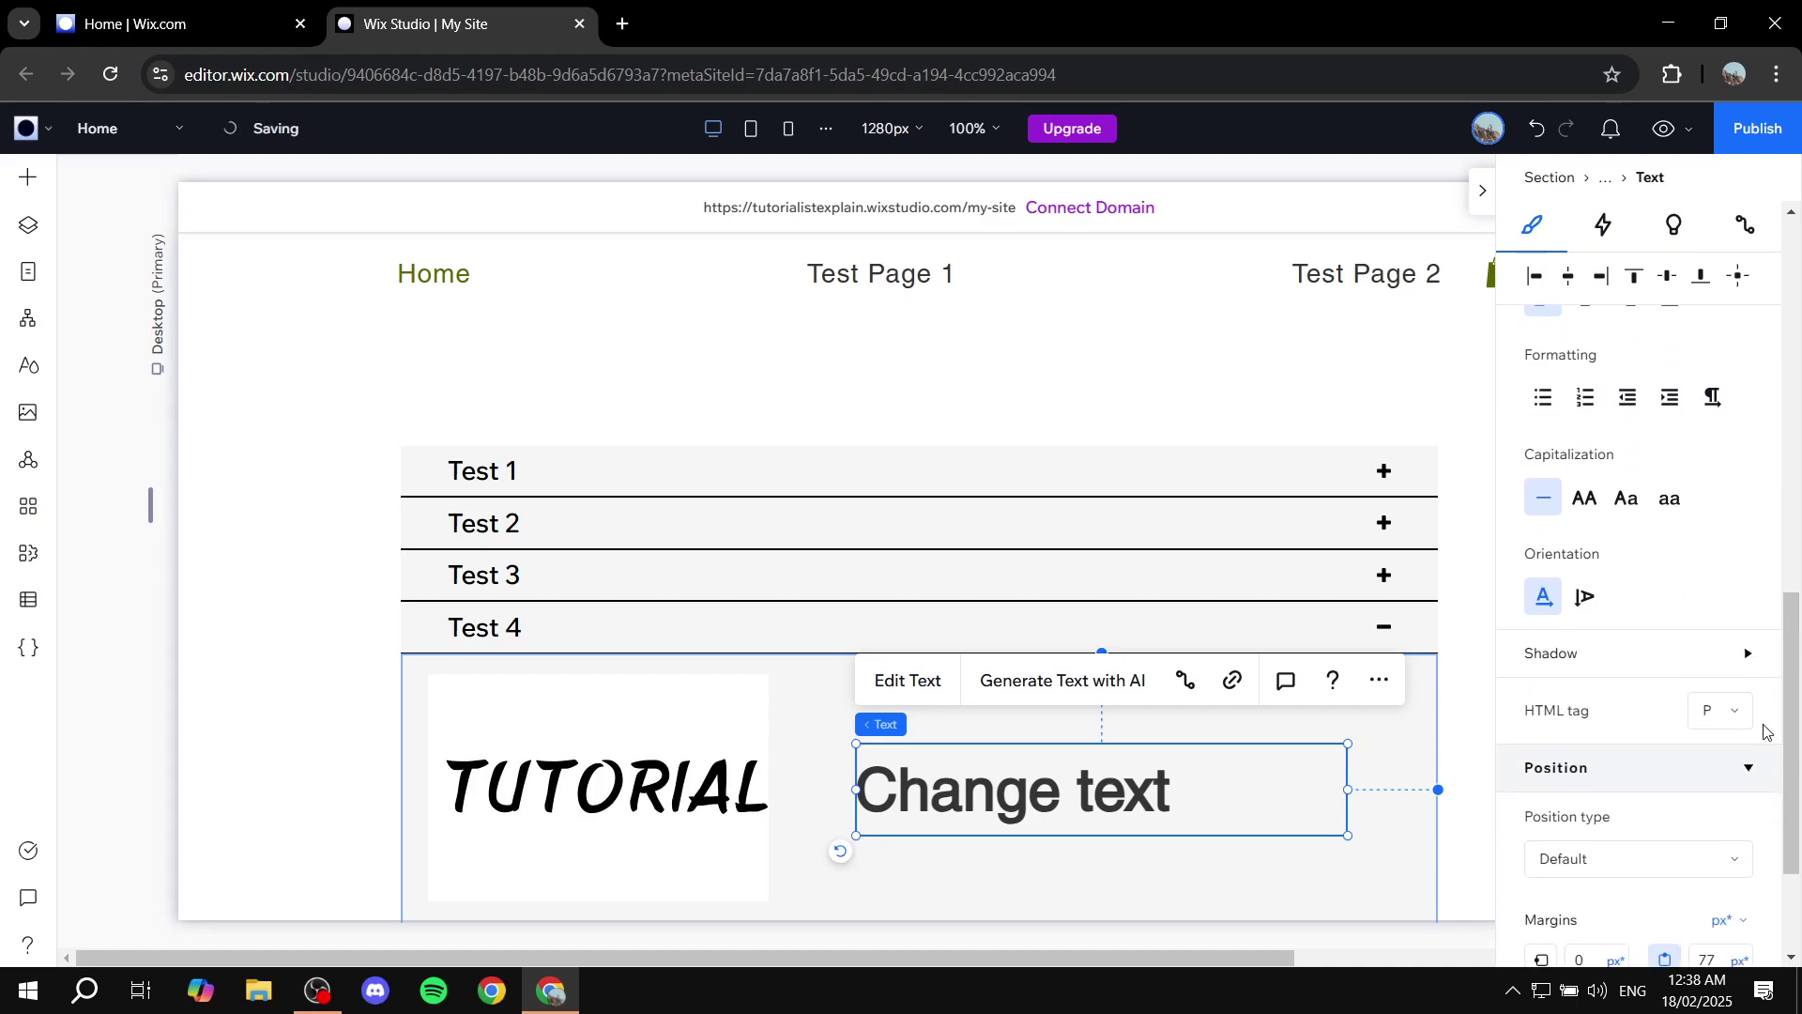
pyautogui.scroll(6, 1704, 638)
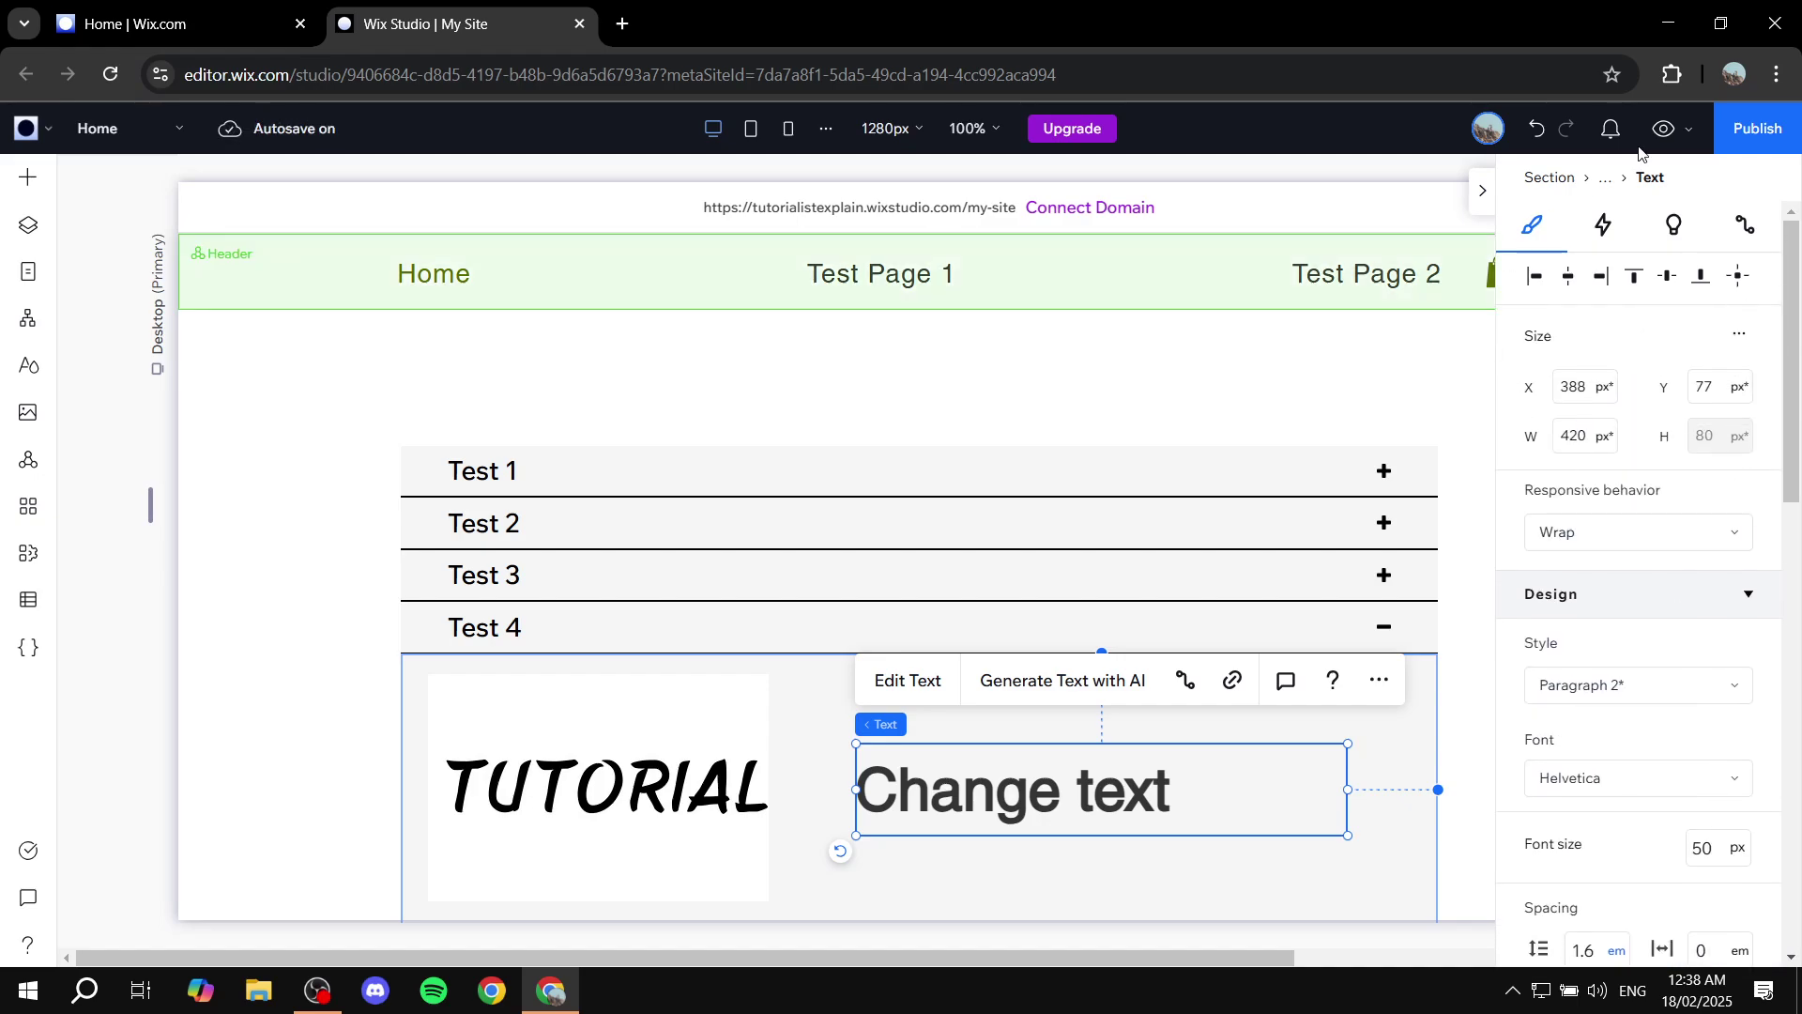
pyautogui.click(1475, 192)
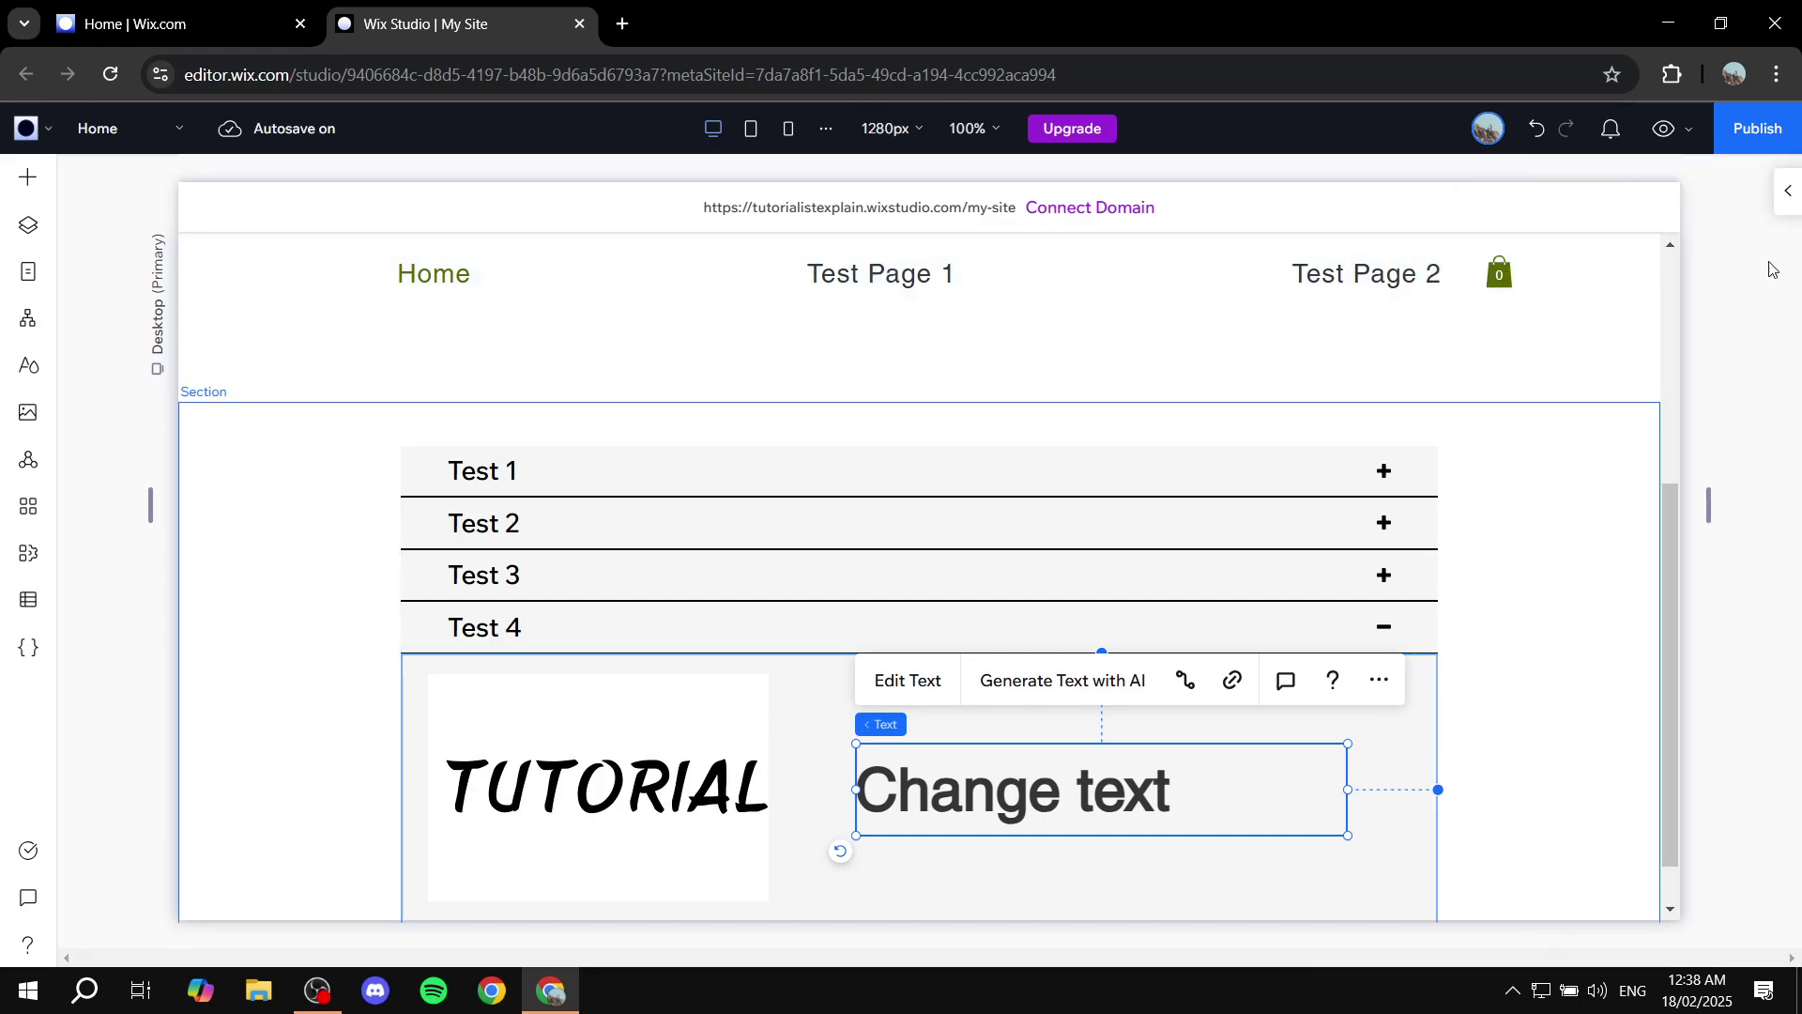
pyautogui.click(1783, 194)
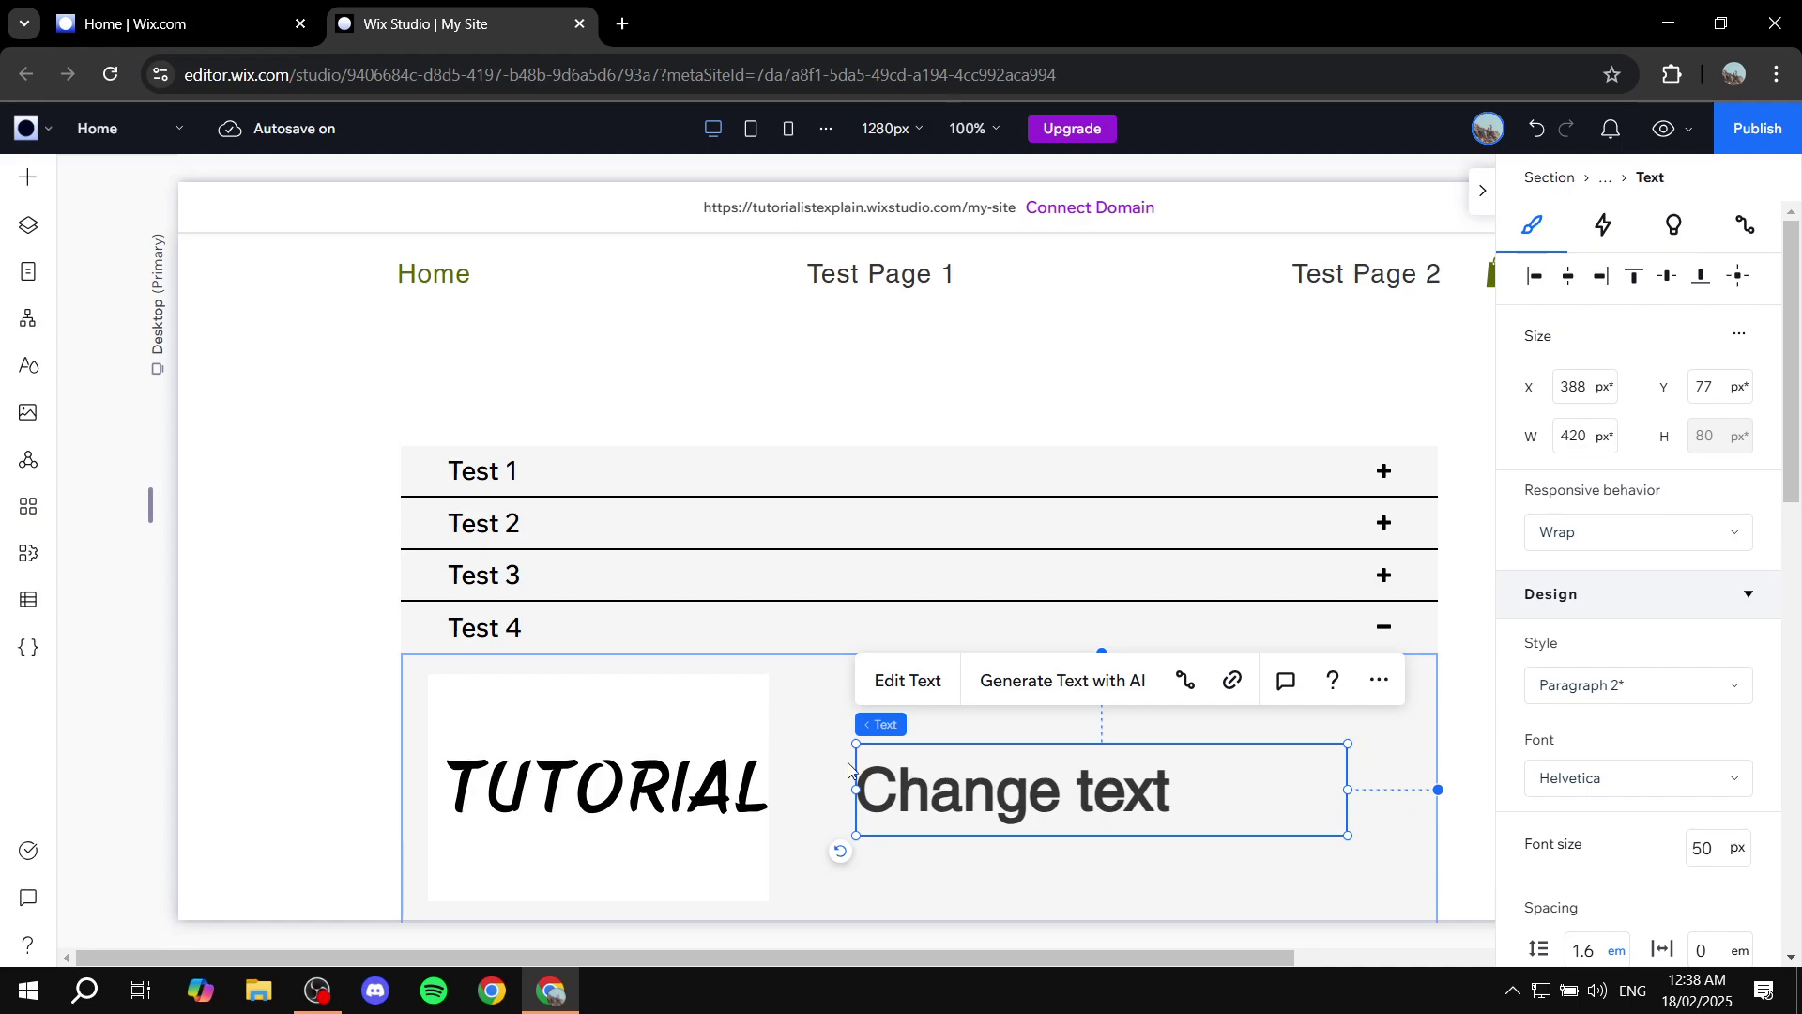
# Step: Expand the Test 3 item from the accordion's item list and close the list
pyautogui.click(912, 879)
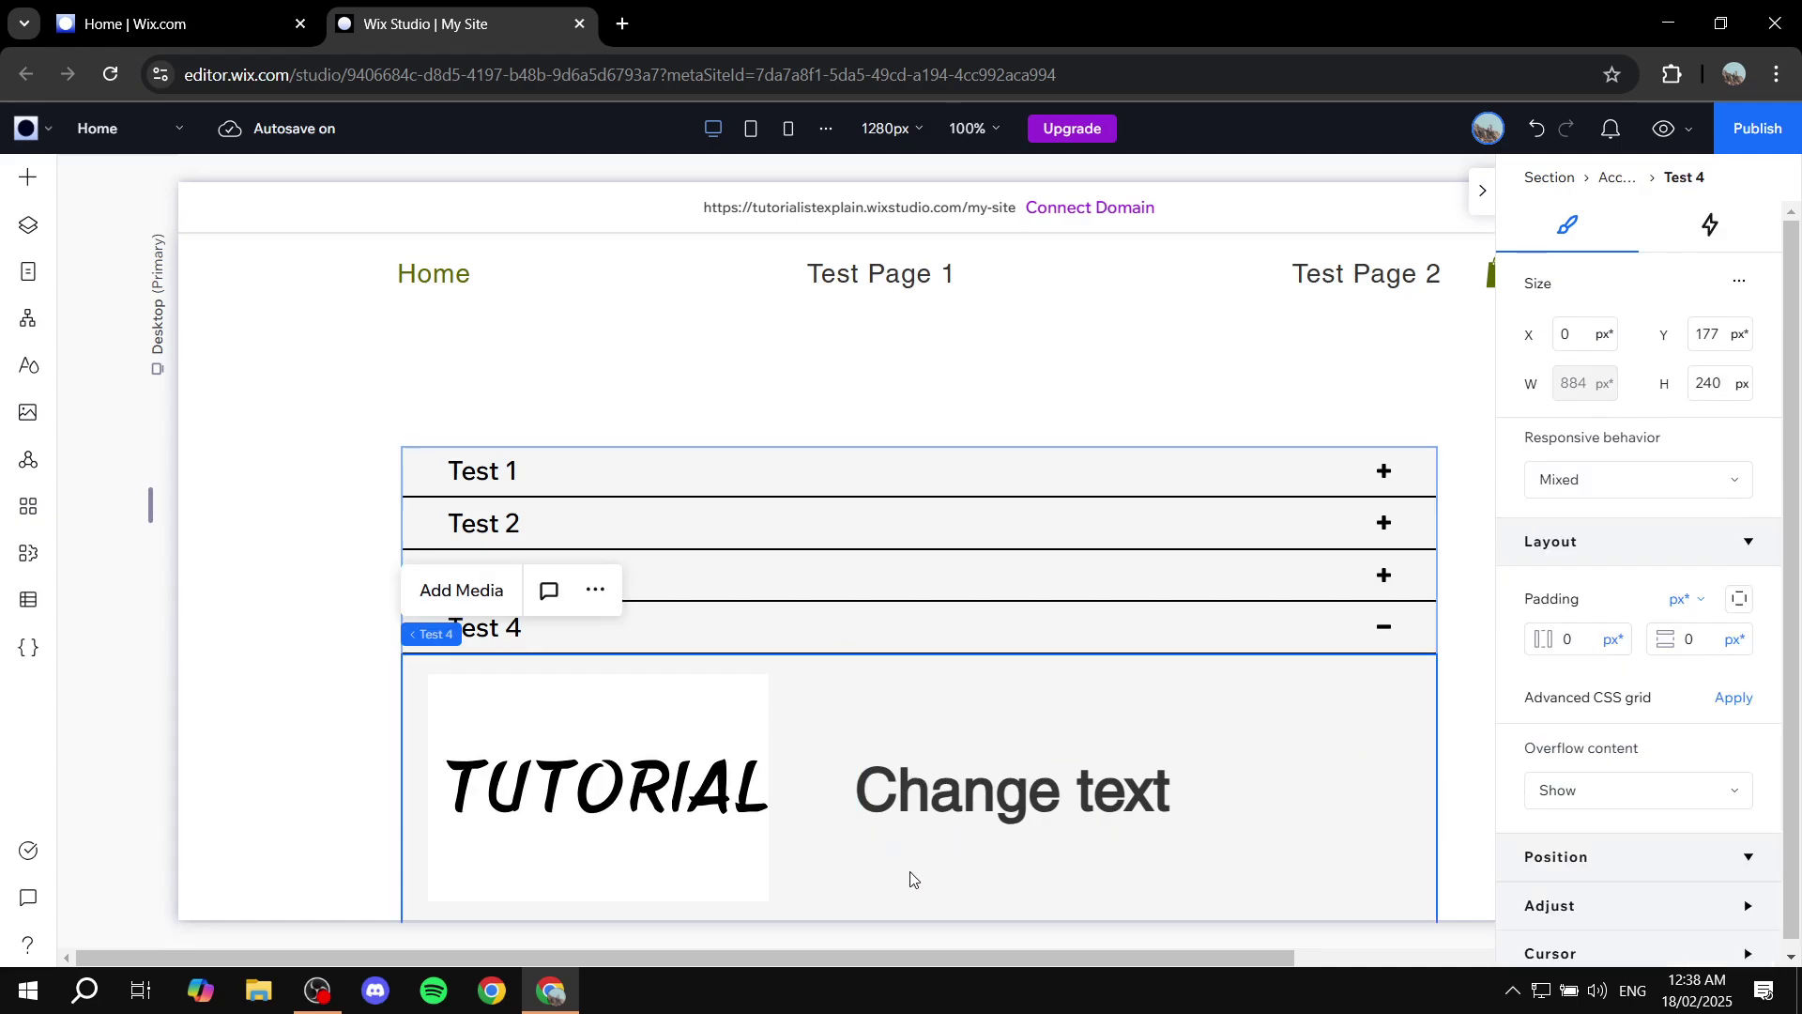
pyautogui.scroll(-1, 912, 880)
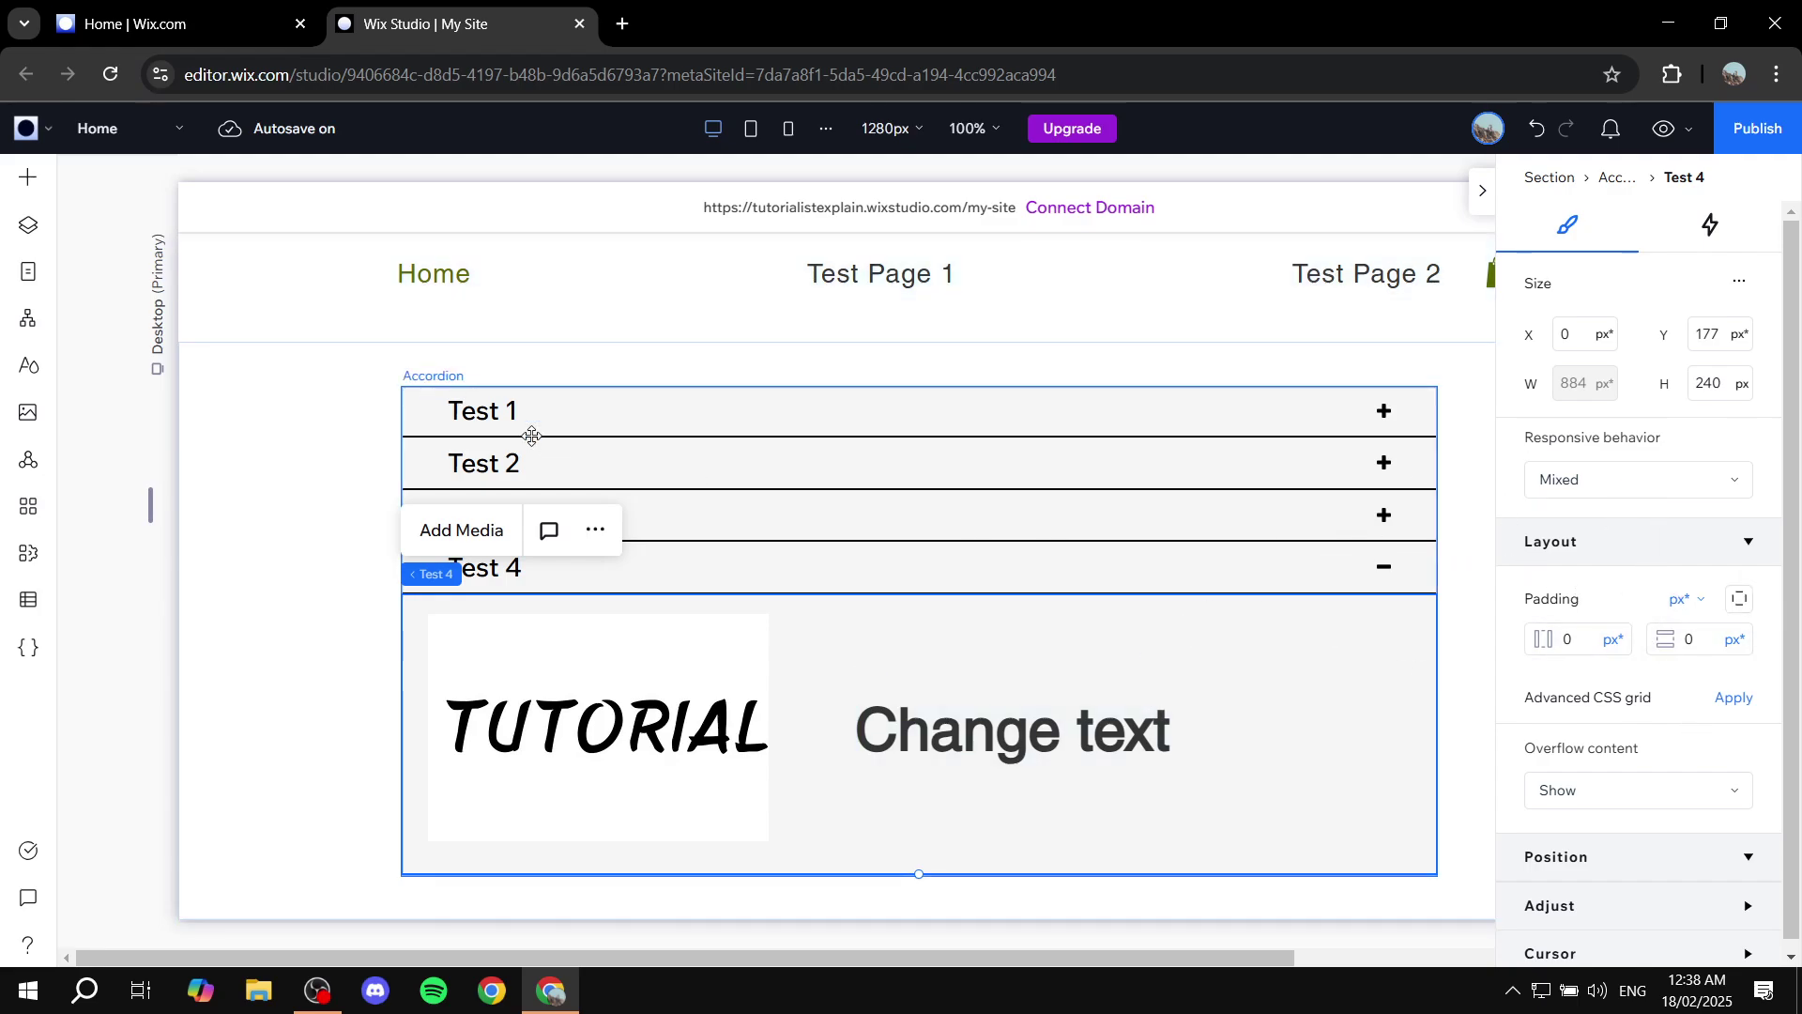
pyautogui.click(776, 370)
pyautogui.click(789, 479)
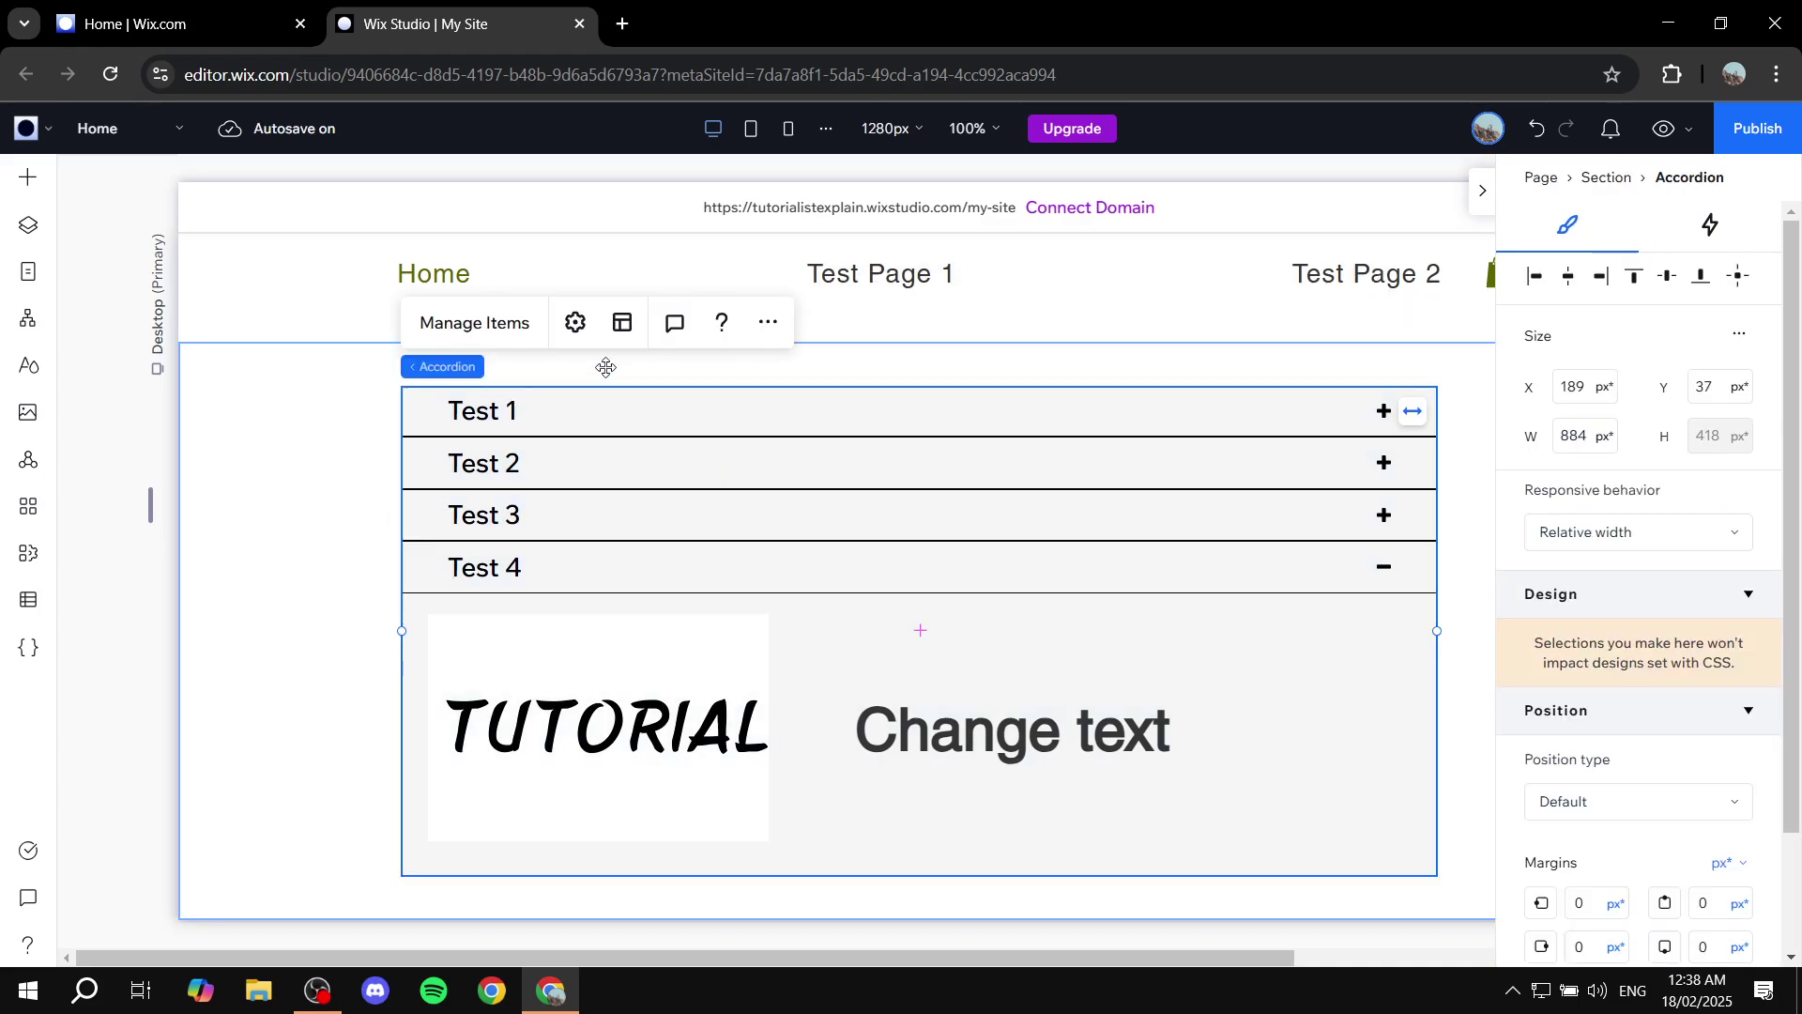
pyautogui.click(482, 323)
pyautogui.click(97, 430)
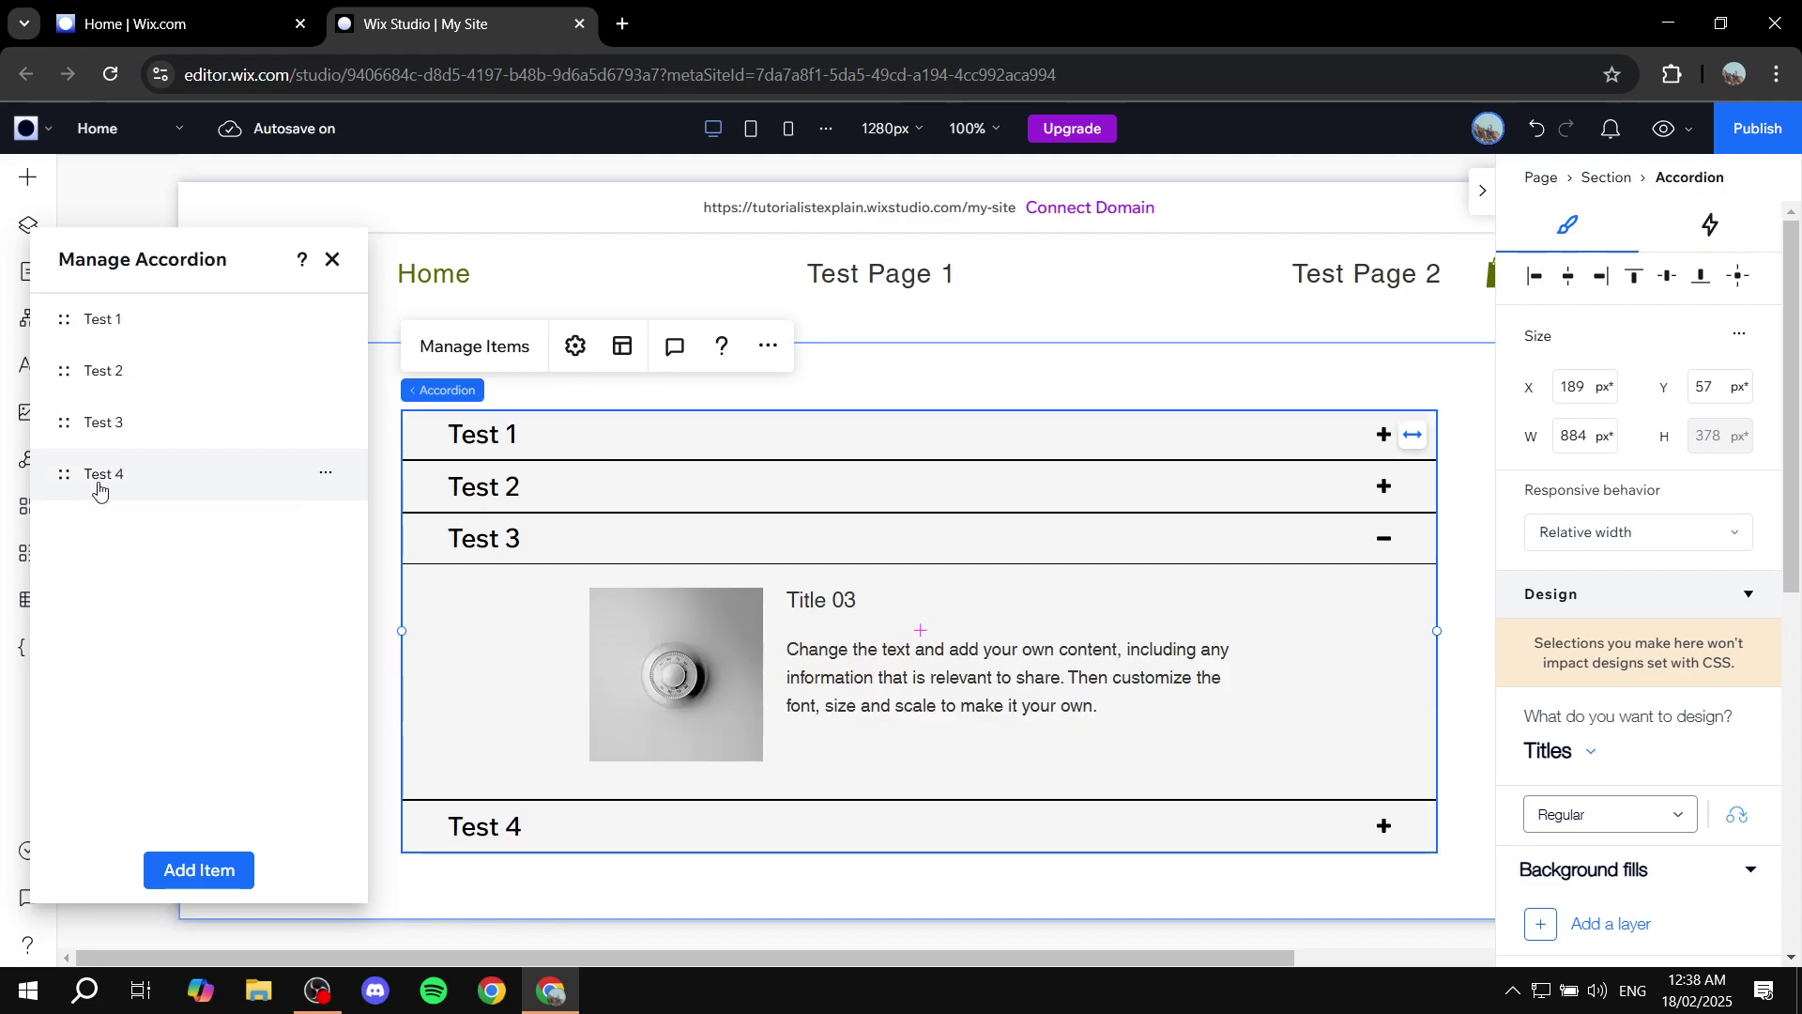
pyautogui.click(332, 260)
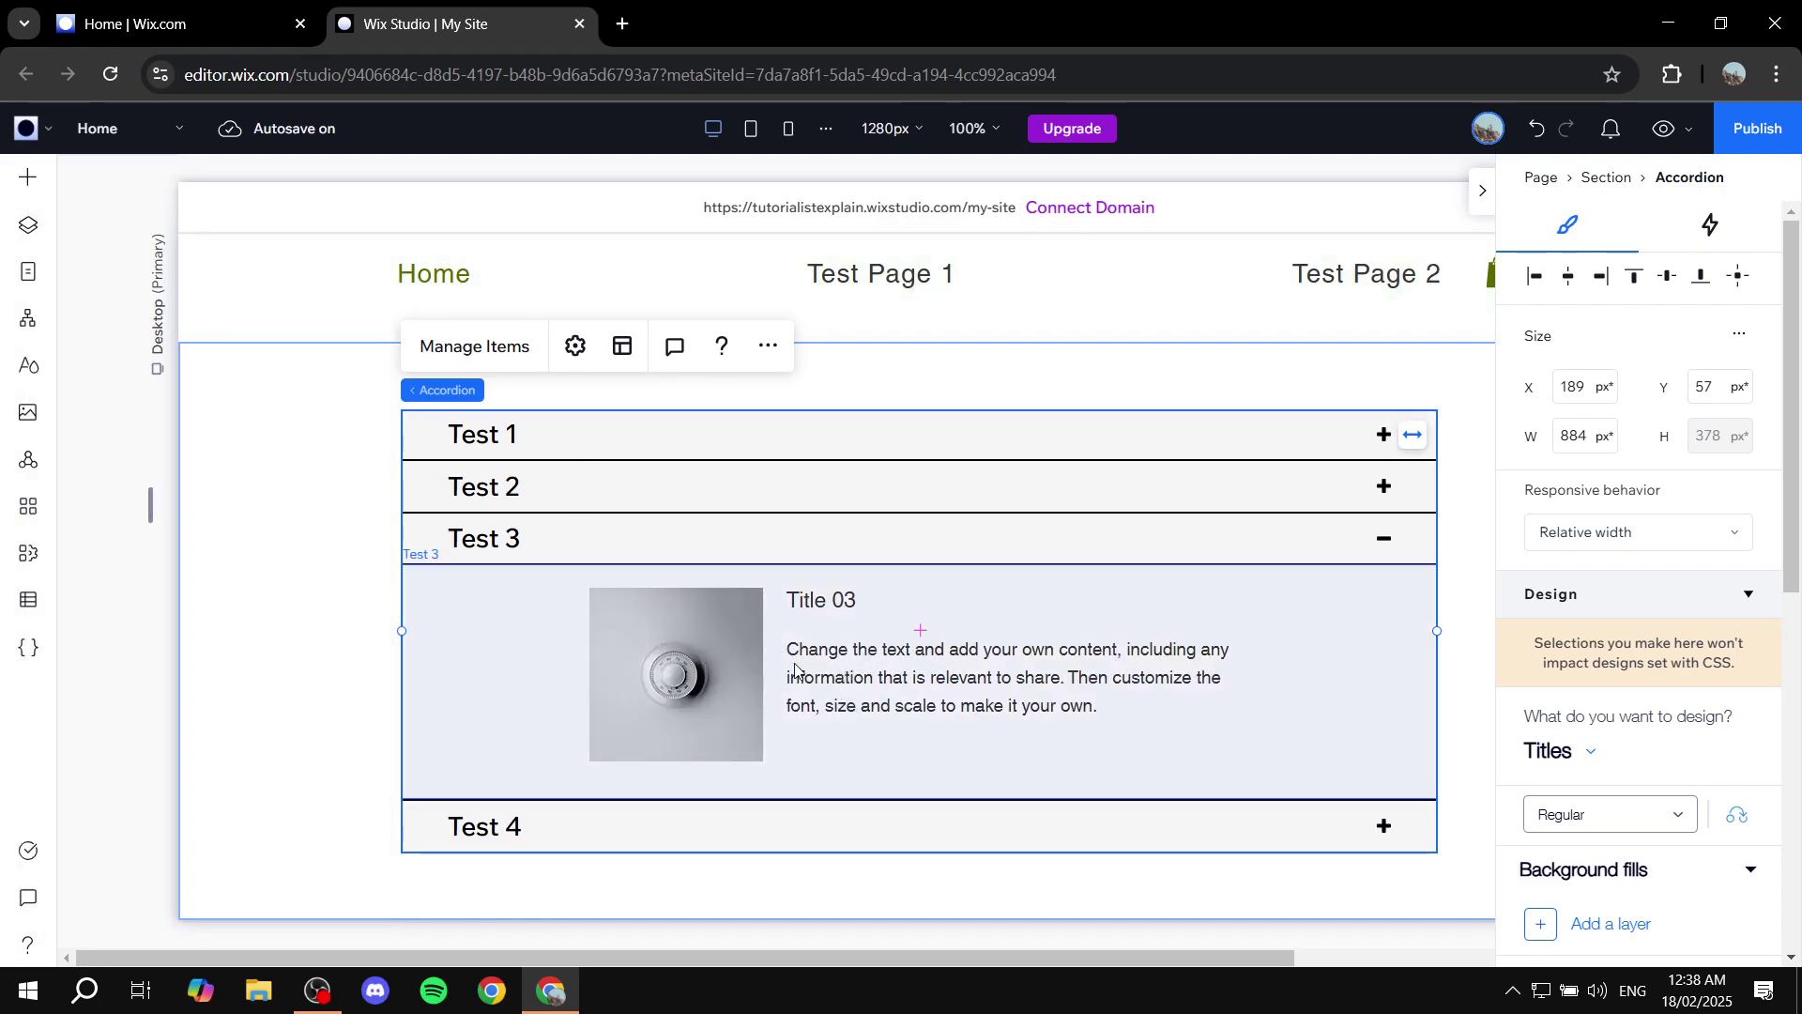
# Step: Examine the editable contents of Test 3 by selecting its image and opening its paragraph for editing
pyautogui.click(683, 639)
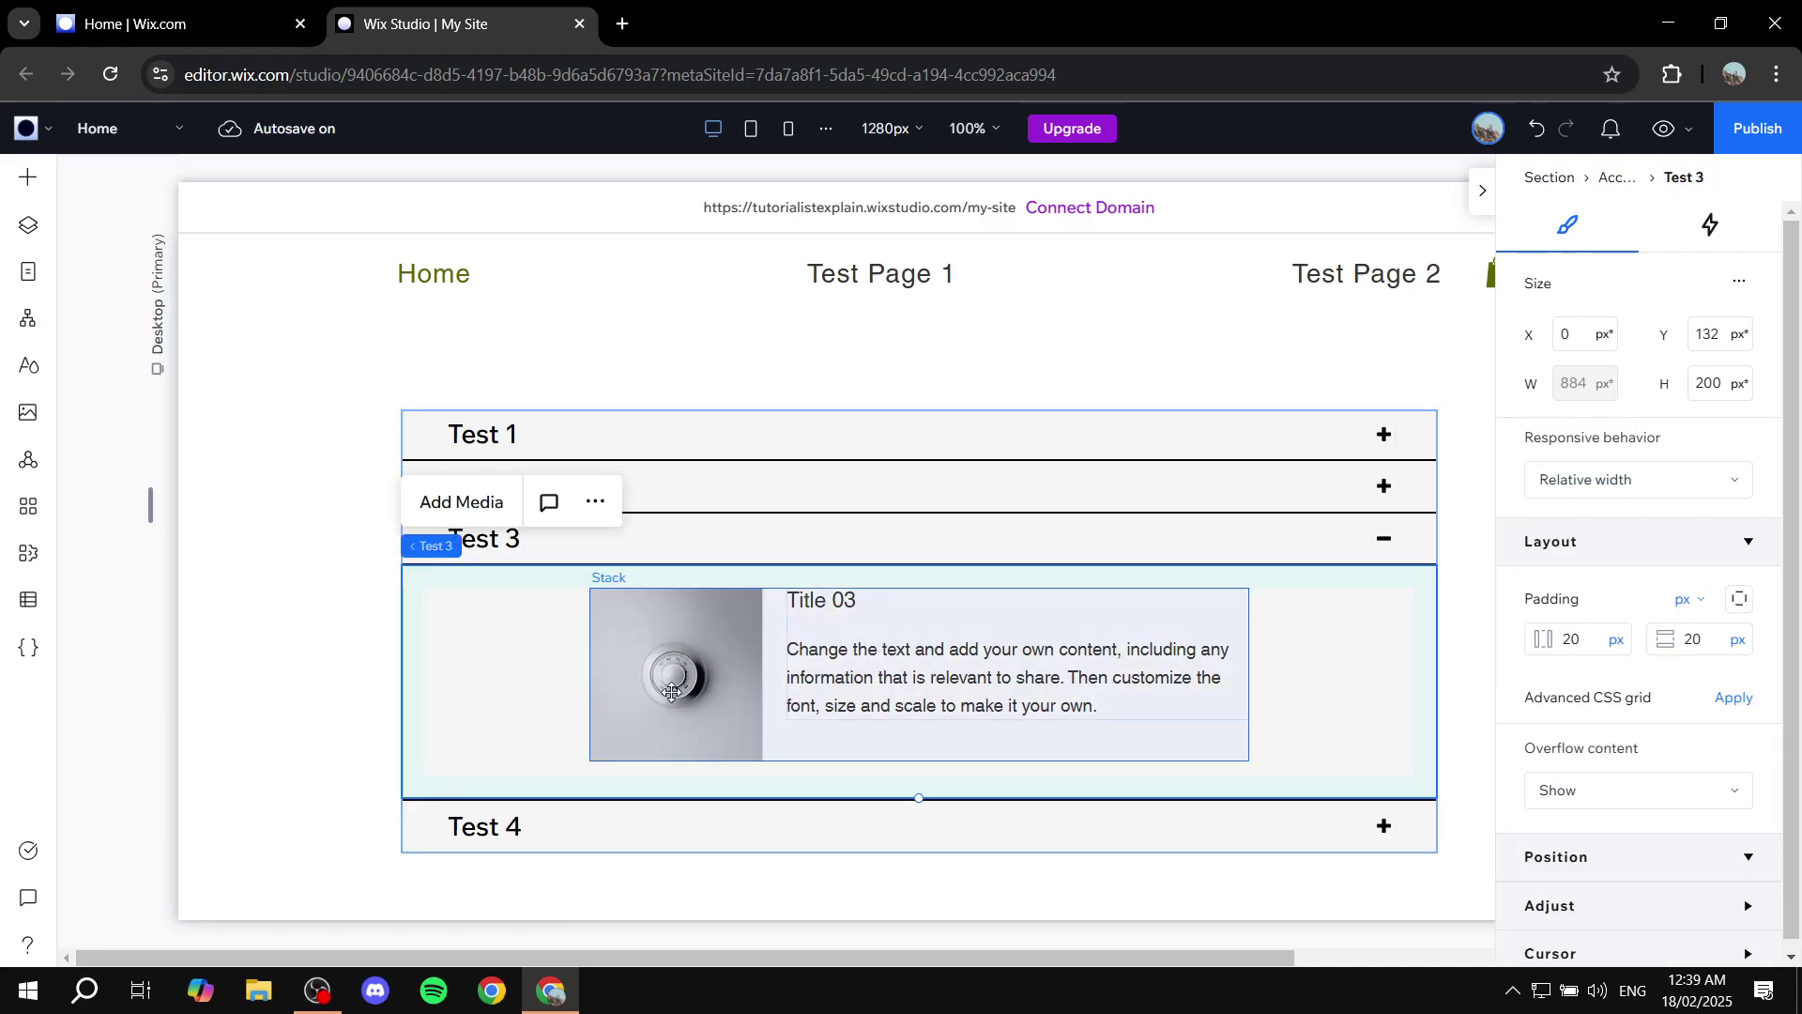
pyautogui.click(700, 626)
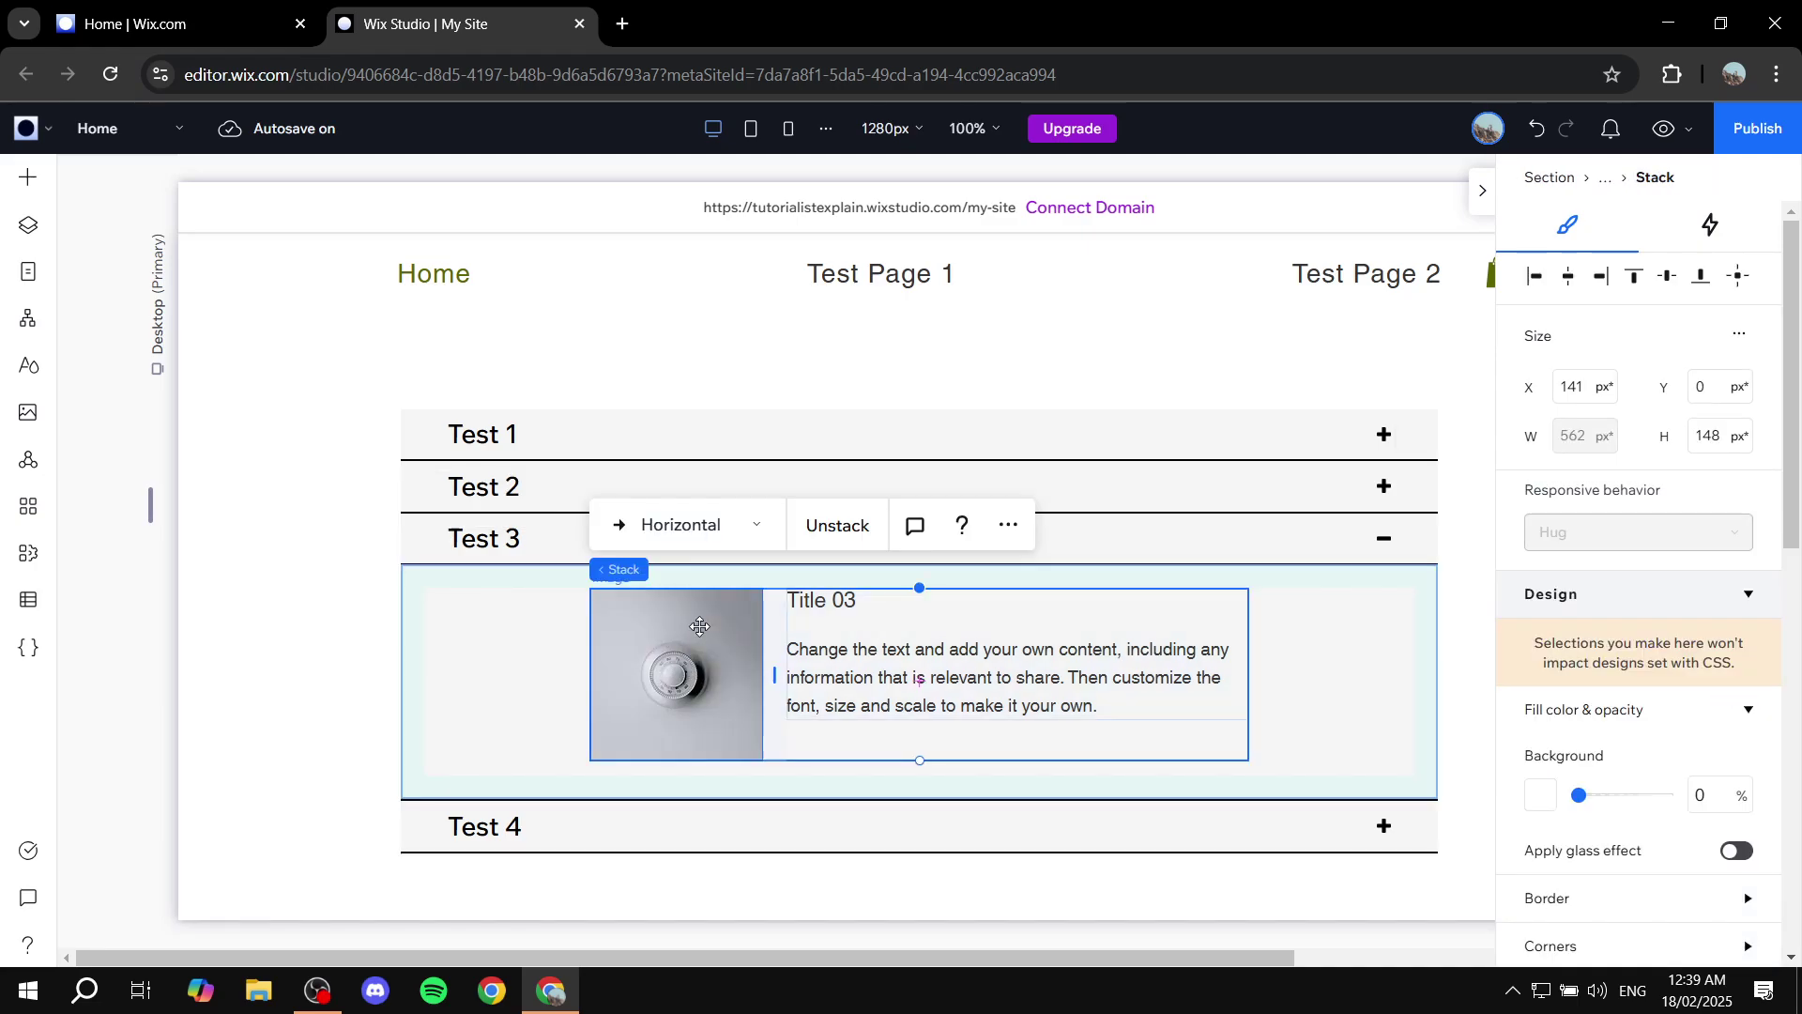
pyautogui.click(704, 683)
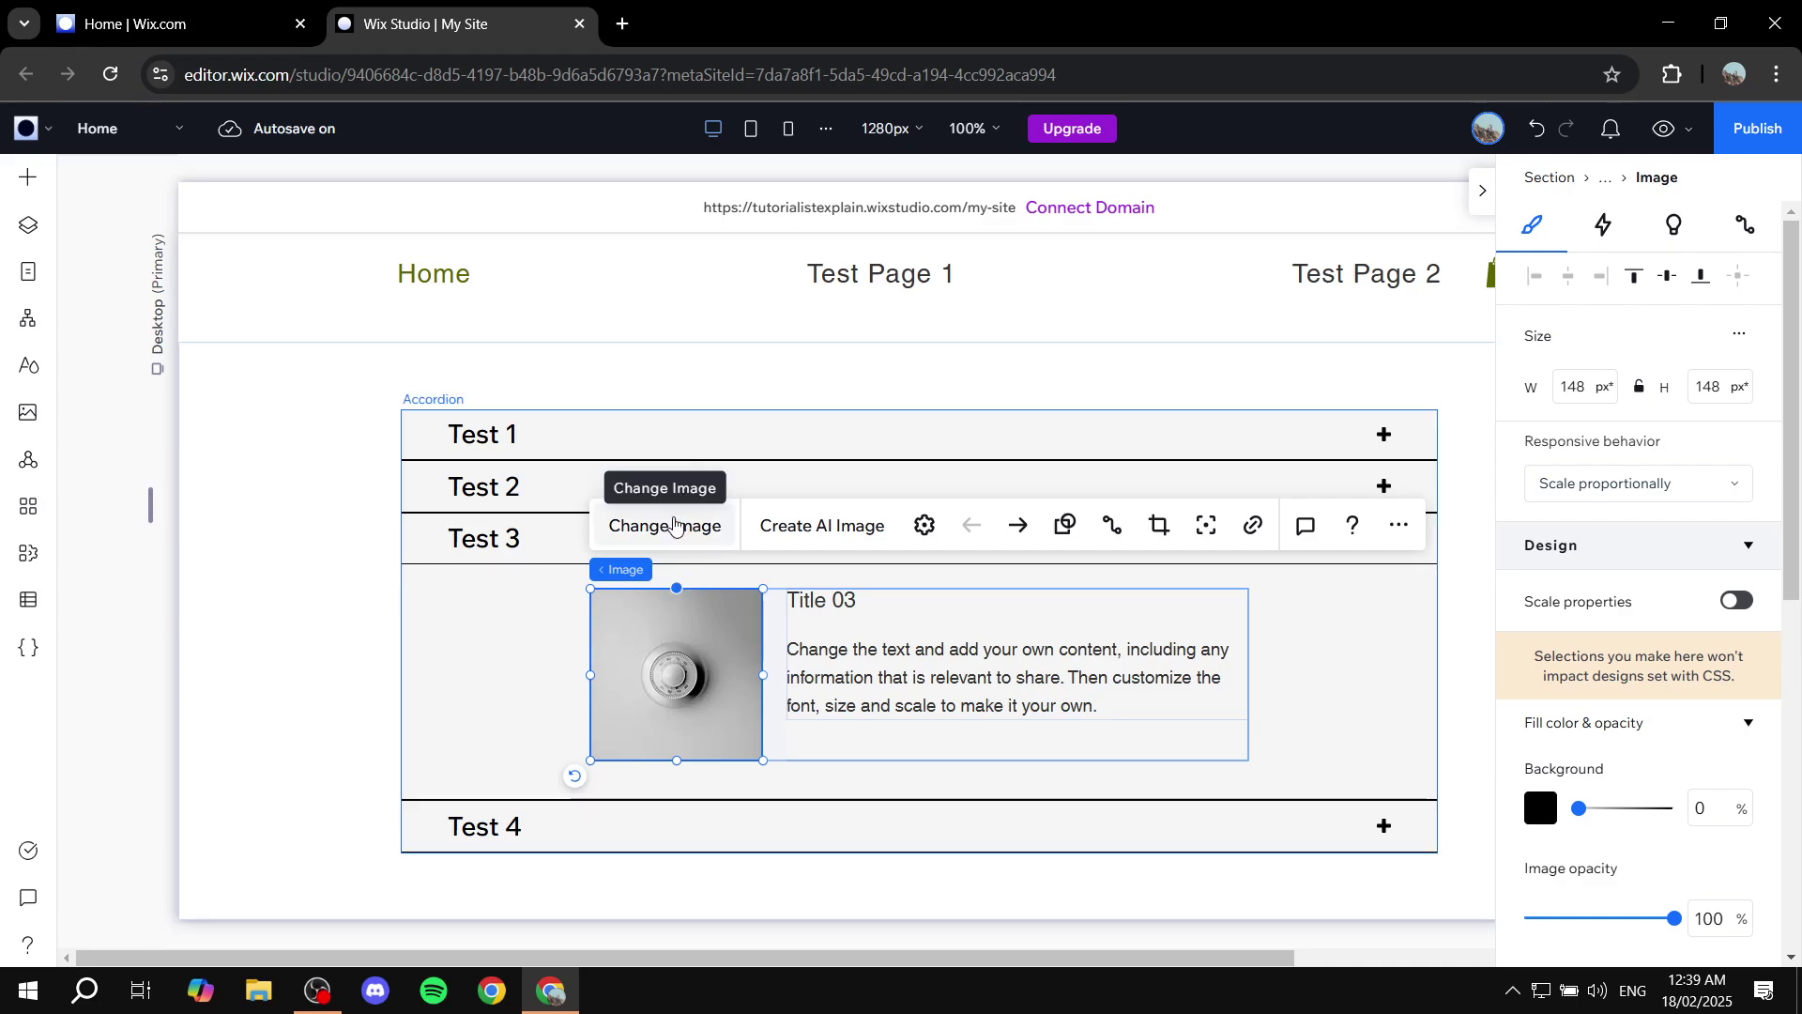
pyautogui.click(998, 696)
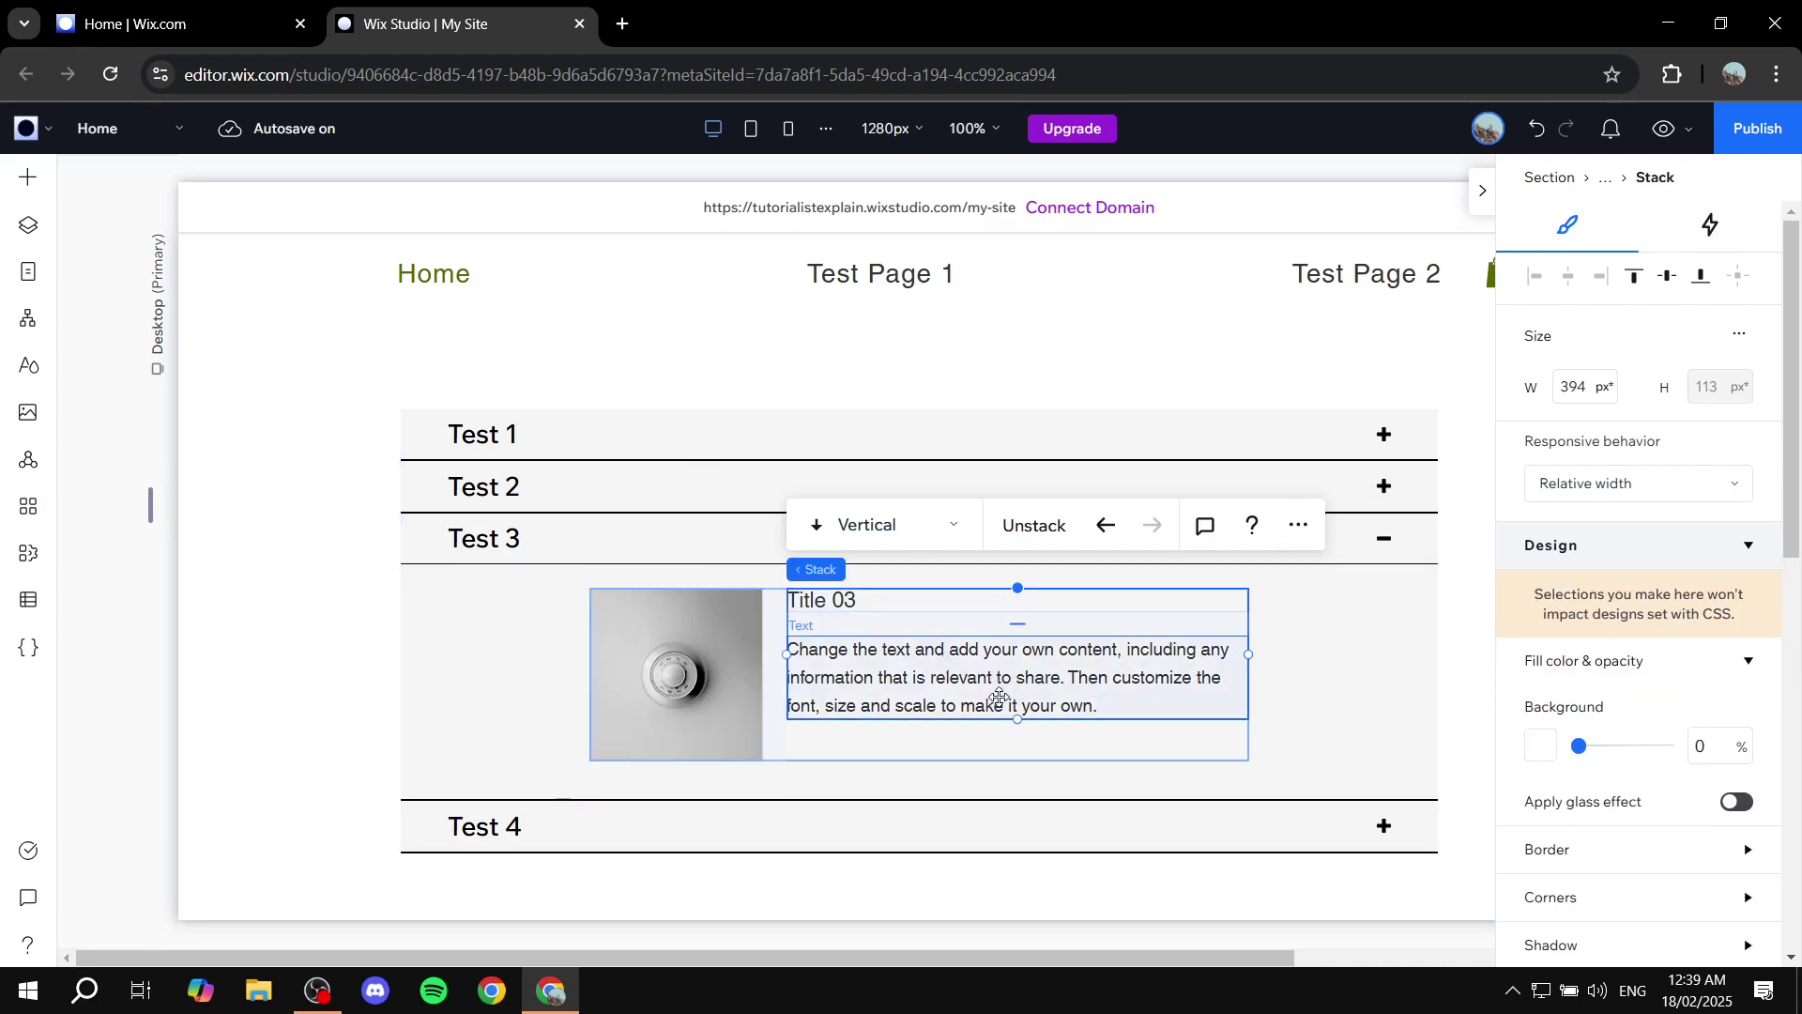
pyautogui.click(992, 688)
pyautogui.click(992, 688)
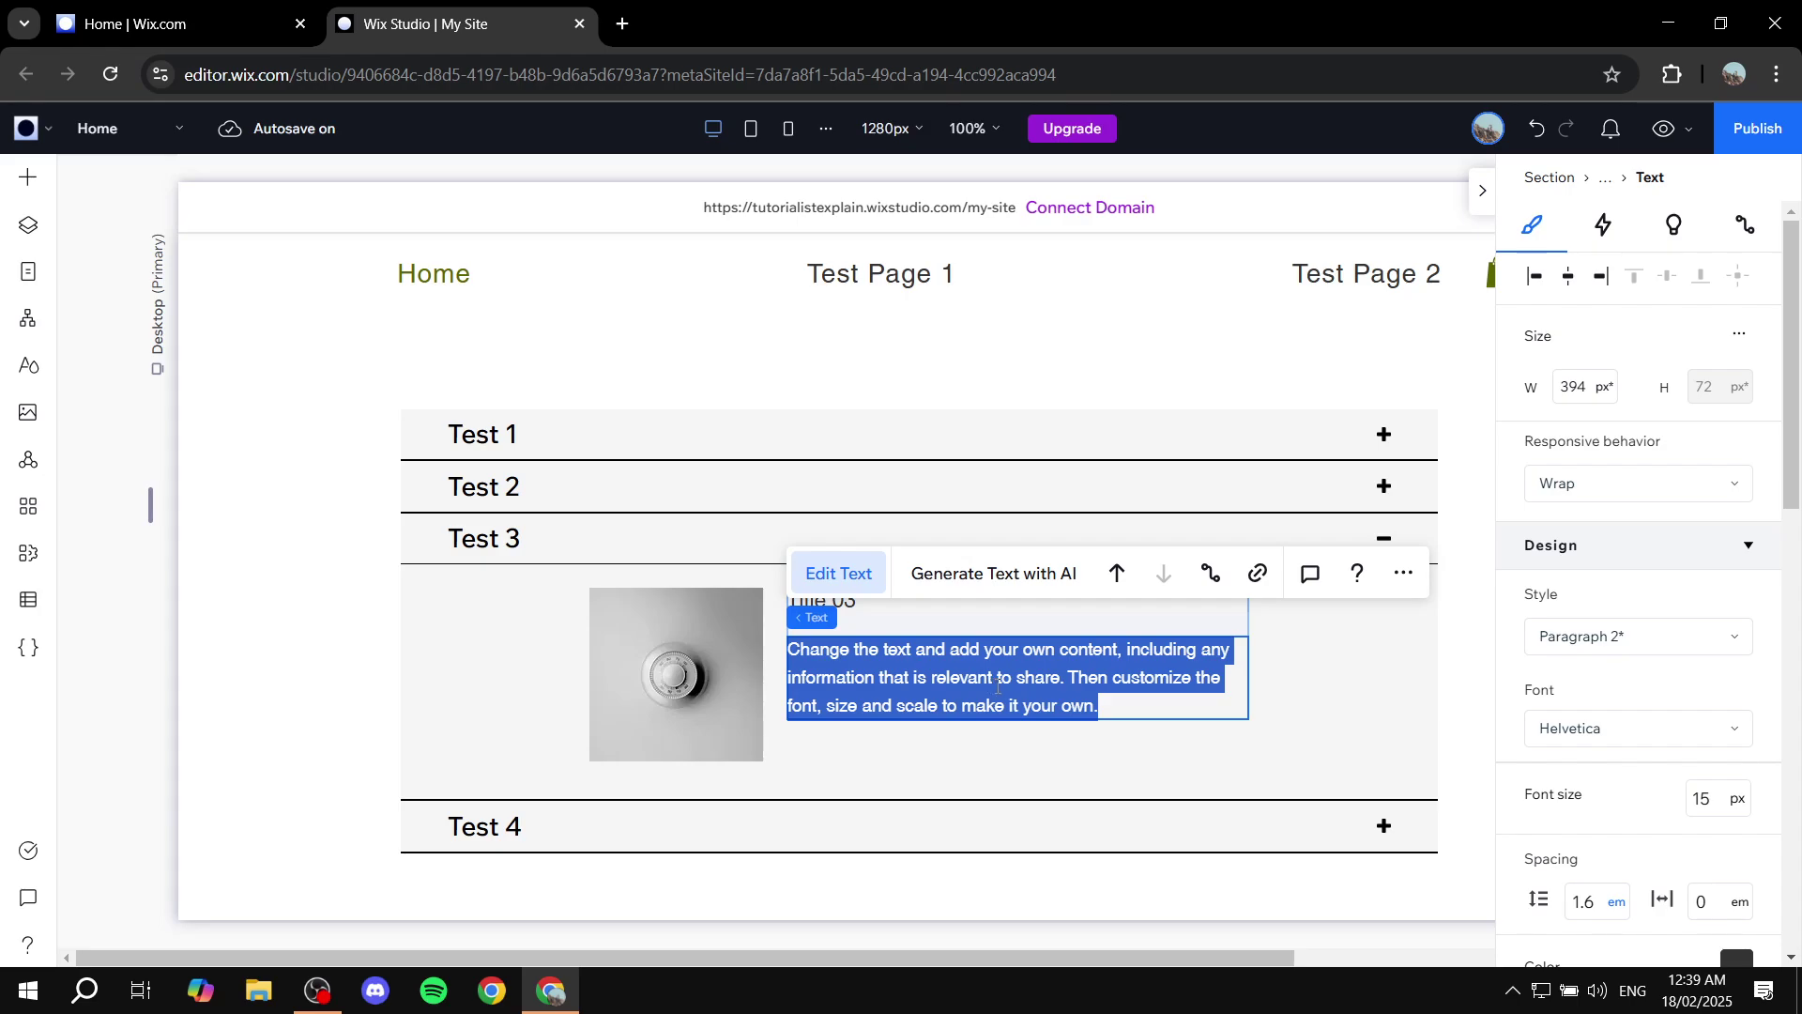
pyautogui.click(630, 561)
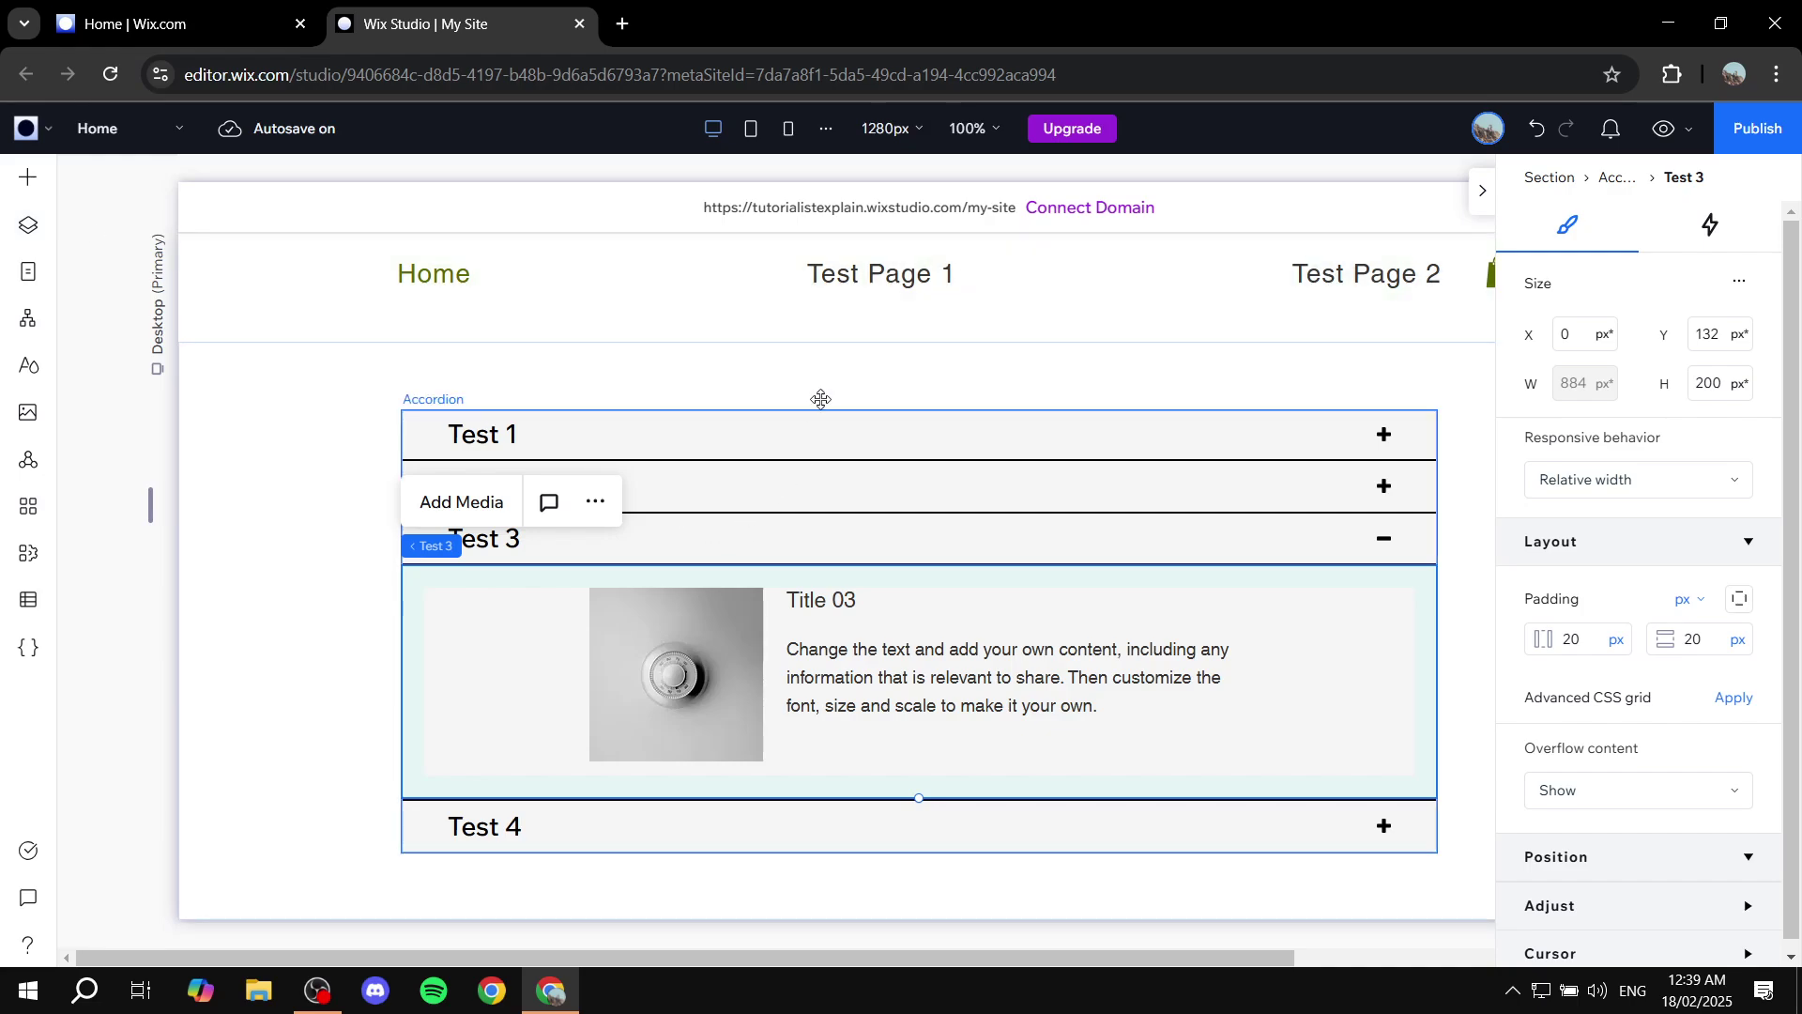
# Step: Open the accordion's item list and expand Test 1, Test 2, Test 3 and Test 4 one after another
pyautogui.click(793, 435)
pyautogui.click(474, 347)
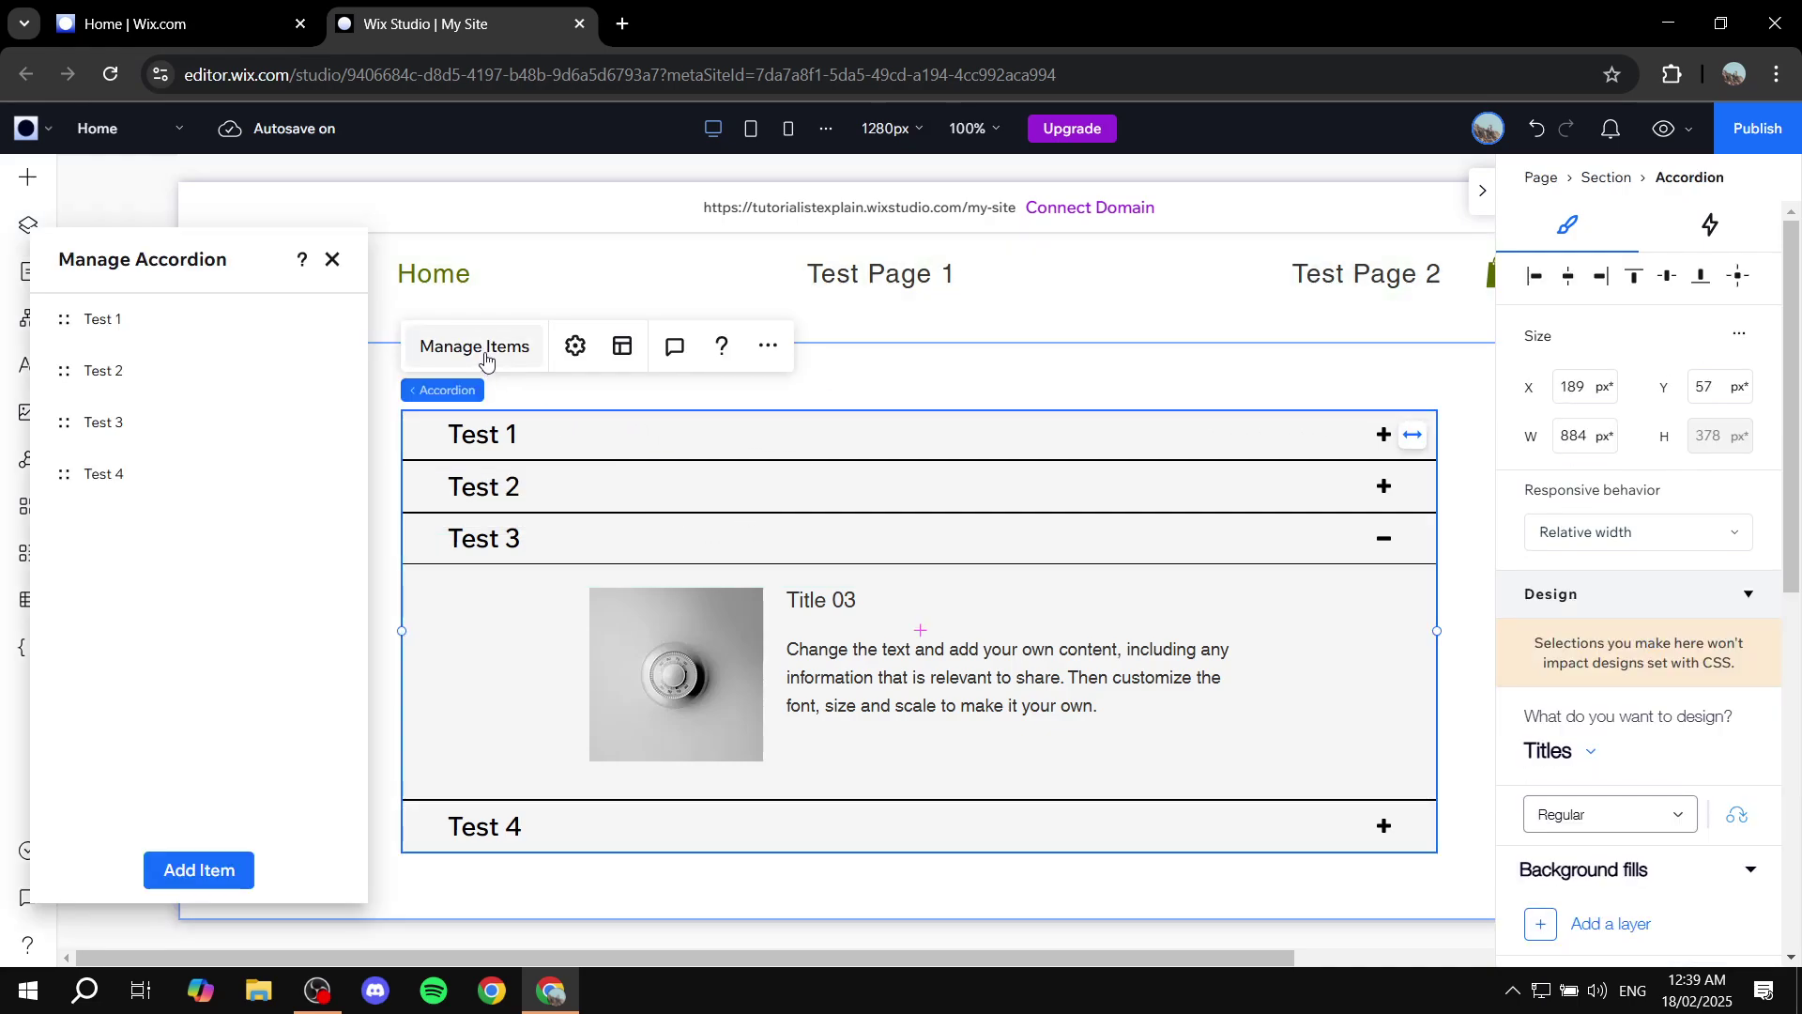
pyautogui.click(99, 324)
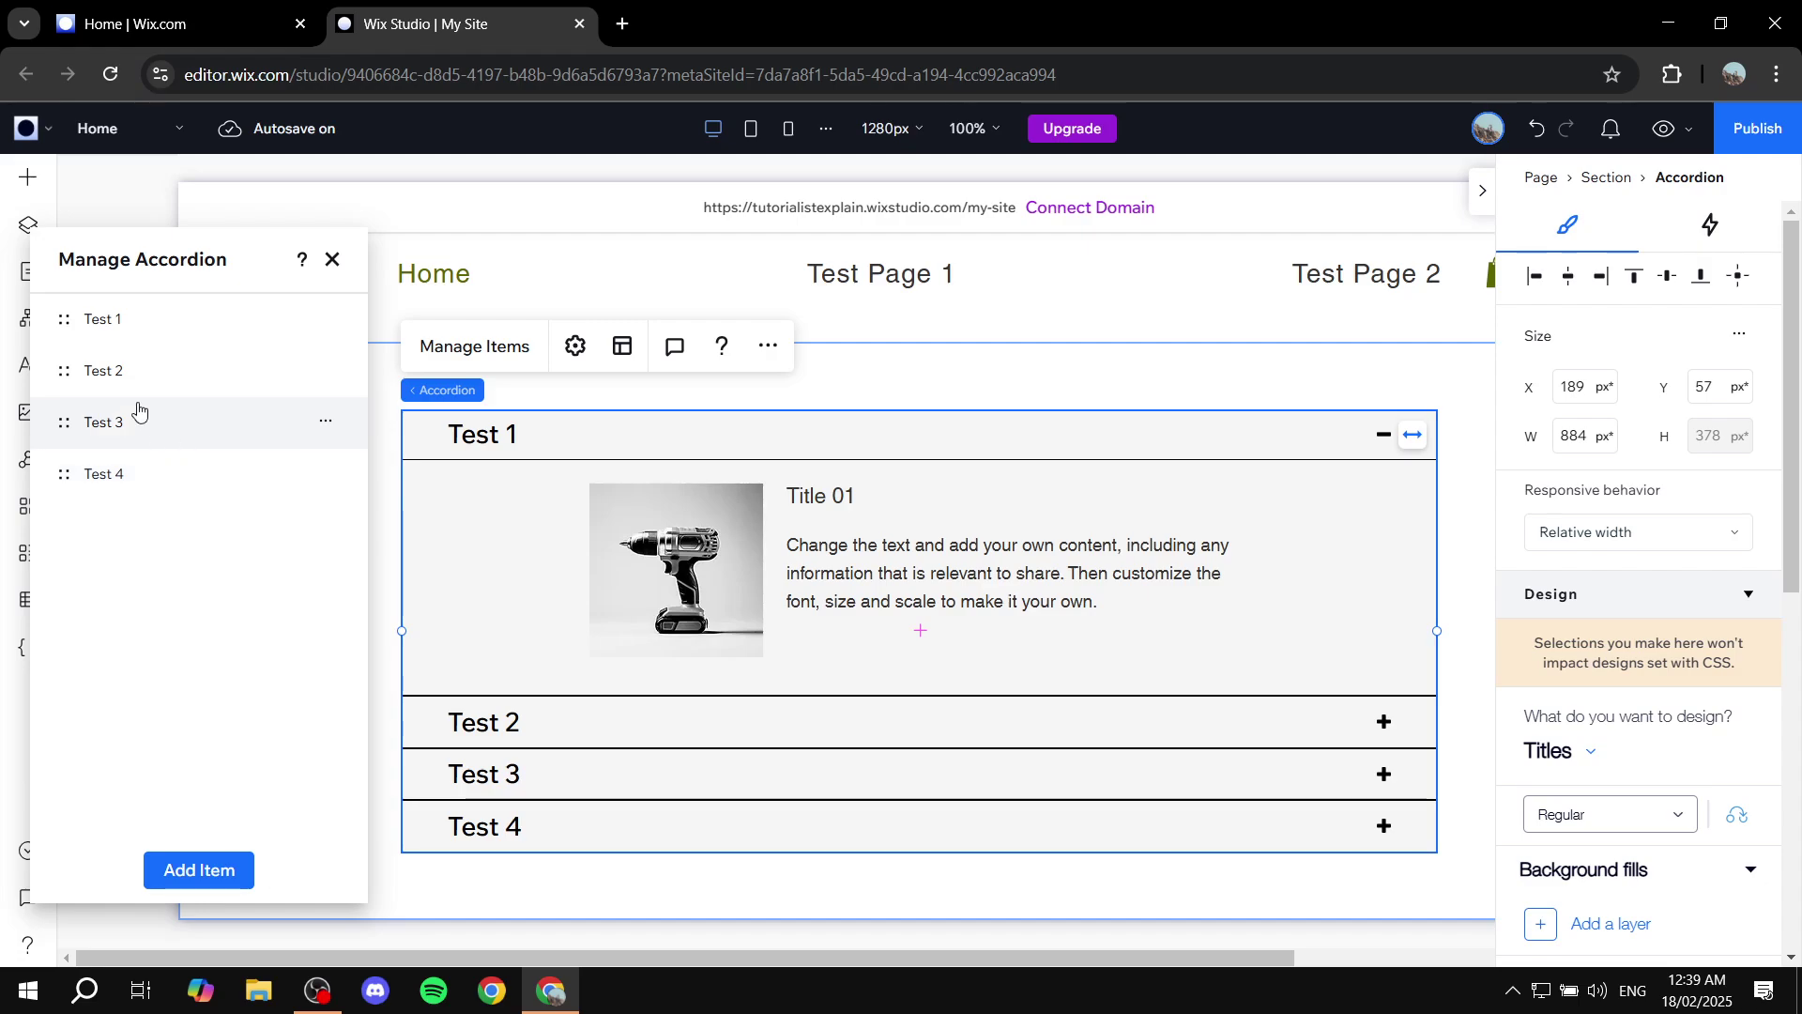
pyautogui.click(101, 375)
pyautogui.click(123, 424)
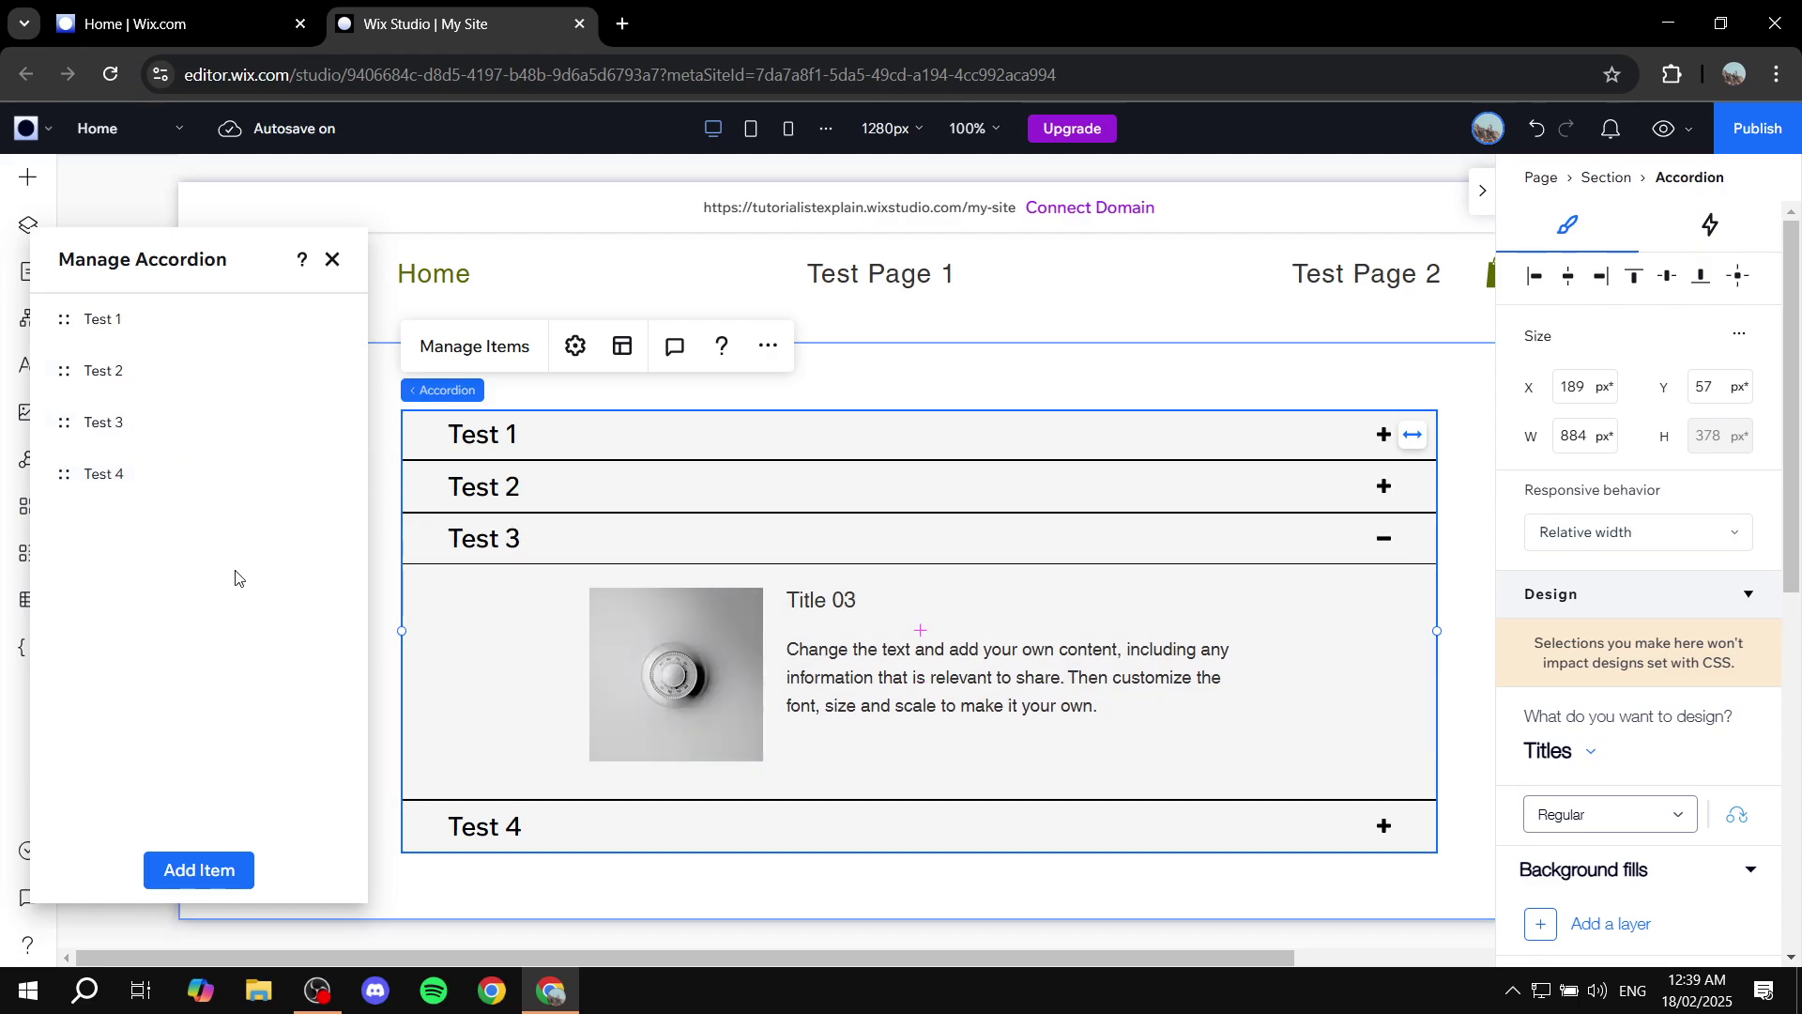
pyautogui.click(121, 476)
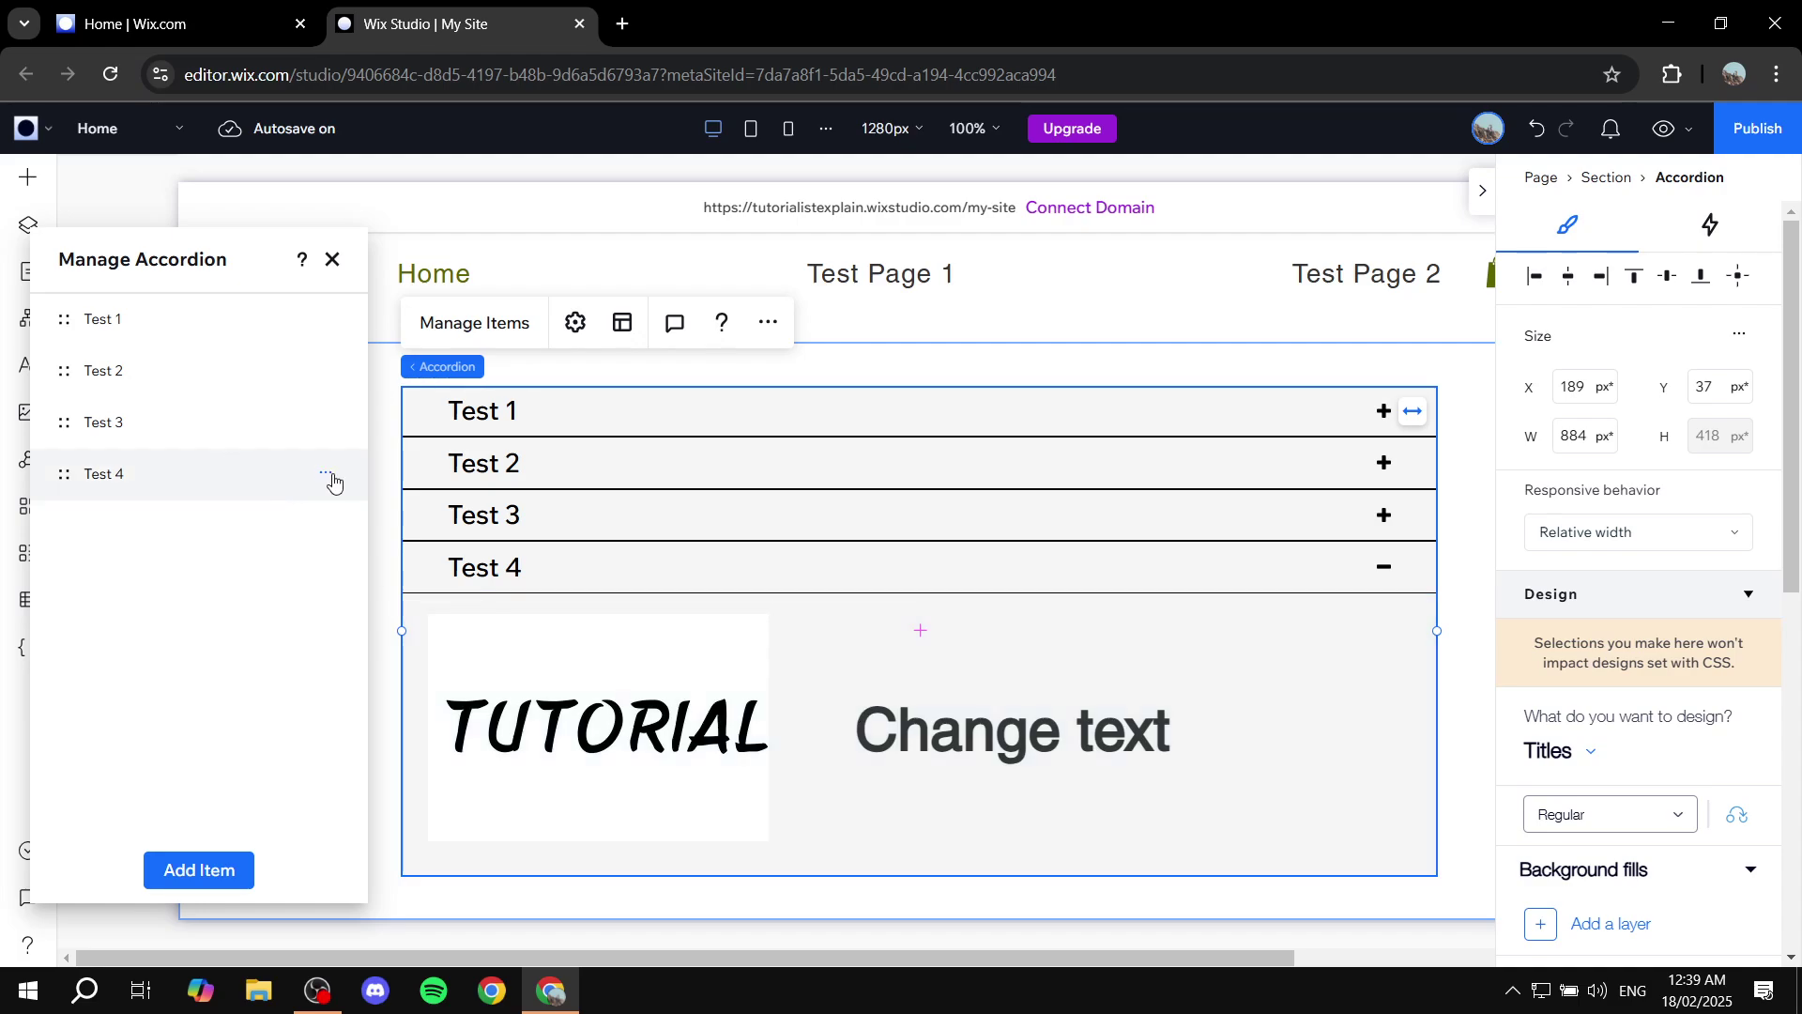
# Step: Delete the Test 4, Test 2 and Test 3 items from the accordion, keeping only Test 1
pyautogui.click(329, 476)
pyautogui.click(398, 604)
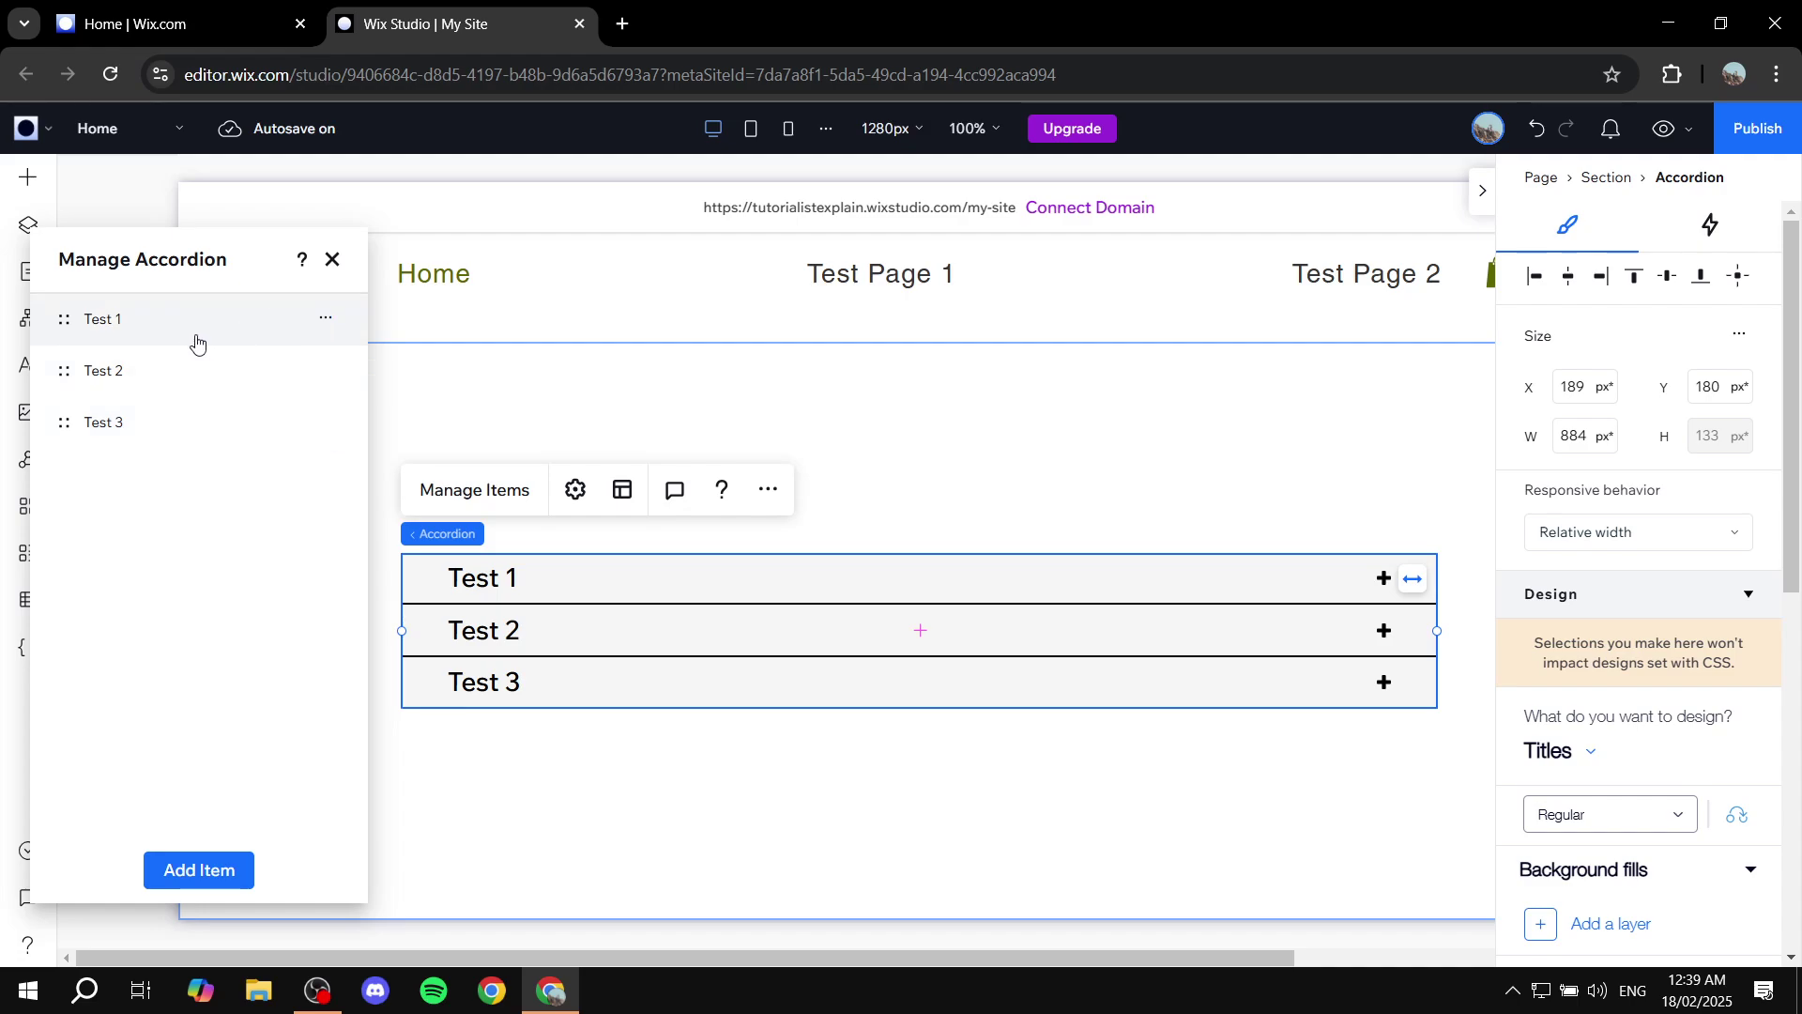
pyautogui.click(109, 320)
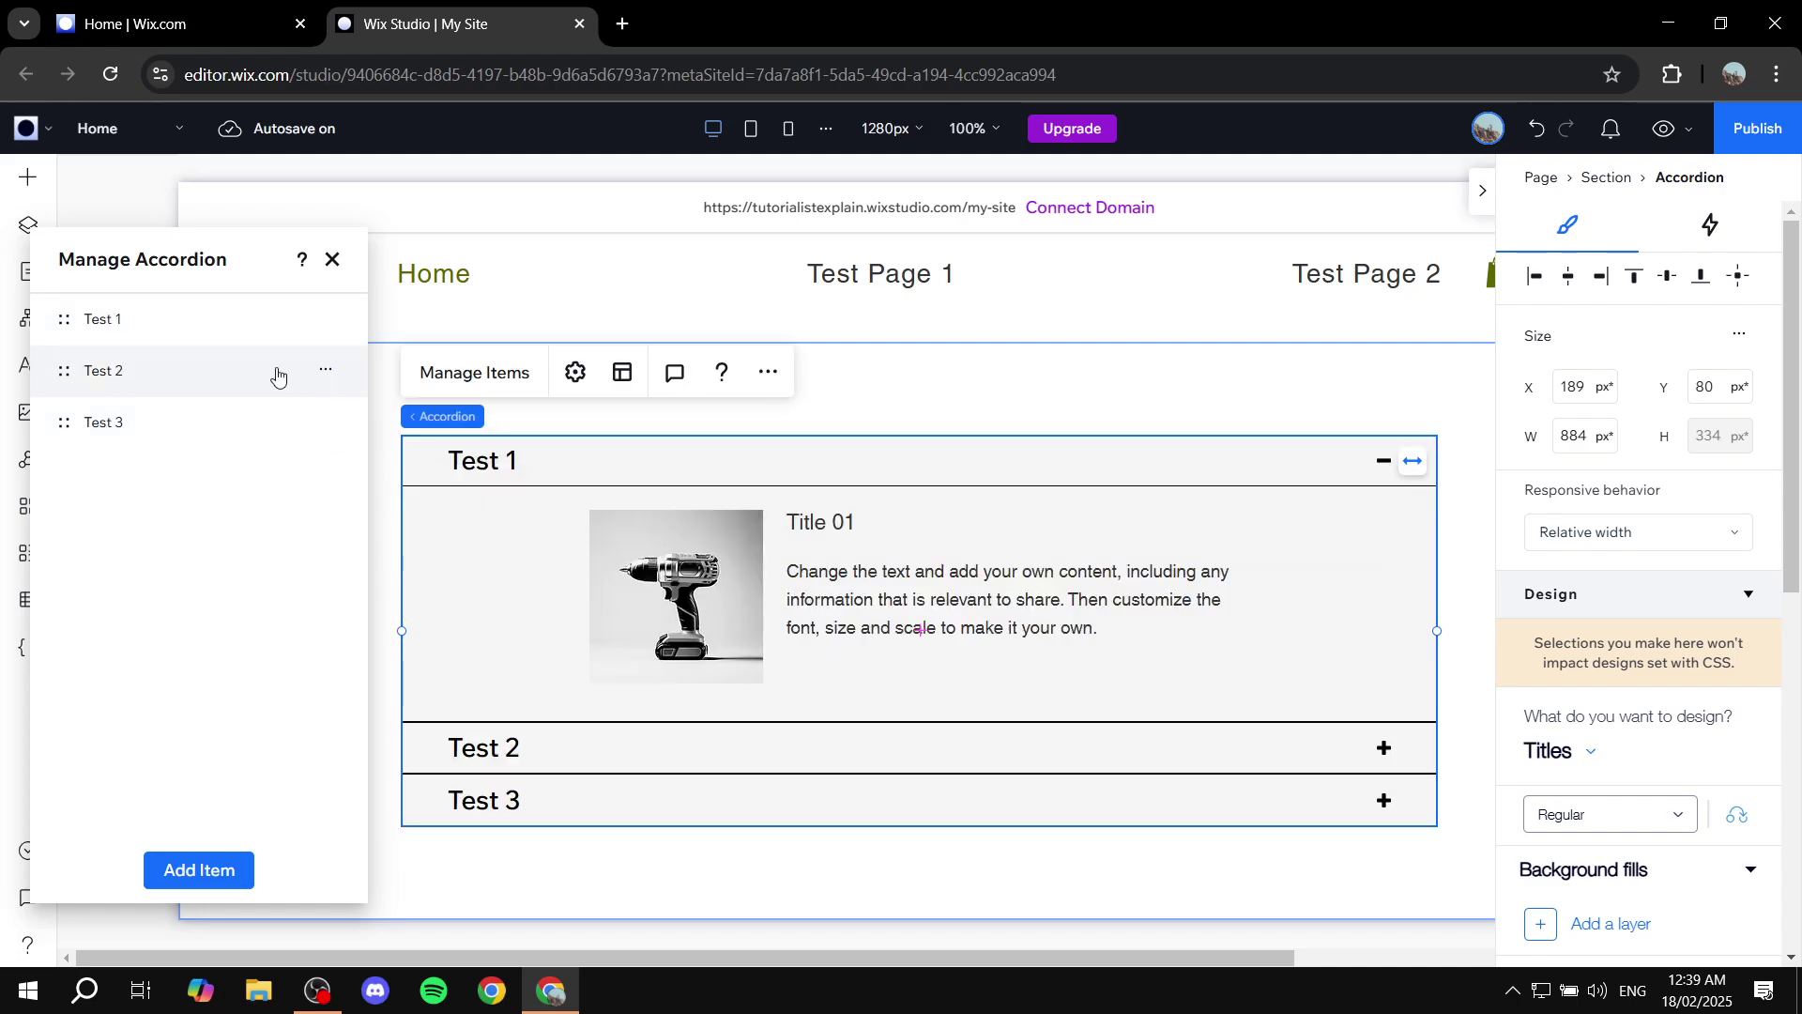
pyautogui.click(325, 372)
pyautogui.click(375, 499)
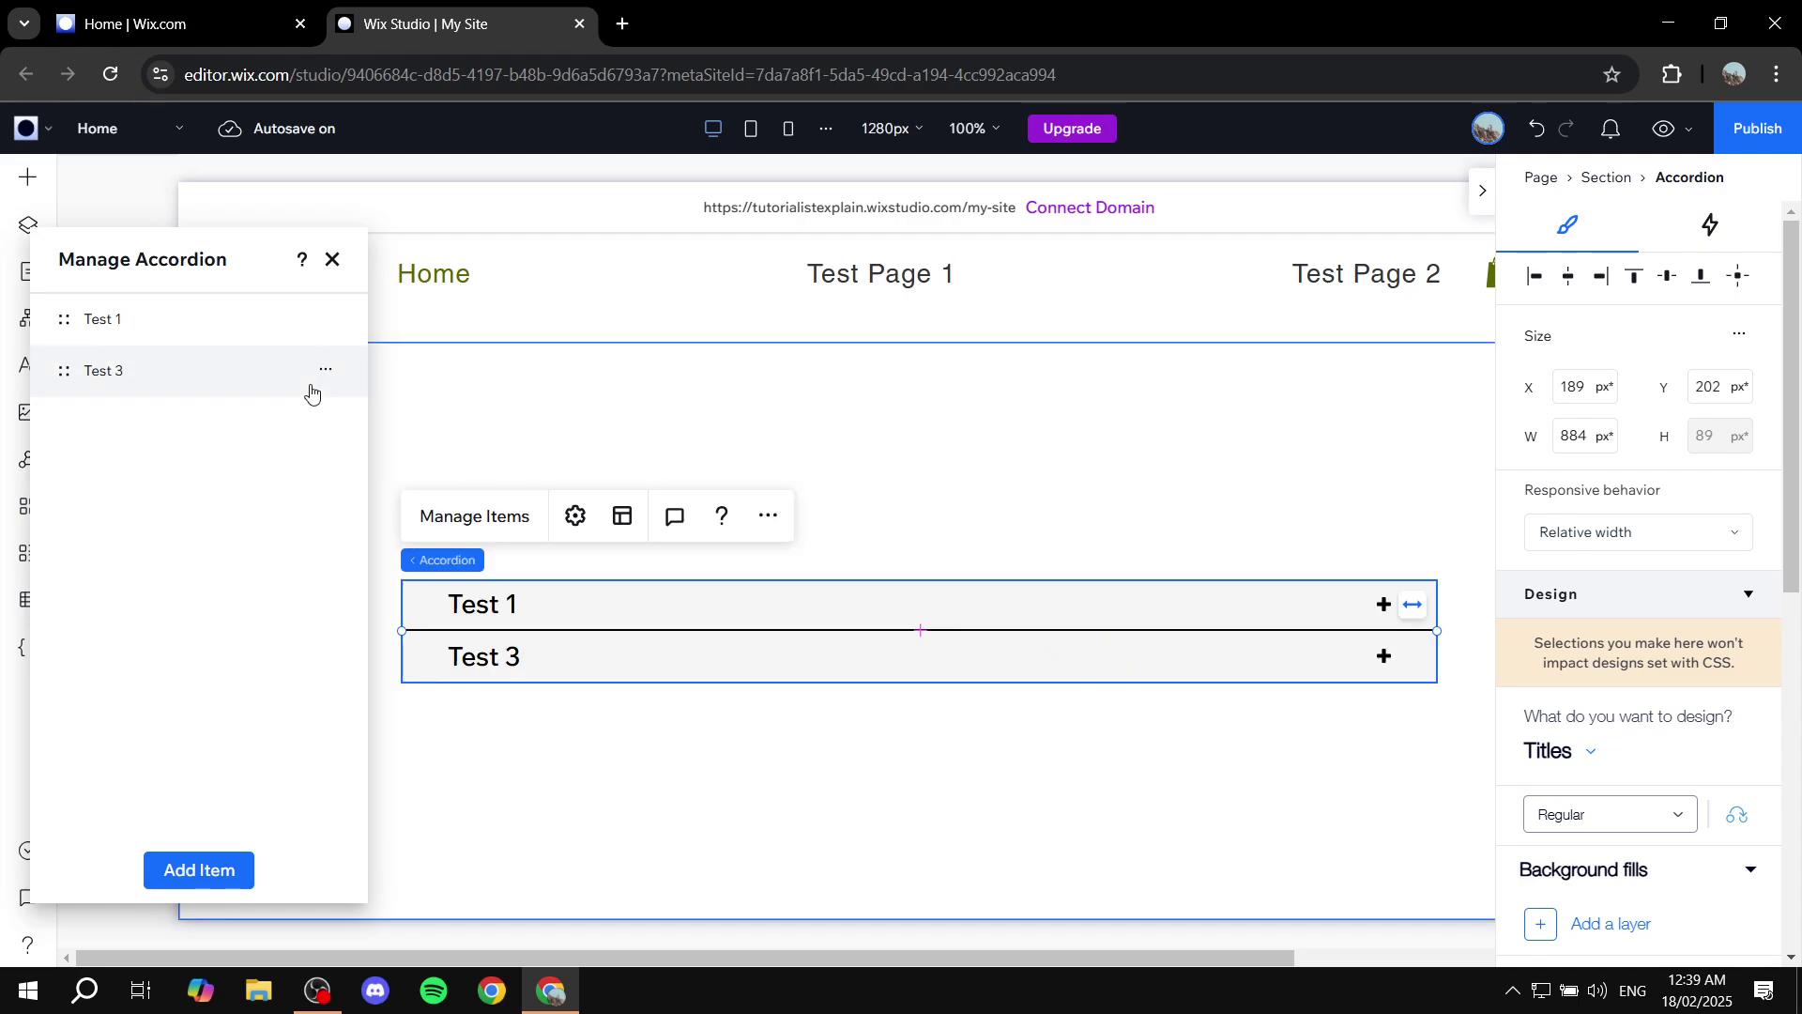
pyautogui.click(326, 375)
pyautogui.click(395, 498)
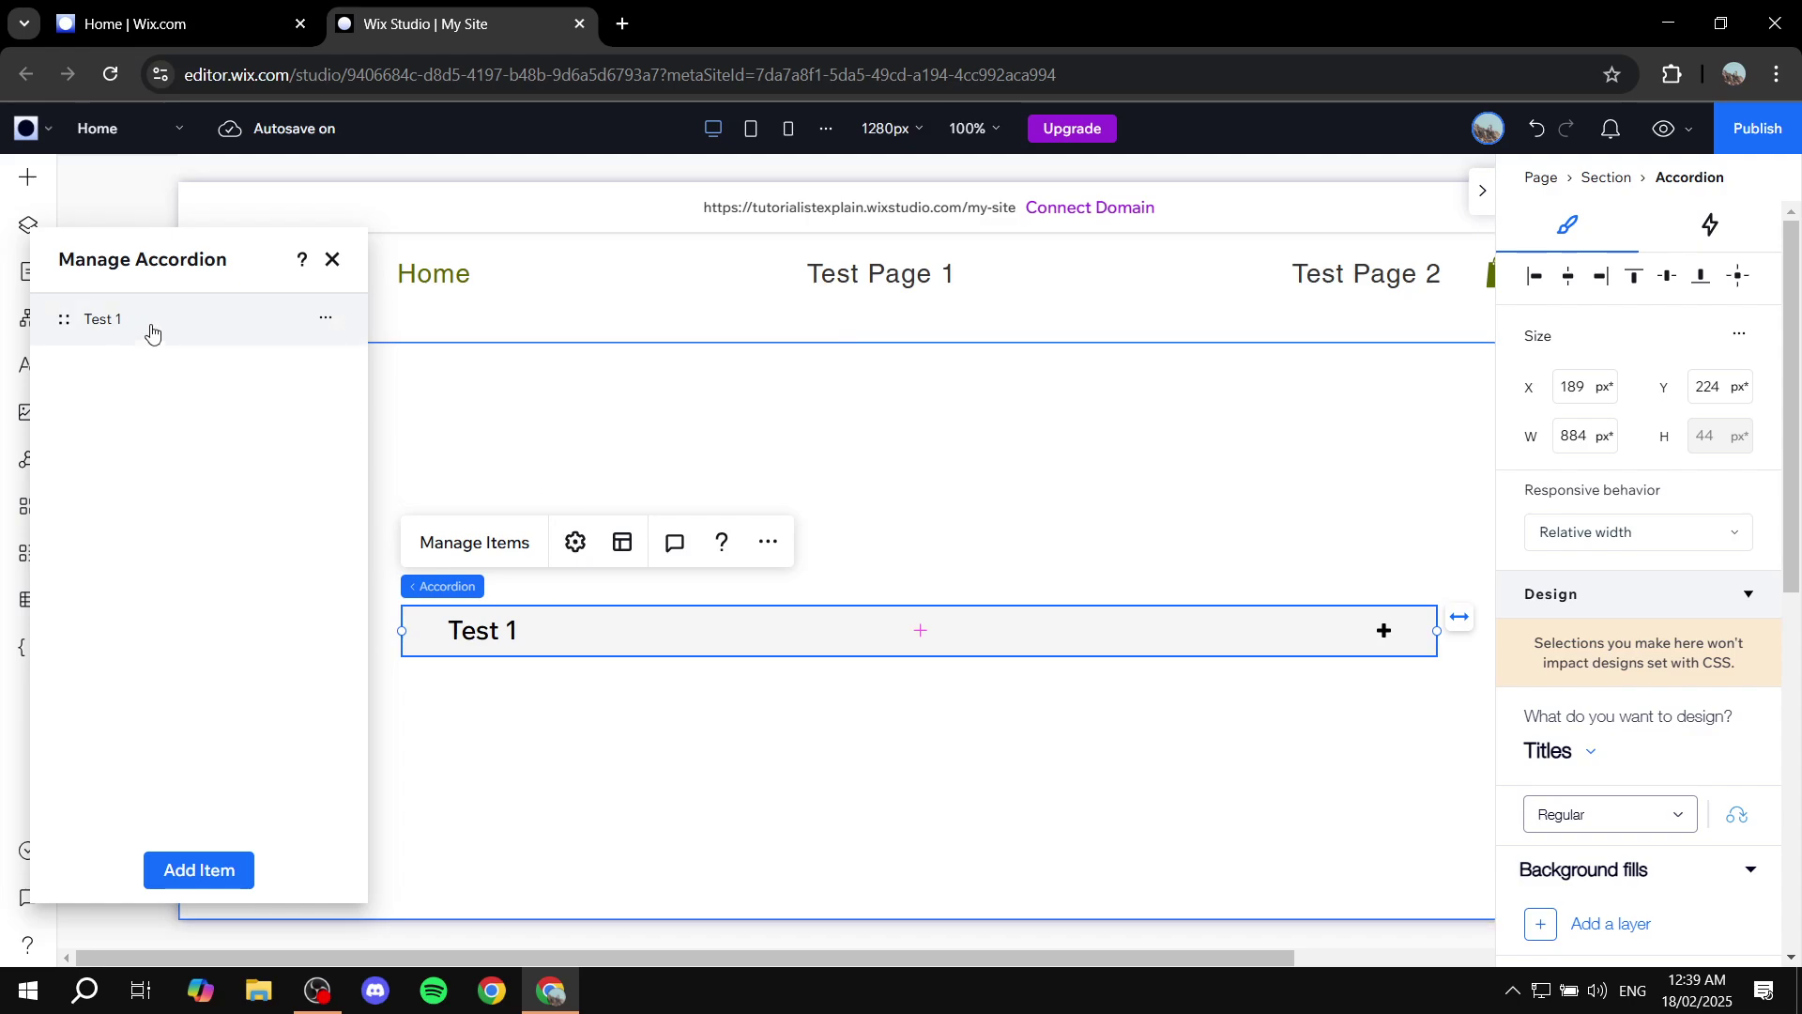
# Step: Duplicate the Test 1 accordion item three times
pyautogui.click(324, 319)
pyautogui.click(399, 364)
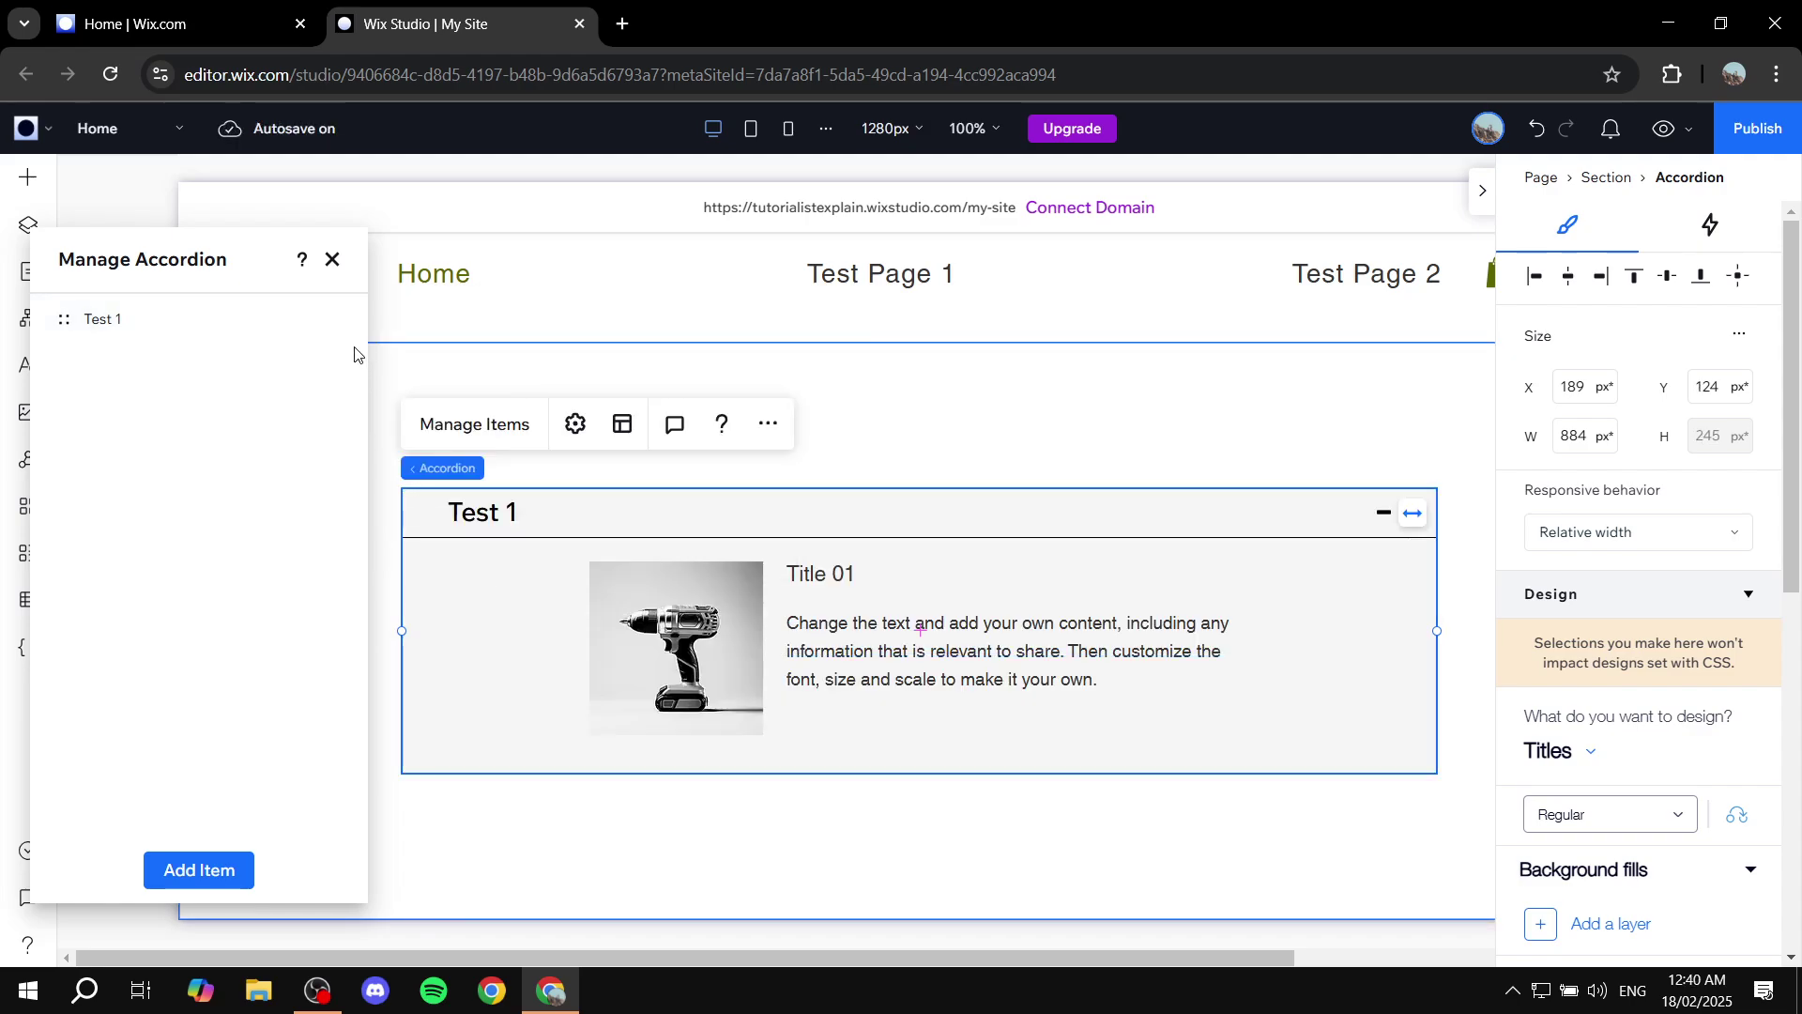
pyautogui.click(325, 319)
pyautogui.click(385, 365)
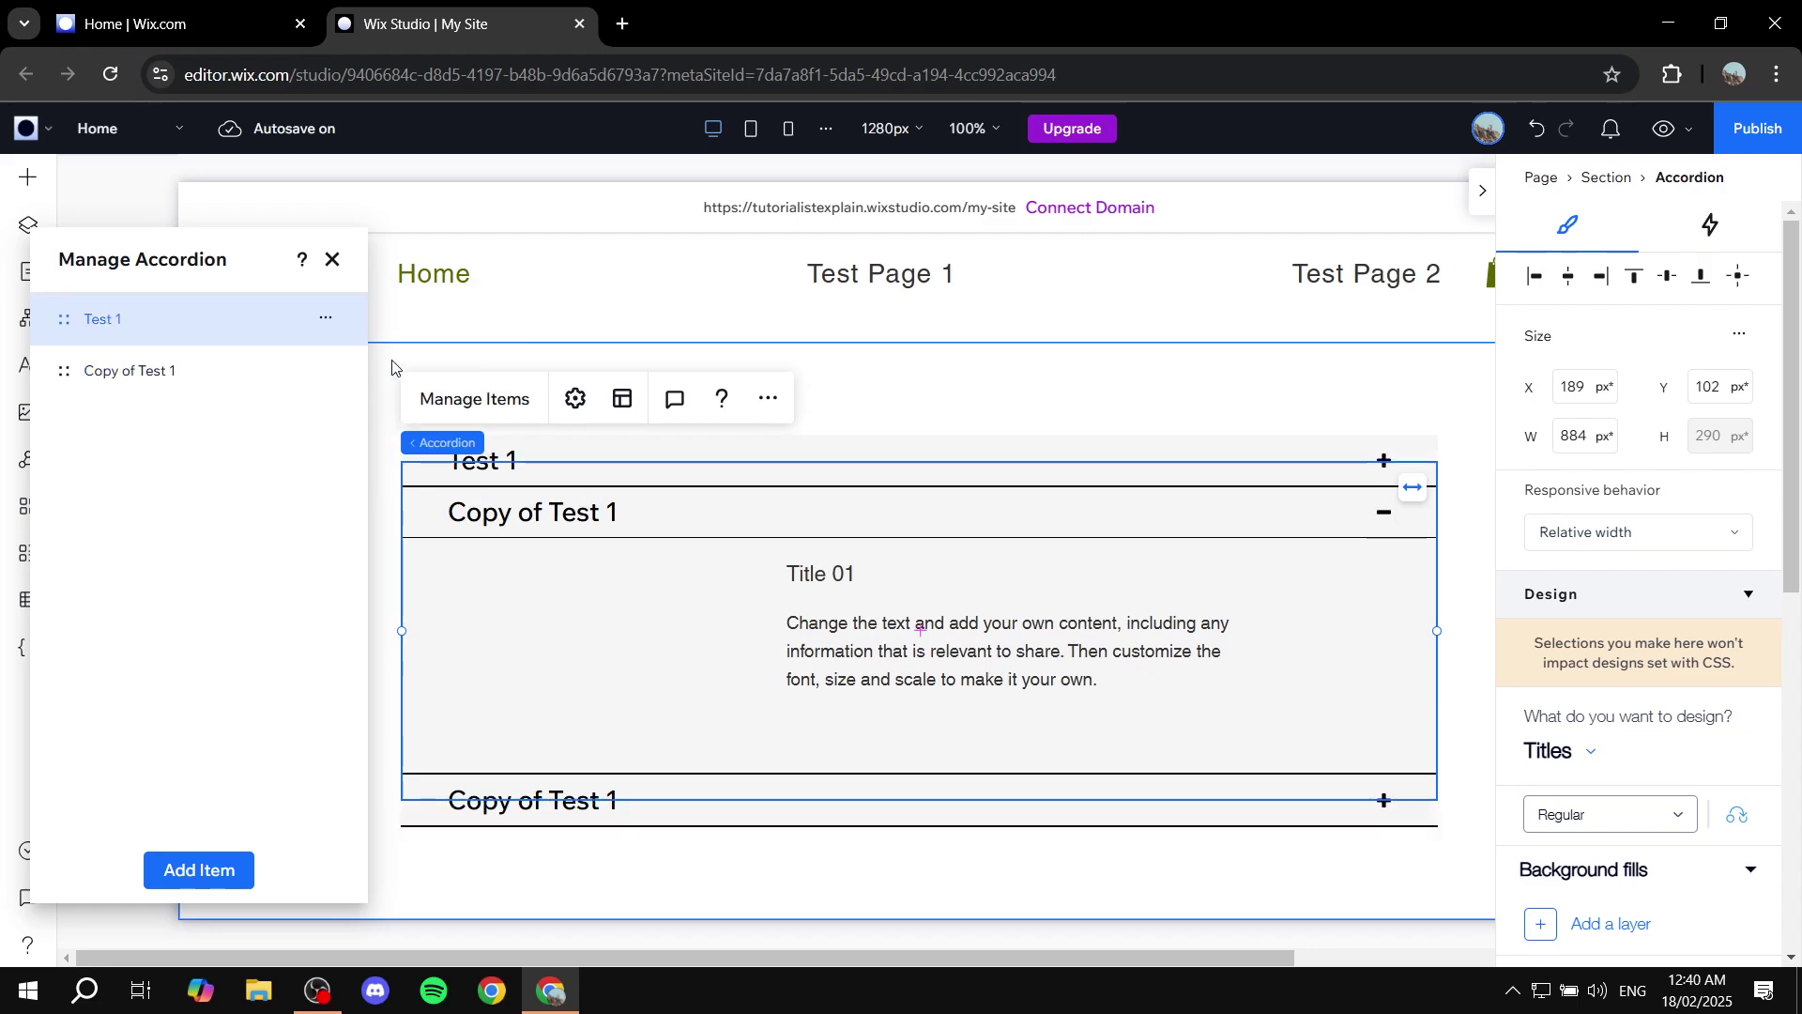
pyautogui.click(337, 322)
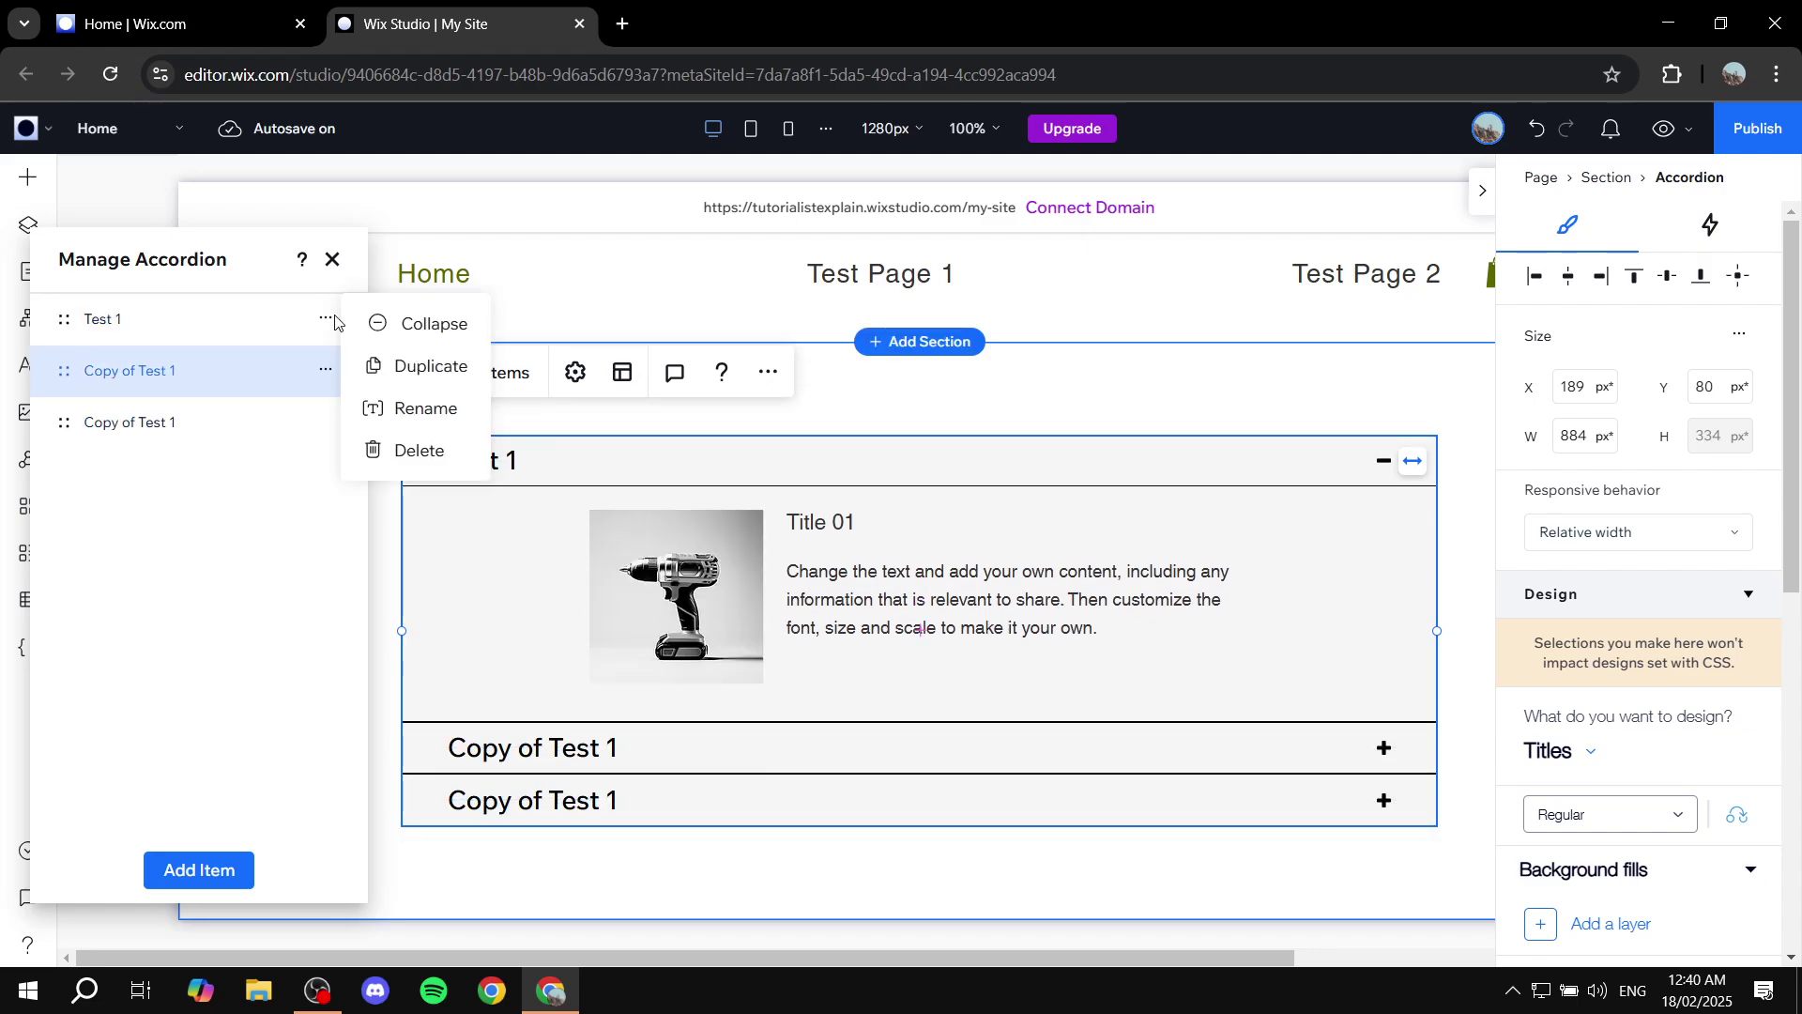
pyautogui.click(366, 385)
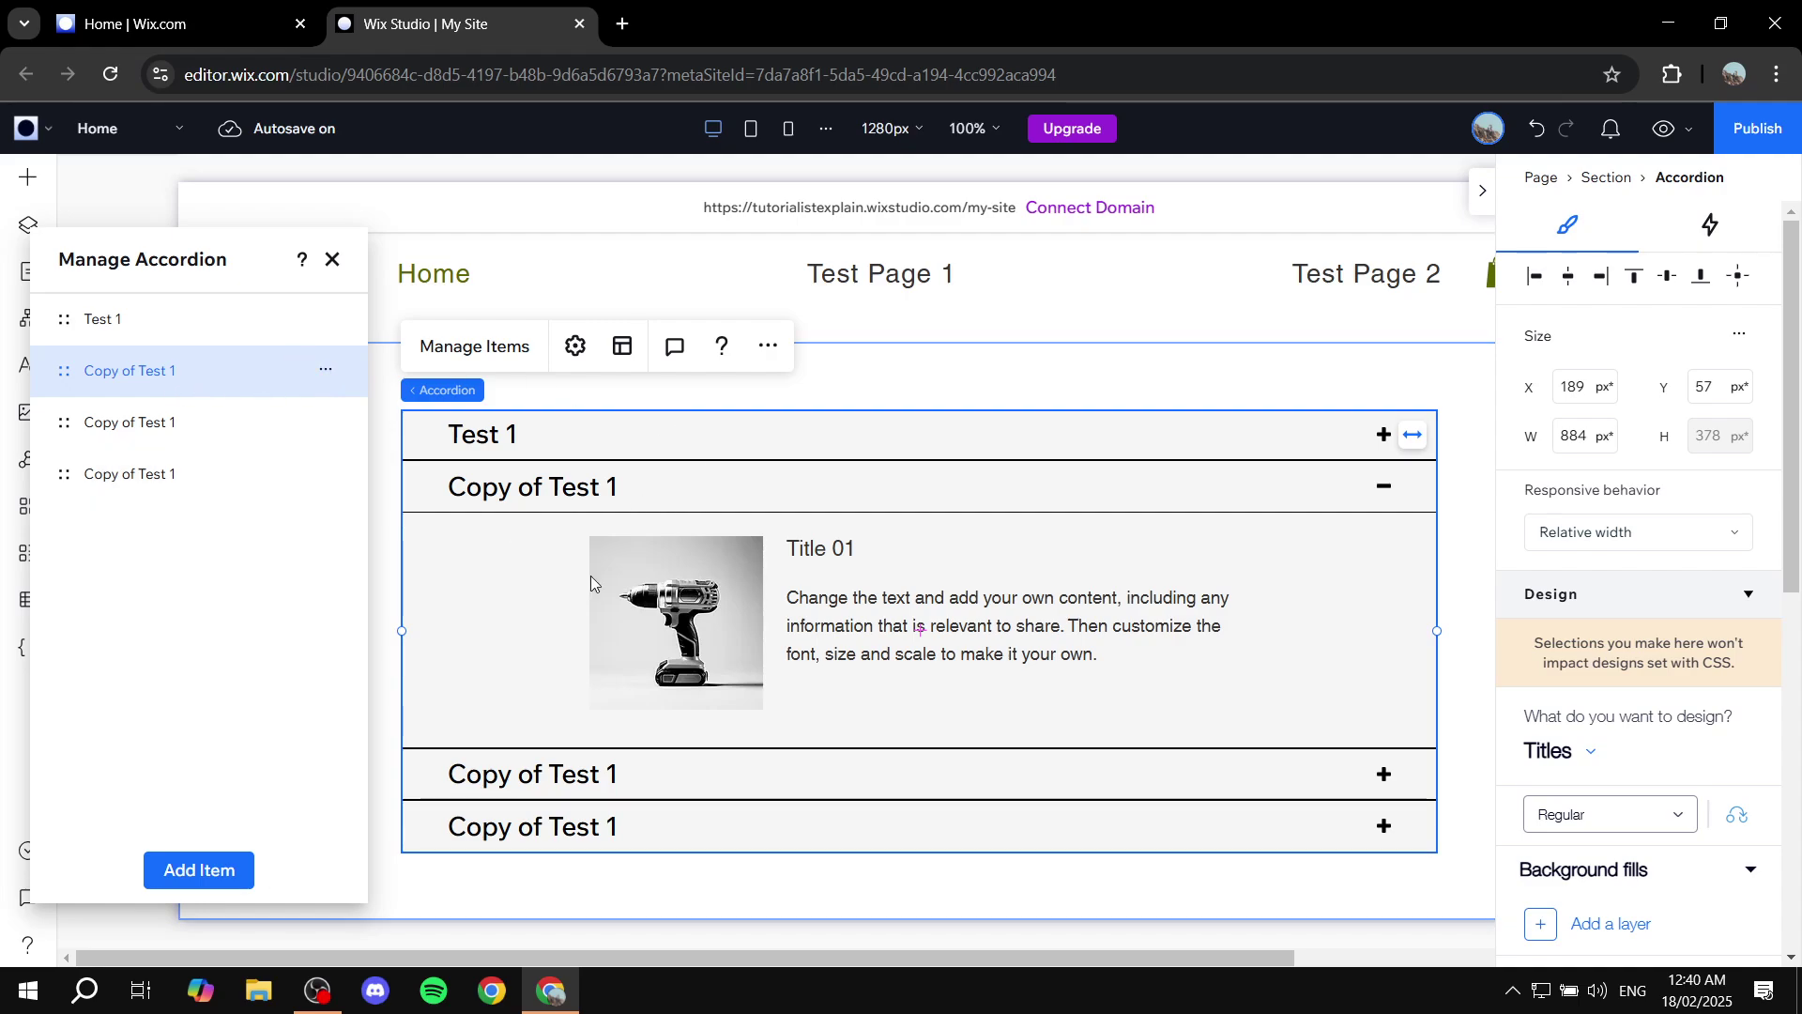
# Step: Examine the expanded copy of Test 1 by opening its drill image for cropping and selecting its text stack
pyautogui.click(683, 522)
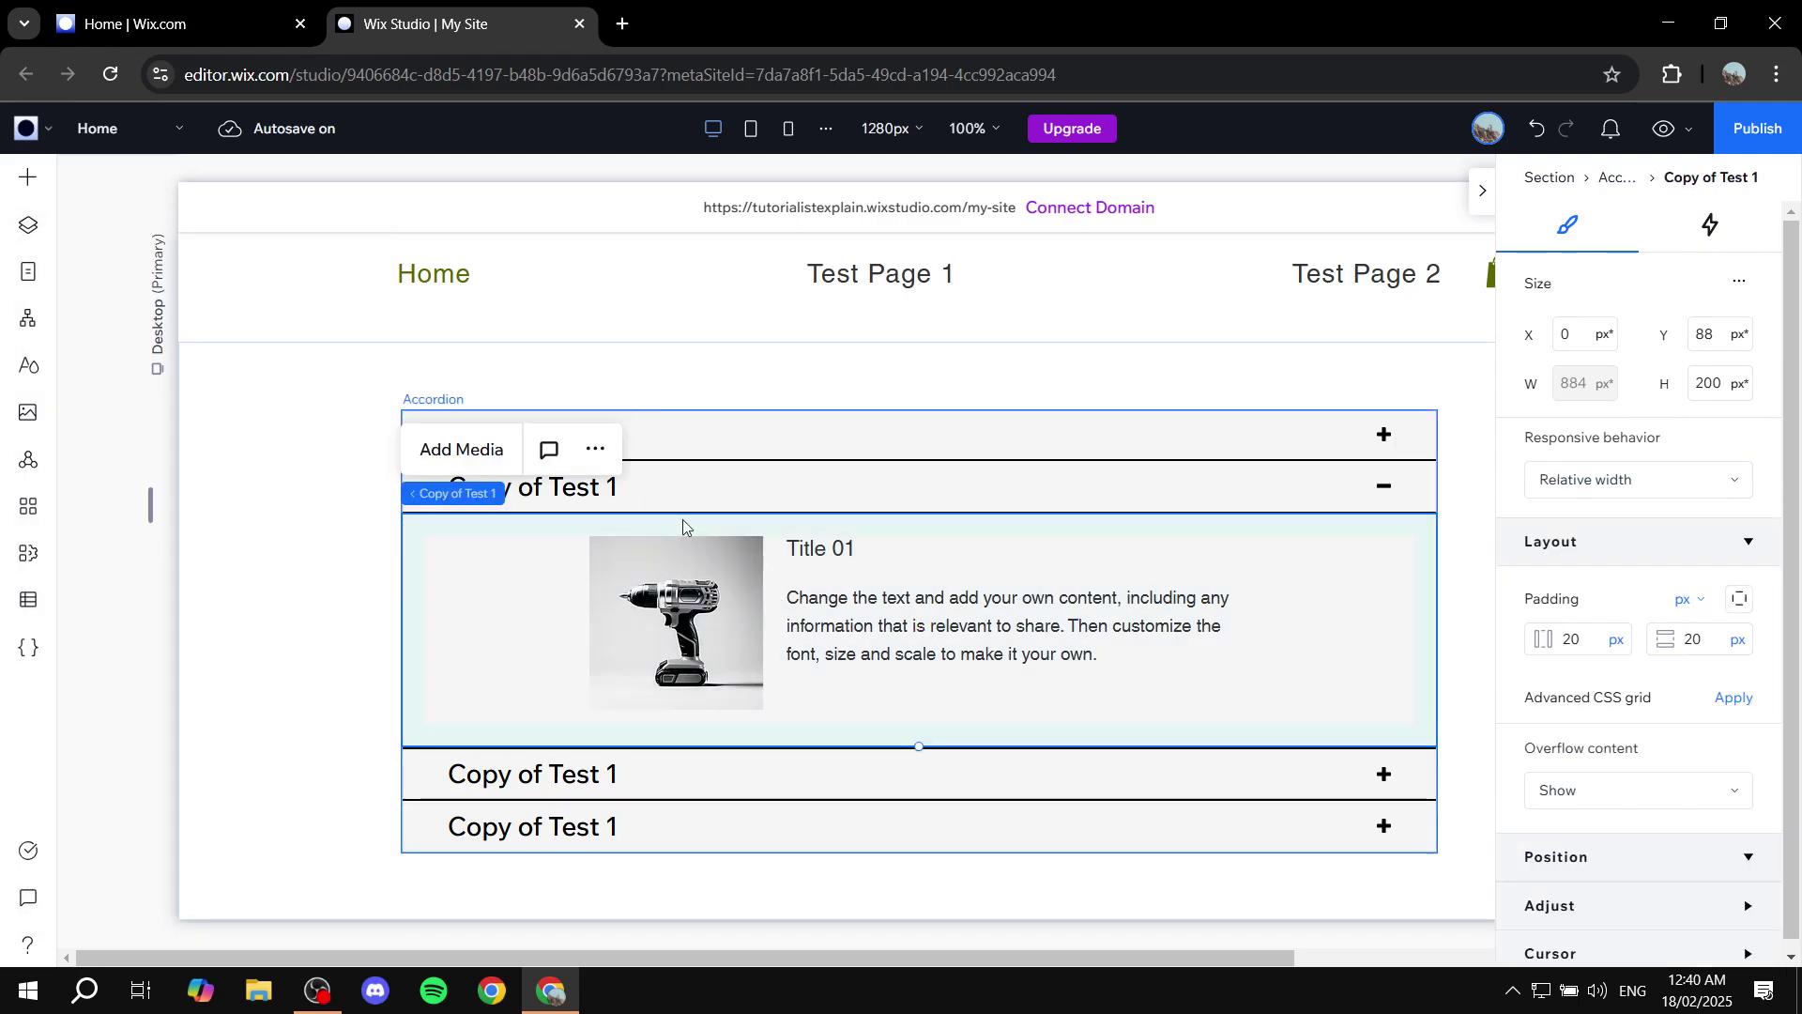
pyautogui.click(693, 598)
pyautogui.click(704, 601)
pyautogui.doubleClick(718, 603)
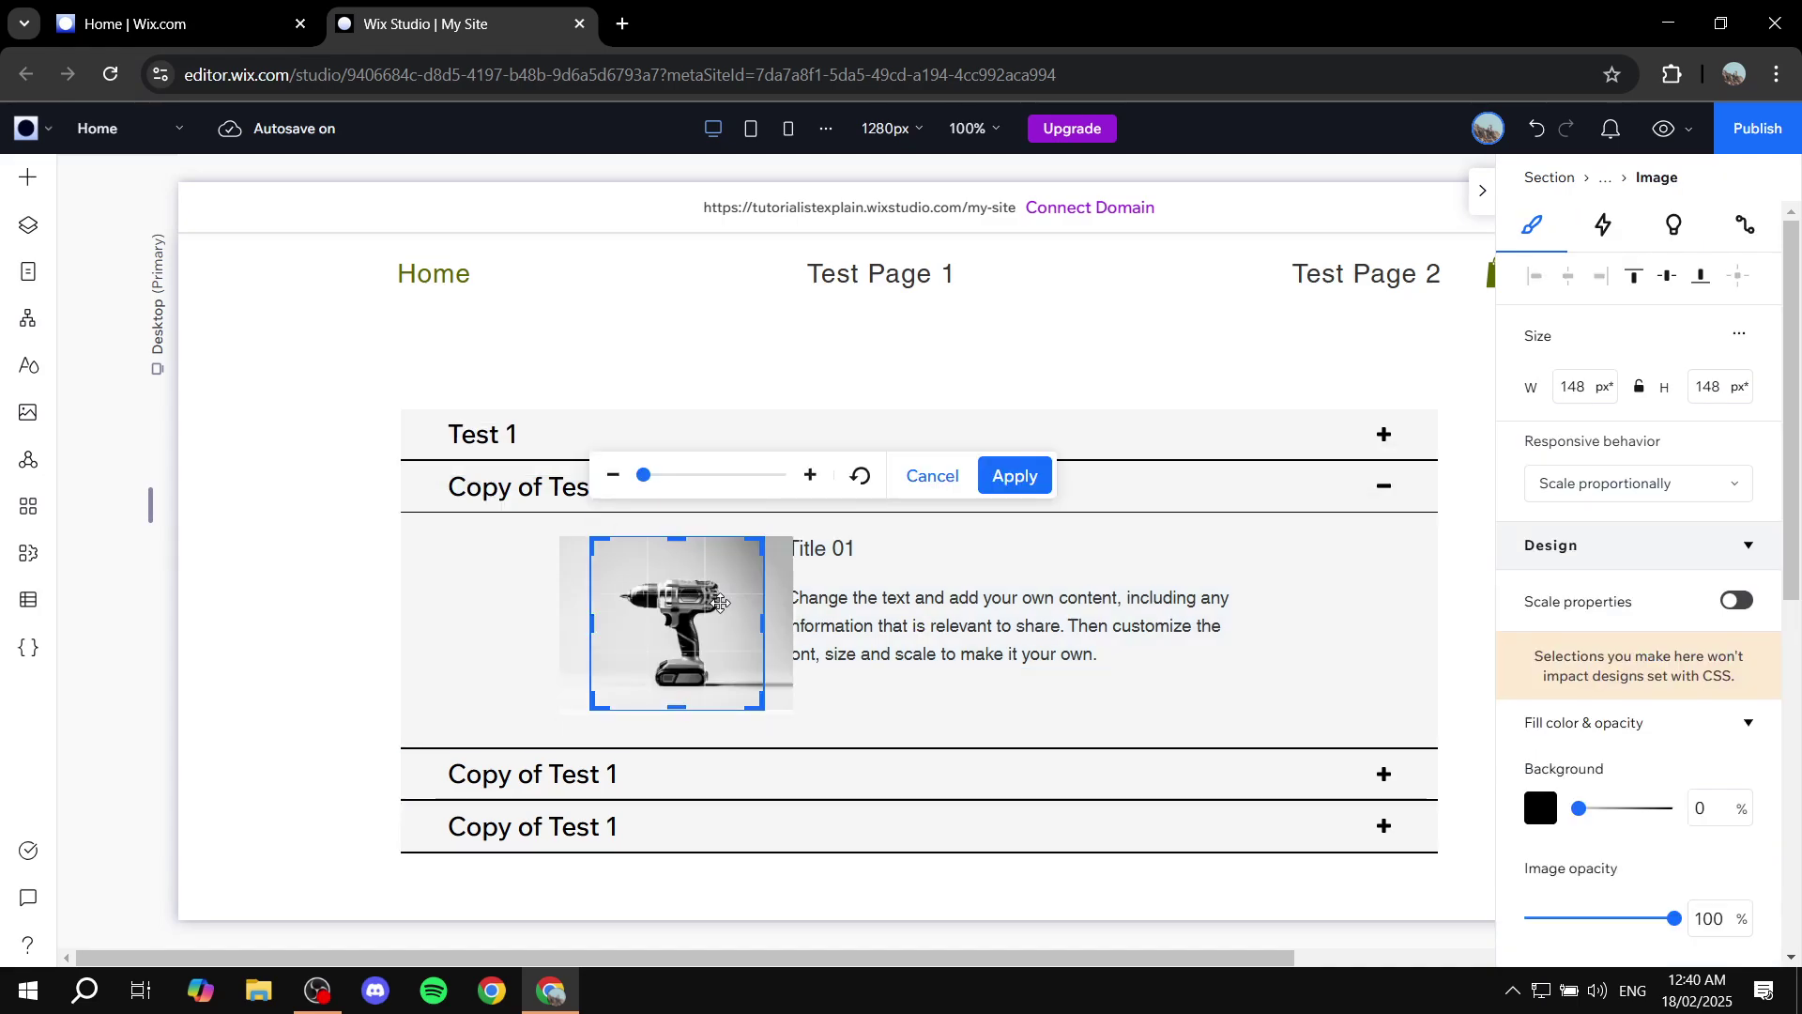
pyautogui.click(1037, 625)
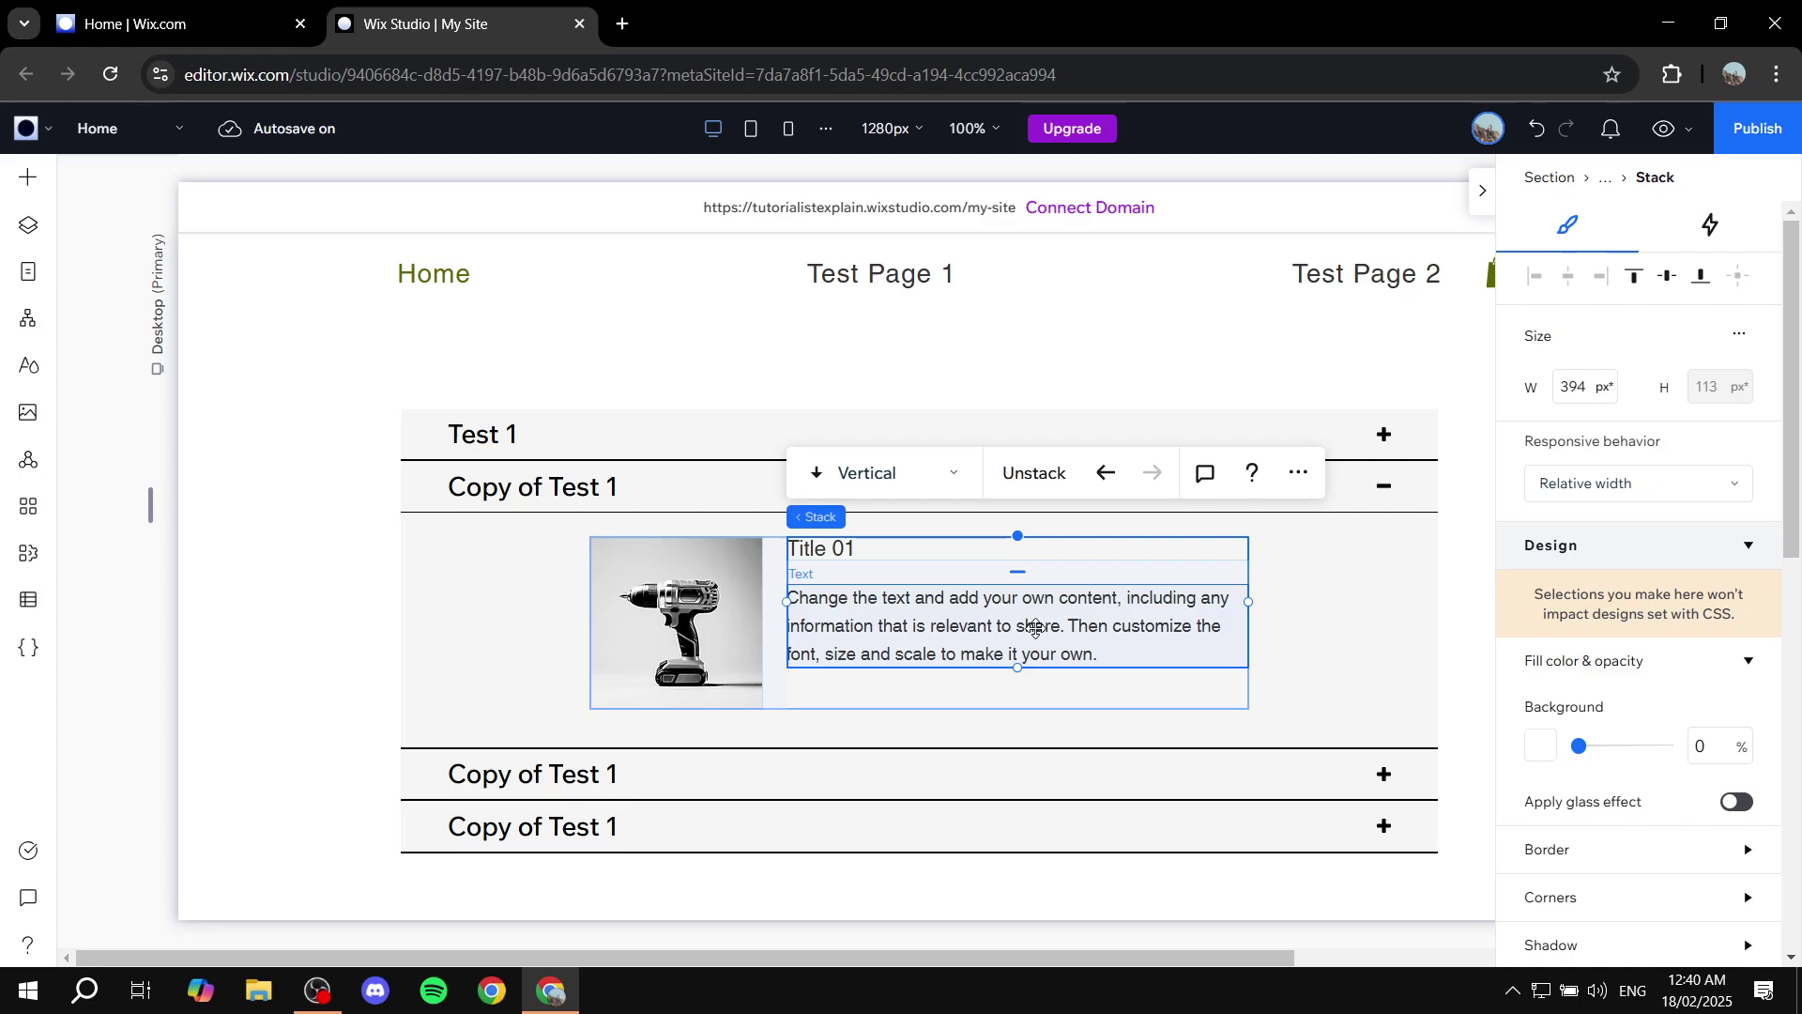
pyautogui.click(574, 564)
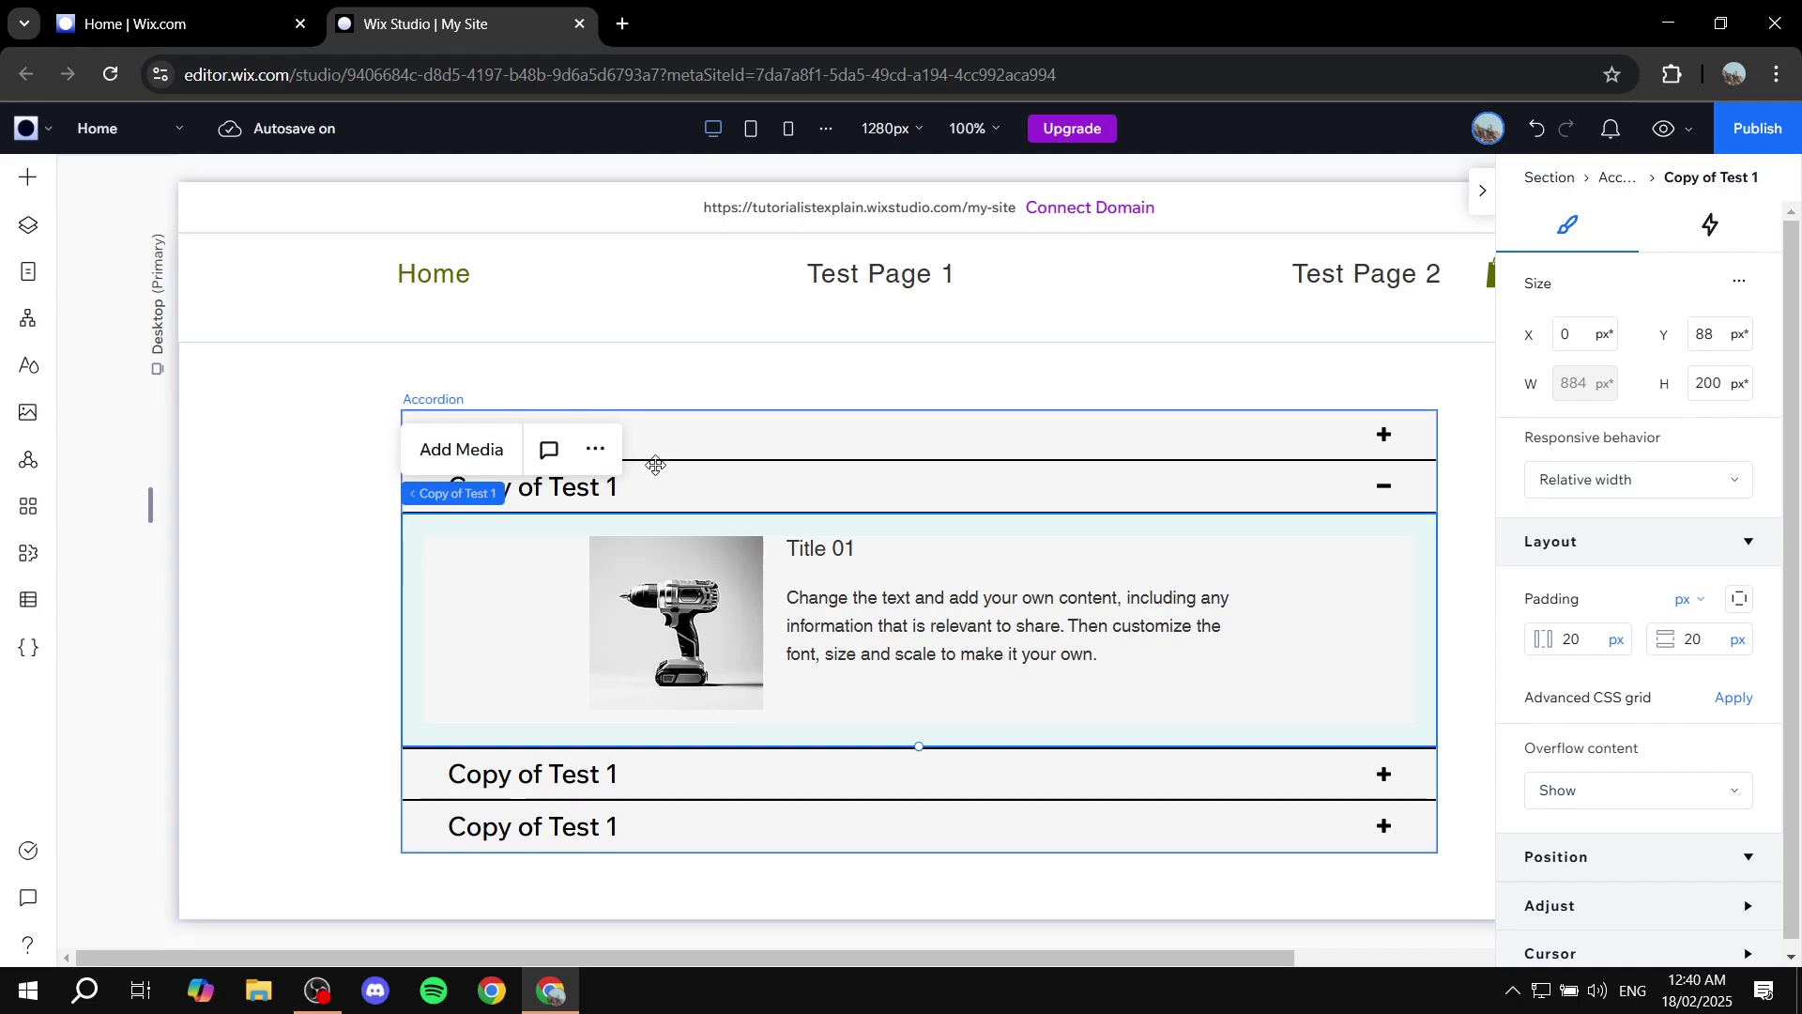
# Step: Check the accordion's item list, close it, and move the whole accordion slightly left to about X 181 px
pyautogui.click(558, 445)
pyautogui.click(479, 350)
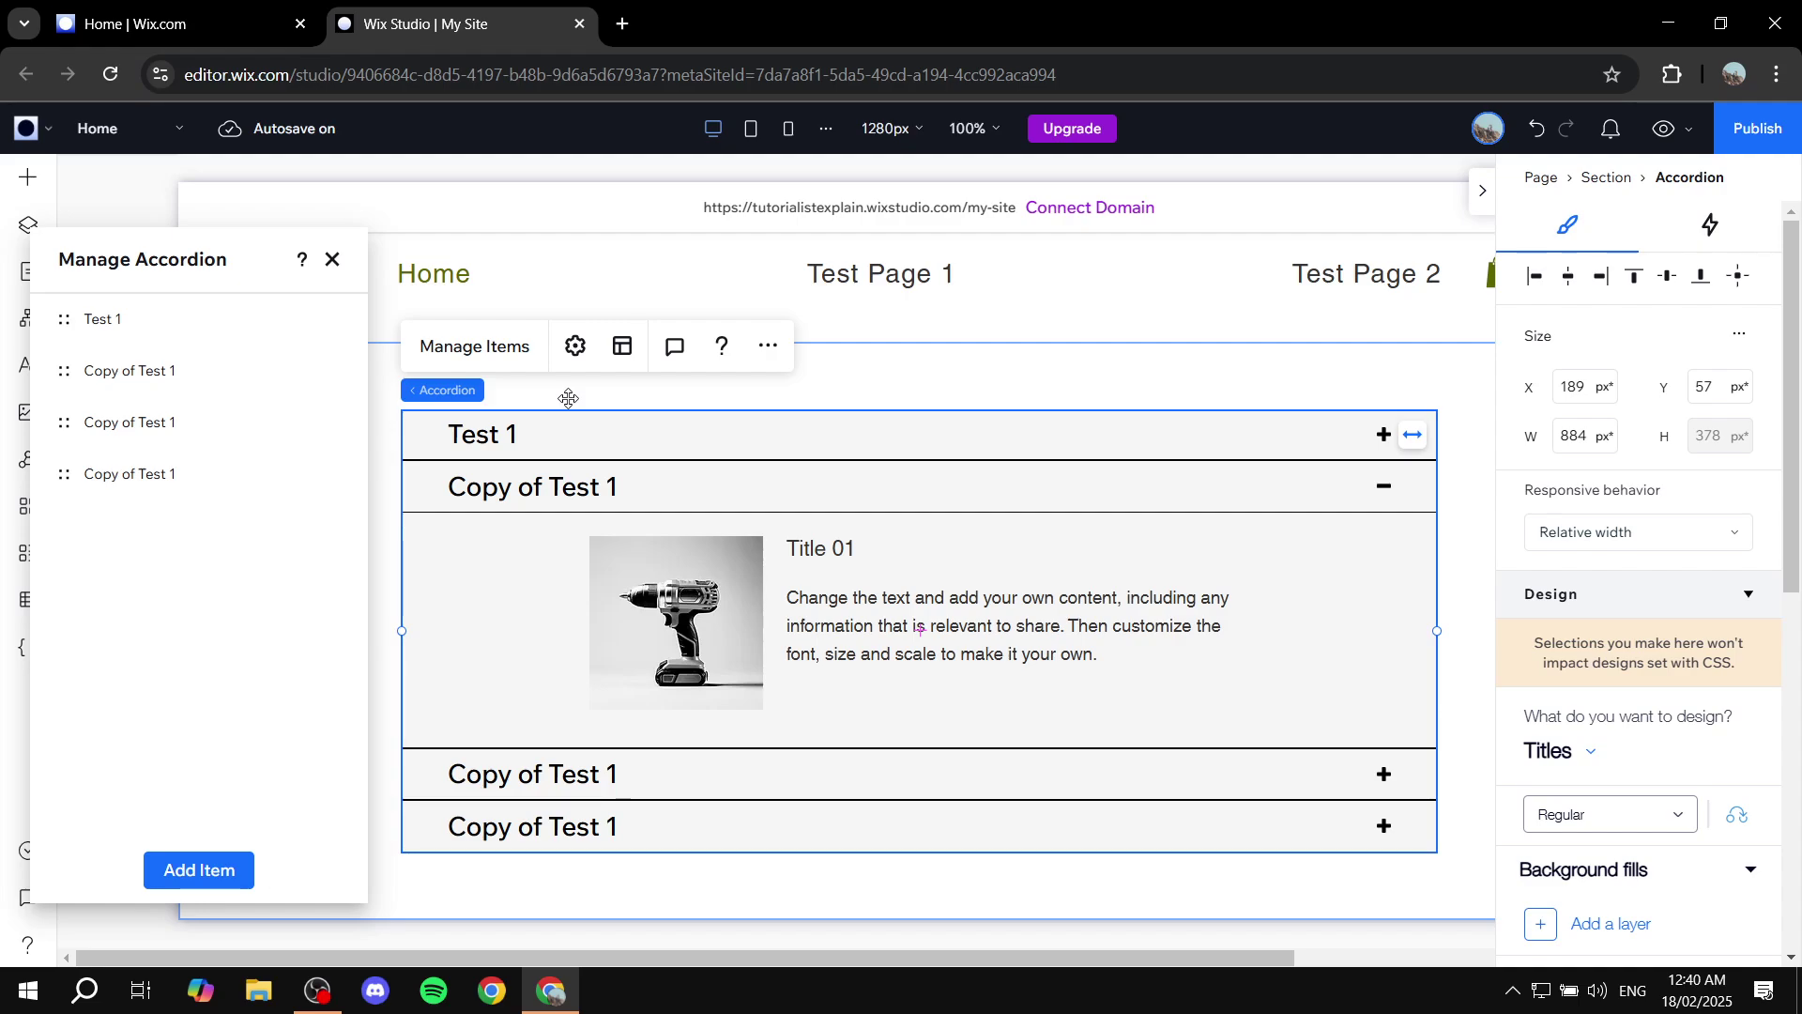
pyautogui.click(331, 260)
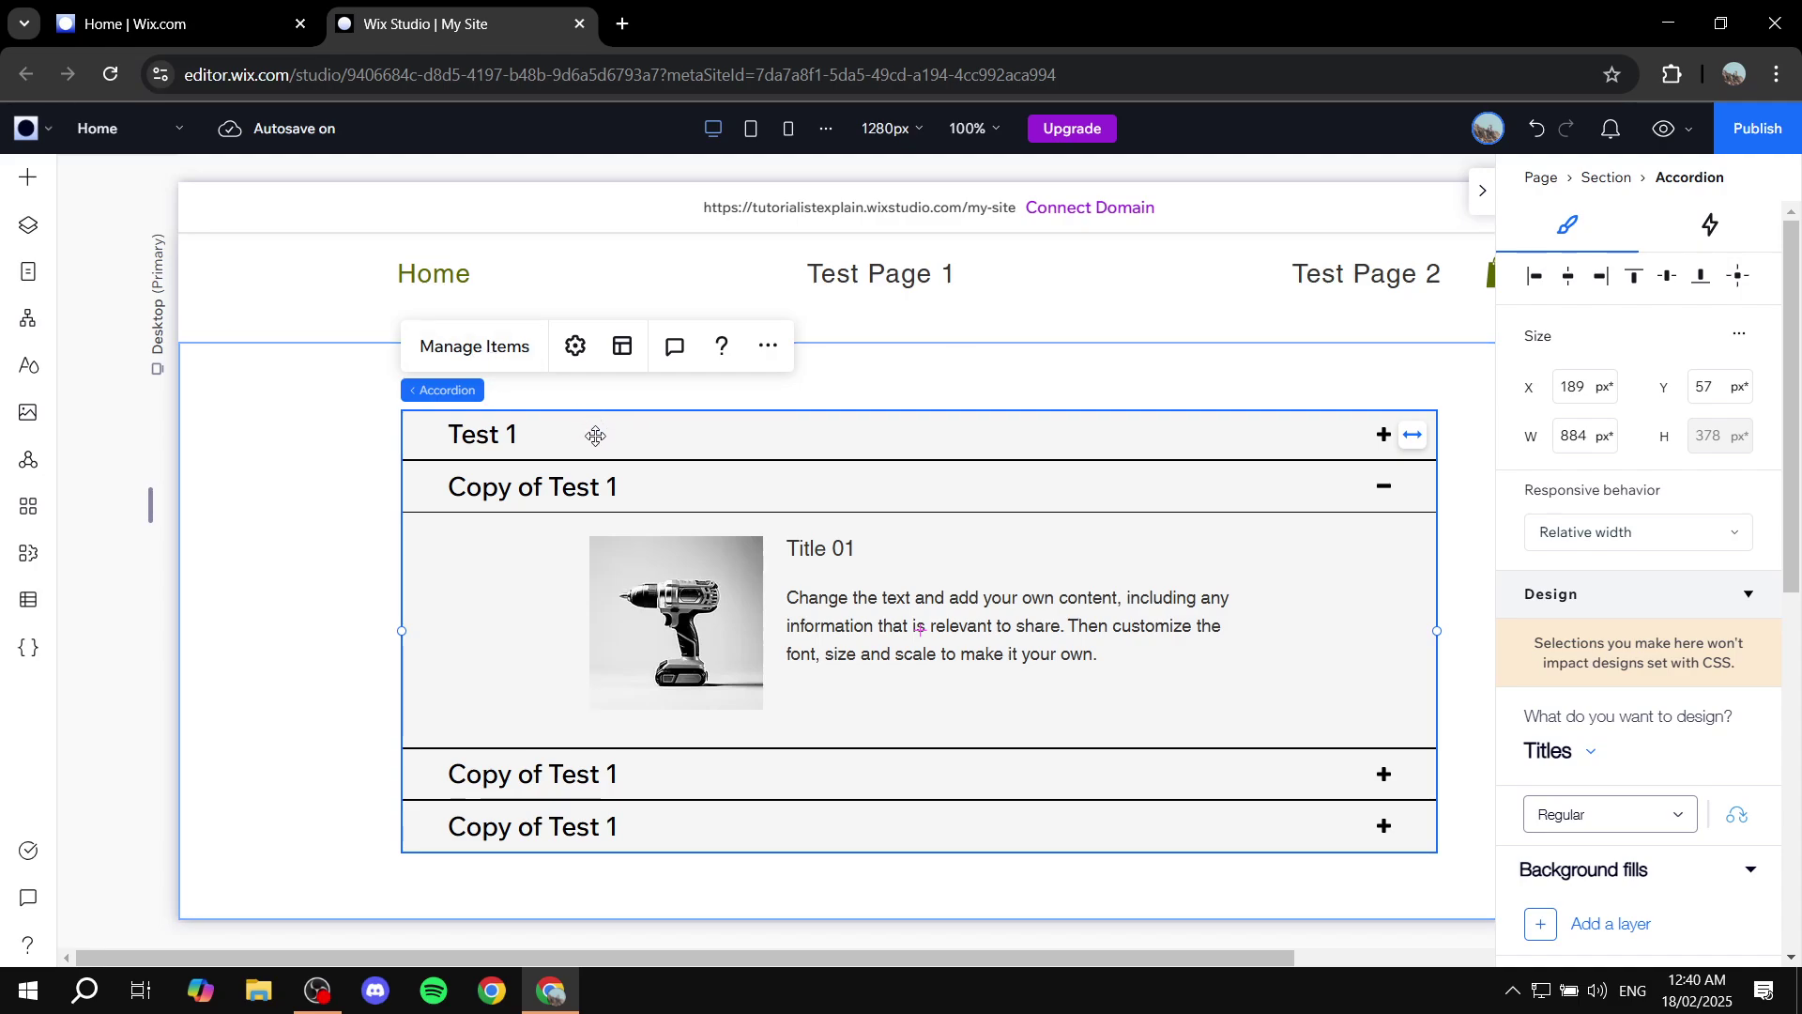
pyautogui.moveTo(596, 435); pyautogui.dragTo(513, 449)
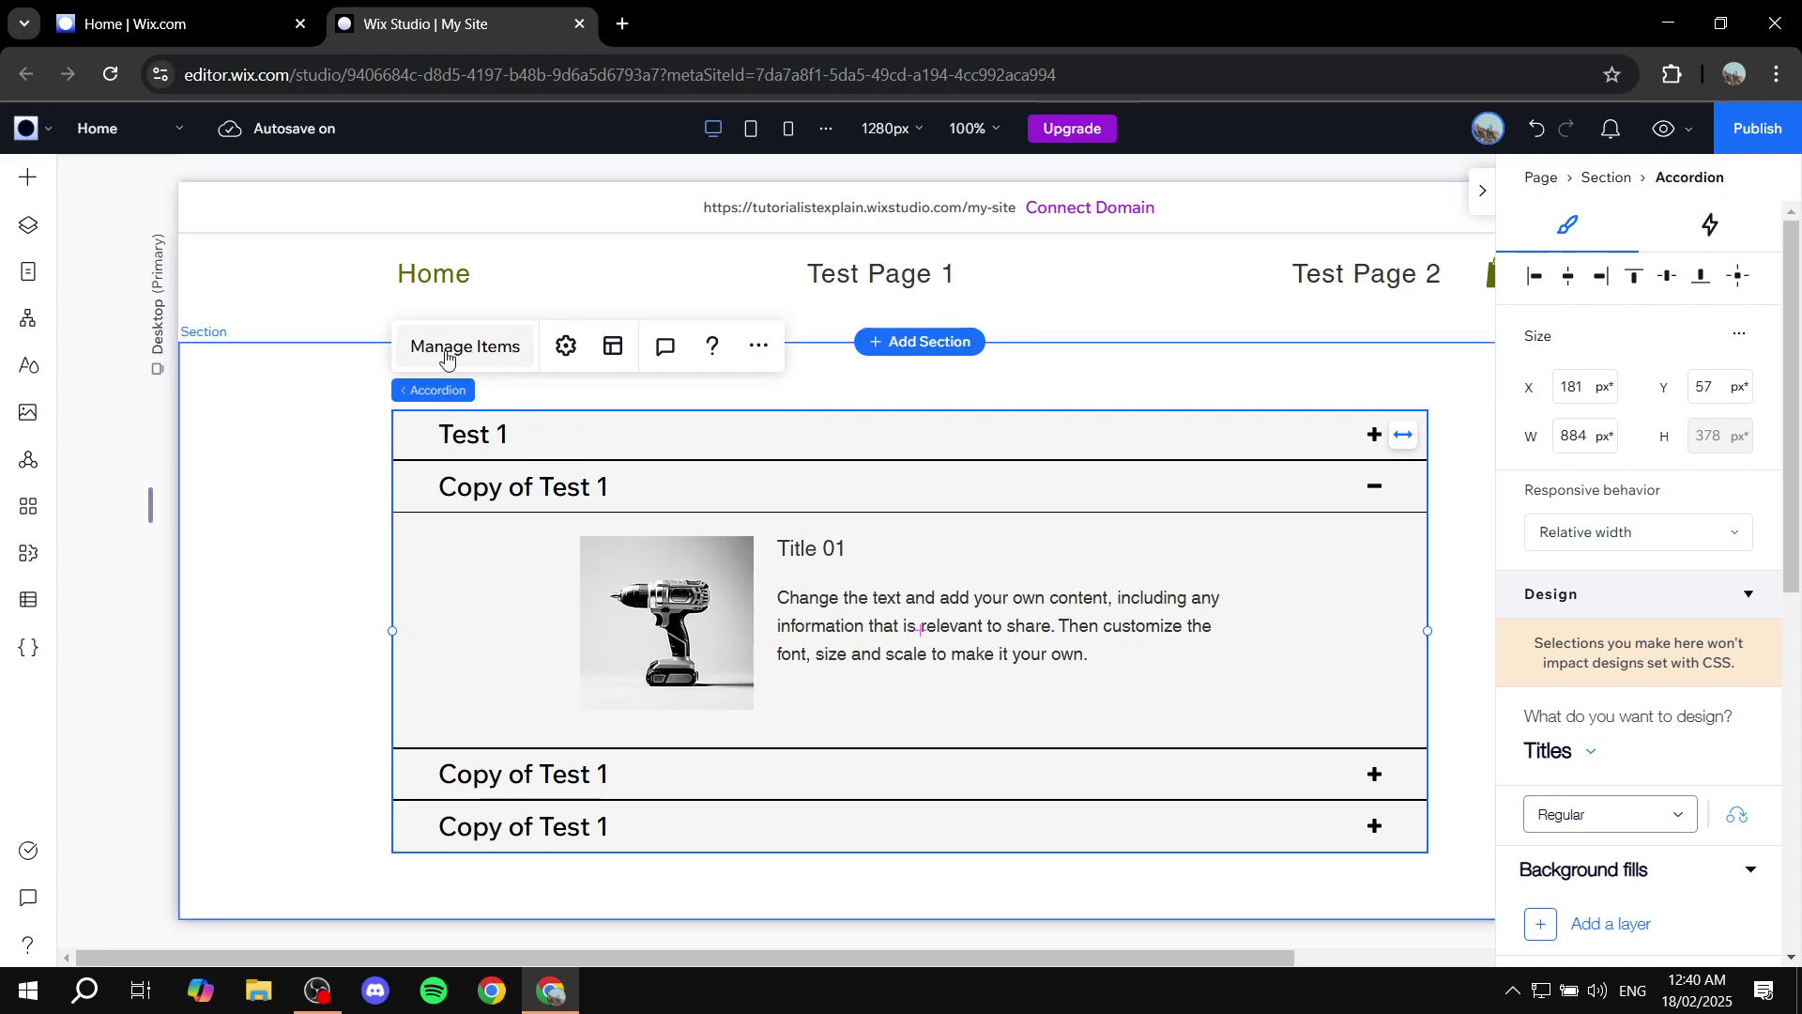
# Step: Set the accordion's default state to All items closed in its settings
pyautogui.click(567, 346)
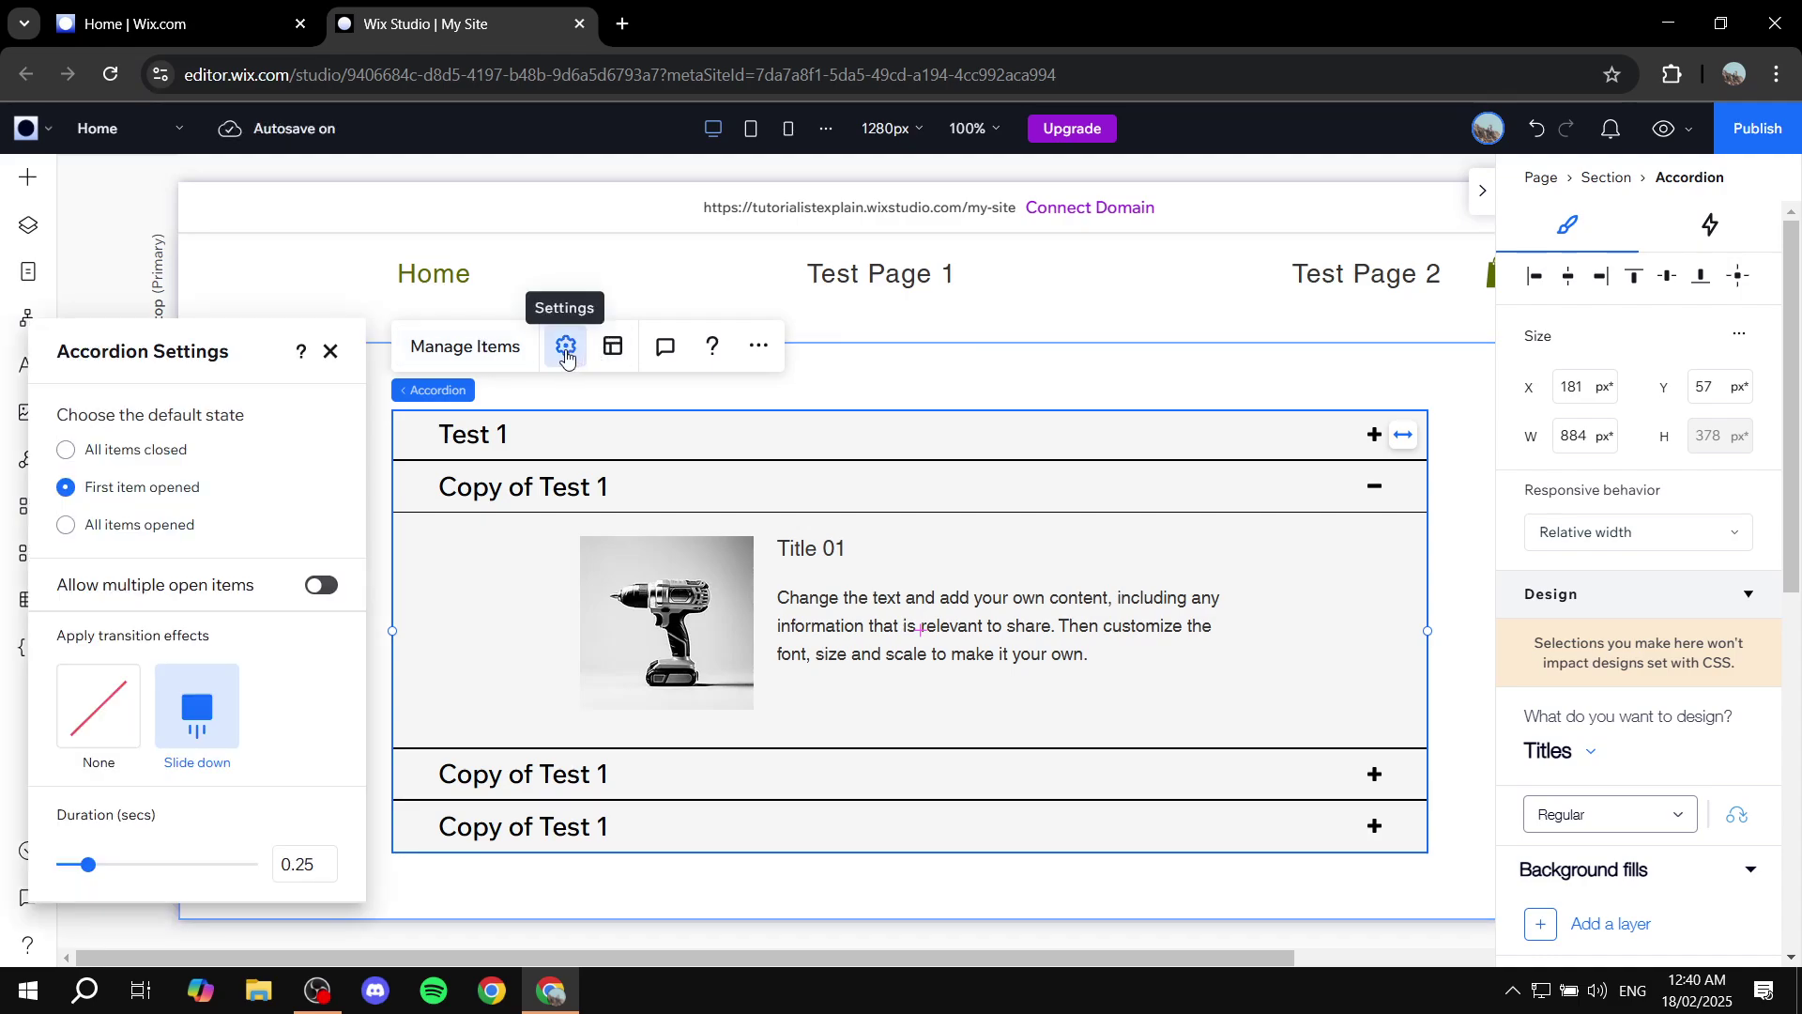
pyautogui.click(166, 455)
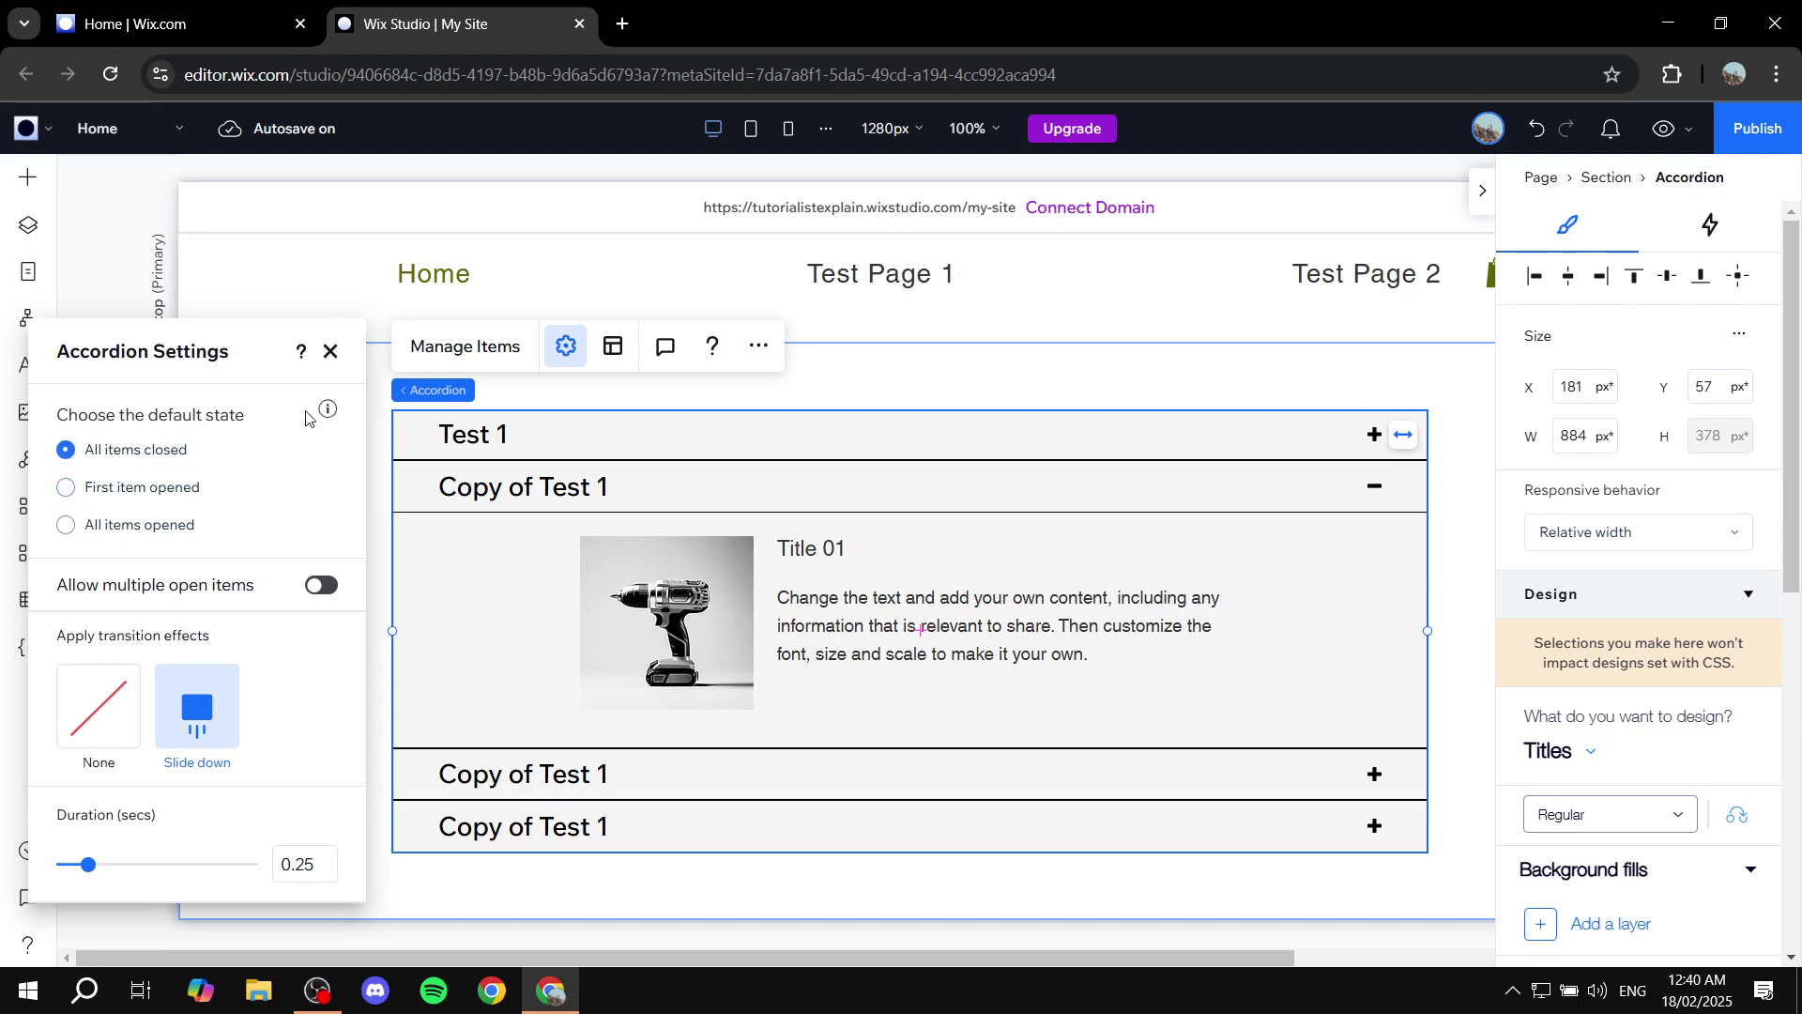
# Step: Set the accordion's default state to First item opened and close its settings
pyautogui.moveTo(320, 418)
pyautogui.click(155, 493)
pyautogui.click(151, 527)
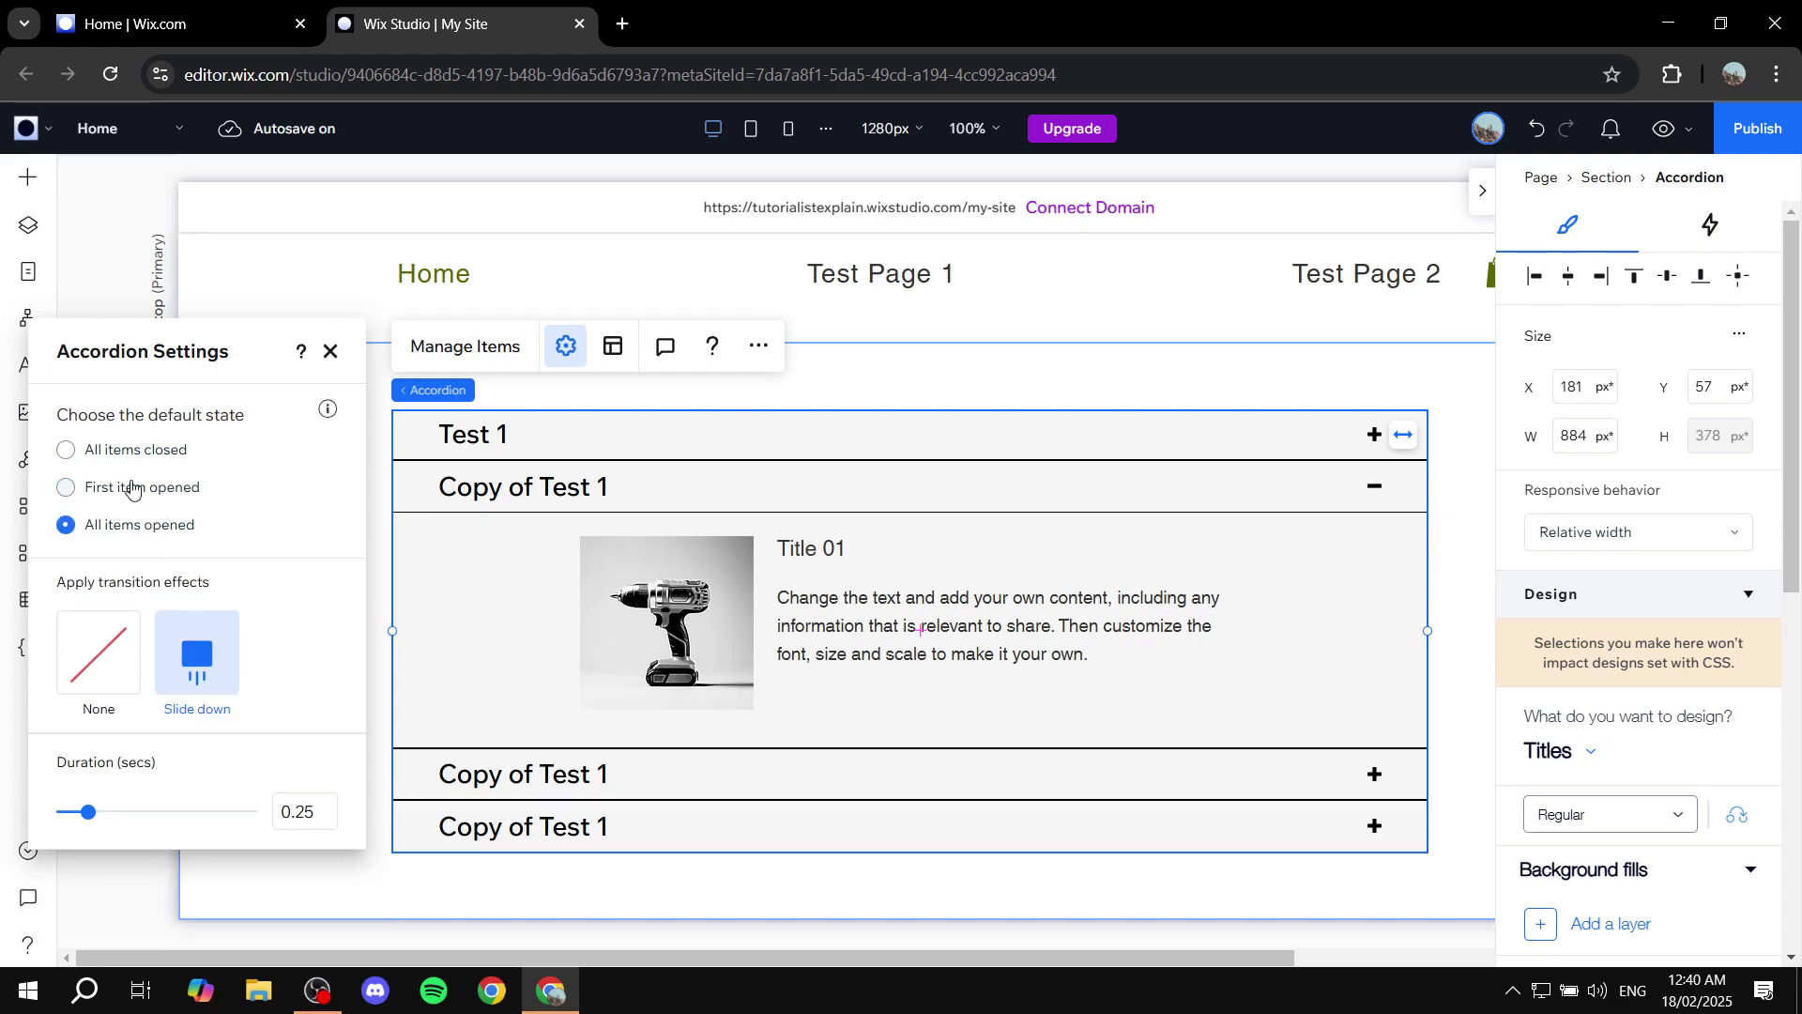
pyautogui.click(122, 452)
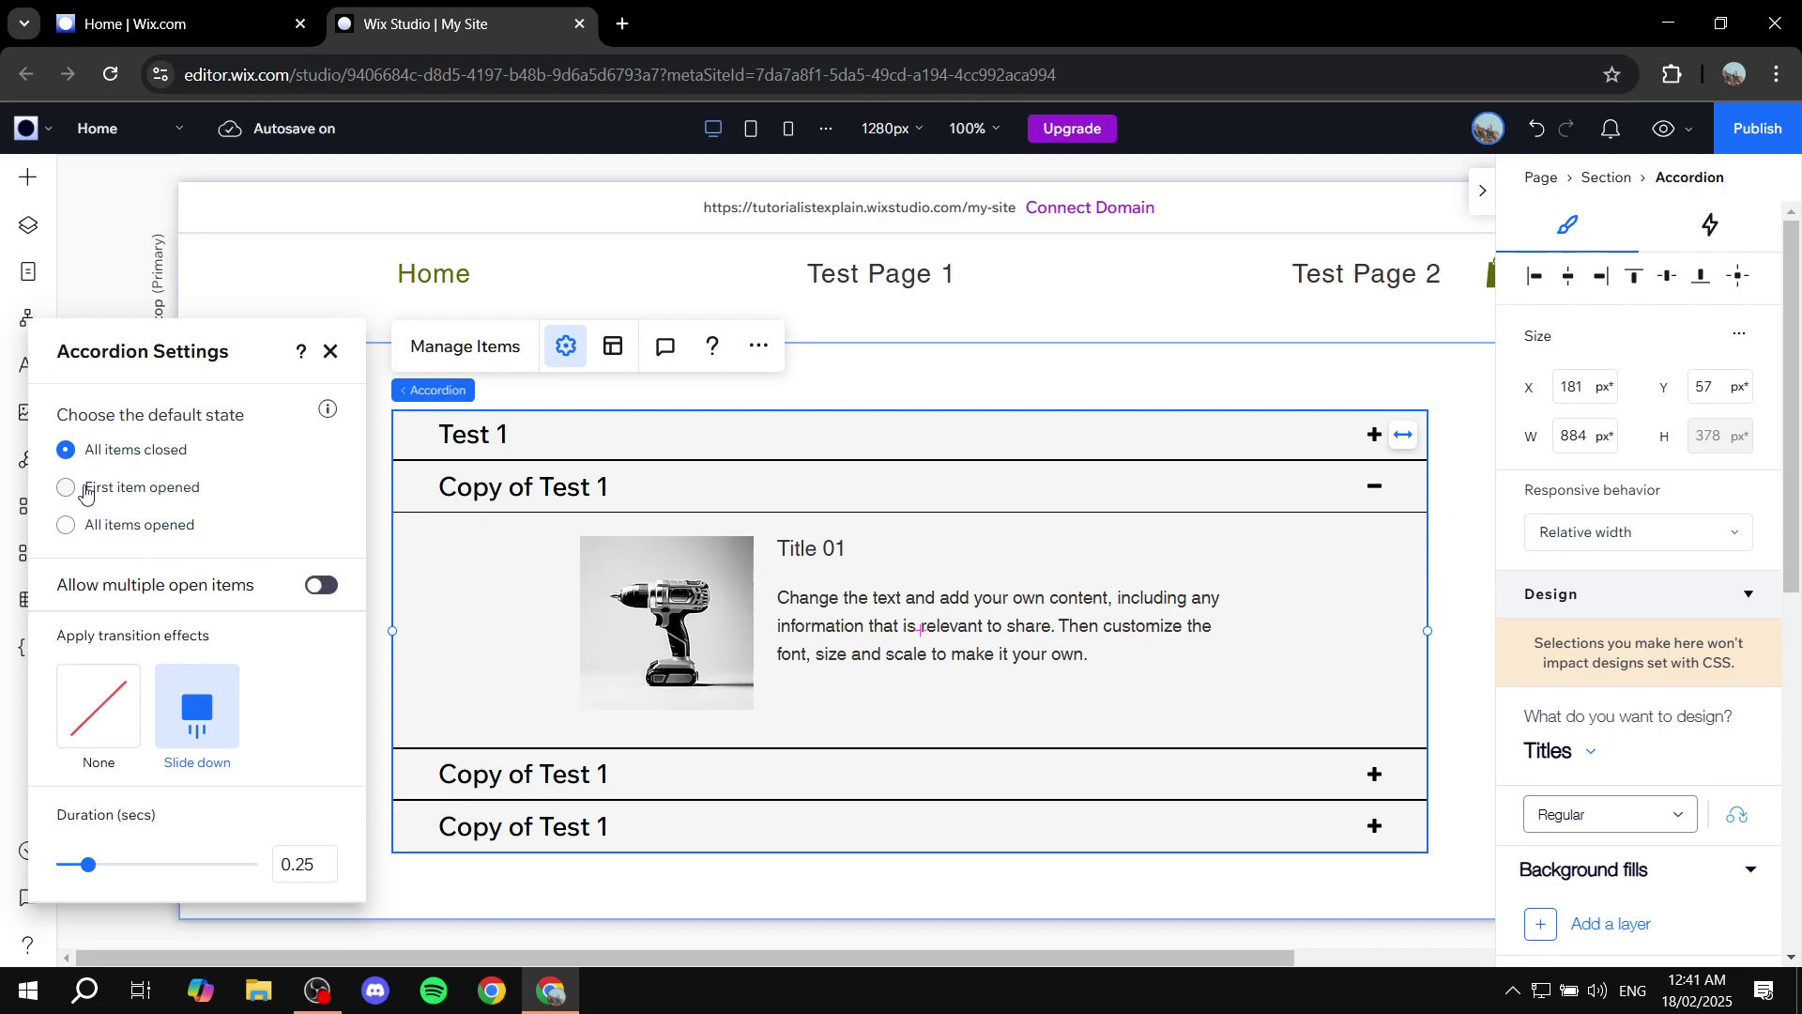
pyautogui.click(155, 493)
pyautogui.click(330, 353)
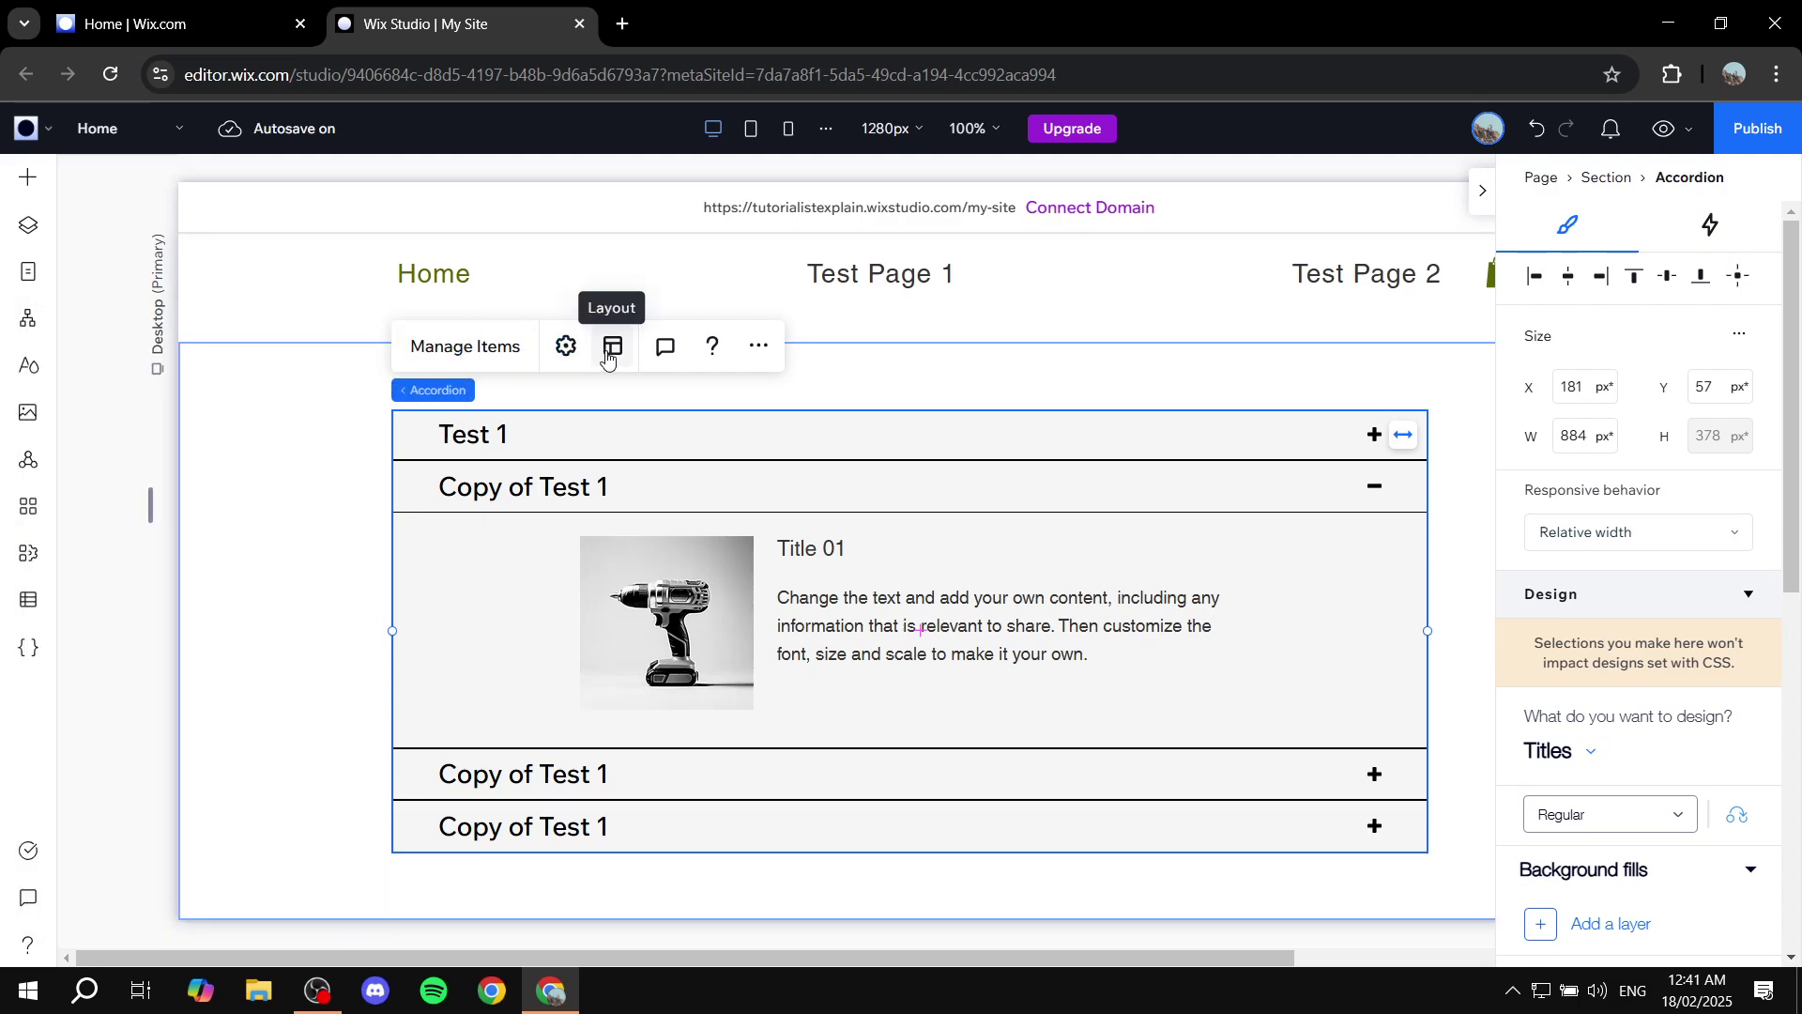
# Step: Change the accordion's expand icon to Arrow in its layout options and close them
pyautogui.click(613, 346)
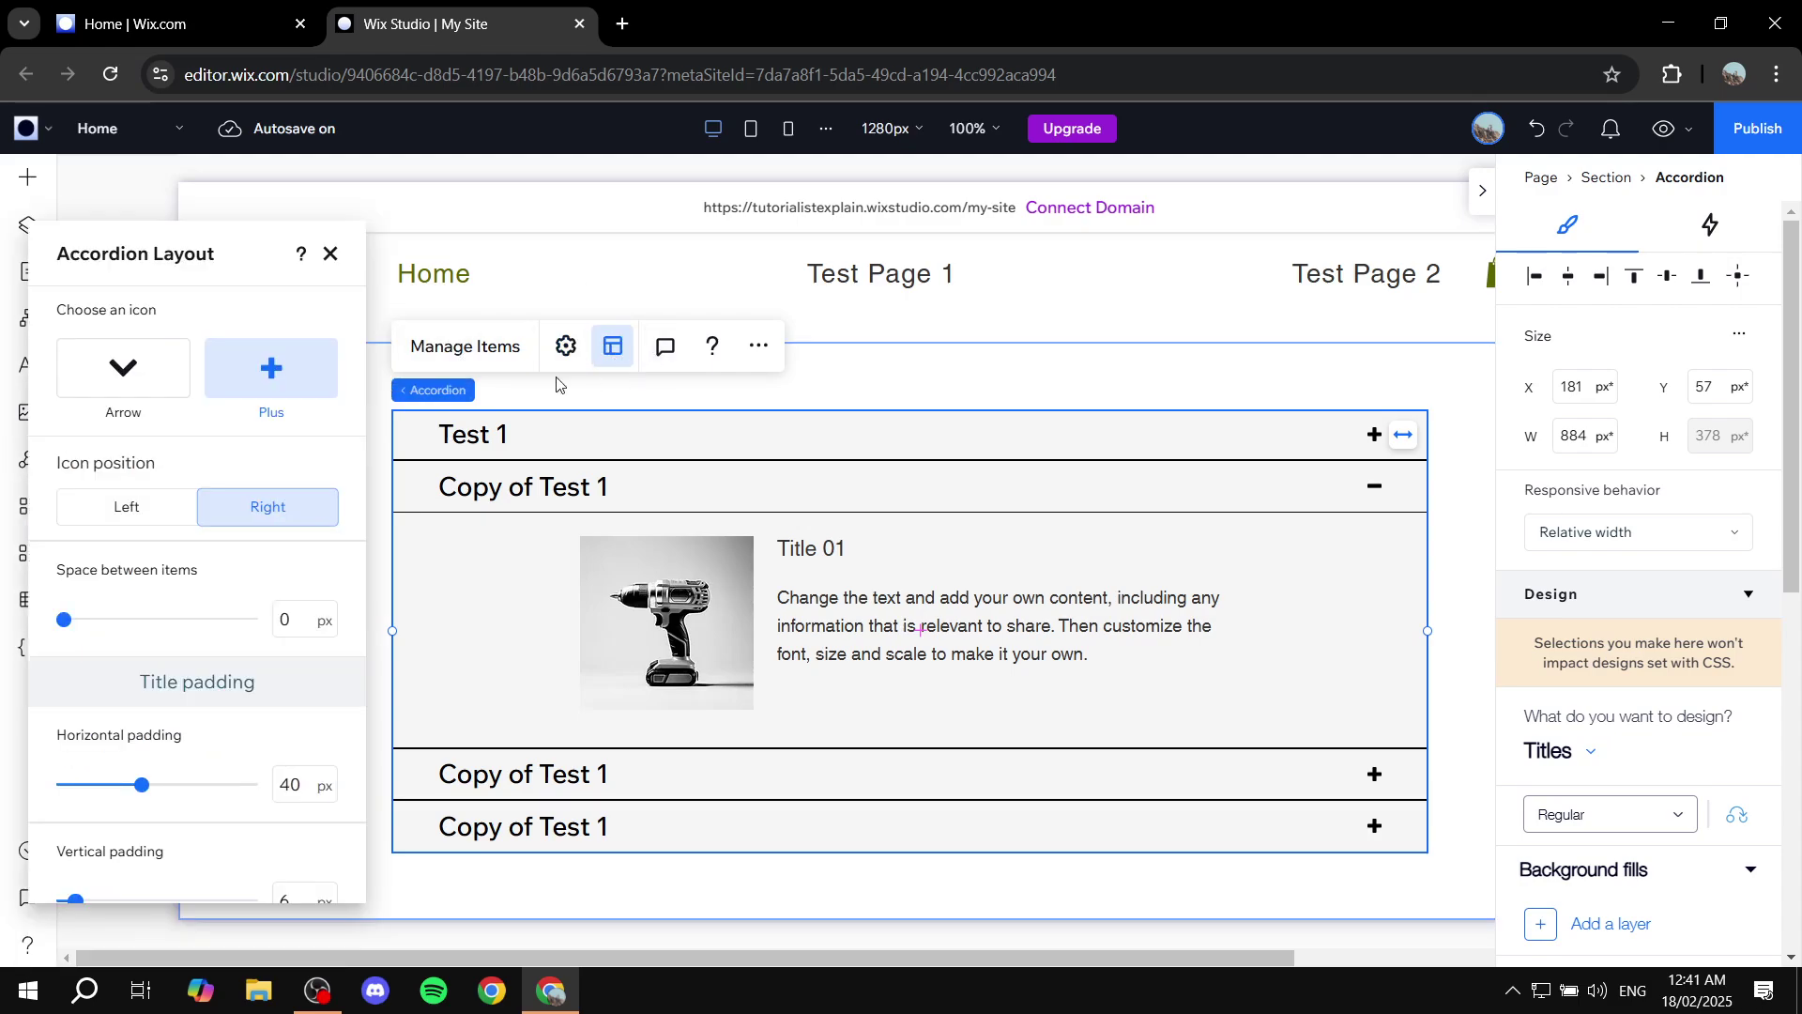
pyautogui.click(127, 371)
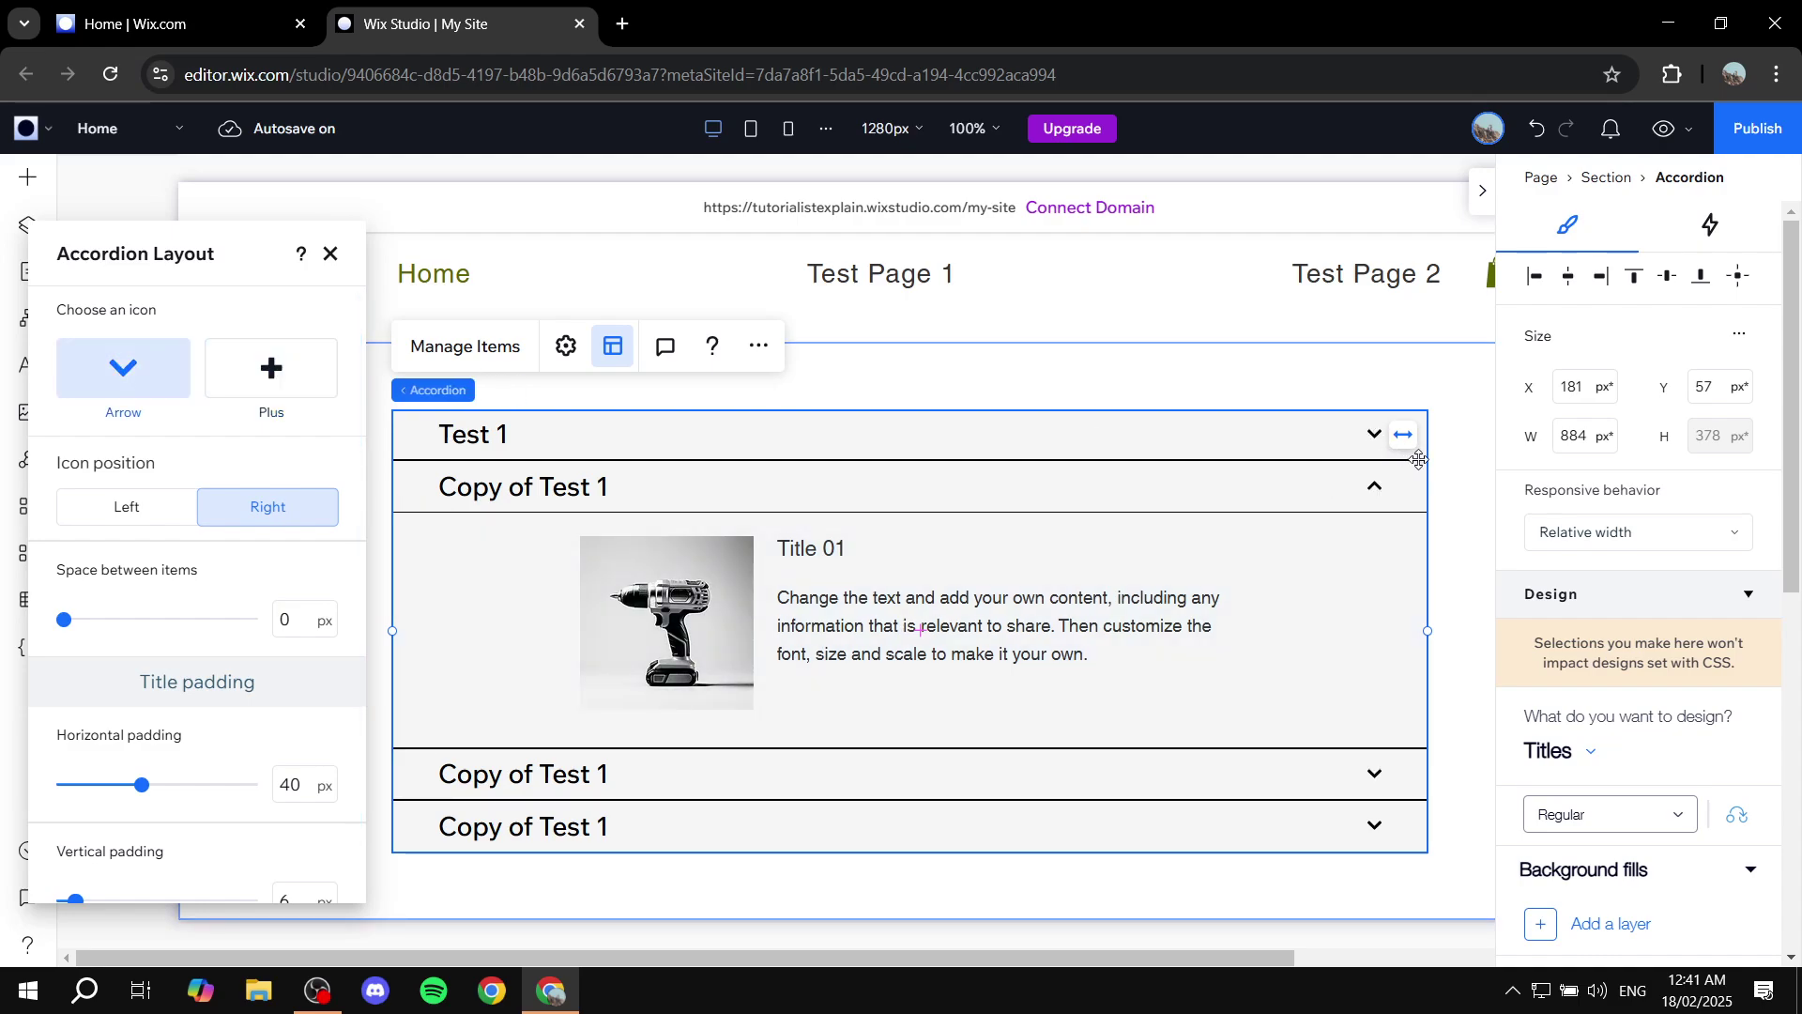
pyautogui.click(320, 391)
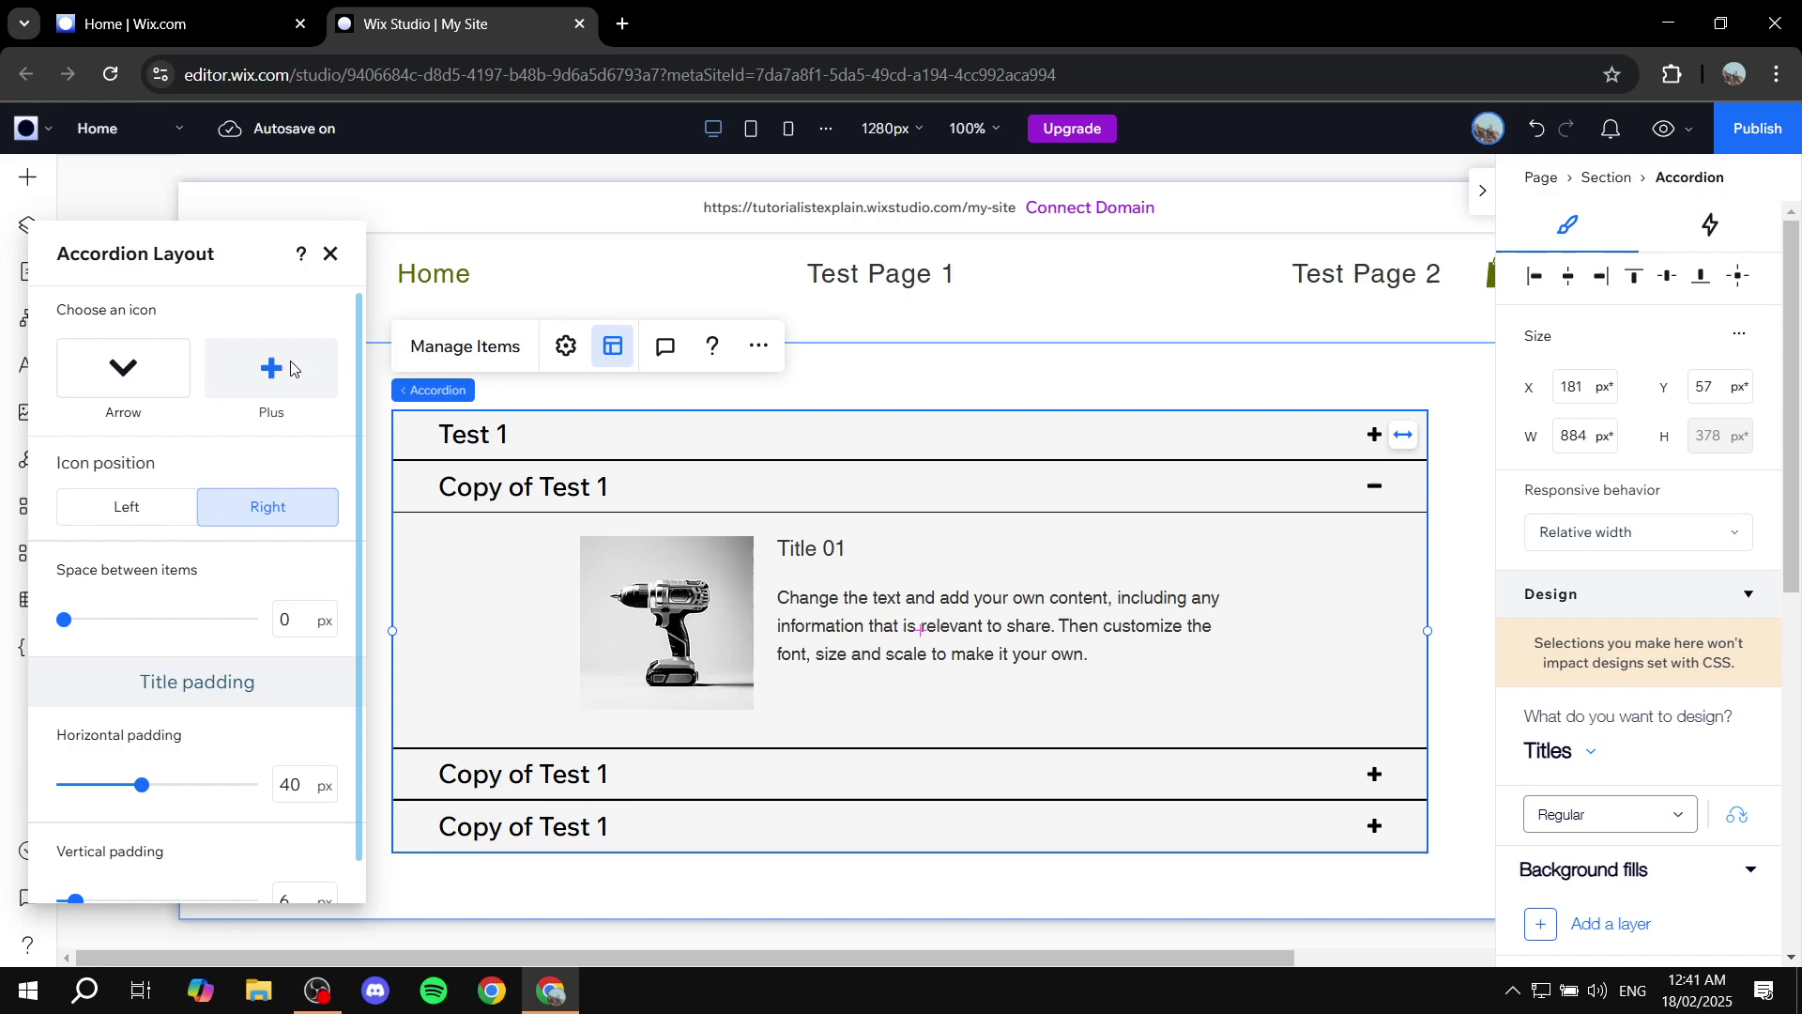
pyautogui.click(146, 390)
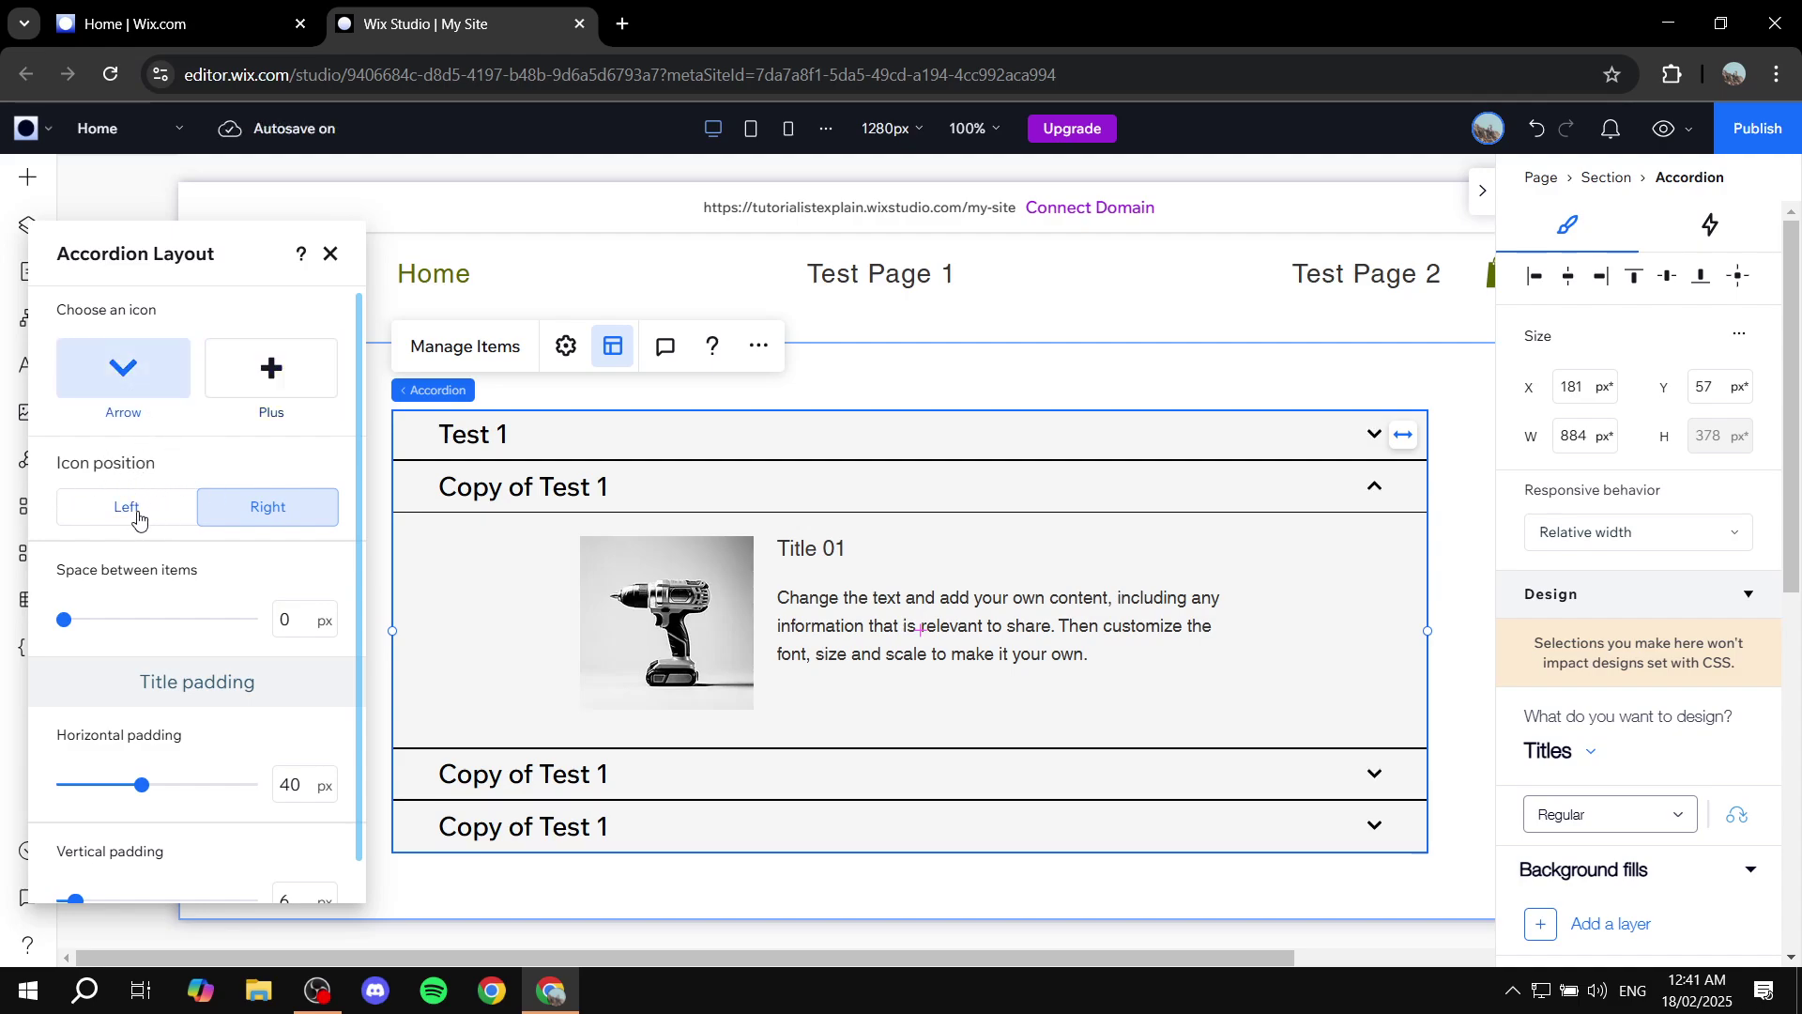
pyautogui.scroll(-1, 136, 512)
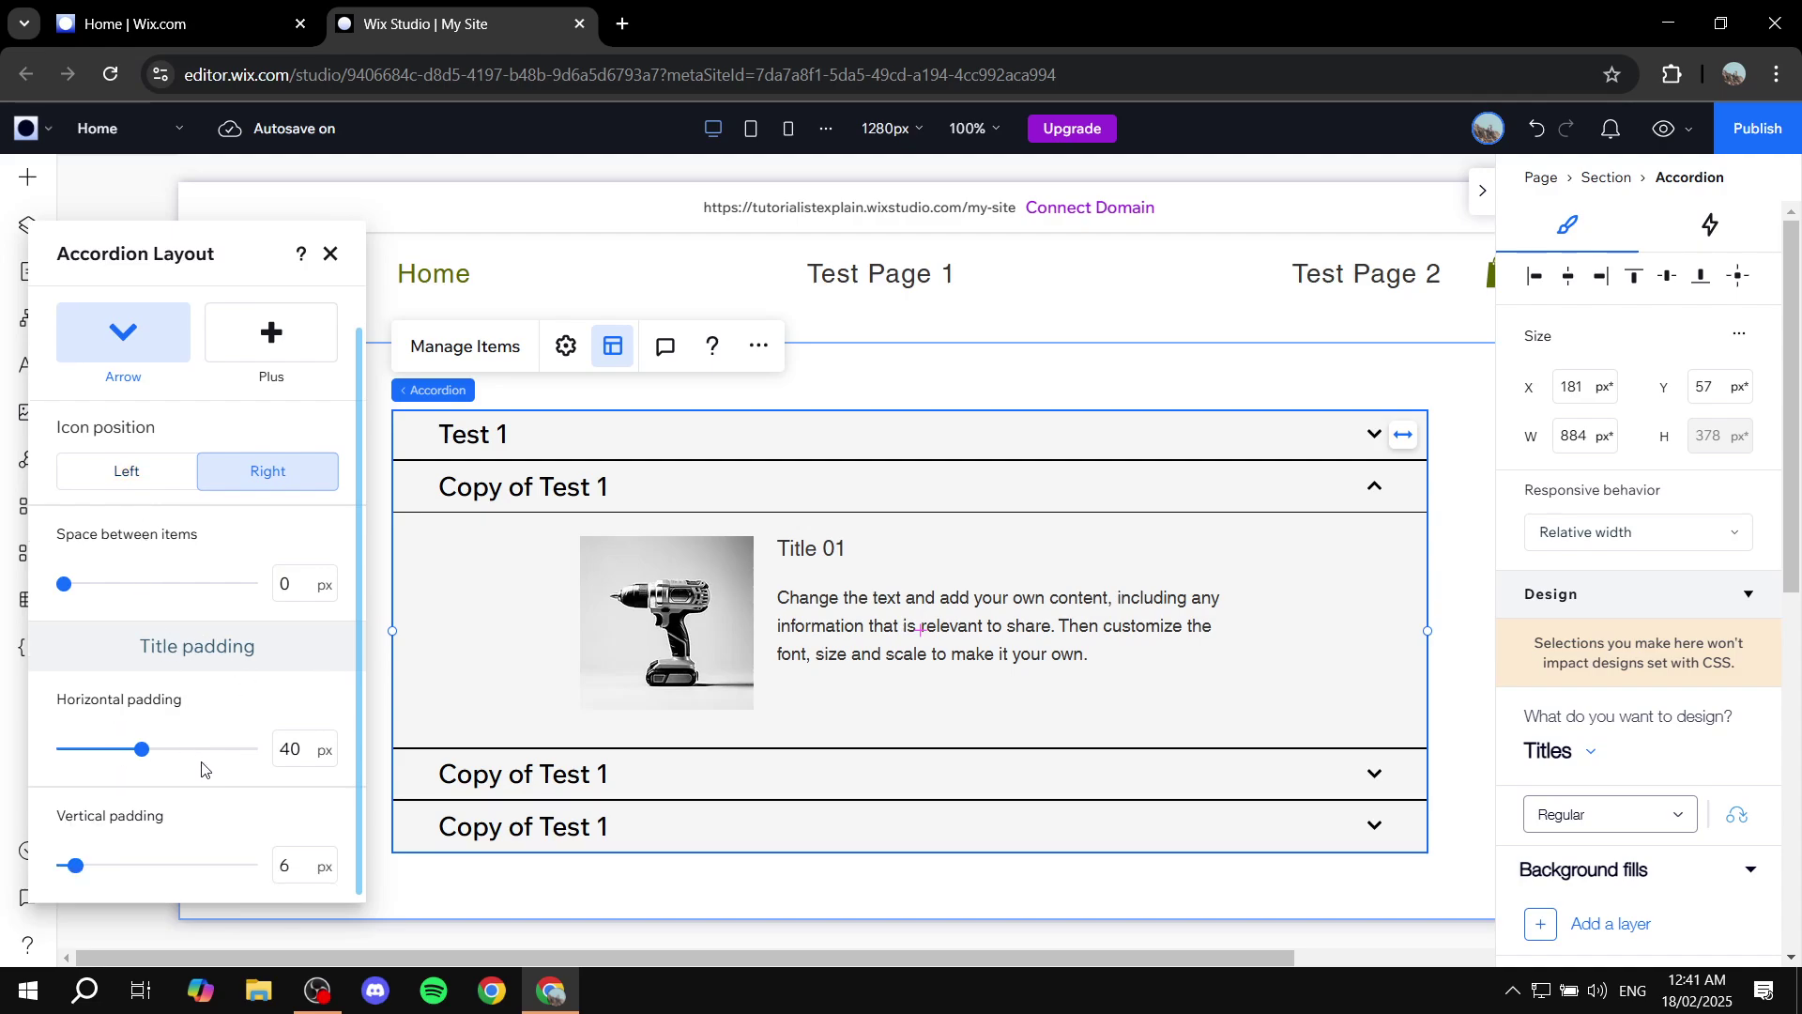
pyautogui.scroll(1, 202, 770)
pyautogui.click(330, 253)
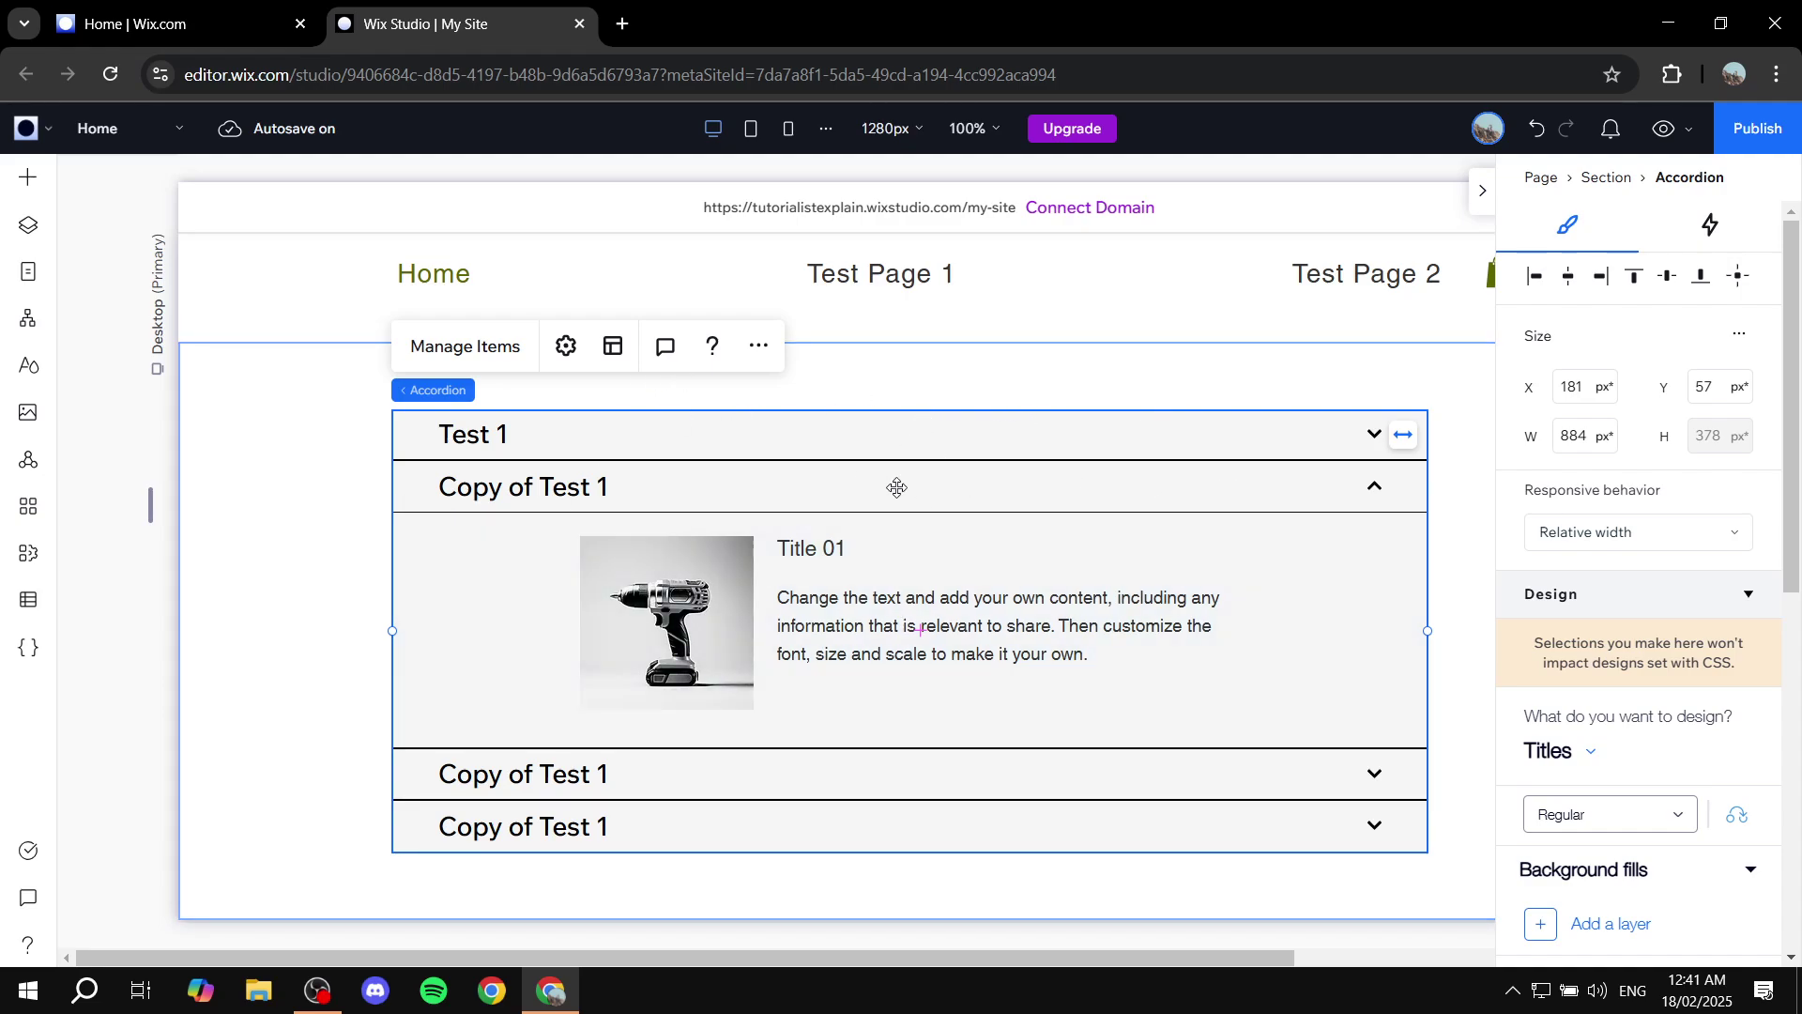
# Step: Add a background fill layer to the accordion's Titles in their Regular state, using the bright yellow theme color
pyautogui.click(1483, 192)
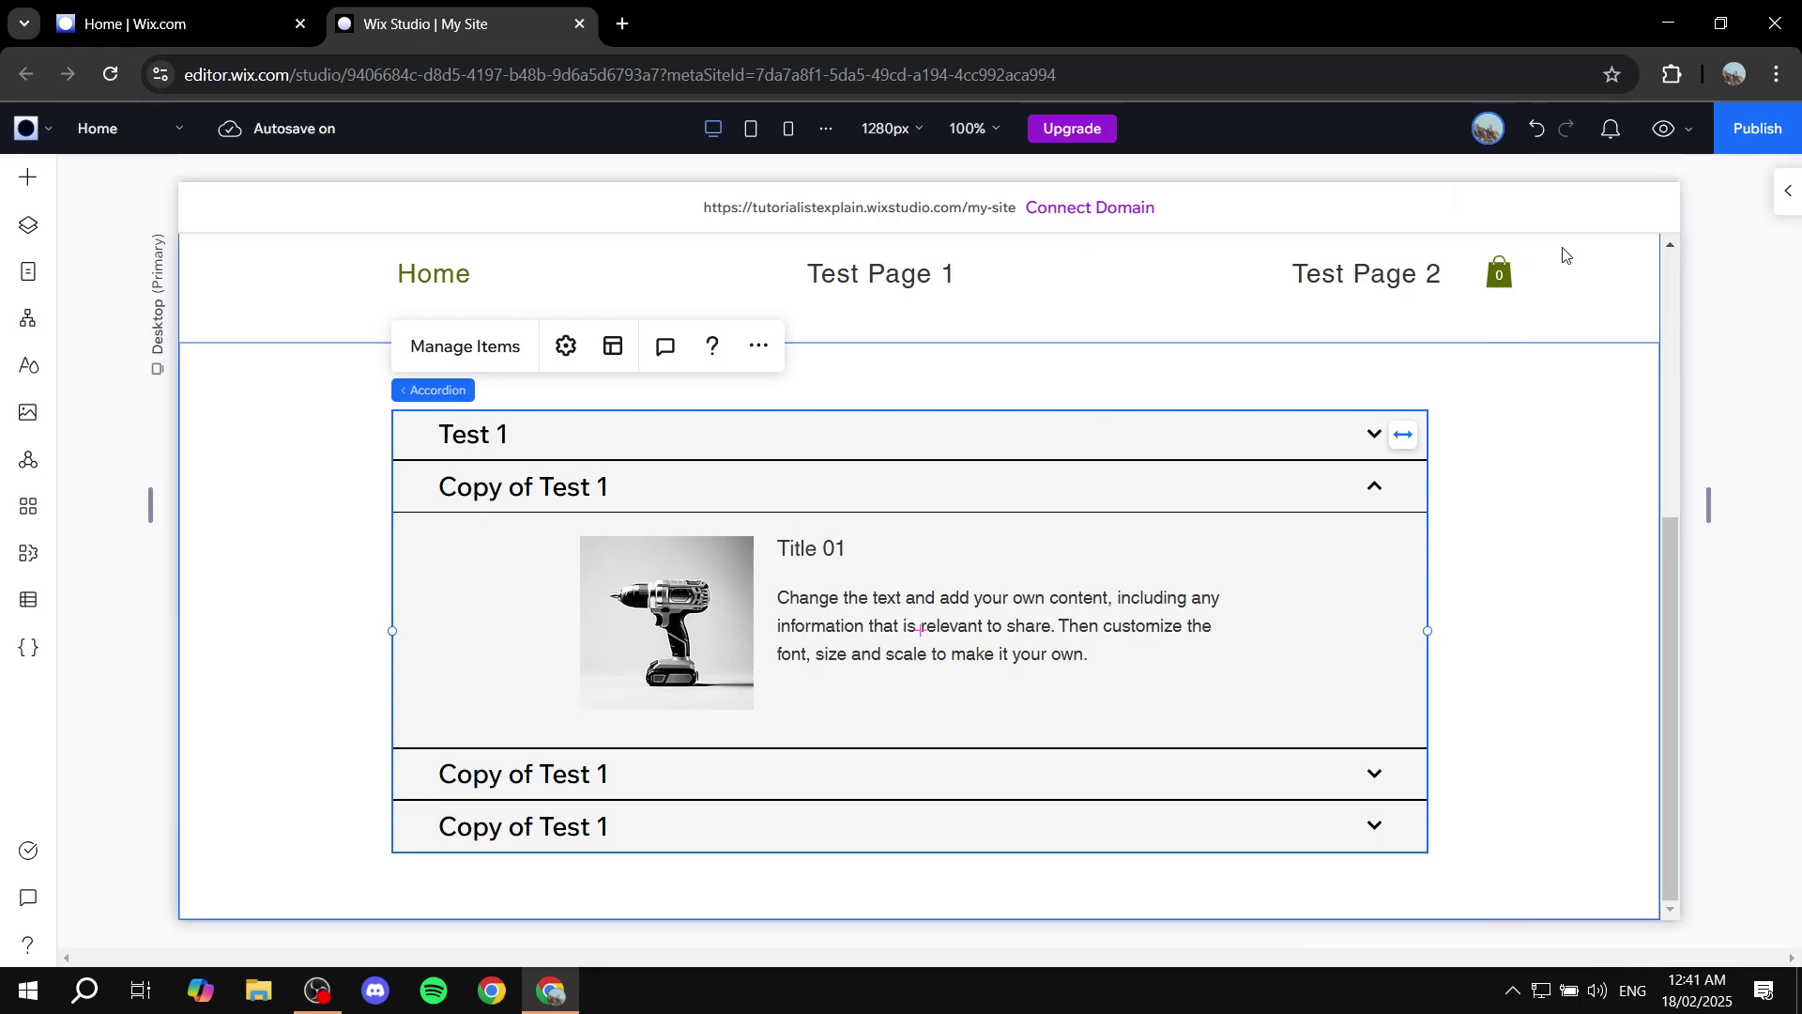
pyautogui.click(1785, 194)
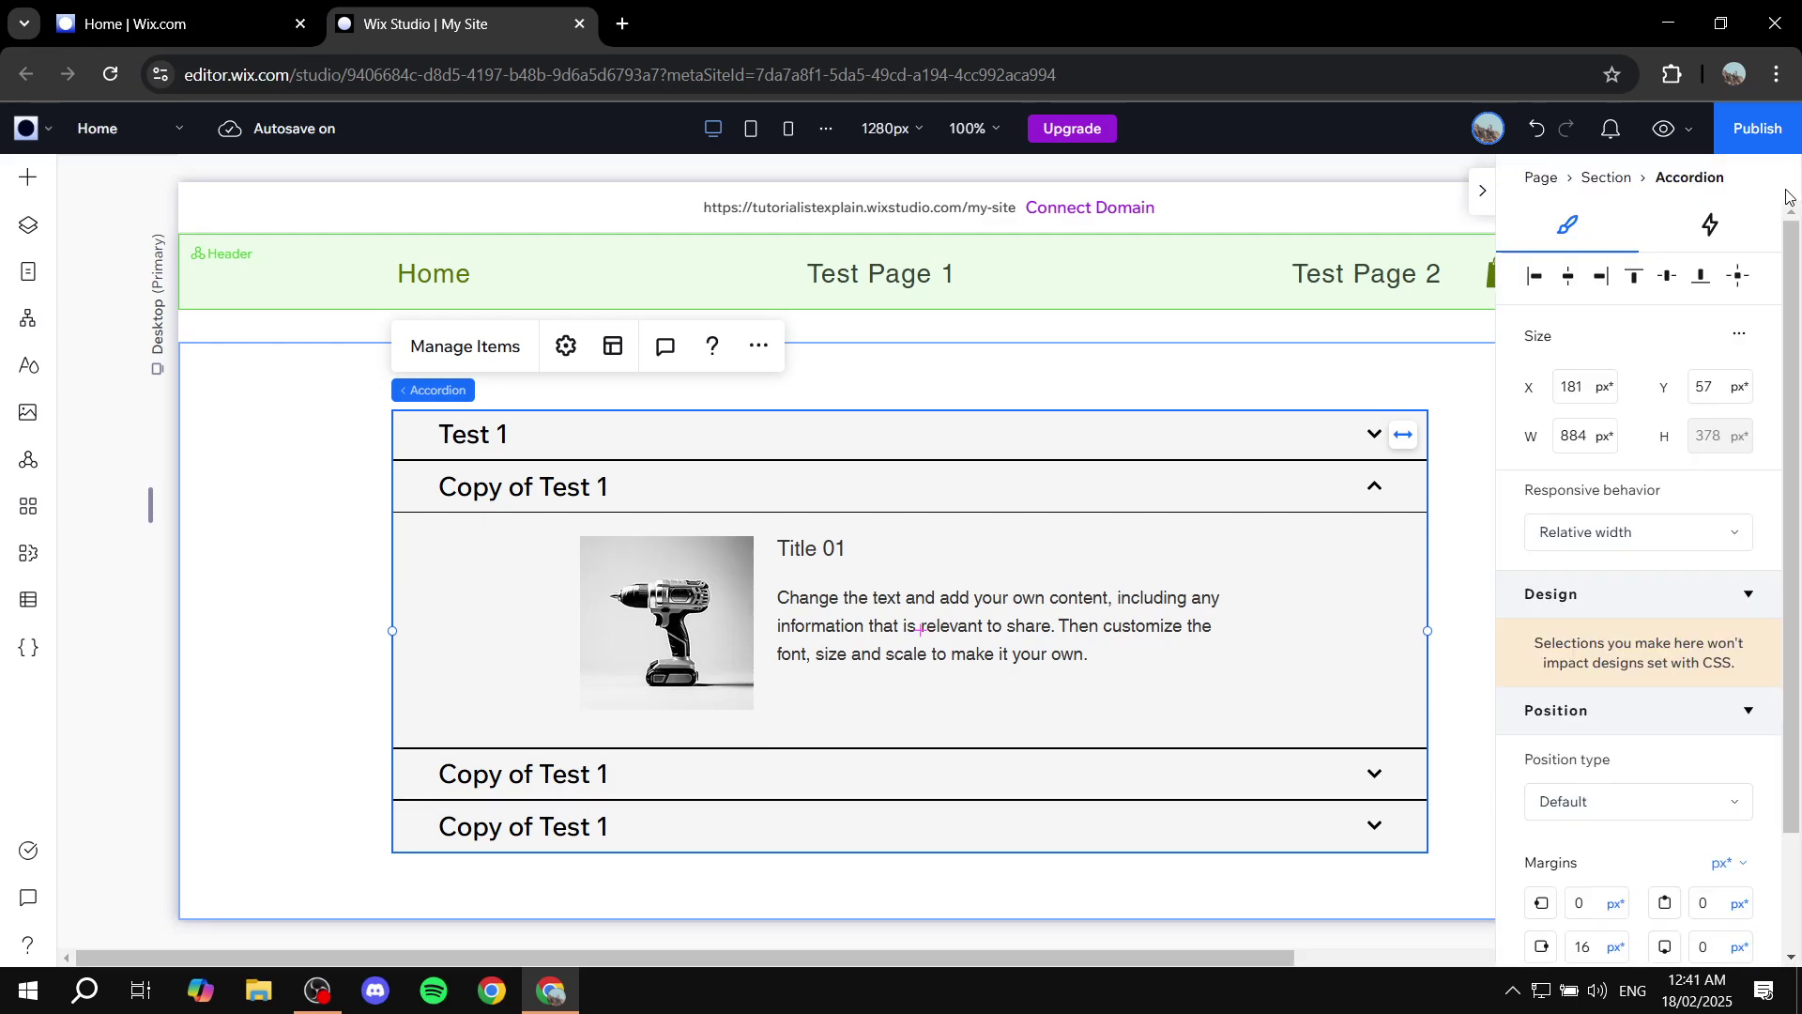
pyautogui.scroll(-1, 1685, 456)
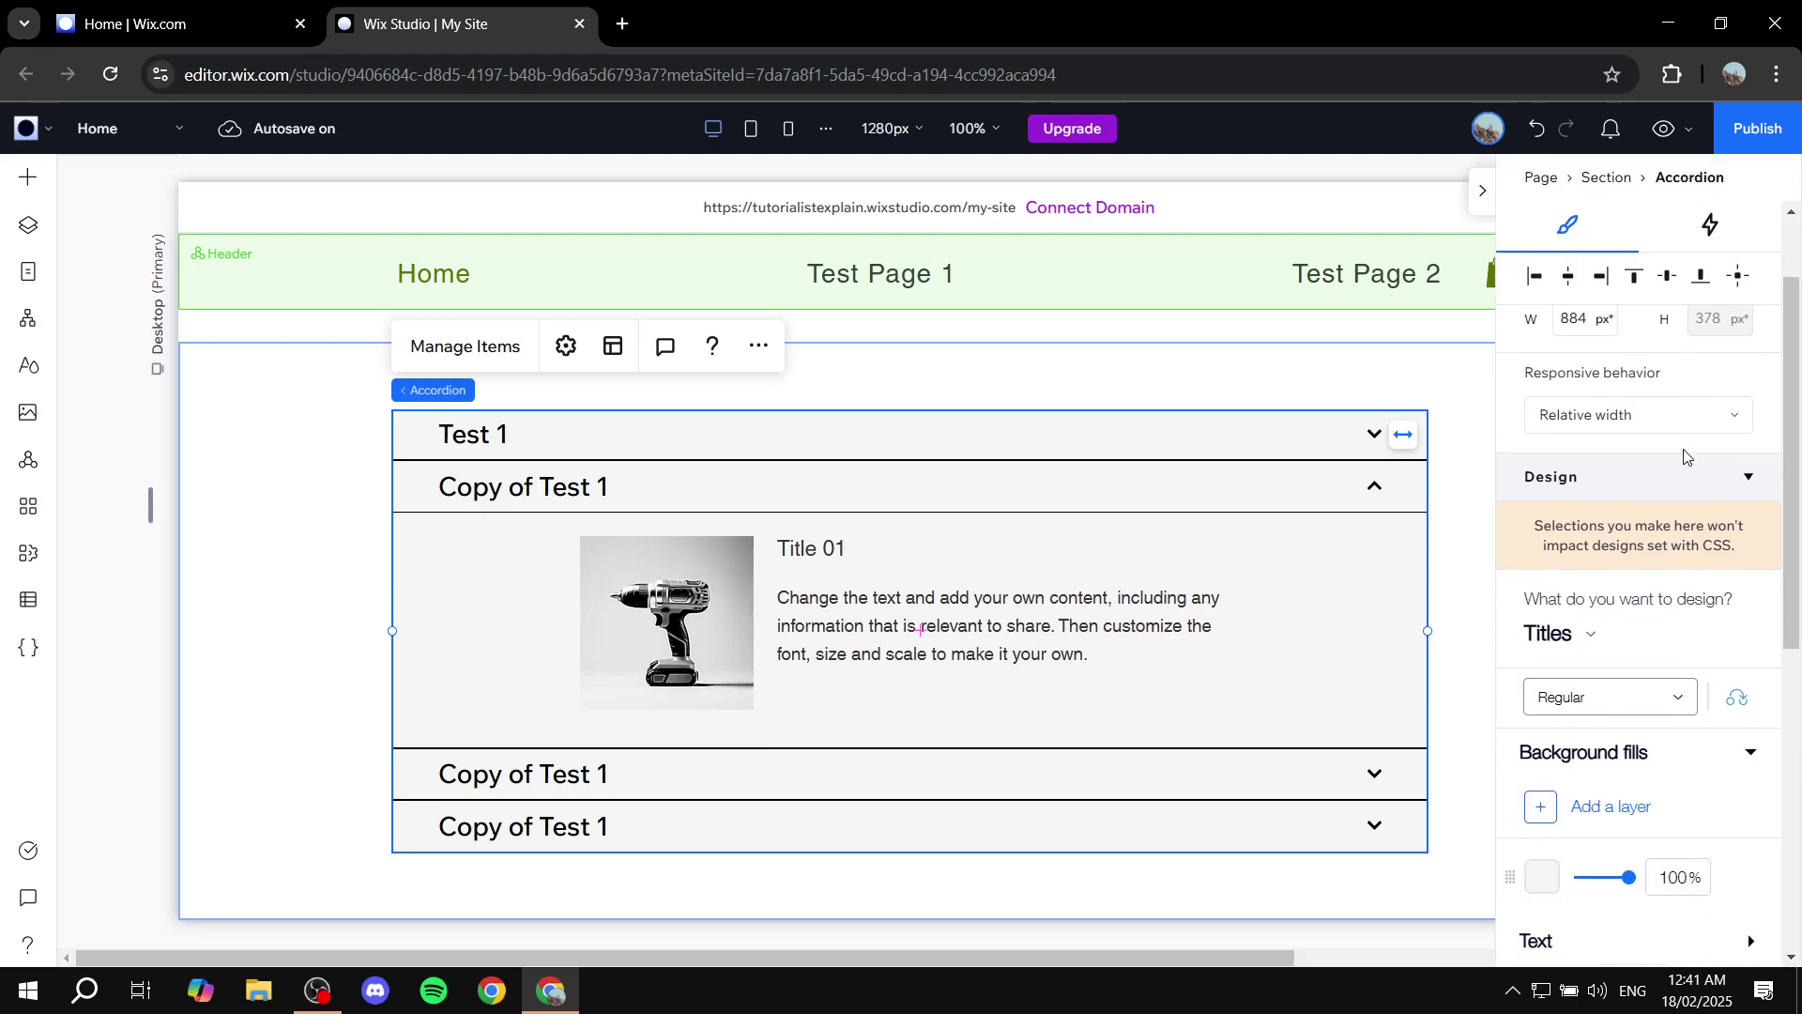
pyautogui.scroll(-2, 1686, 456)
pyautogui.click(1583, 413)
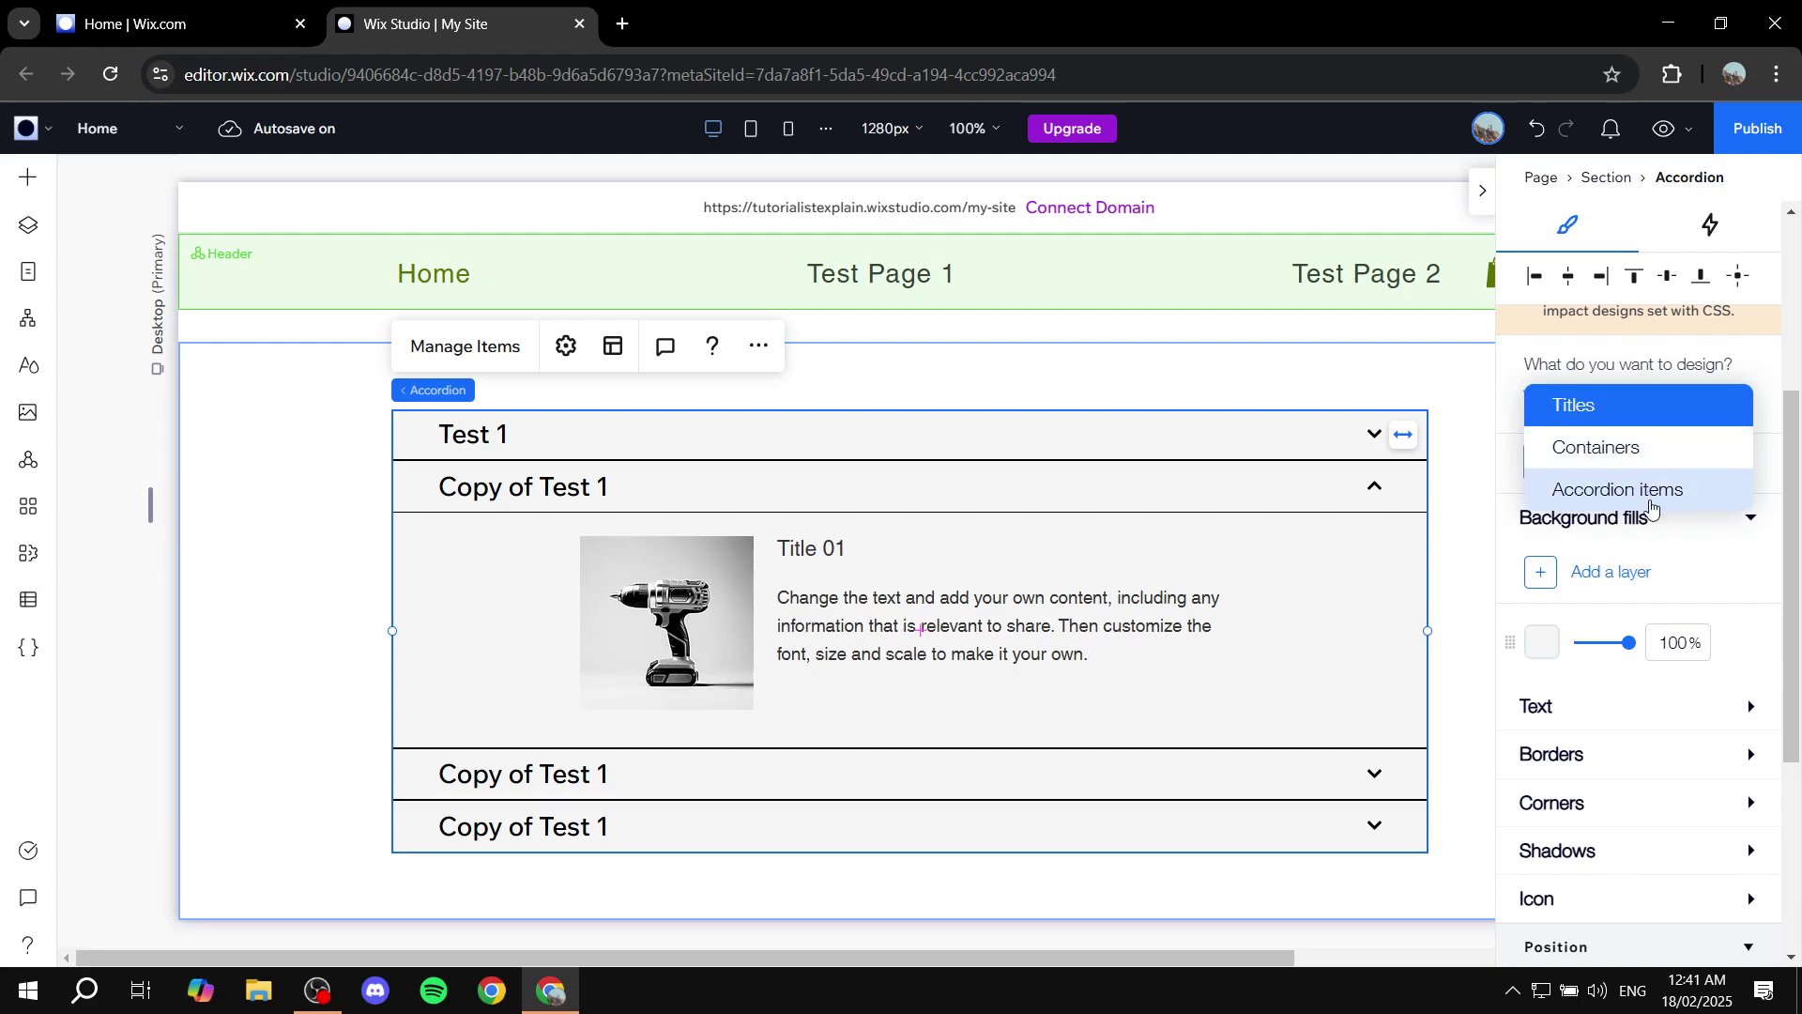
pyautogui.click(1589, 406)
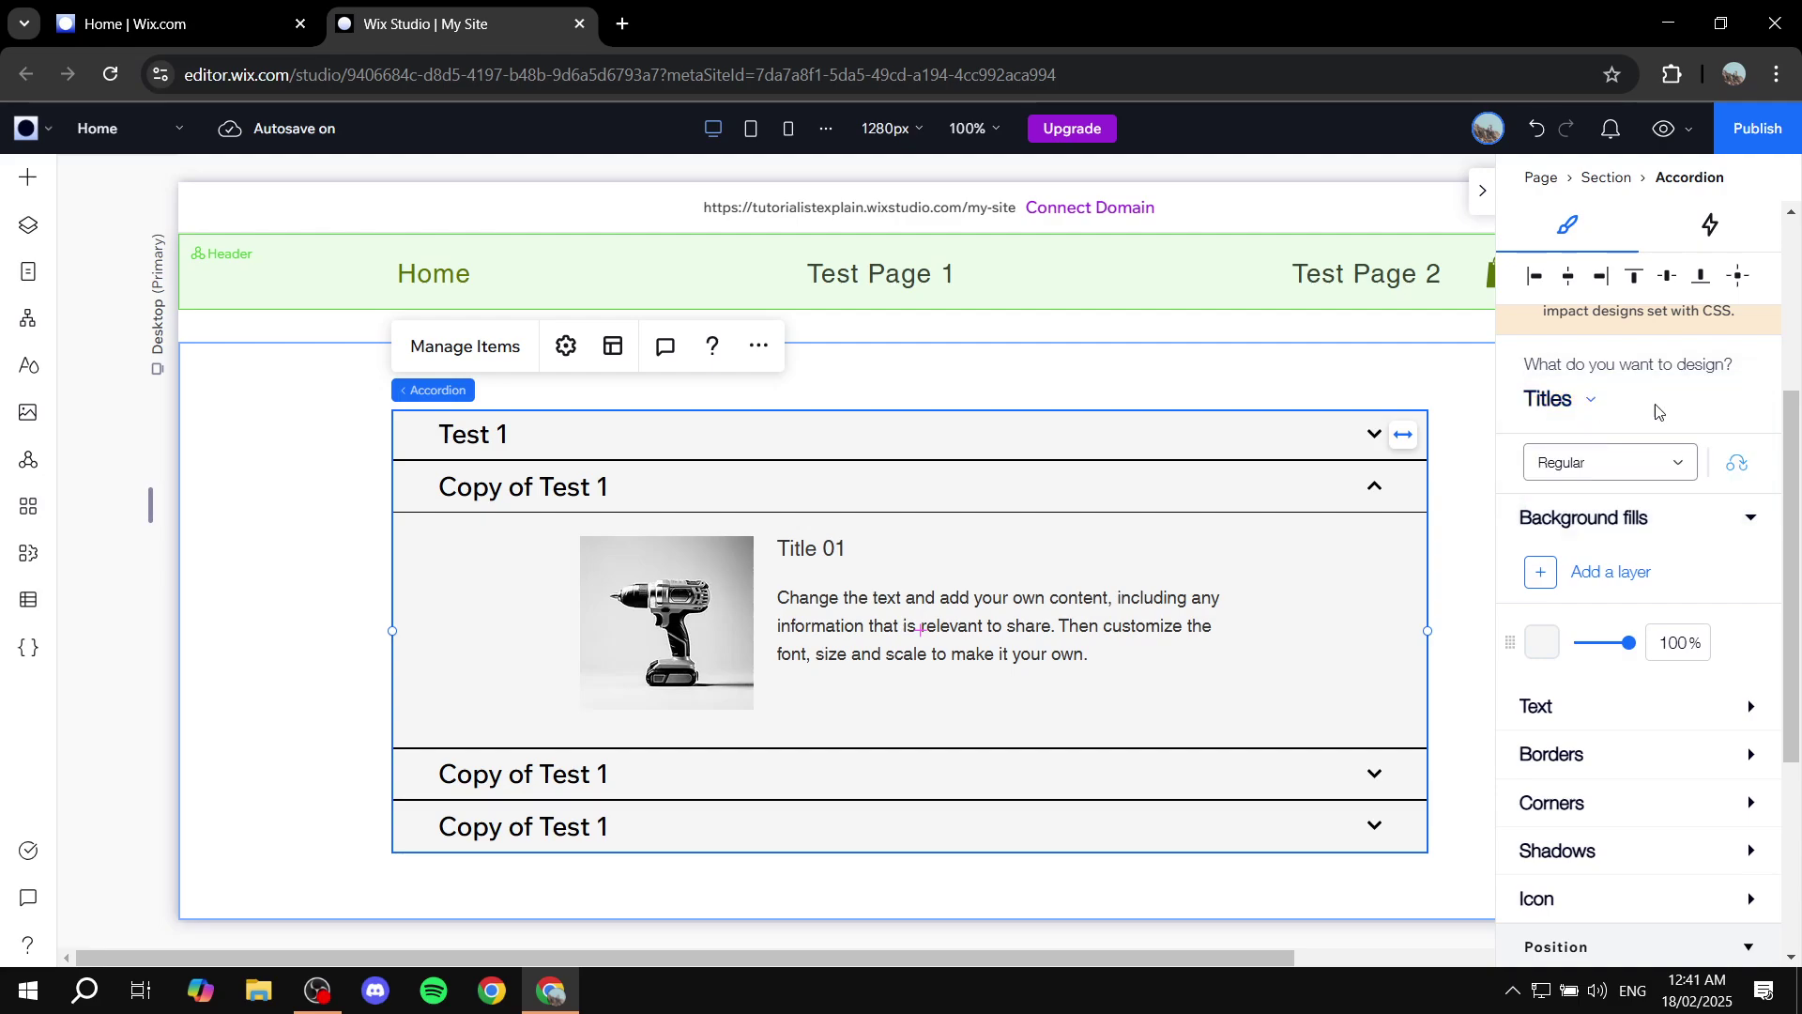
pyautogui.click(1556, 563)
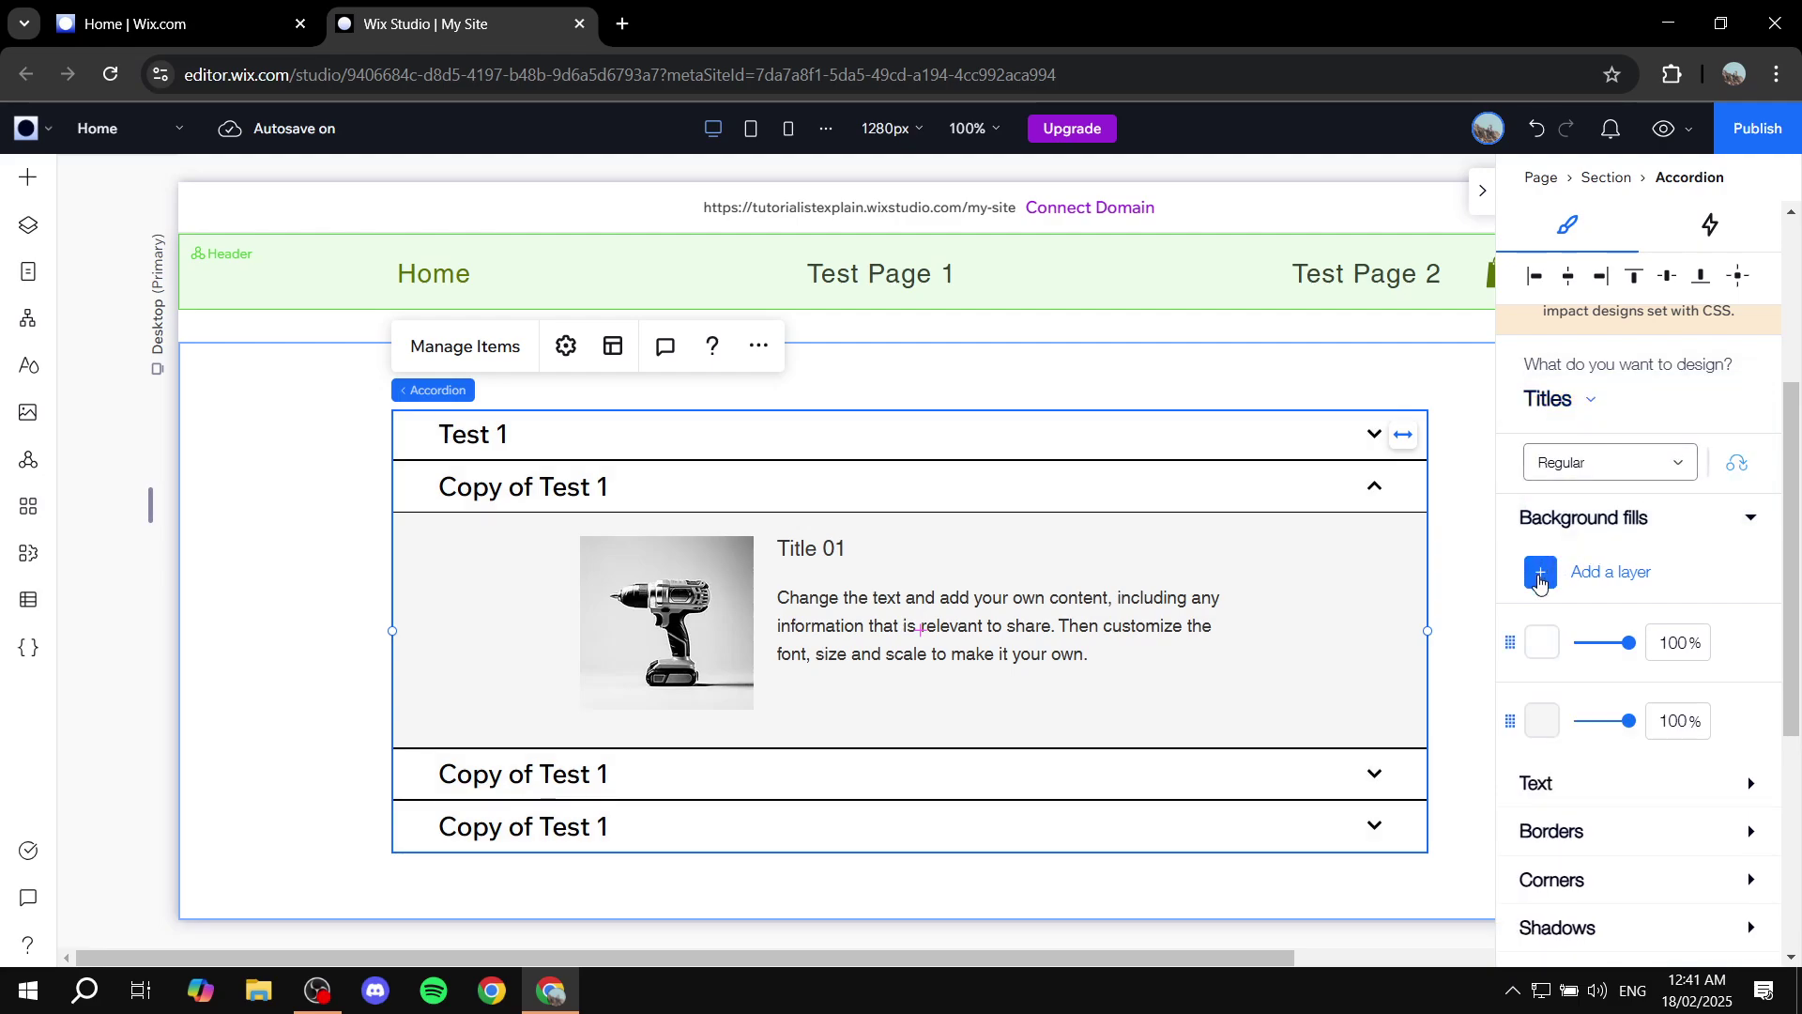
pyautogui.click(1545, 648)
pyautogui.click(1608, 834)
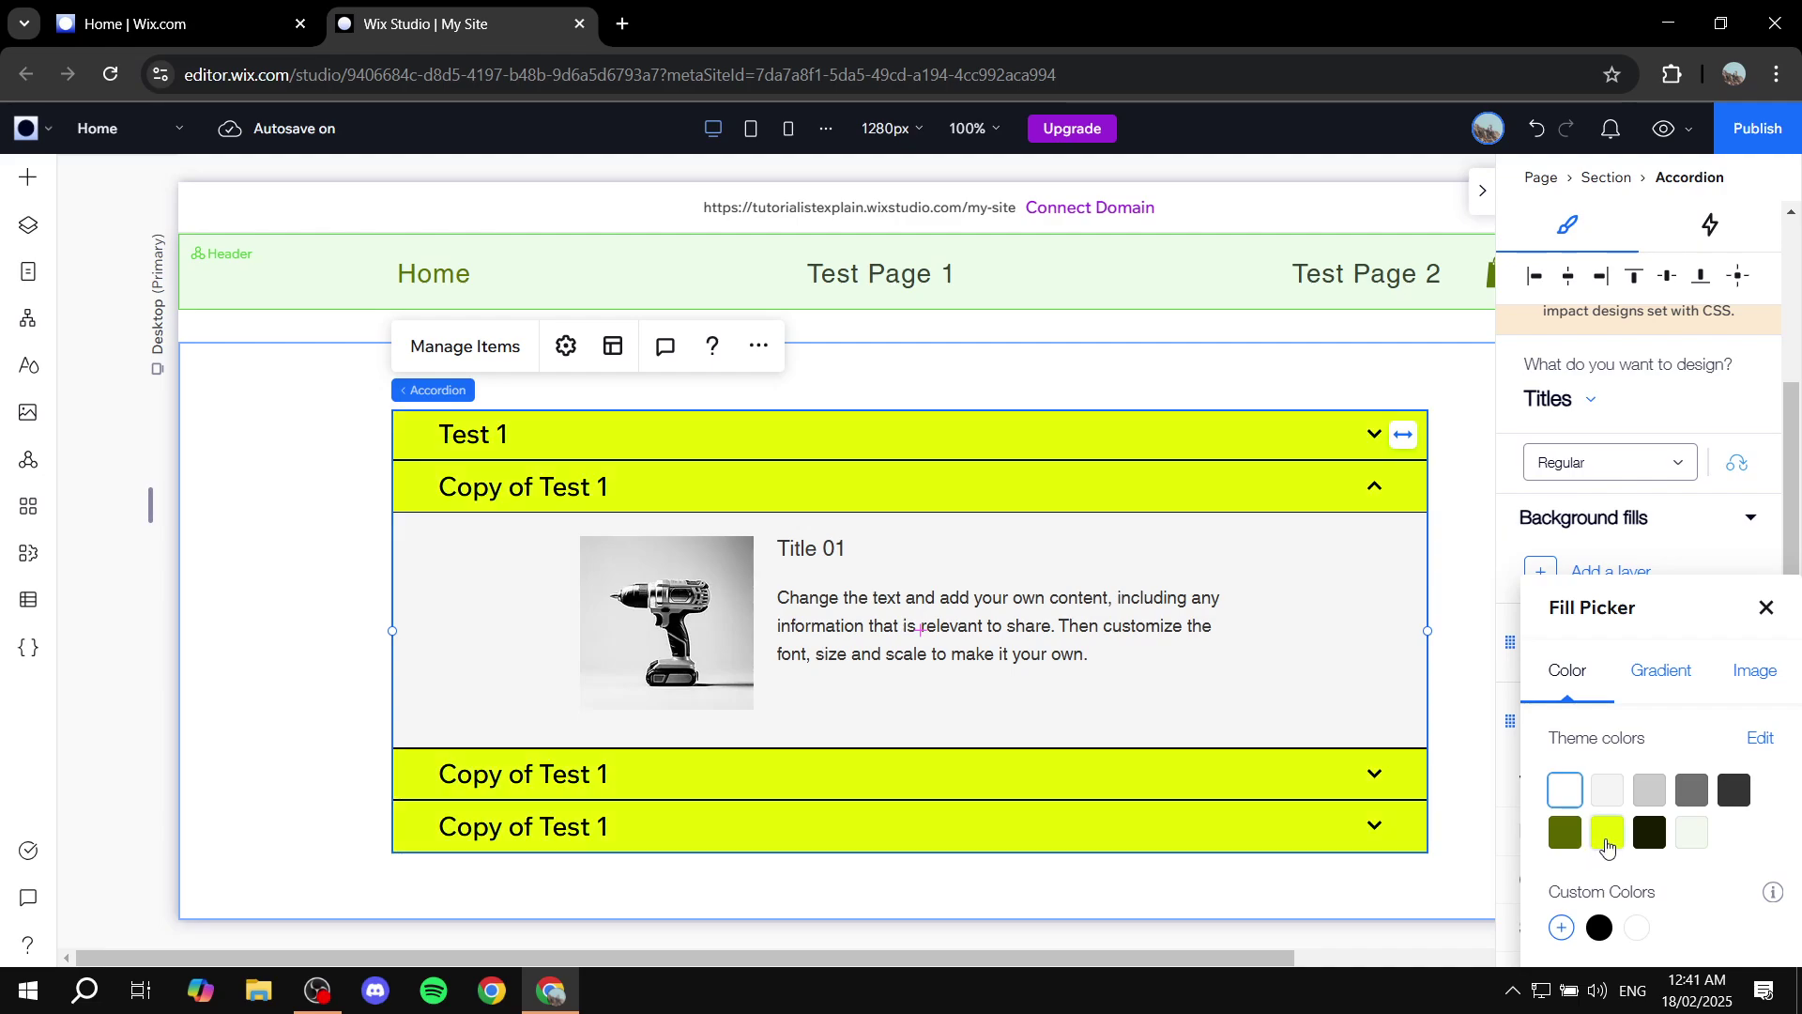
pyautogui.click(1766, 608)
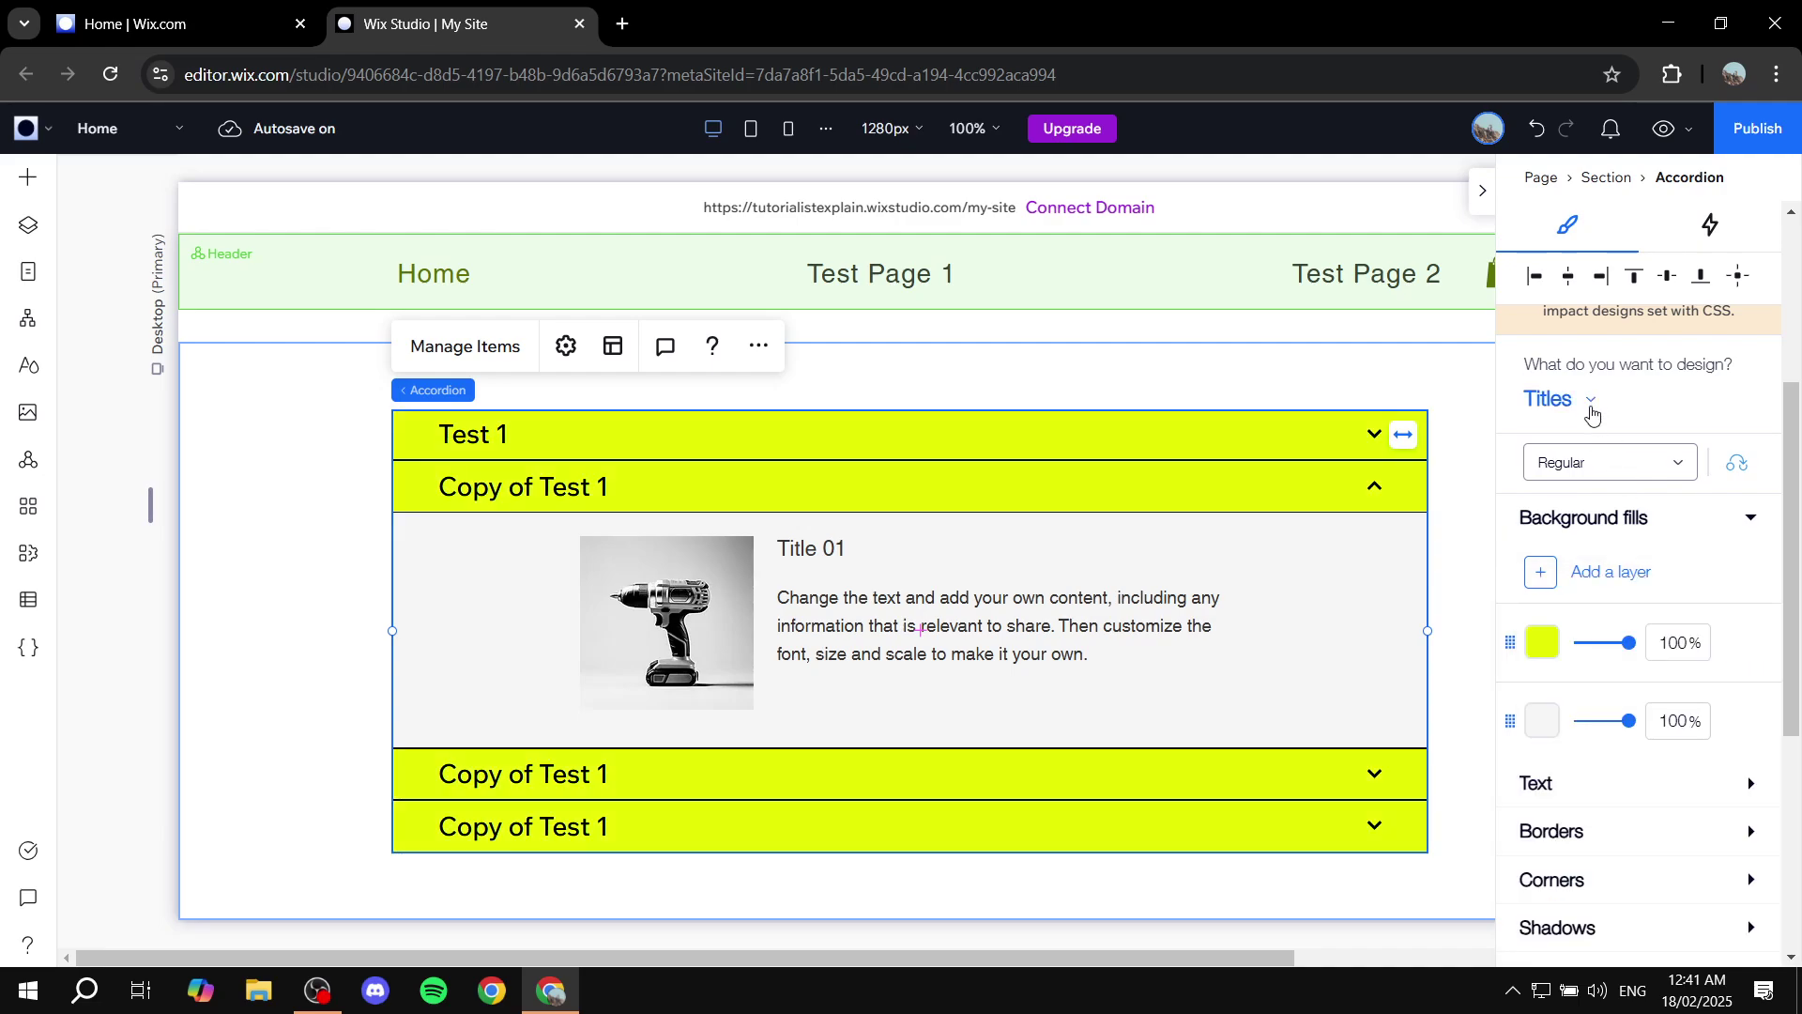
# Step: Set the background fill of the accordion's Containers to the medium gray theme color
pyautogui.click(1617, 465)
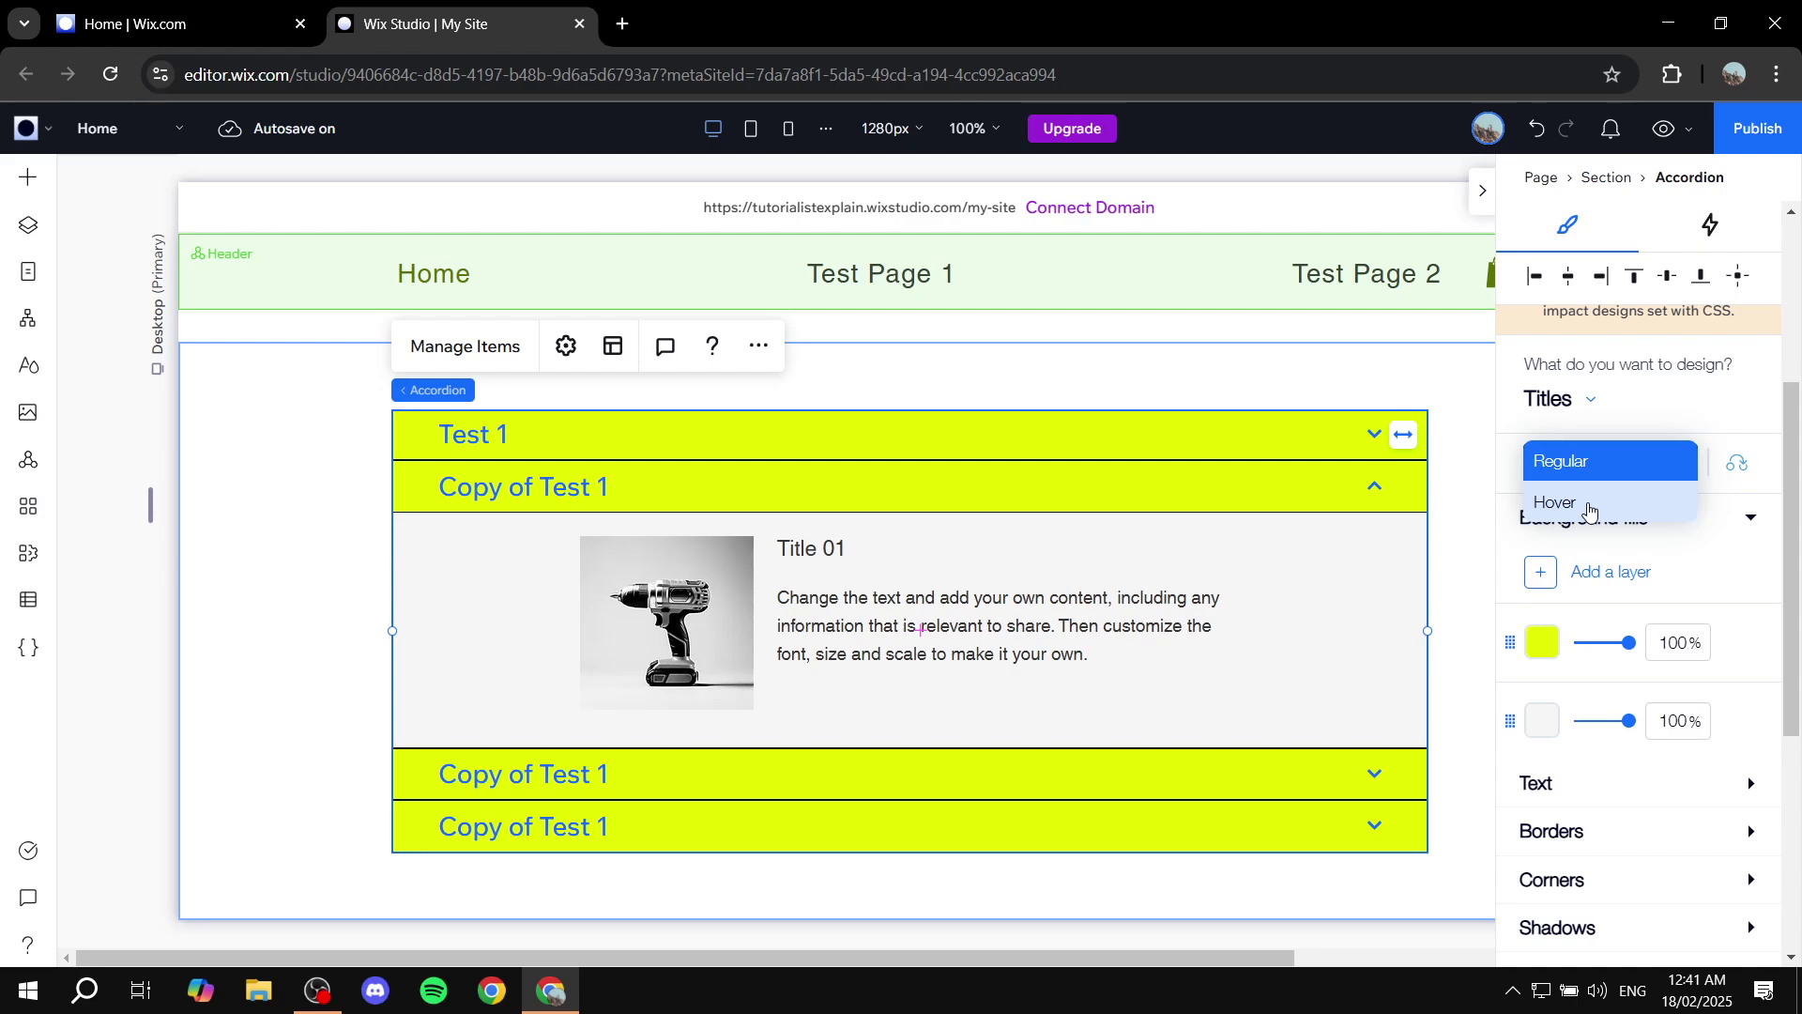
pyautogui.click(1582, 401)
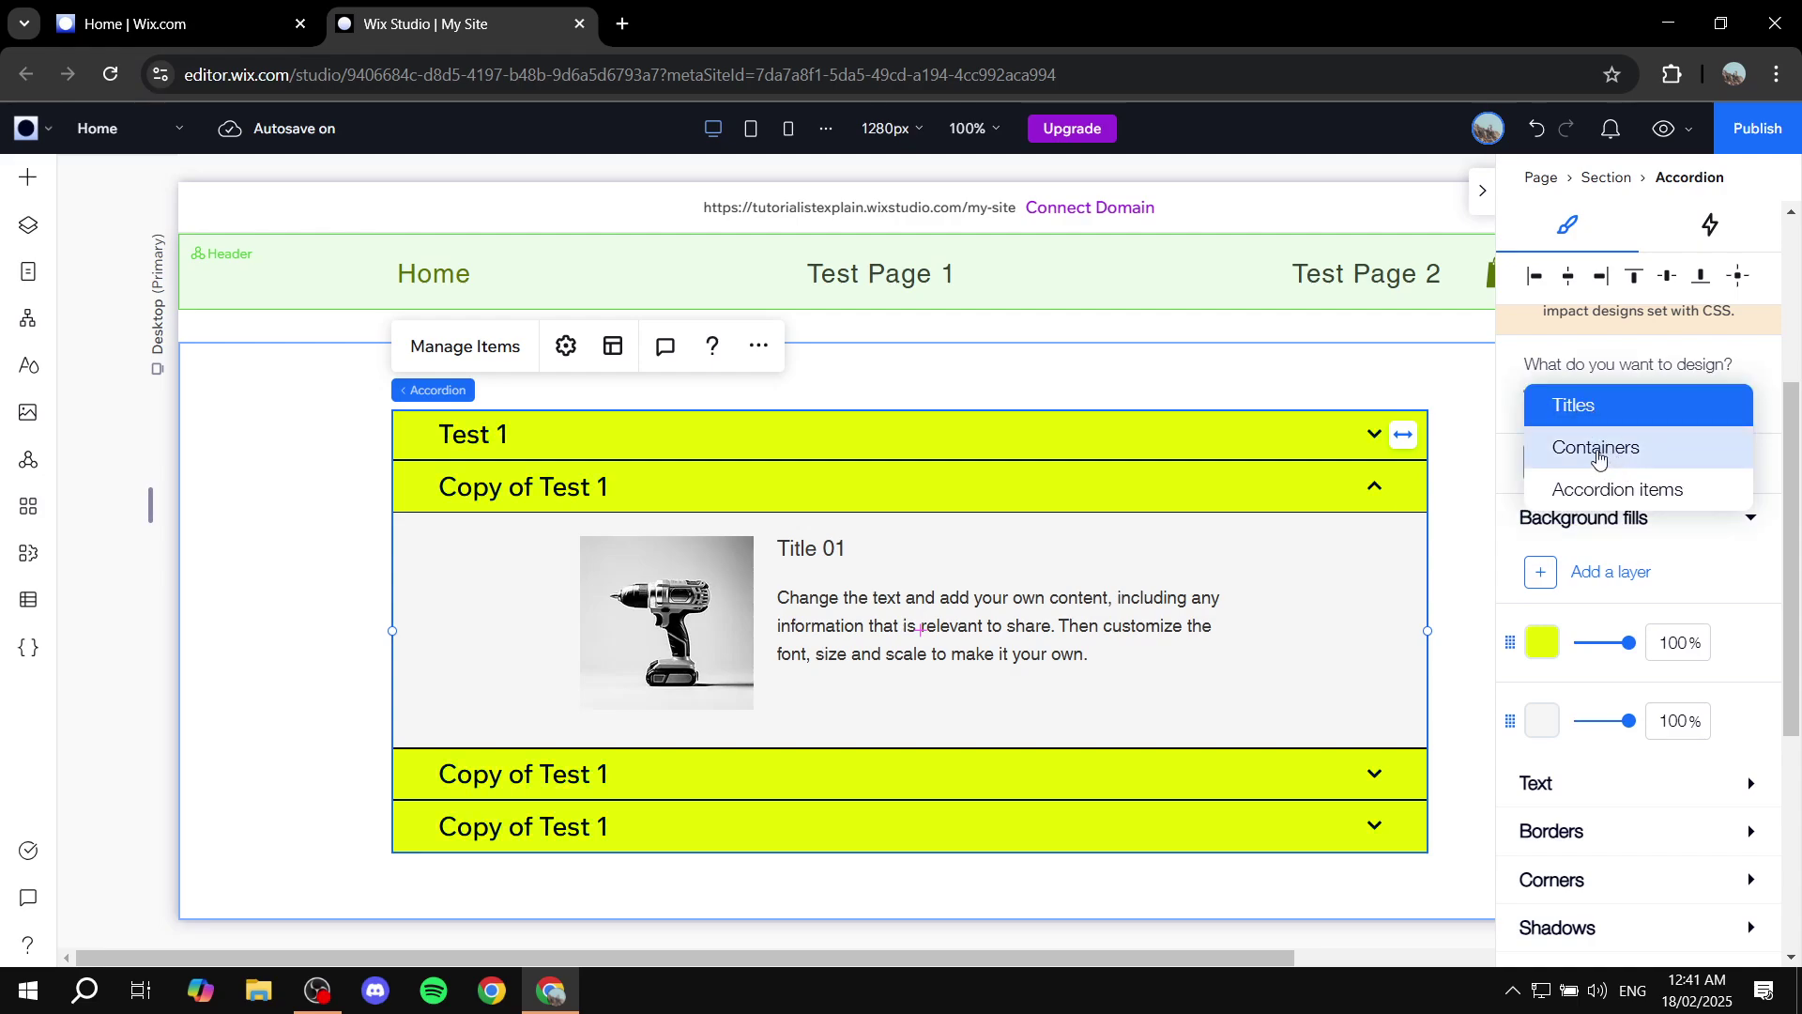
pyautogui.click(1596, 447)
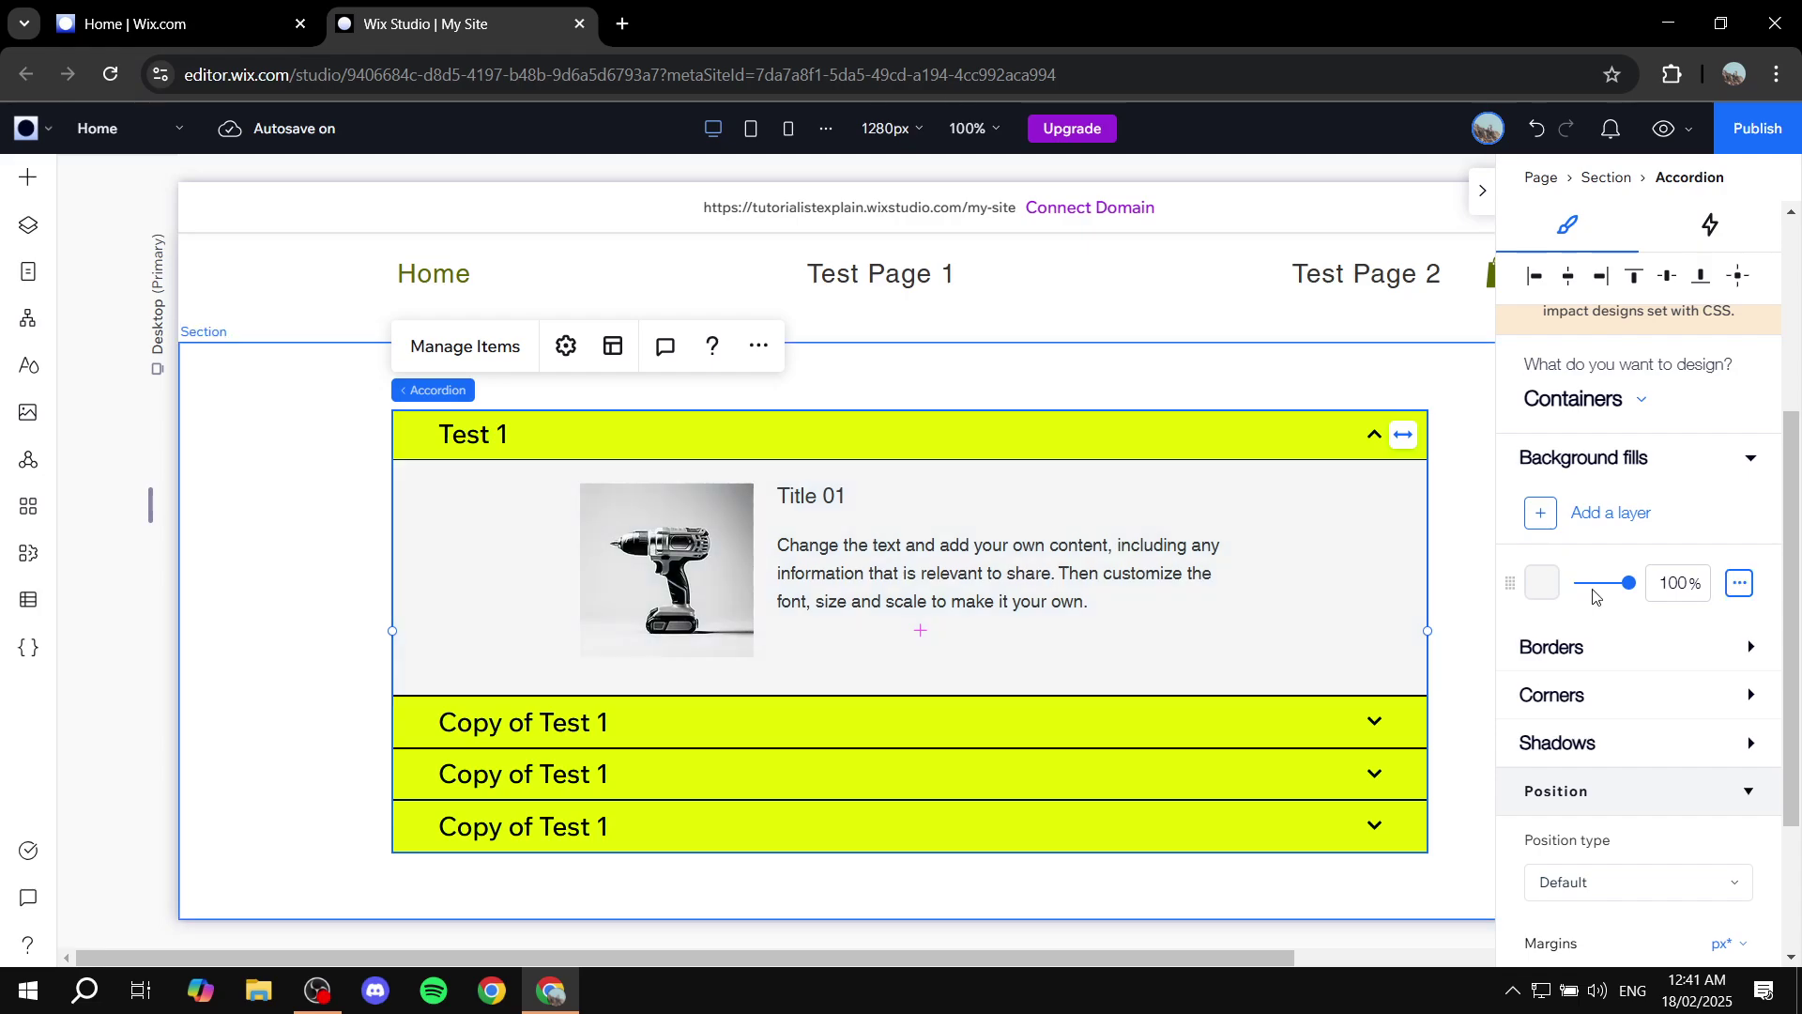
pyautogui.click(1542, 583)
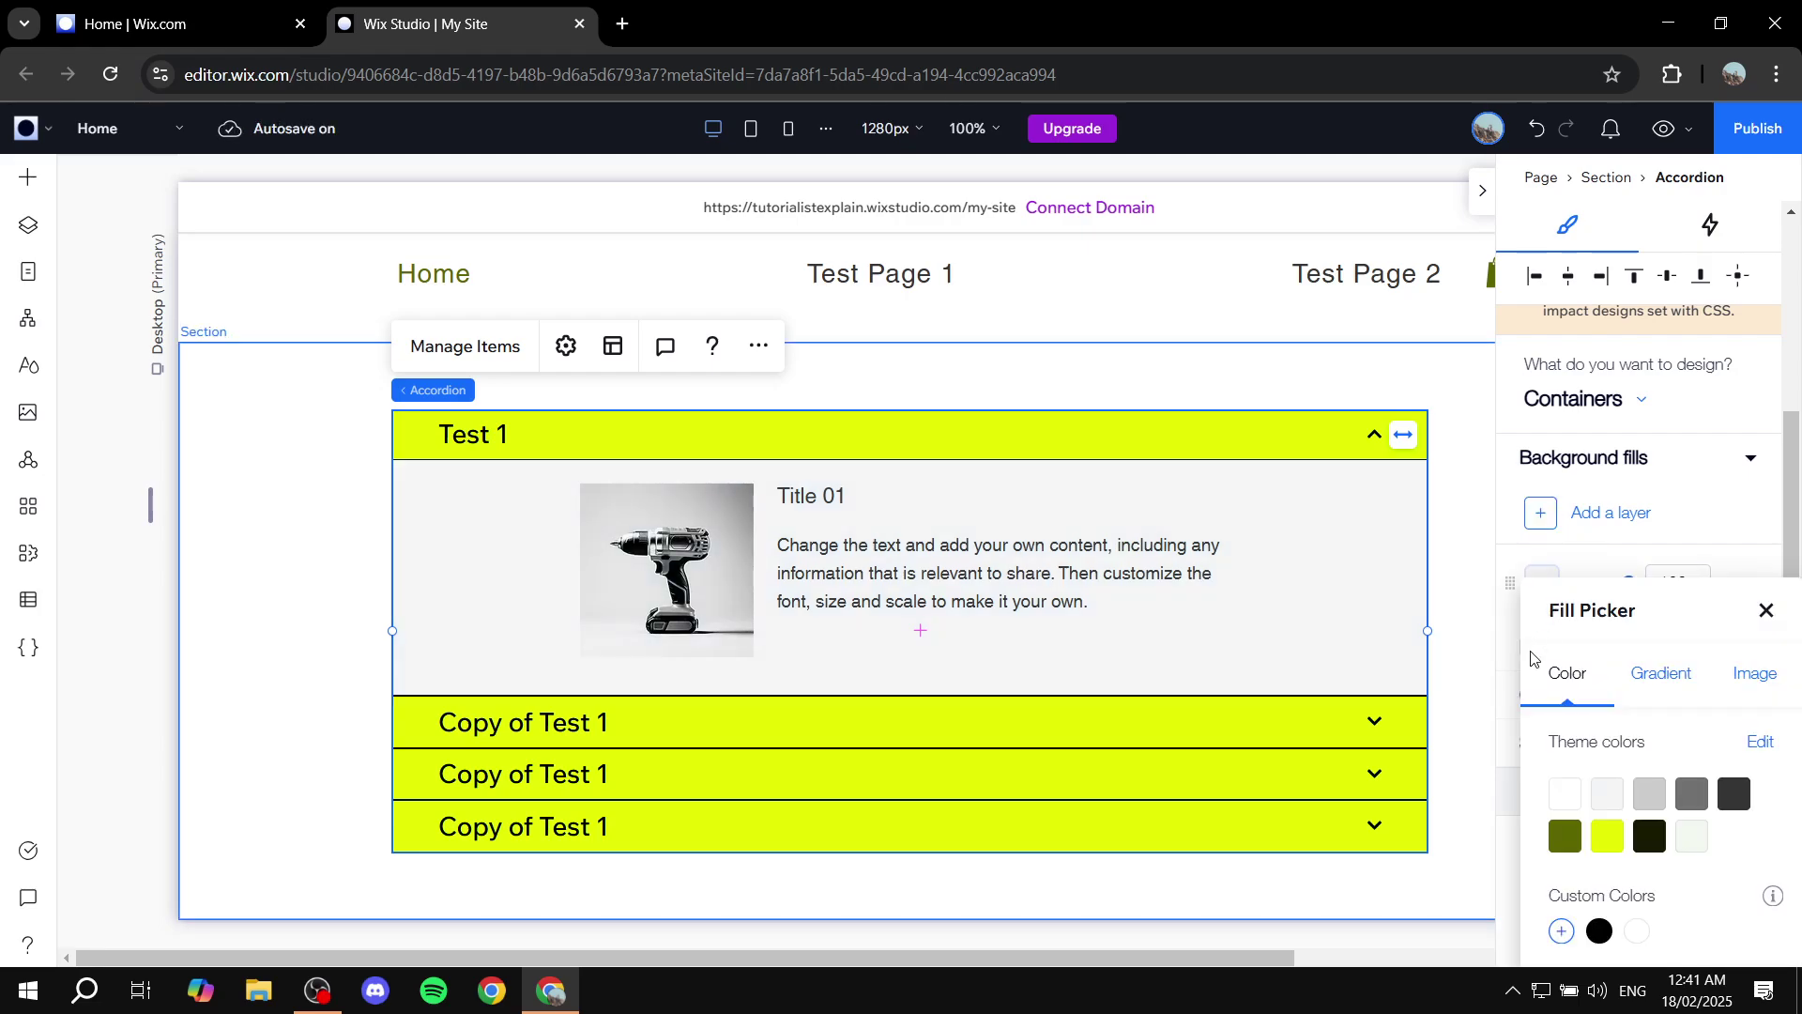
pyautogui.click(1734, 801)
pyautogui.click(1708, 797)
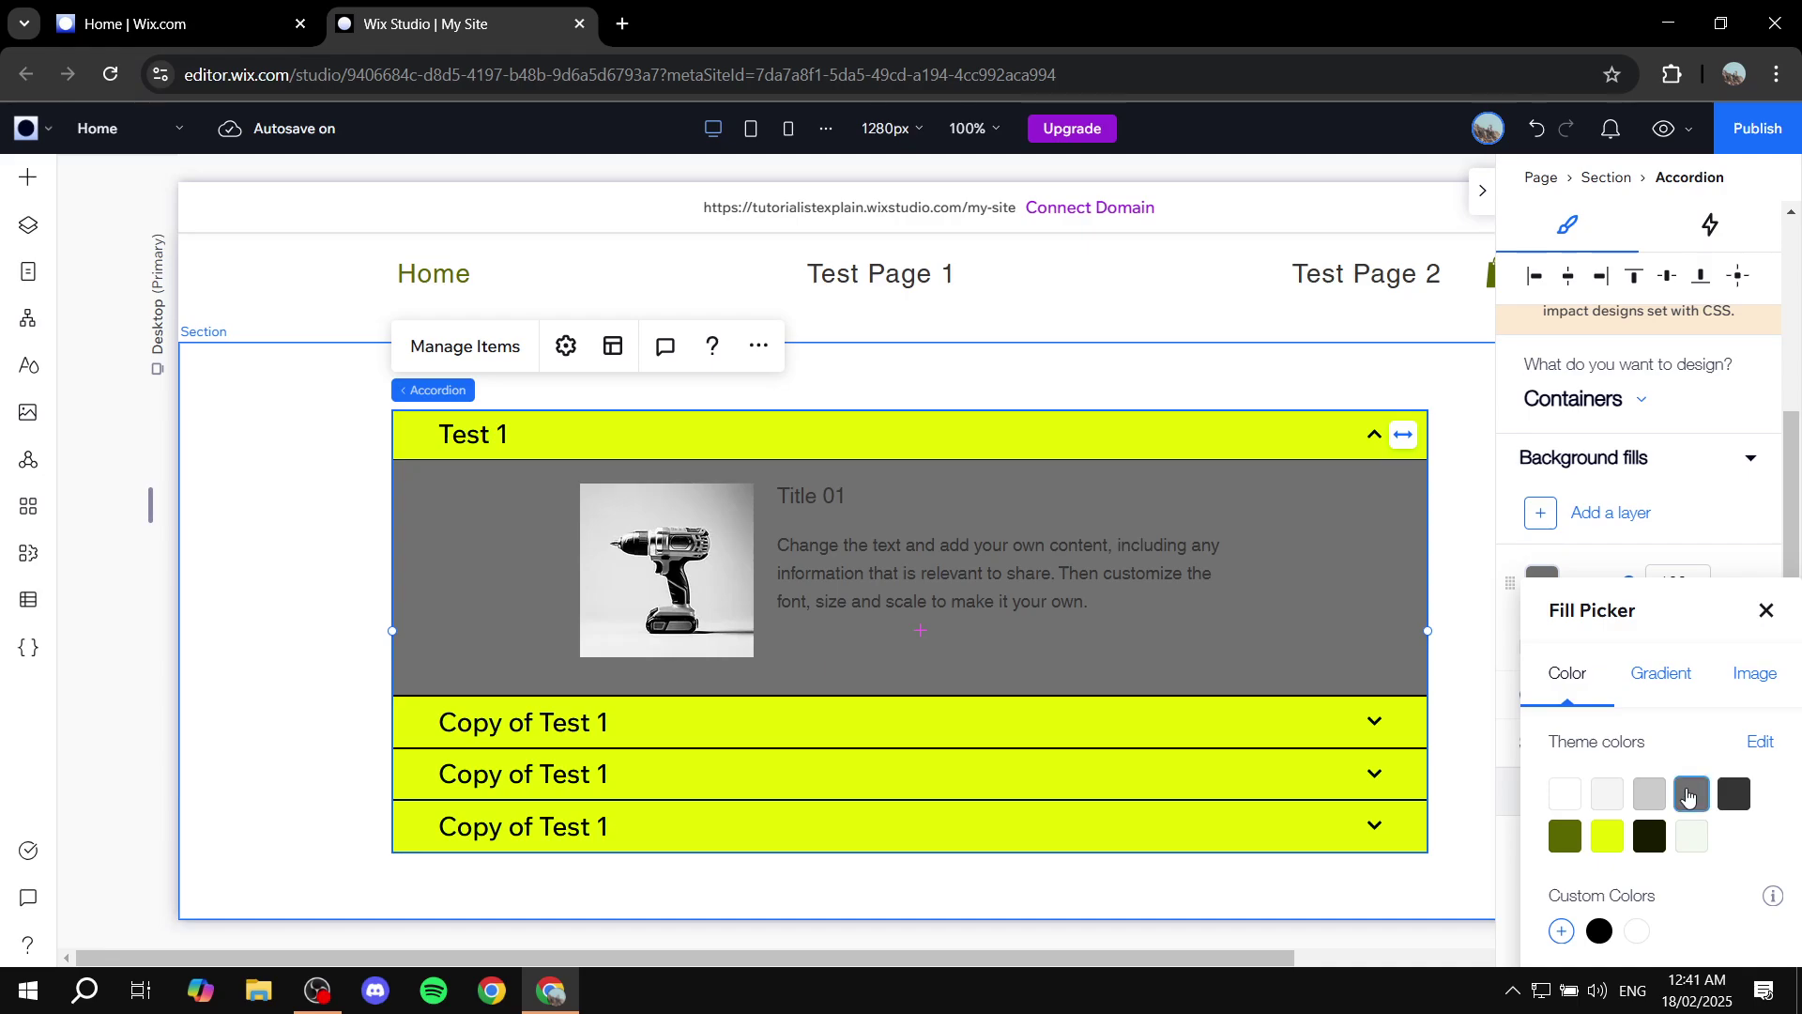
pyautogui.click(1611, 396)
# Step: Review the accordion's design, position and size options for Accordion items and Titles, and collapse the inspector
pyautogui.click(1625, 402)
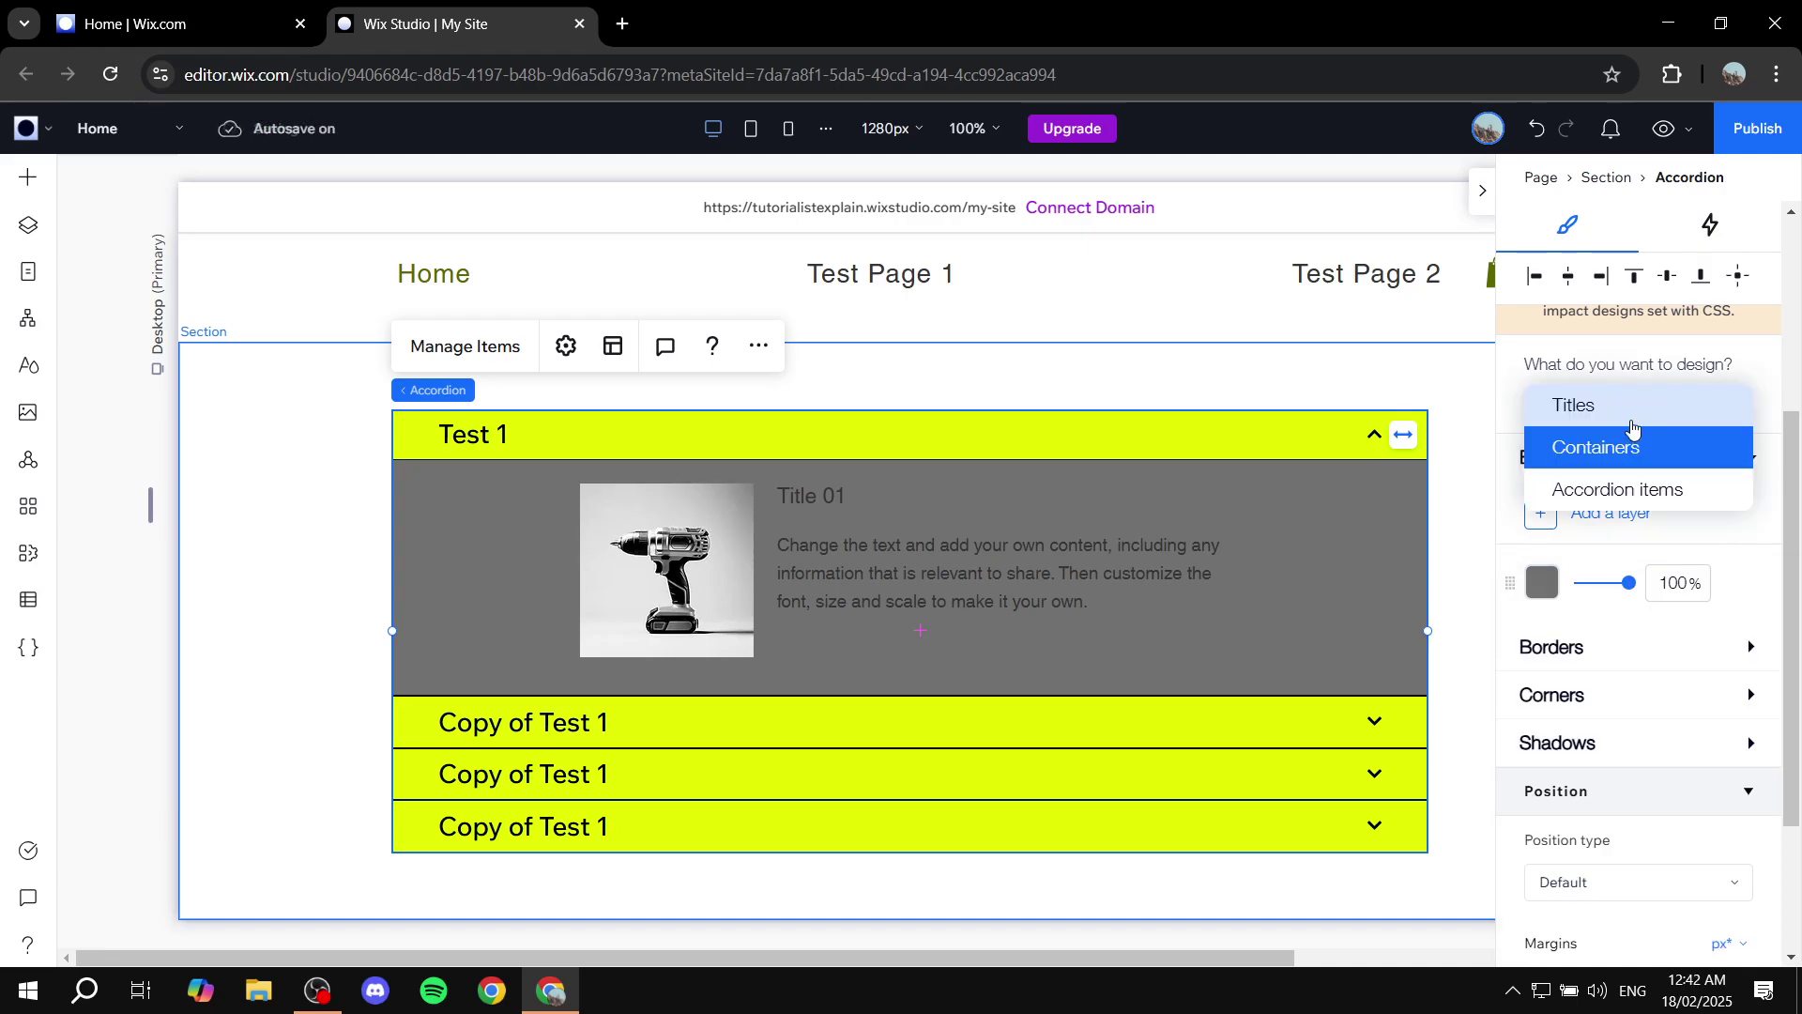
pyautogui.click(1640, 491)
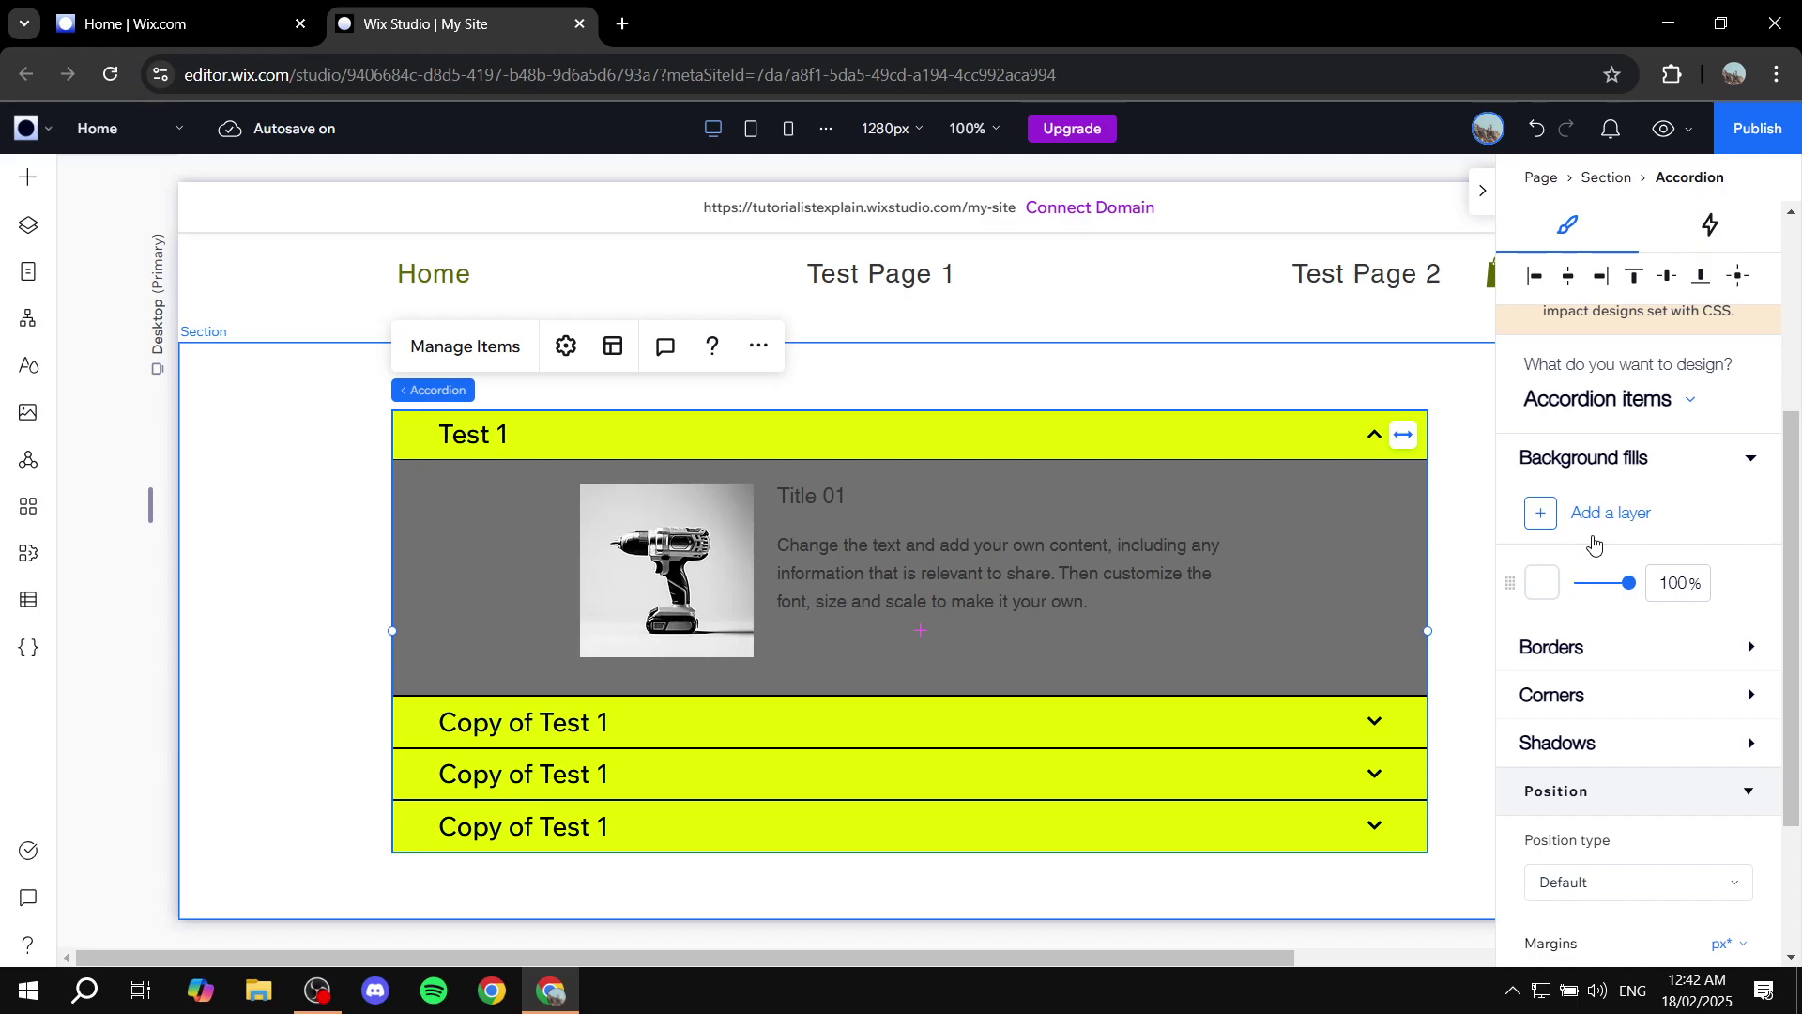
pyautogui.scroll(1, 1672, 657)
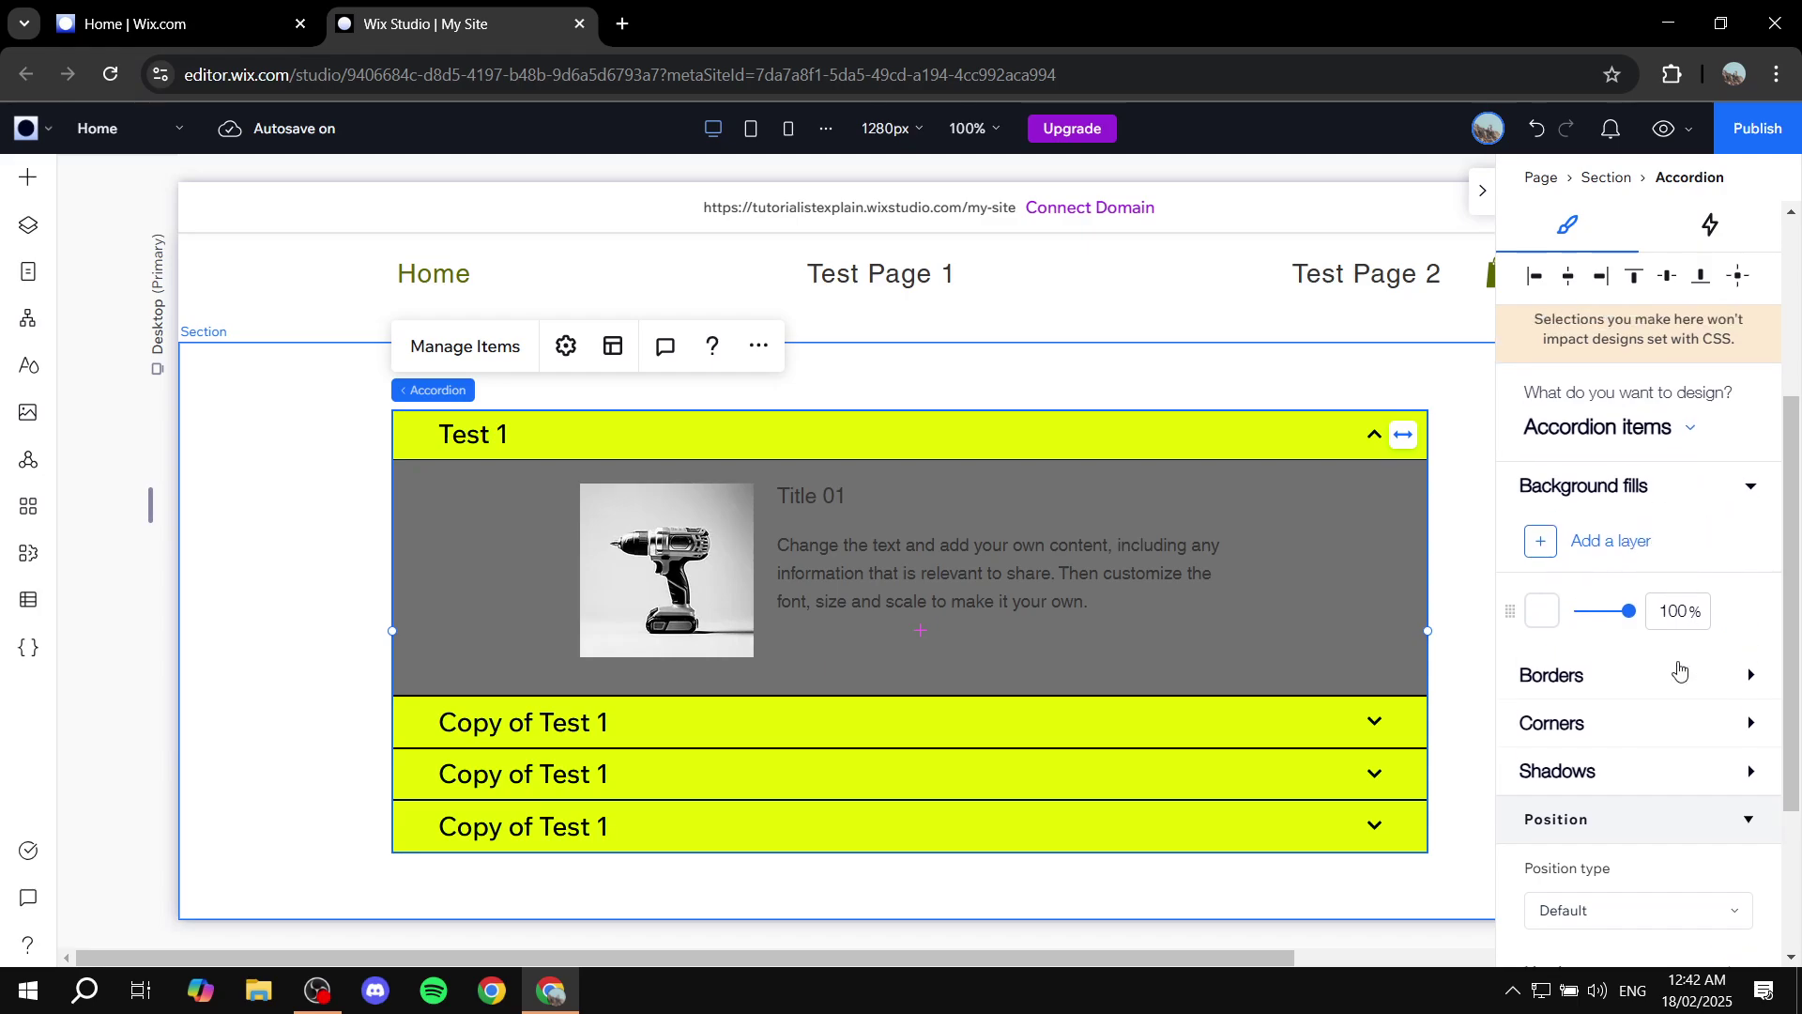
pyautogui.scroll(-3, 1671, 657)
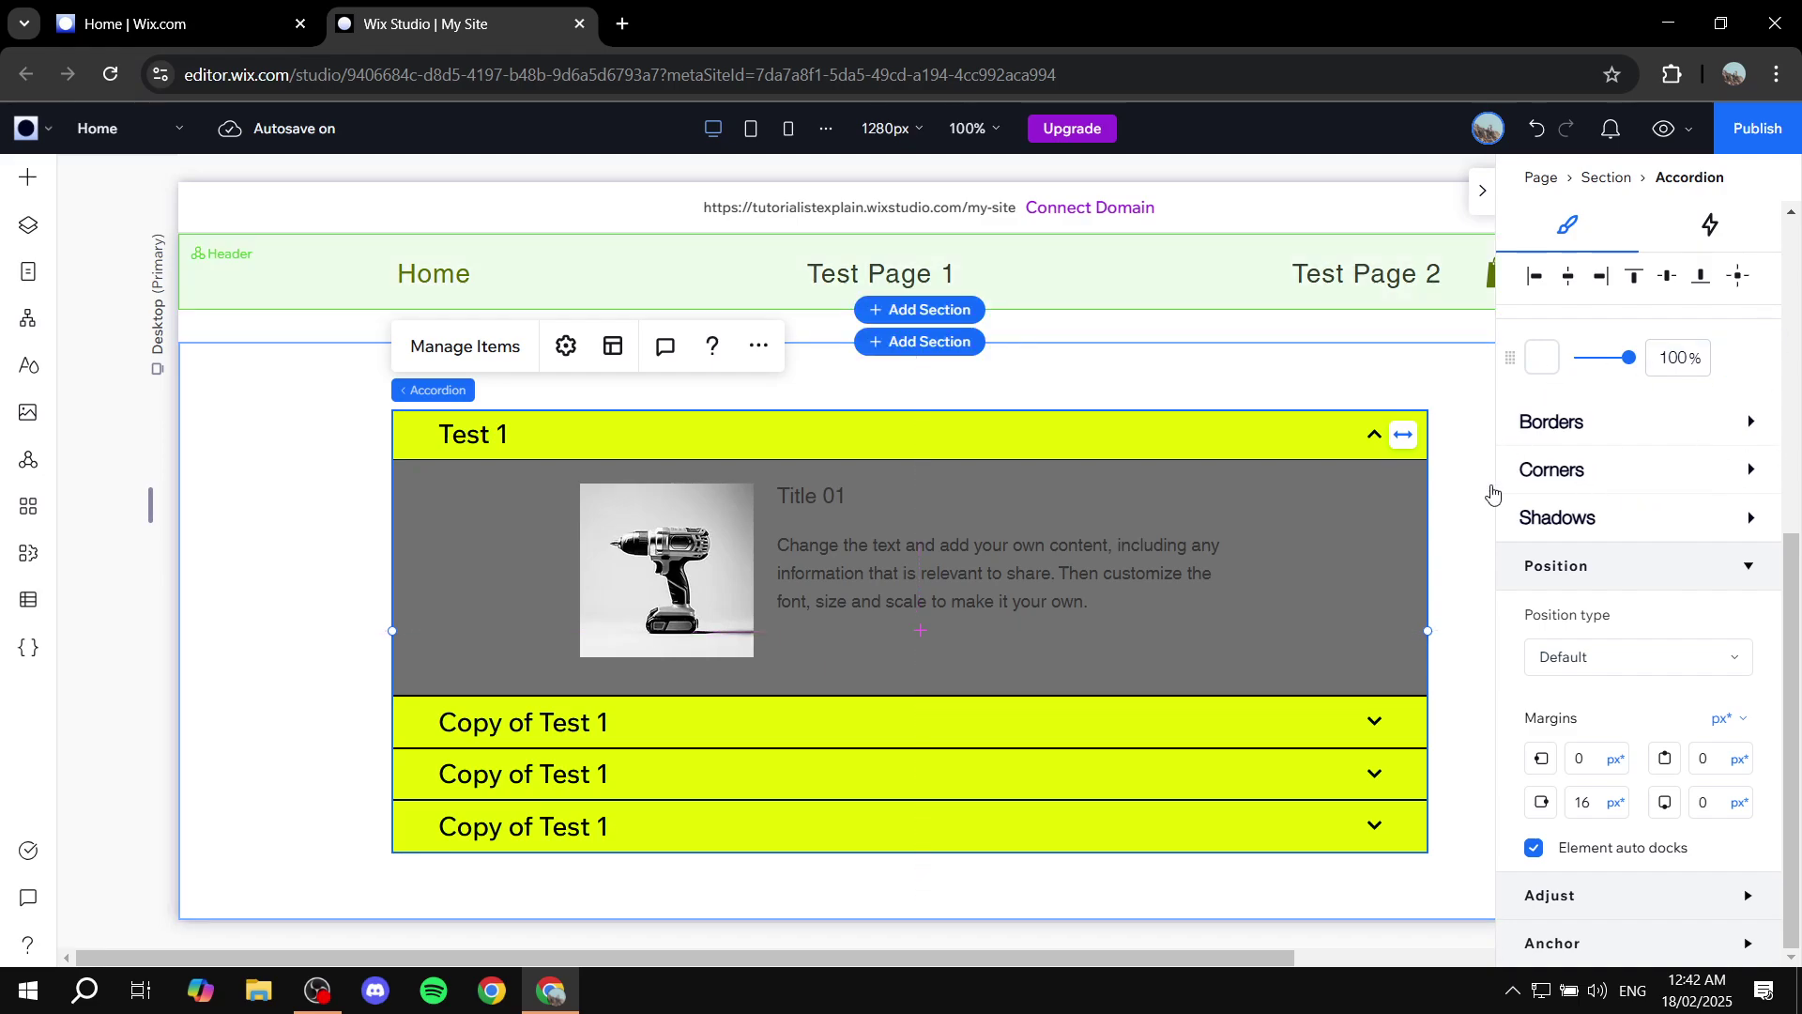
pyautogui.scroll(5, 1641, 508)
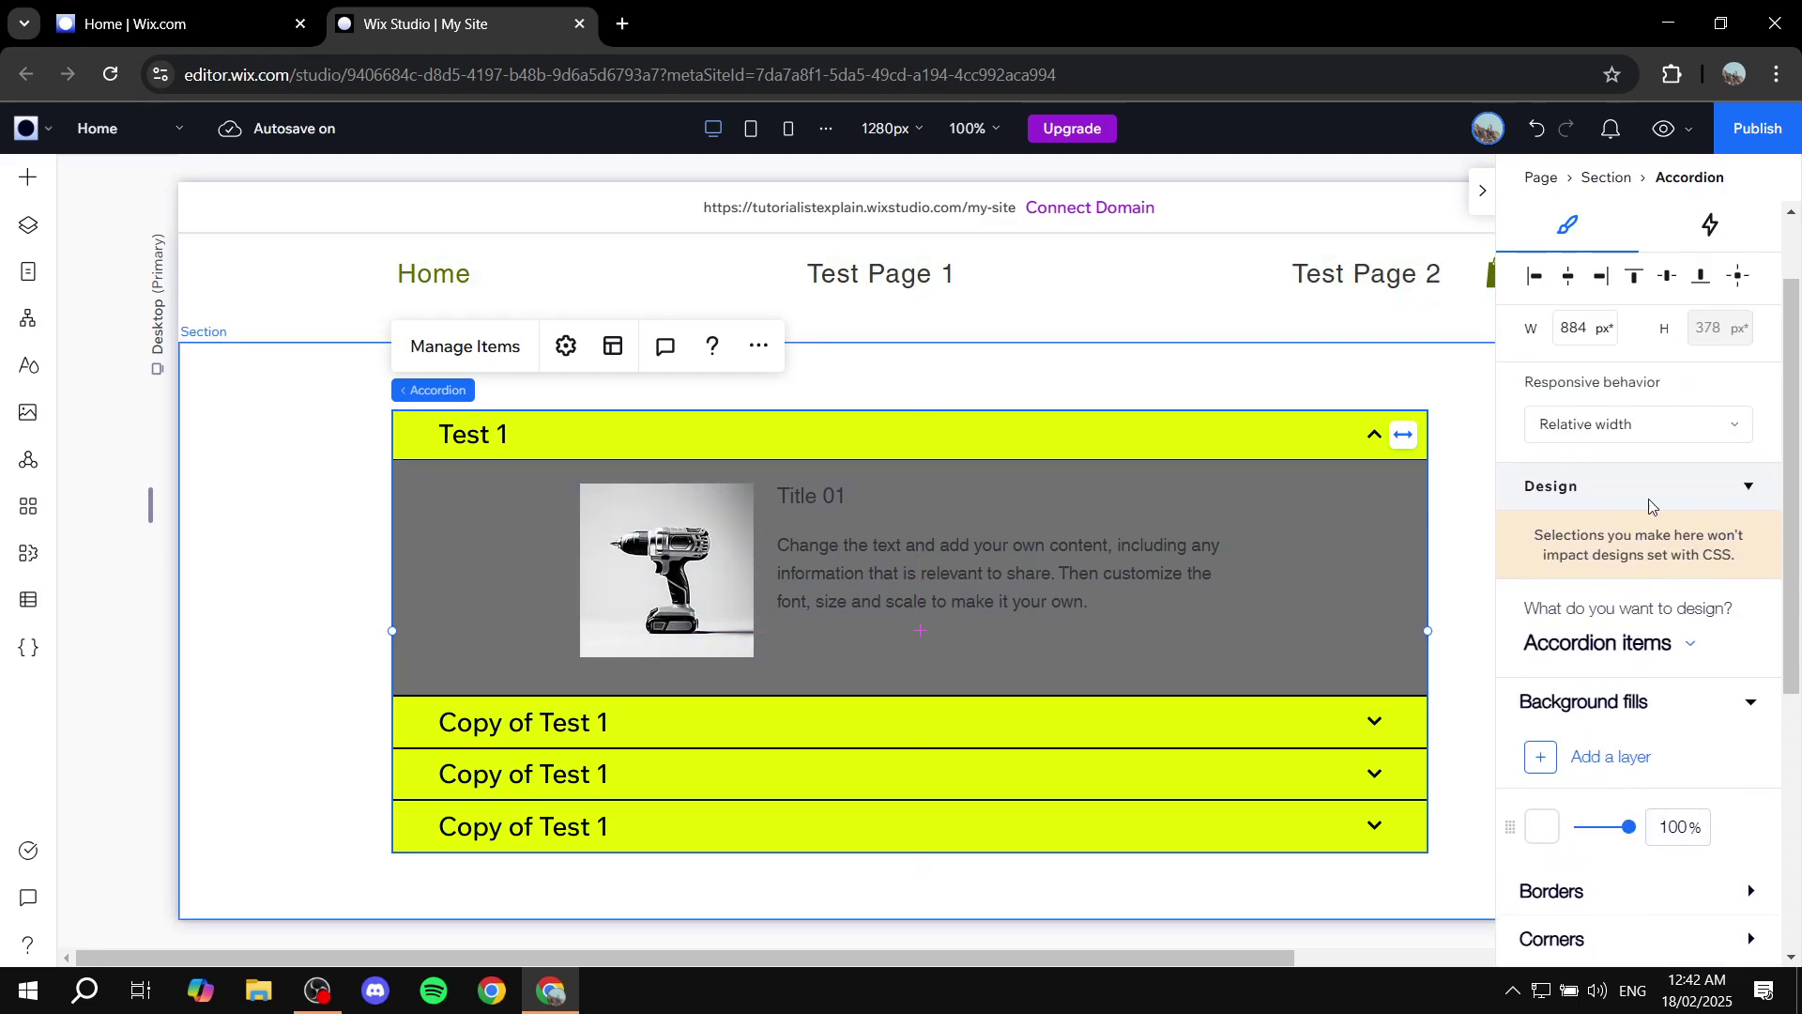
pyautogui.scroll(1, 1614, 507)
pyautogui.scroll(-1, 1633, 662)
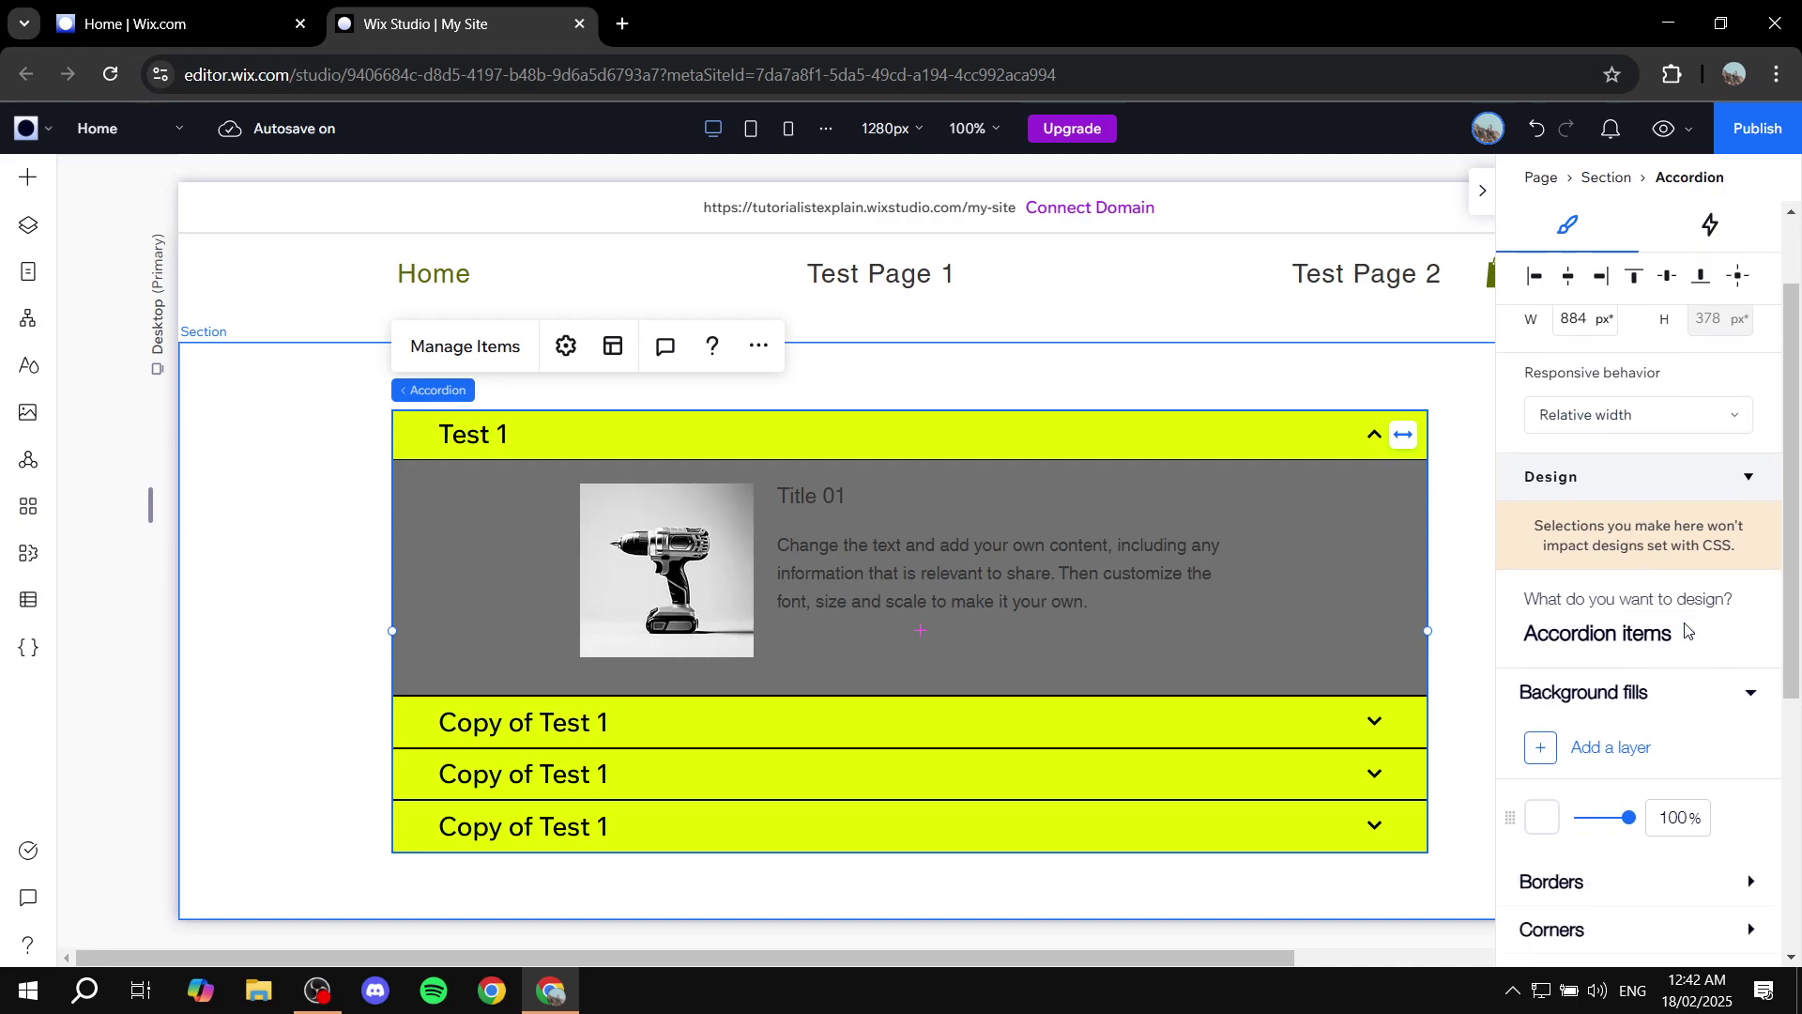
pyautogui.click(1687, 631)
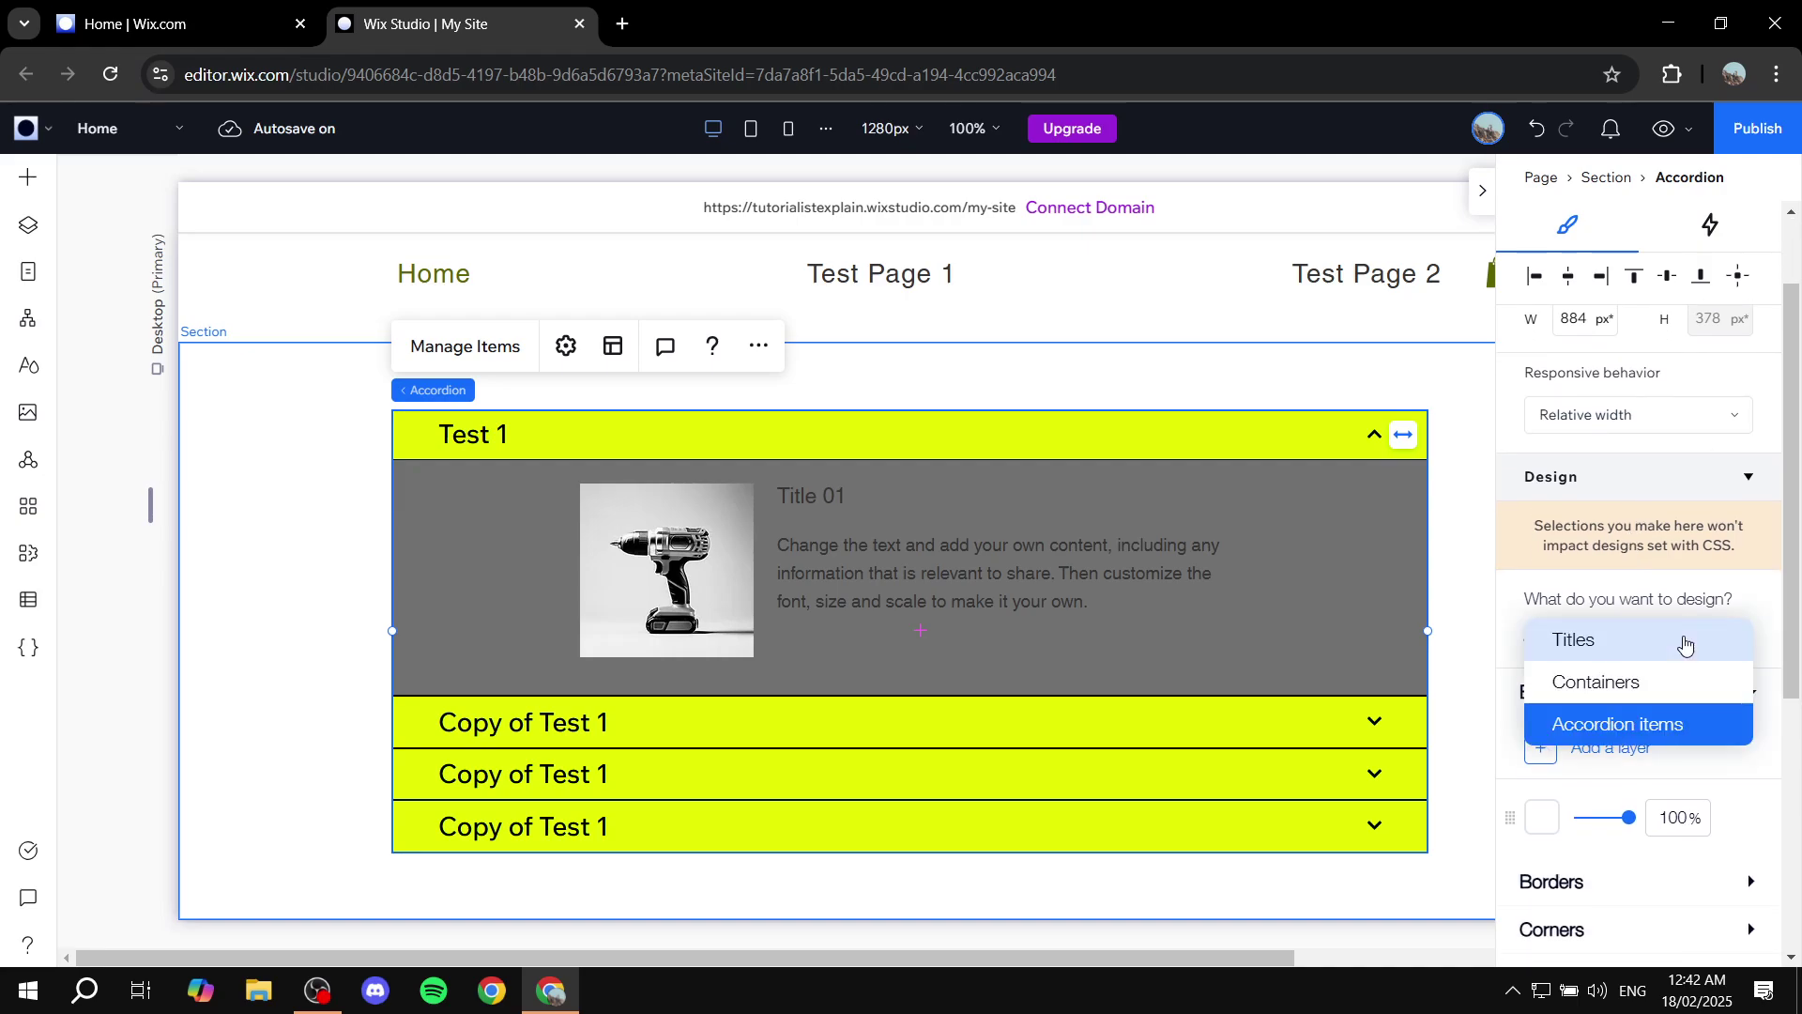
pyautogui.click(1600, 646)
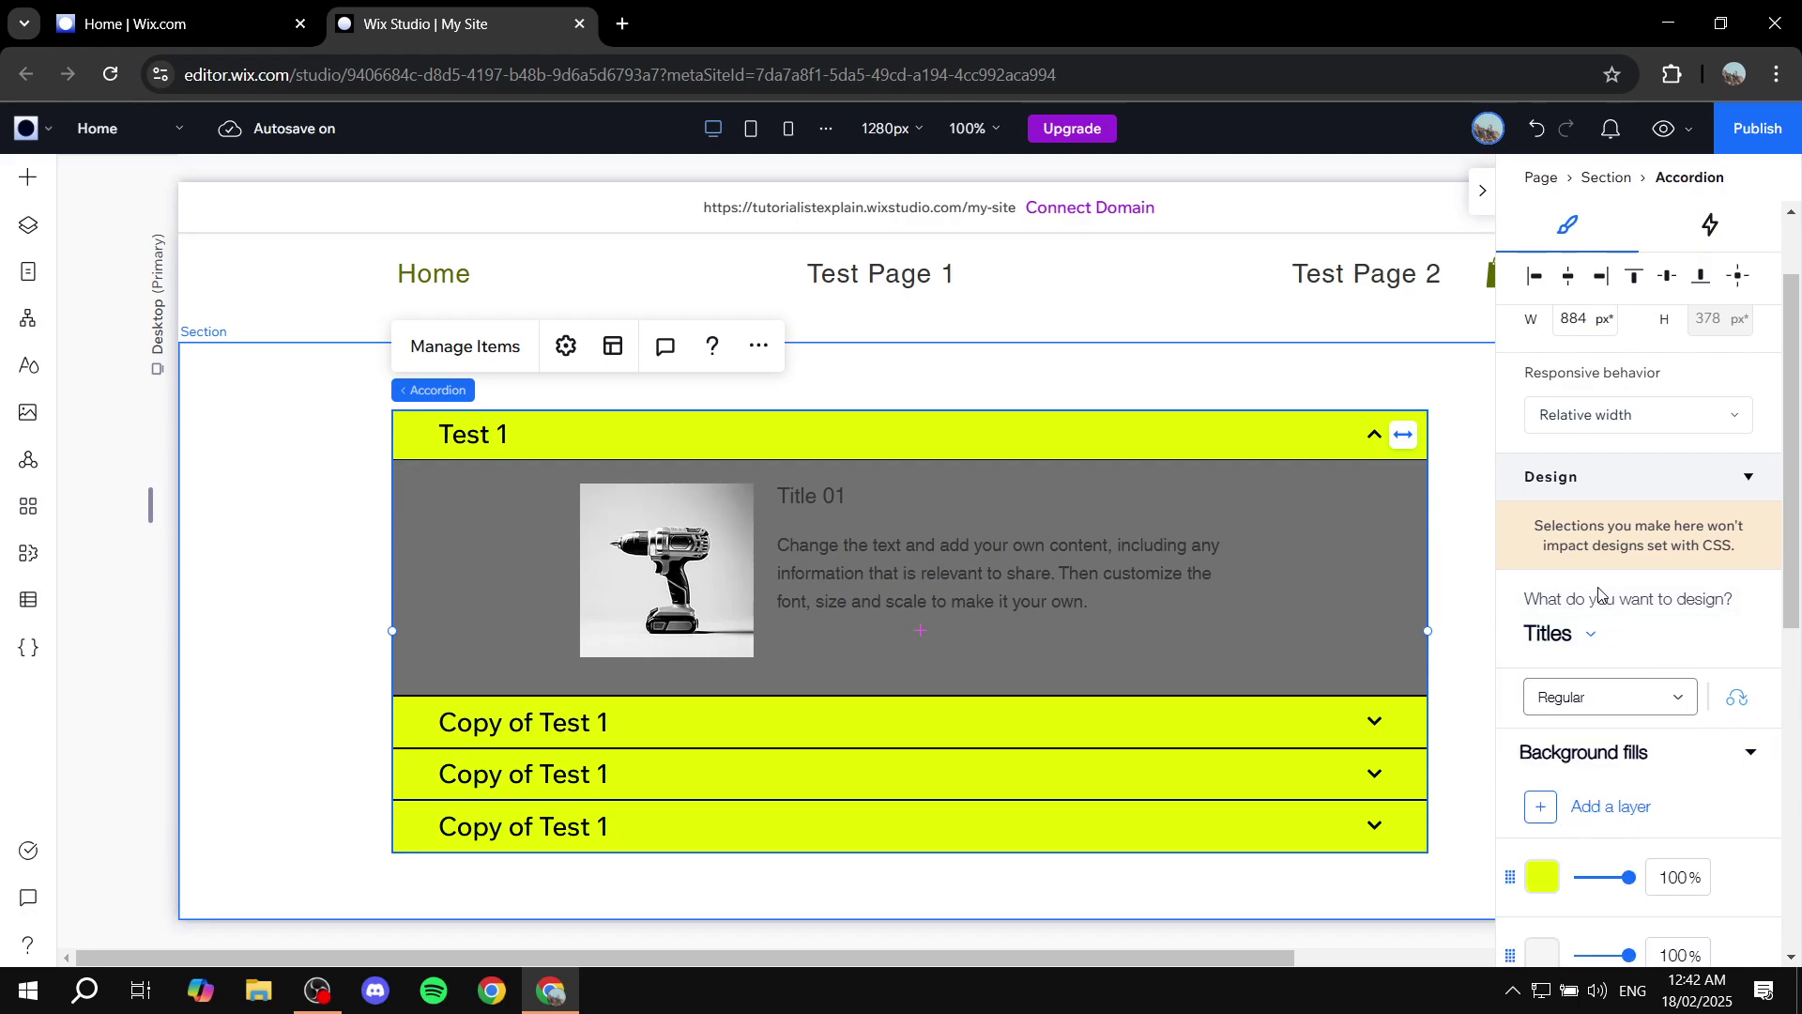
pyautogui.scroll(-4, 1596, 591)
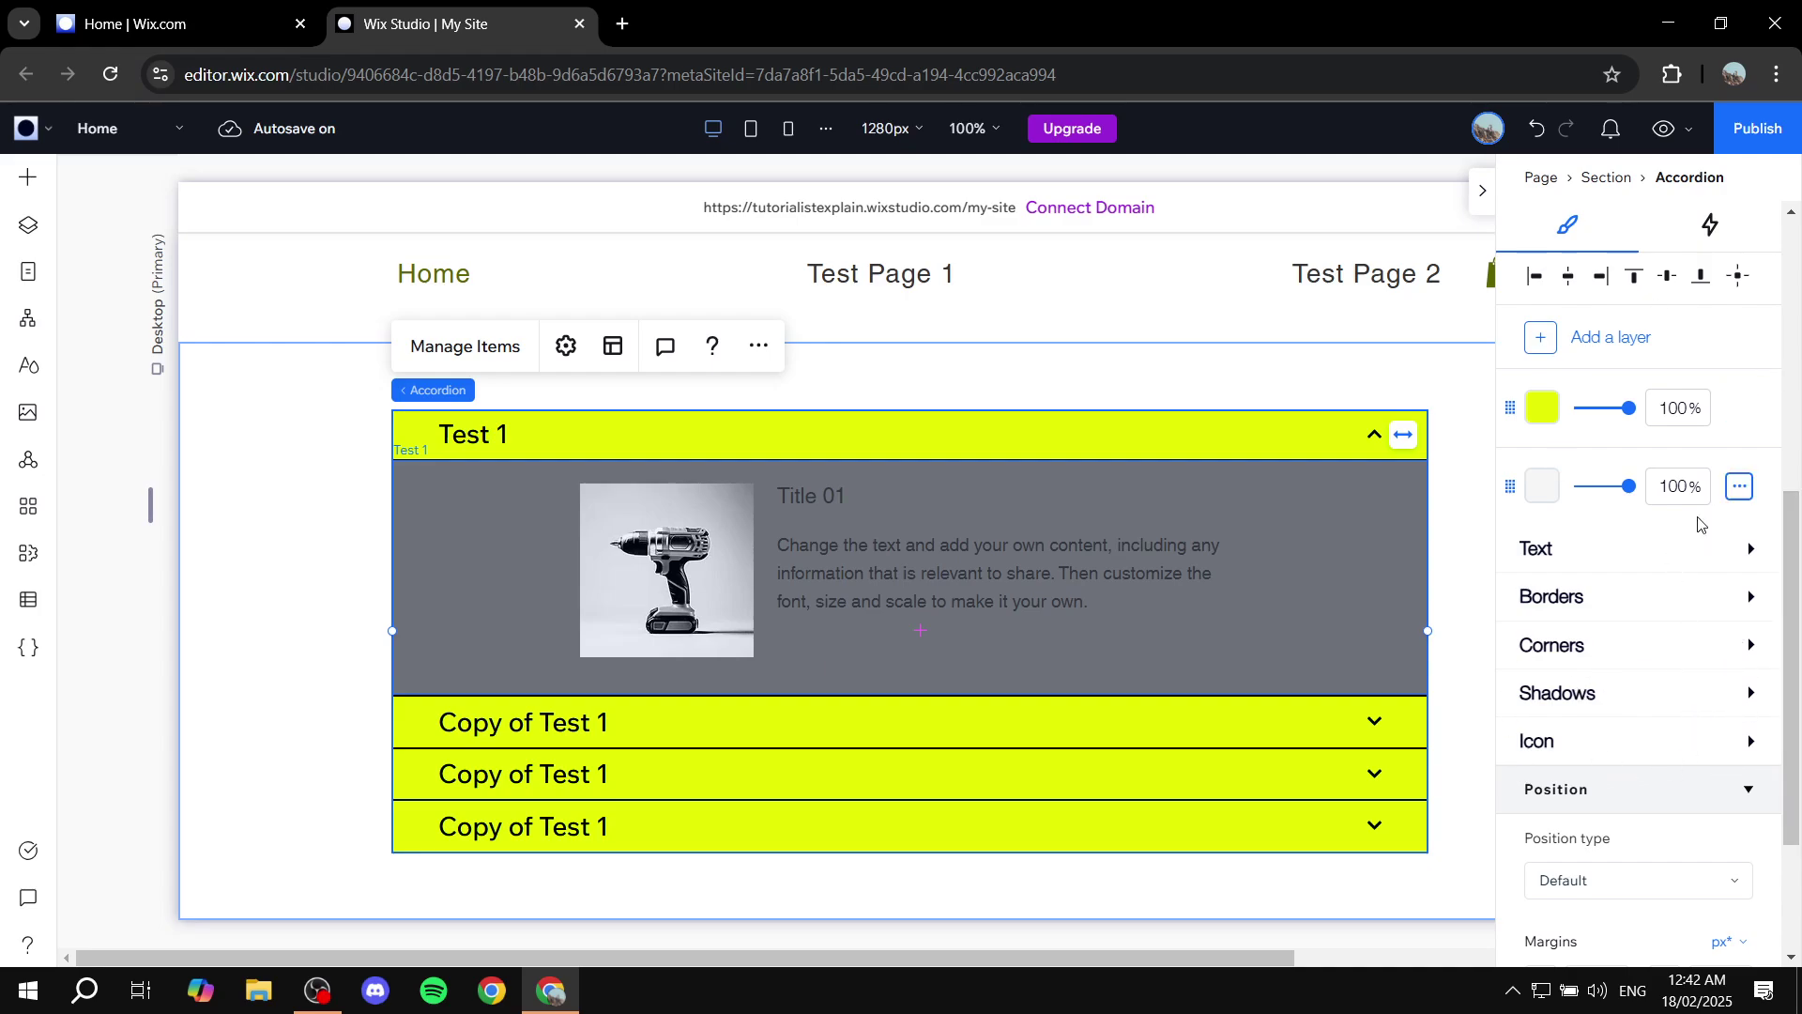
pyautogui.scroll(5, 1746, 535)
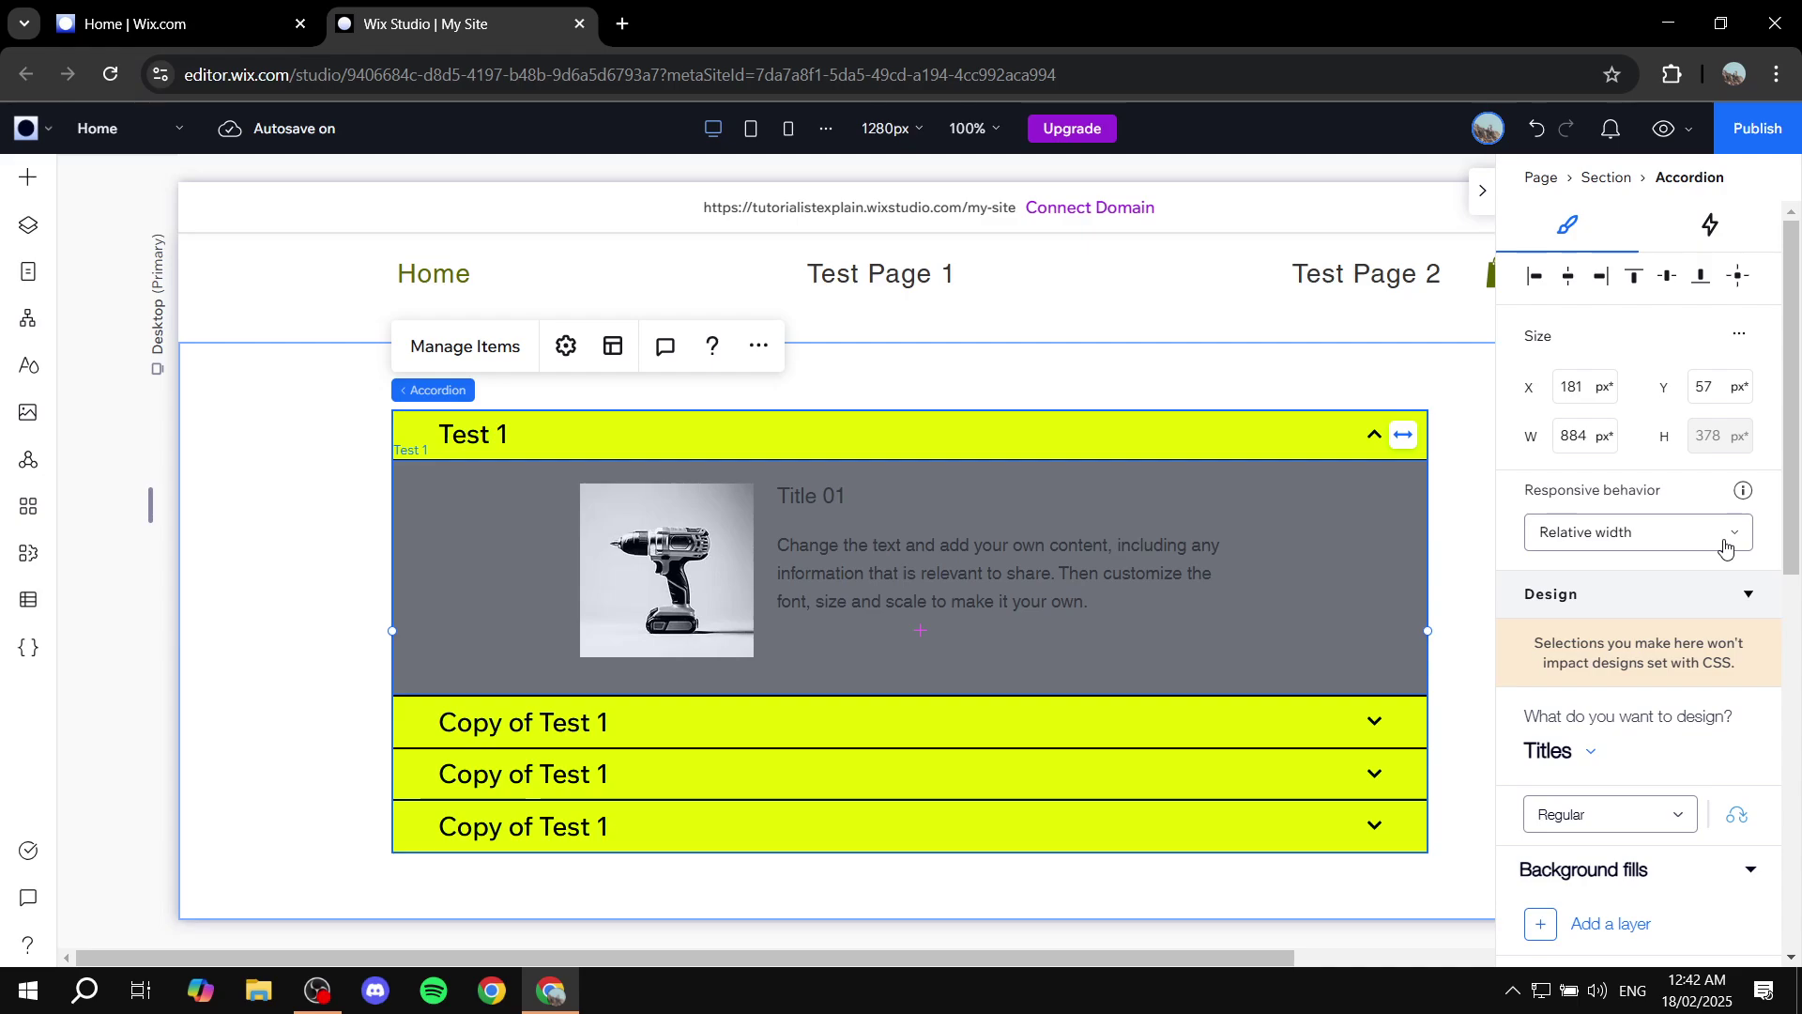
pyautogui.click(1482, 190)
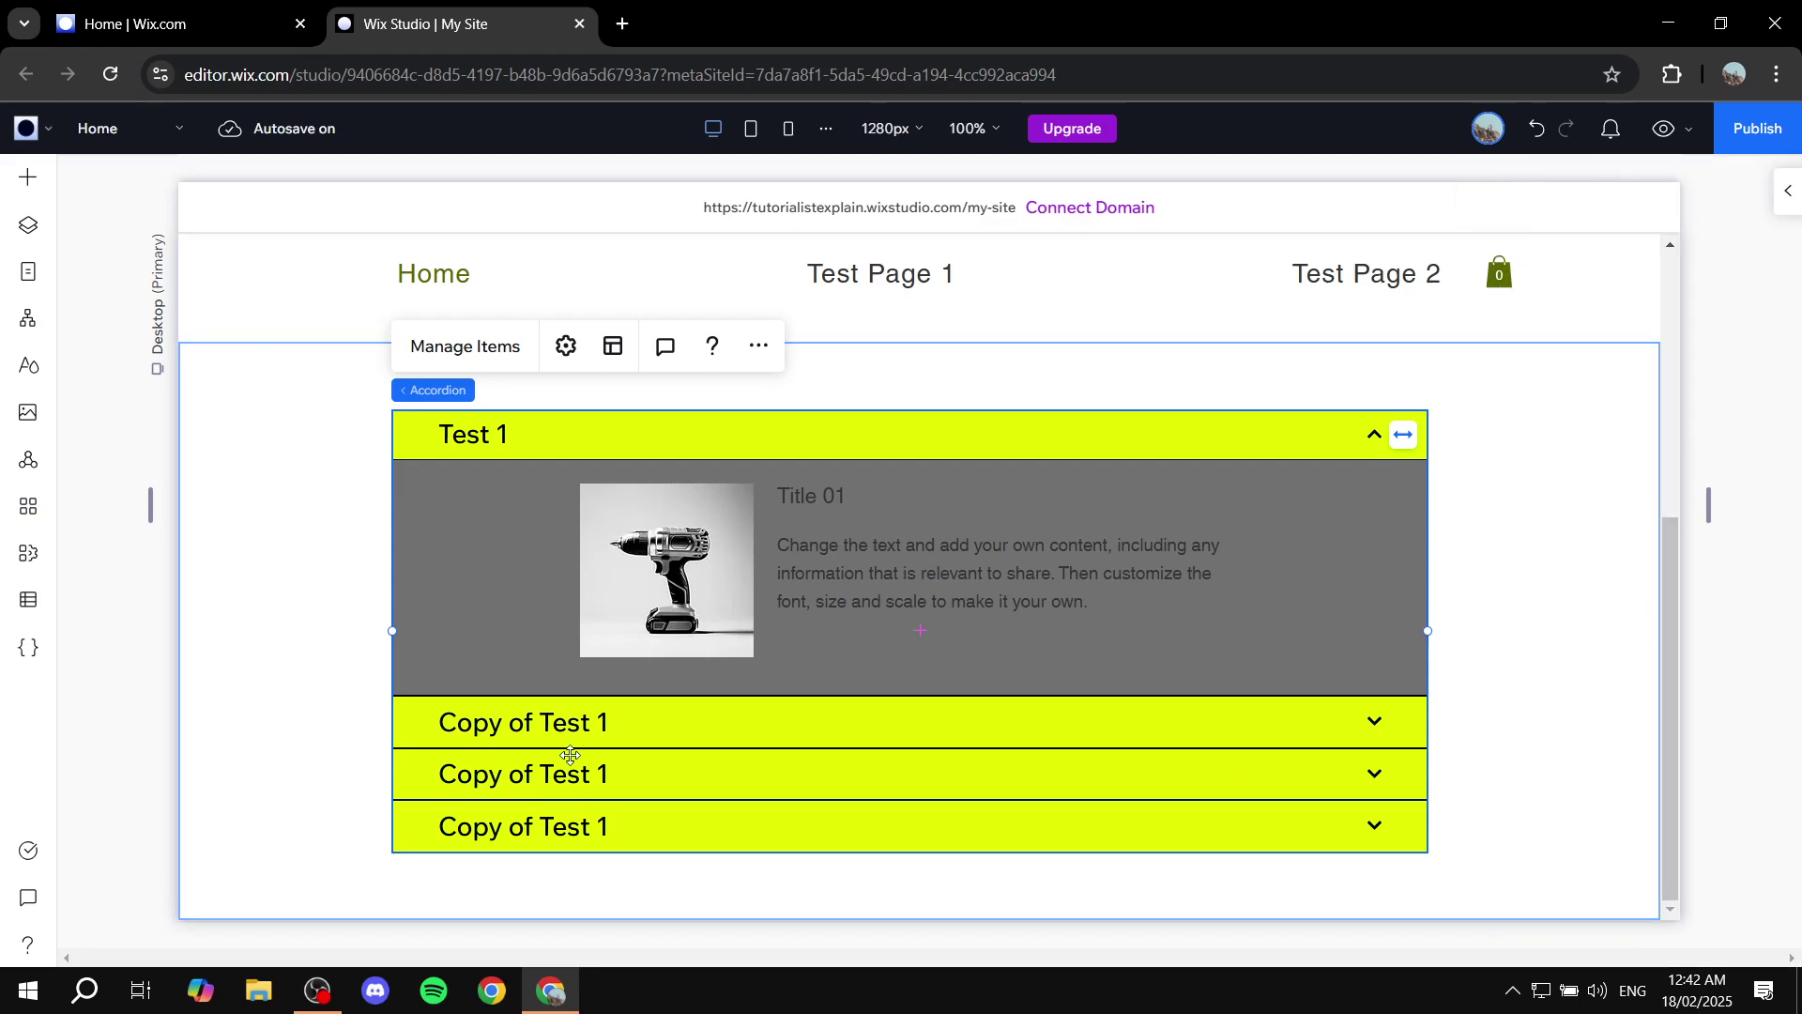